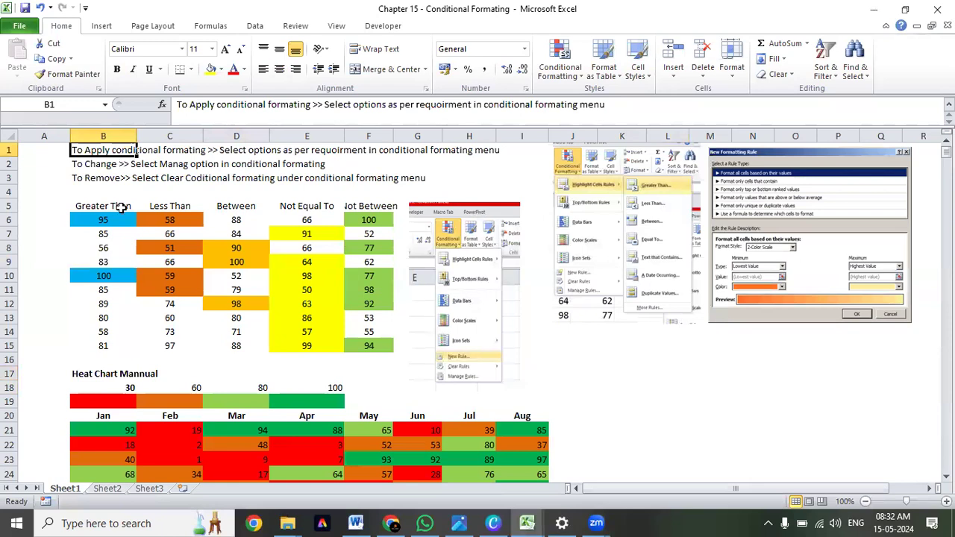
Read the notes in B1:B3 on applying, changing and removing conditional formatting.
click(110, 179)
click(98, 150)
click(102, 165)
click(95, 178)
click(99, 163)
click(100, 150)
drag(100, 150, 101, 179)
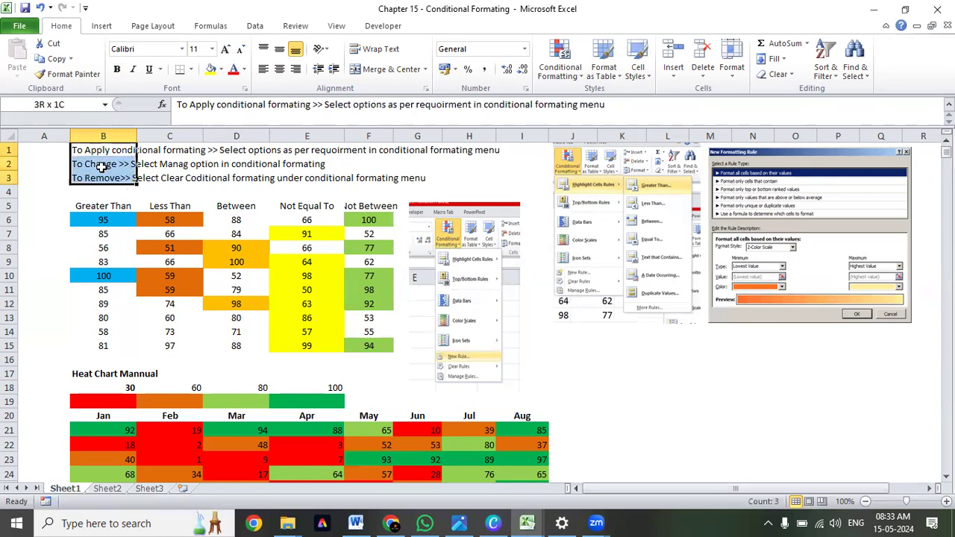
click(102, 168)
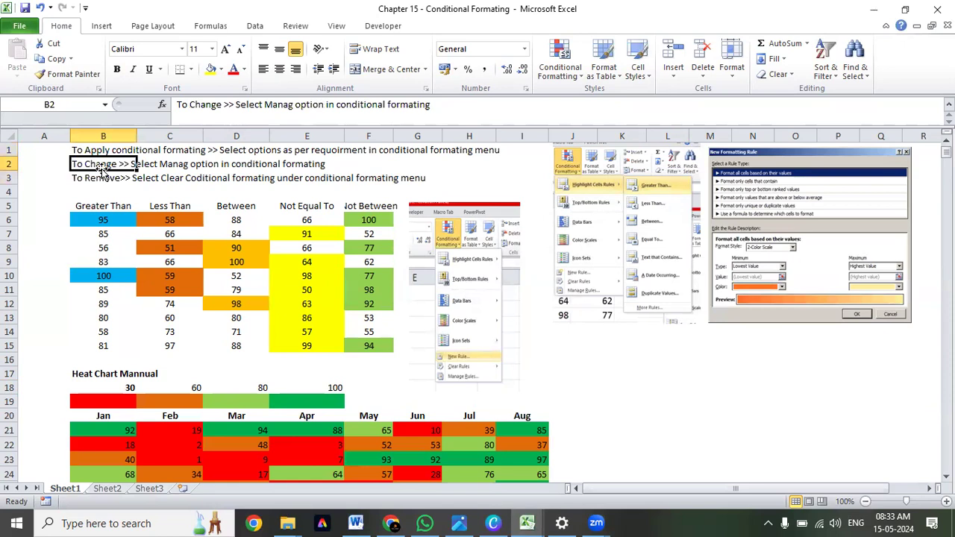
Copy the practice table B5:F15, including its Greater Than to Not Between headings.
click(141, 296)
key(ctrl+Up)
key(Left)
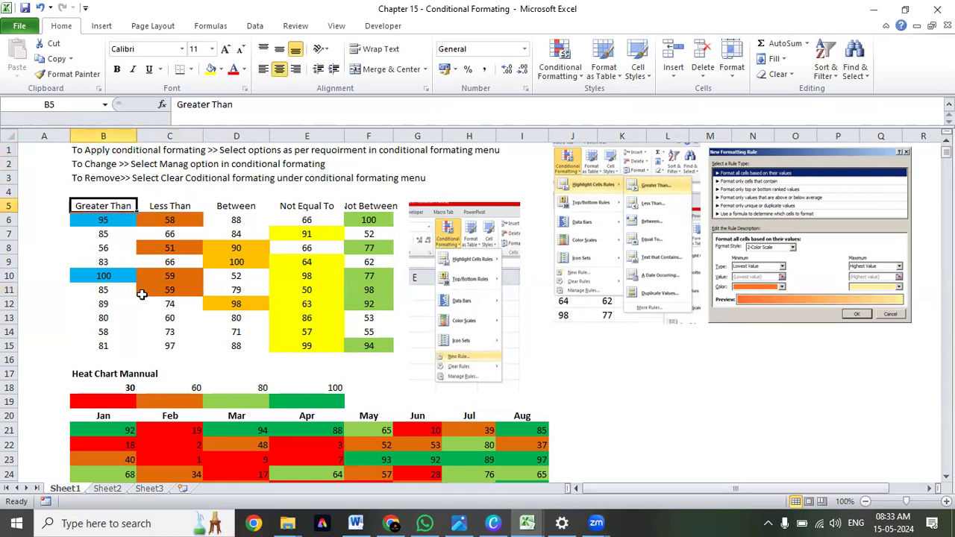
key(ctrl+shift+Right)
key(ctrl+shift+Down)
key(ctrl+c)
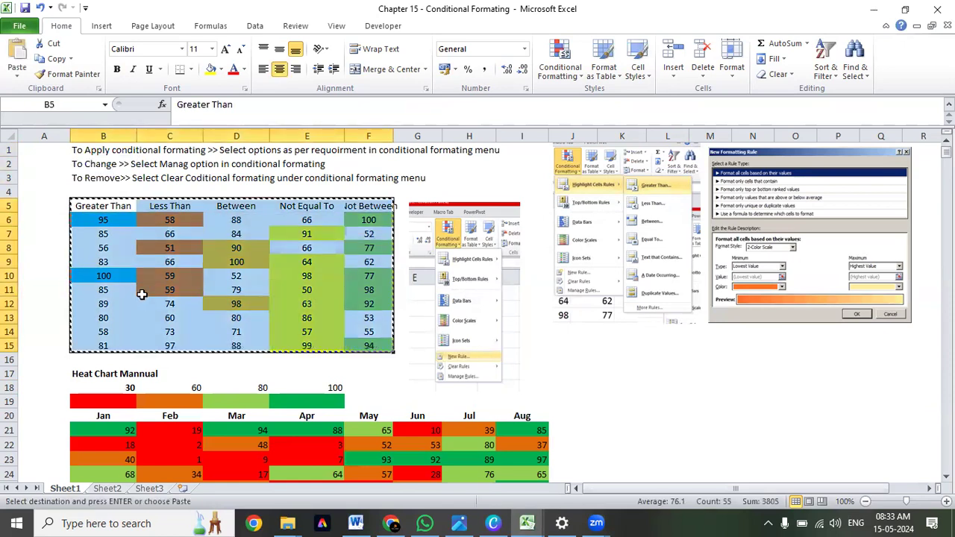
Create a new workbook and paste the copied table as values only, starting at B2.
key(ctrl+n)
key(Right)
key(Right)
key(Down)
key(Left)
key(ctrl+alt+v)
key(v)
key(Return)
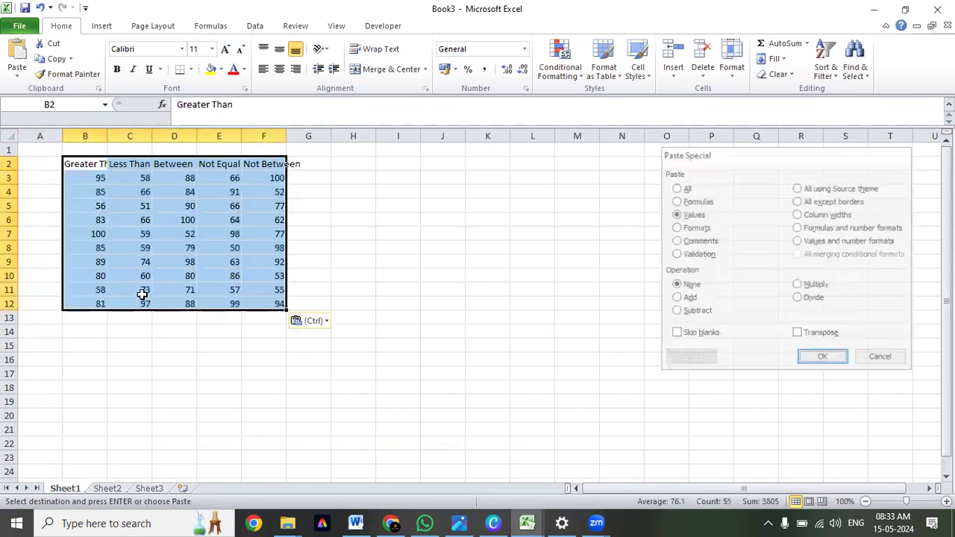
AutoFit the widths of columns B to F and apply all borders to the table B2:F12.
key(alt+h)
key(o)
key(i)
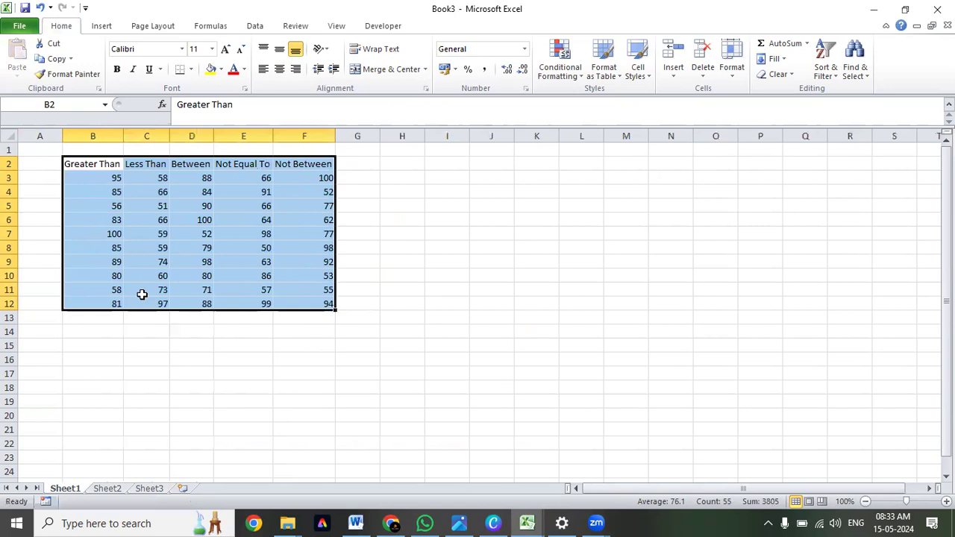
key(alt+h)
key(b)
key(a)
key(Down)
key(ctrl+shift+Down)
key(Up)
key(Down)
key(ctrl+shift+Down)
key(Up)
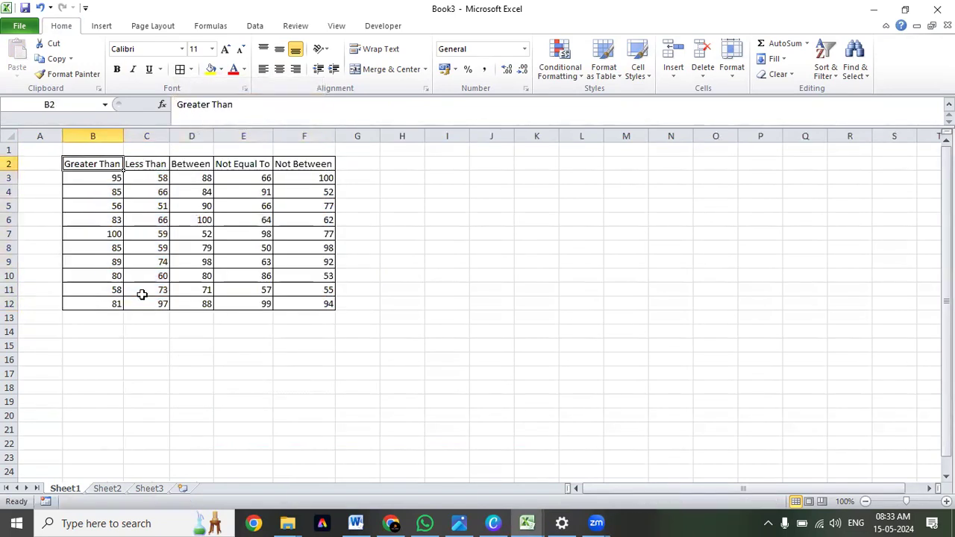
Centre the contents of the whole table B2:F12 horizontally.
key(ctrl+shift+Right)
key(ctrl+shift+Down)
key(alt+h)
key(a)
key(c)
key(Up)
key(Down)
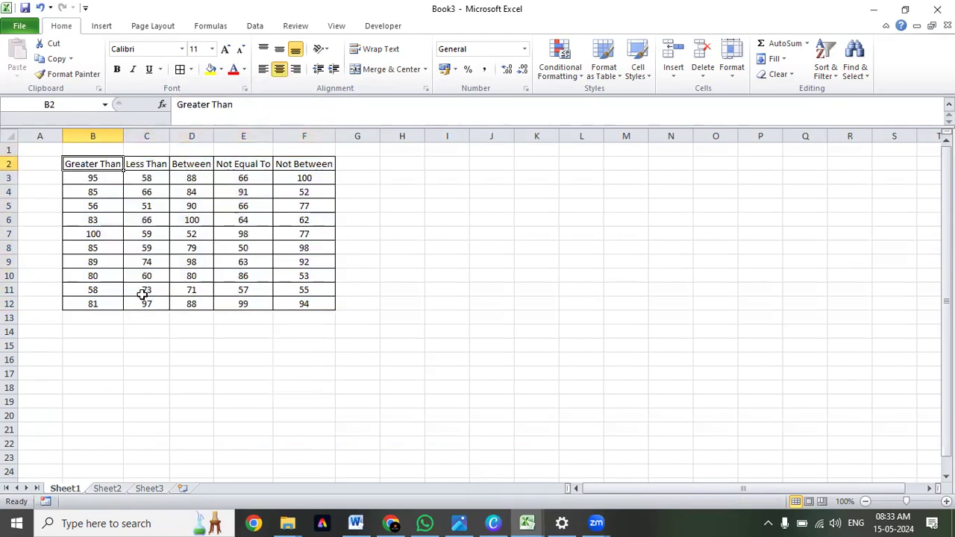
Make the table's header row B2:F2 bold.
key(shift+Right)
key(shift+Right)
key(shift+Right)
key(shift+Right)
key(shift+Right)
key(shift+Left)
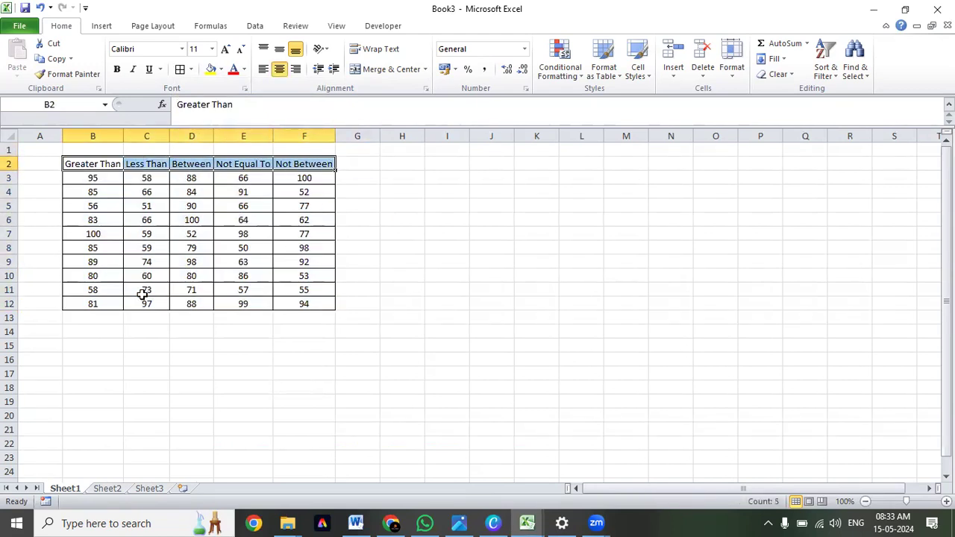
key(ctrl+b)
Look over the table's condition headings and the values in the Greater Than column.
key(Up)
key(Down)
key(Right)
key(Right)
key(Right)
key(Right)
key(Left)
key(Left)
key(Left)
key(Left)
key(ctrl+shift+Right)
key(Down)
key(Up)
key(Down)
key(ctrl+shift+Down)
key(Up)
key(Right)
key(Left)
key(Down)
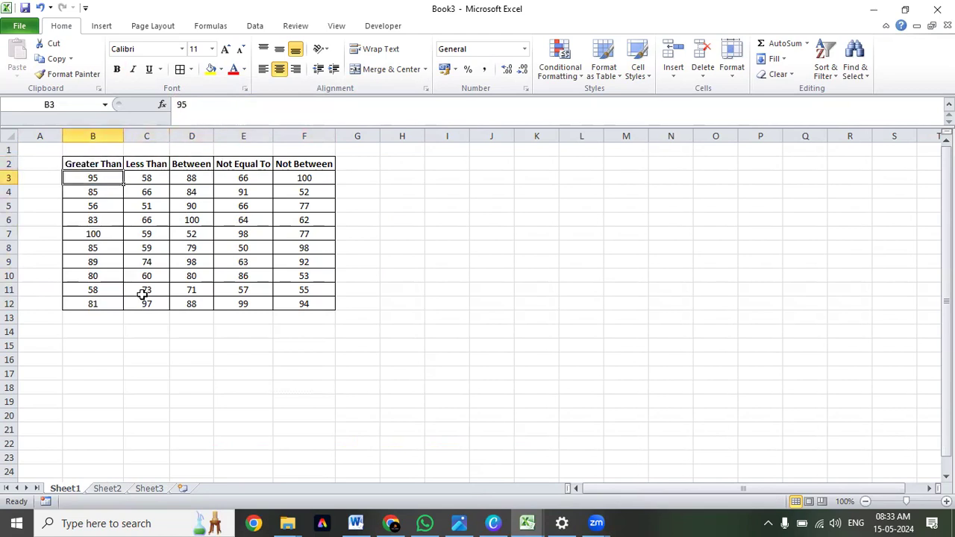
key(ctrl+shift+Down)
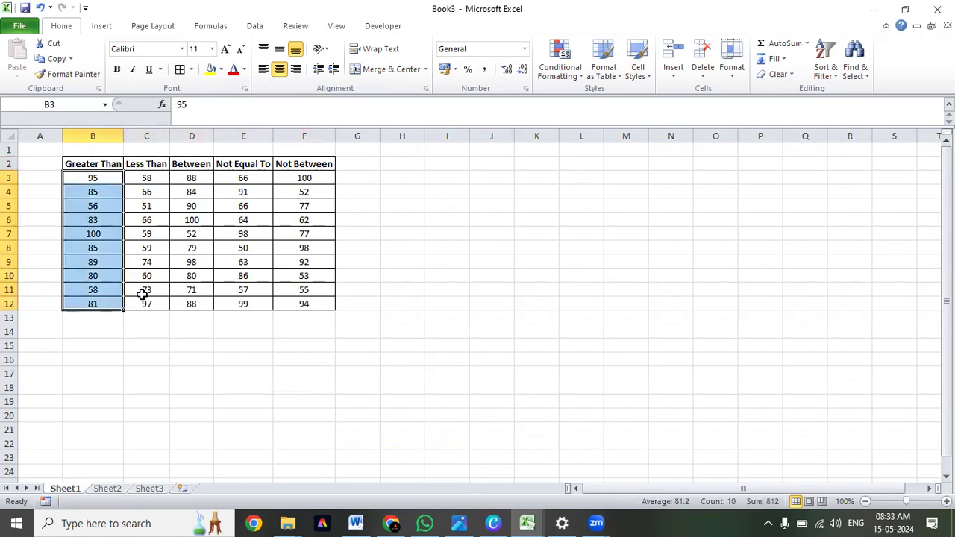
key(Up)
key(Down)
key(ctrl+shift+Down)
key(Up)
key(Down)
key(Down)
key(Down)
key(Down)
key(Down)
key(Down)
key(Down)
key(Down)
key(Down)
key(Down)
key(ctrl+Up)
key(Down)
key(ctrl+shift+Down)
key(ctrl+shift+Up)
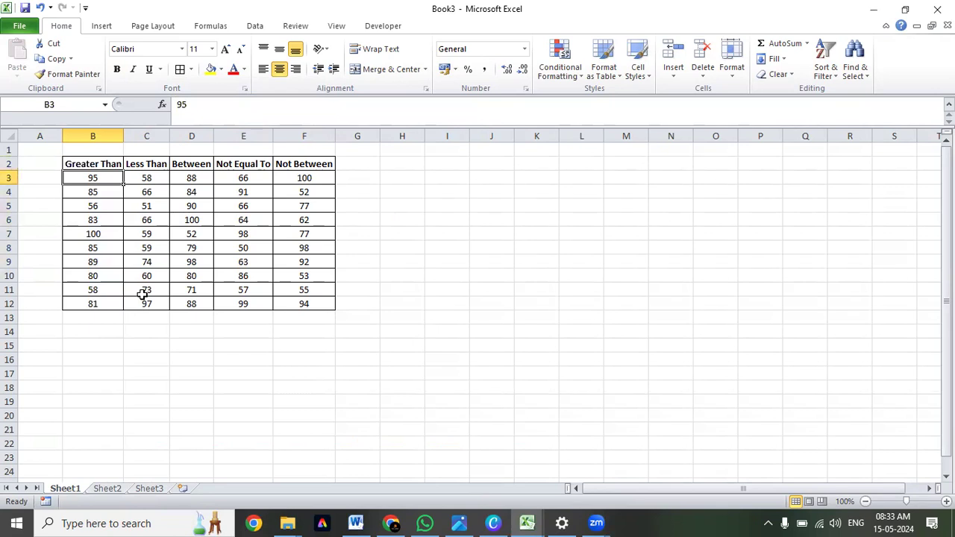
Enter 85 in B1 above the Greater Than heading and centre it.
key(Up)
key(Up)
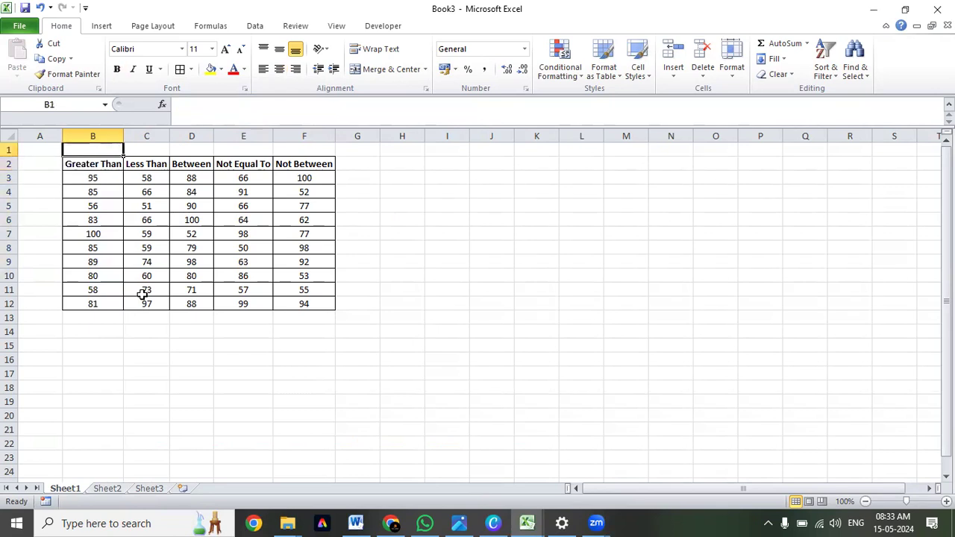
text(85)
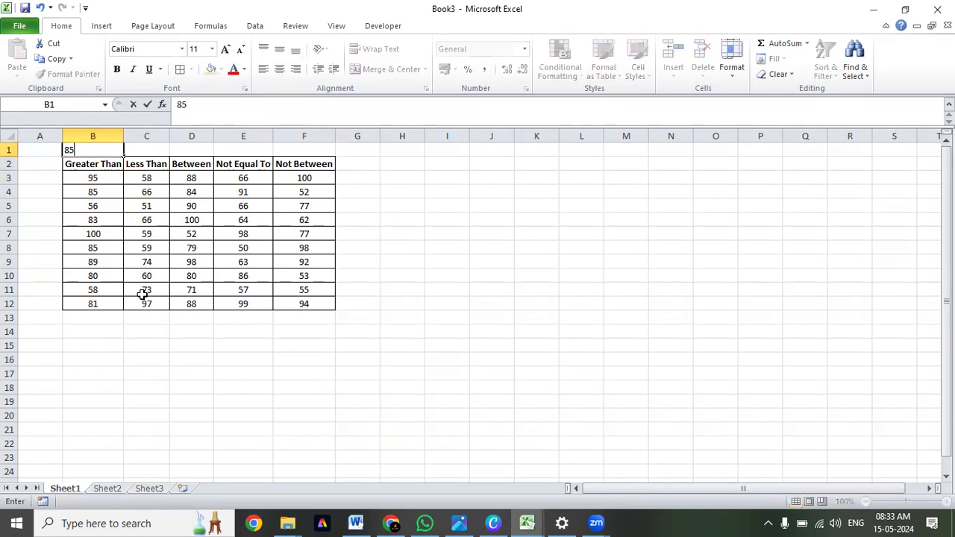
key(ctrl+Return)
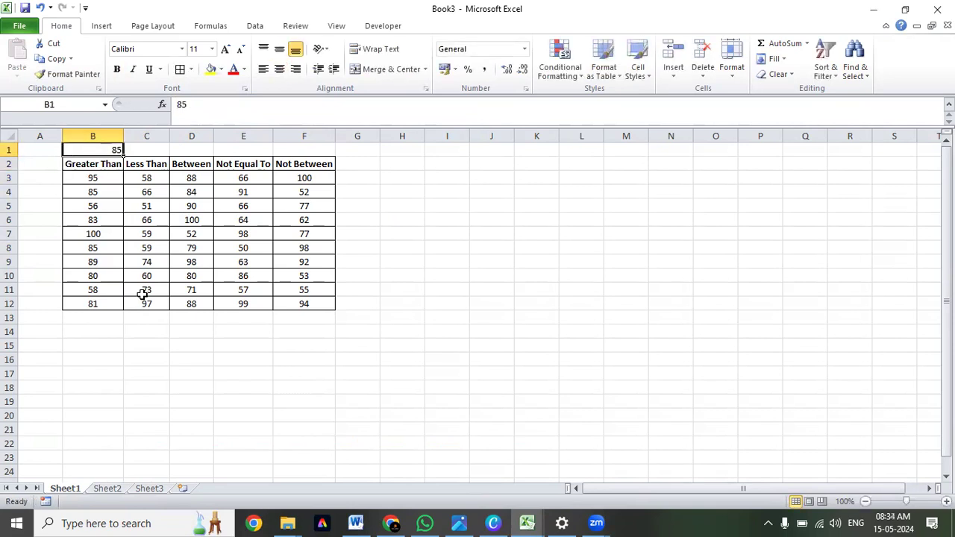
key(ctrl+e)
key(Down)
key(Down)
key(ctrl+shift+Down)
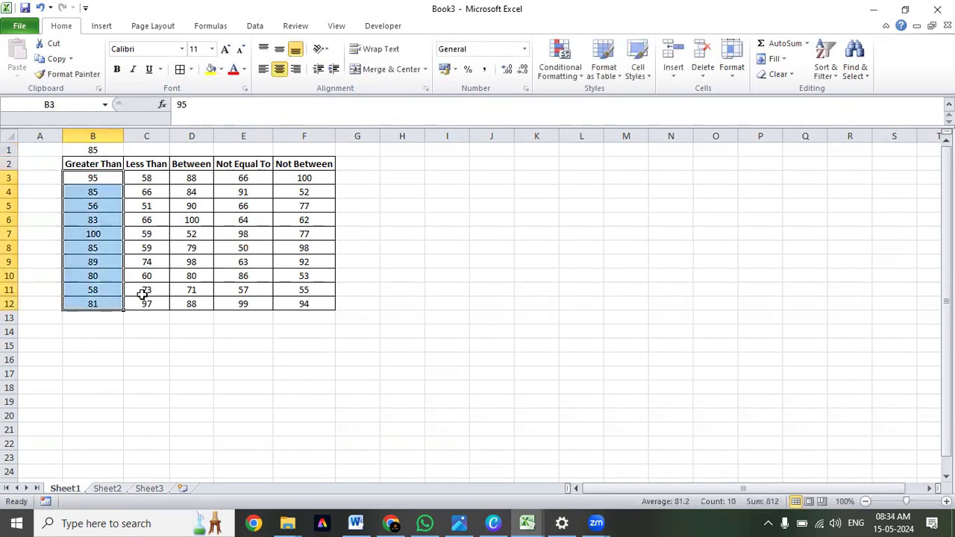
key(Up)
key(Down)
key(ctrl+shift+Down)
key(Up)
key(Down)
key(Down)
key(Down)
Enter the labels Cell, Font, Borders and Icons down cells I2:I5.
key(Up)
key(Up)
key(Up)
key(Right)
key(Right)
key(Right)
key(Right)
key(Right)
key(Right)
key(Right)
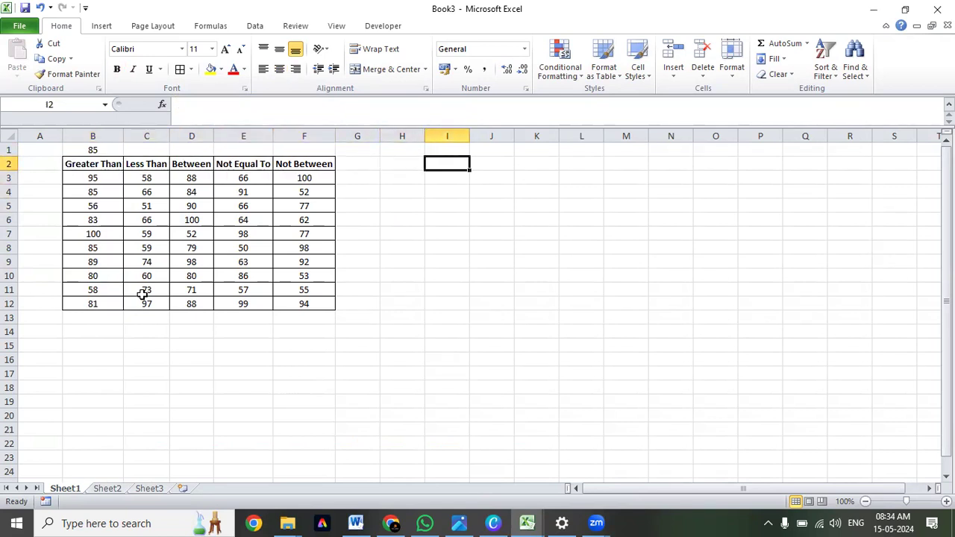
text(Cell)
key(Return)
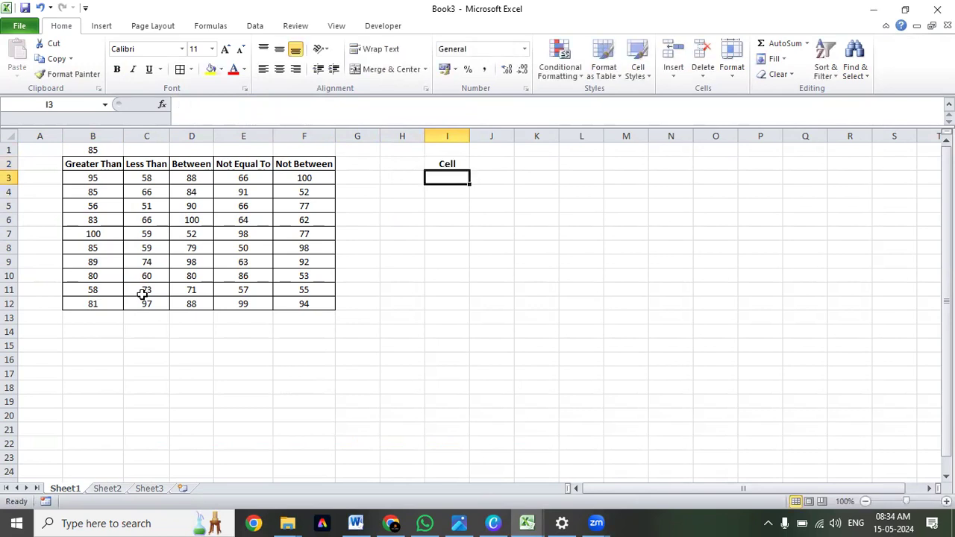
text(Font)
key(Return)
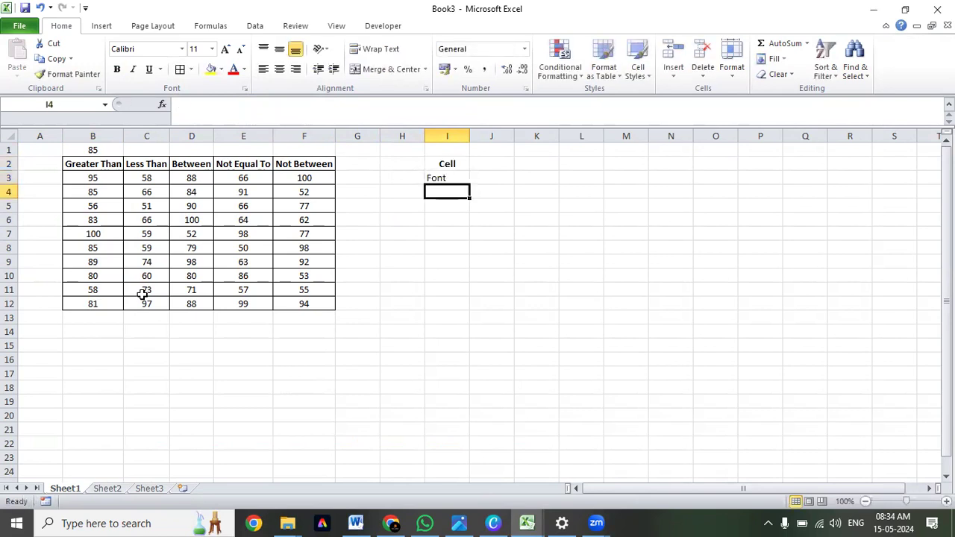
text(Bo)
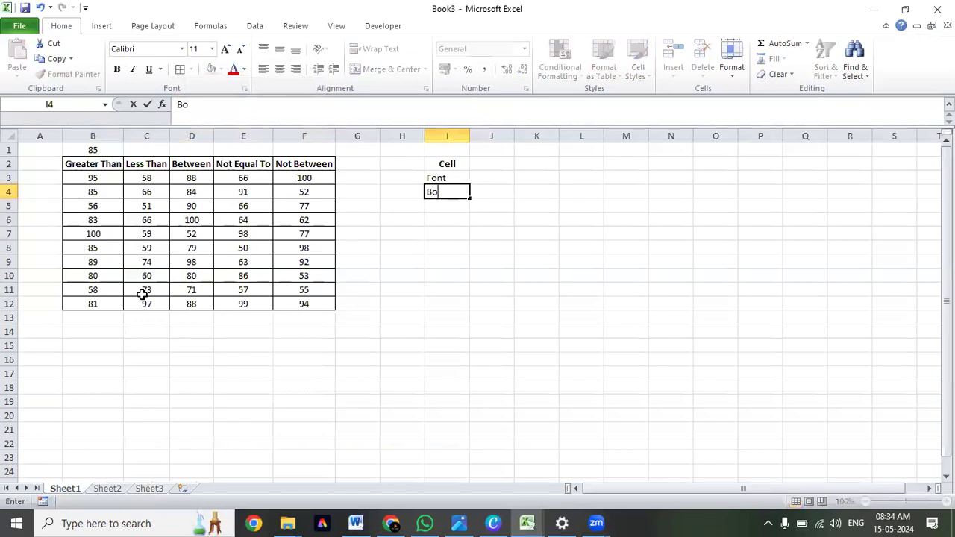
text(rders)
key(Return)
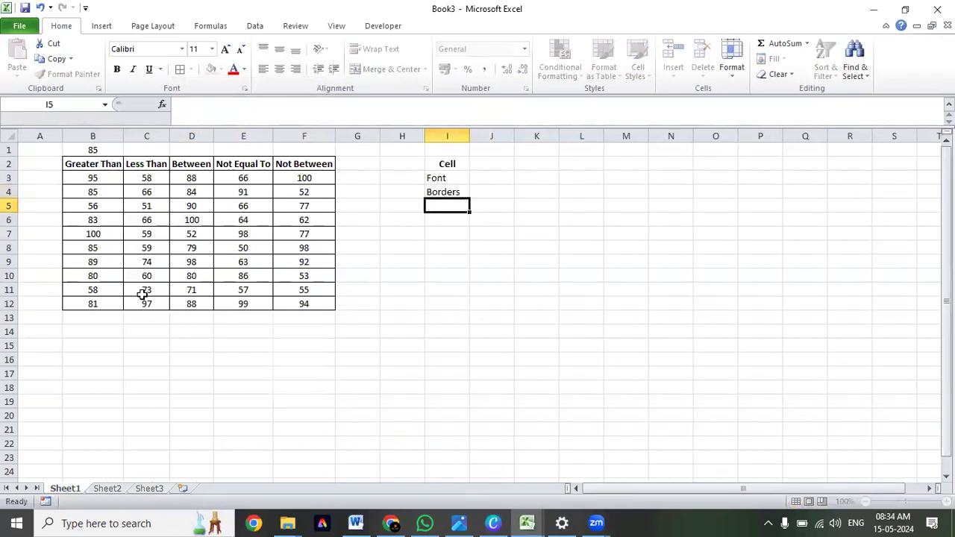
text(Icons)
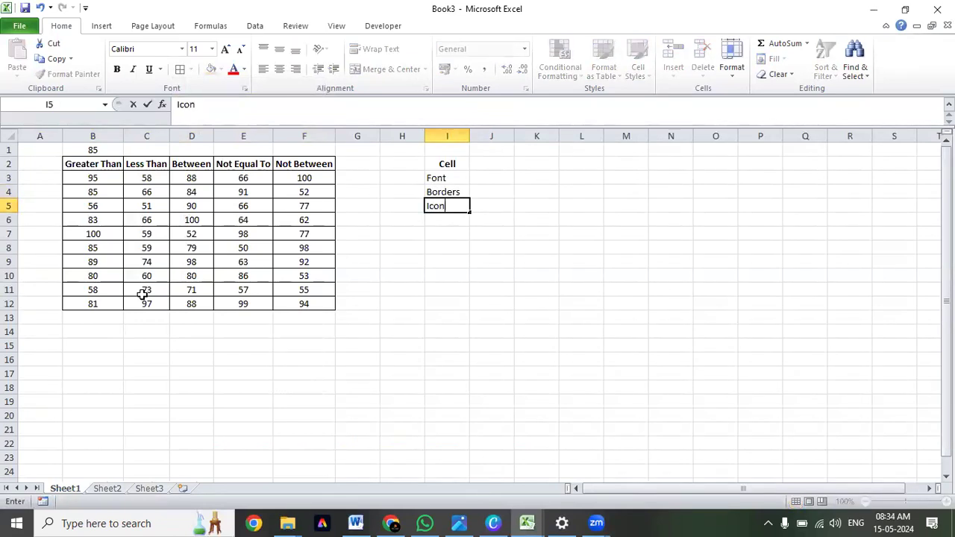
key(Return)
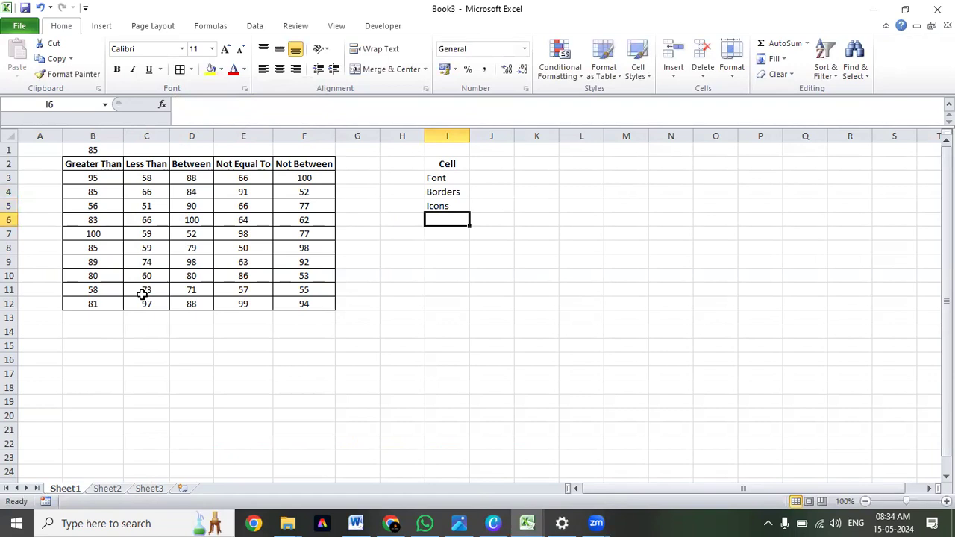
Add the label Data Bars in I6, correcting its spelling.
text(Data Brs)
key(ctrl+Return)
key(F2)
key(Left)
key(Left)
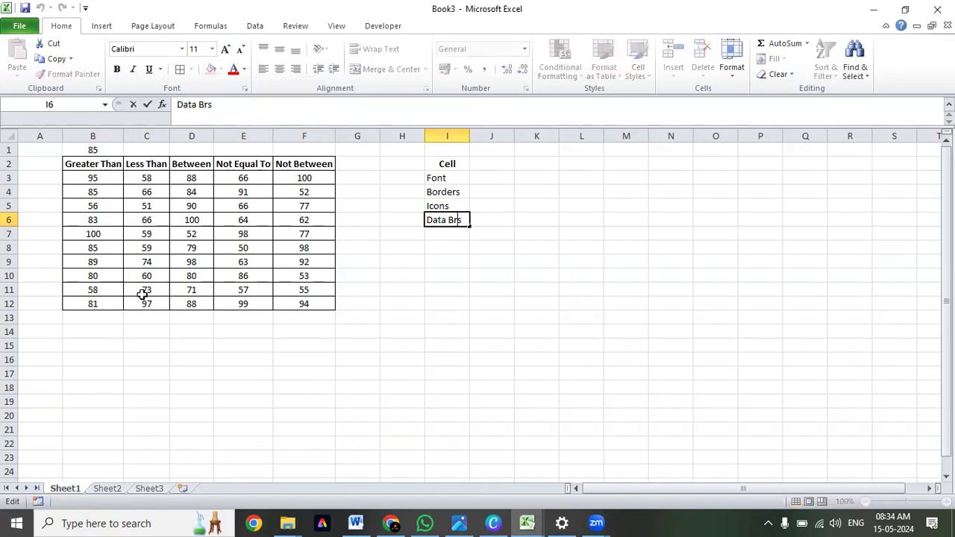
text(a)
key(ctrl+Return)
Centre the labels Font, Borders, Icons and Data Bars in I3:I6.
key(Up)
key(Up)
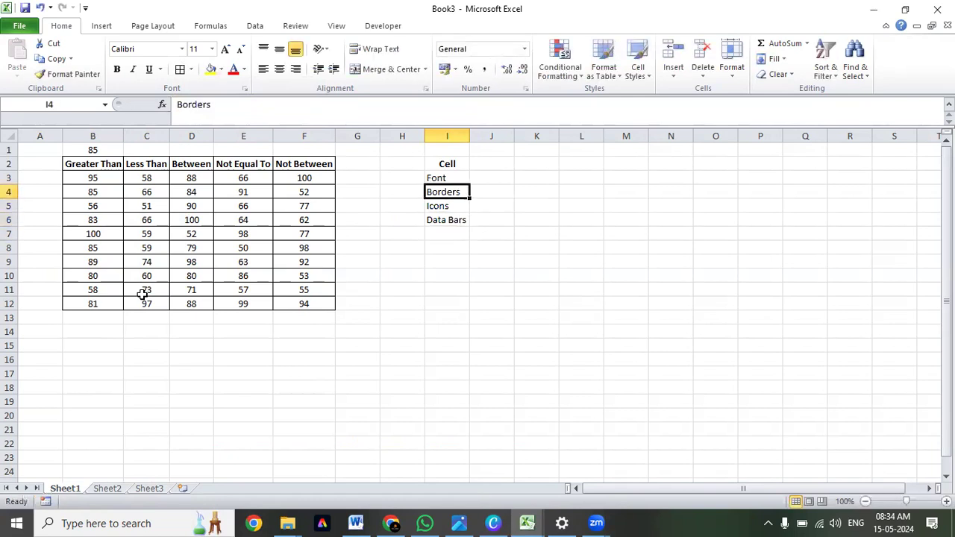
key(Up)
key(shift+Down)
key(shift+Down)
key(shift+Down)
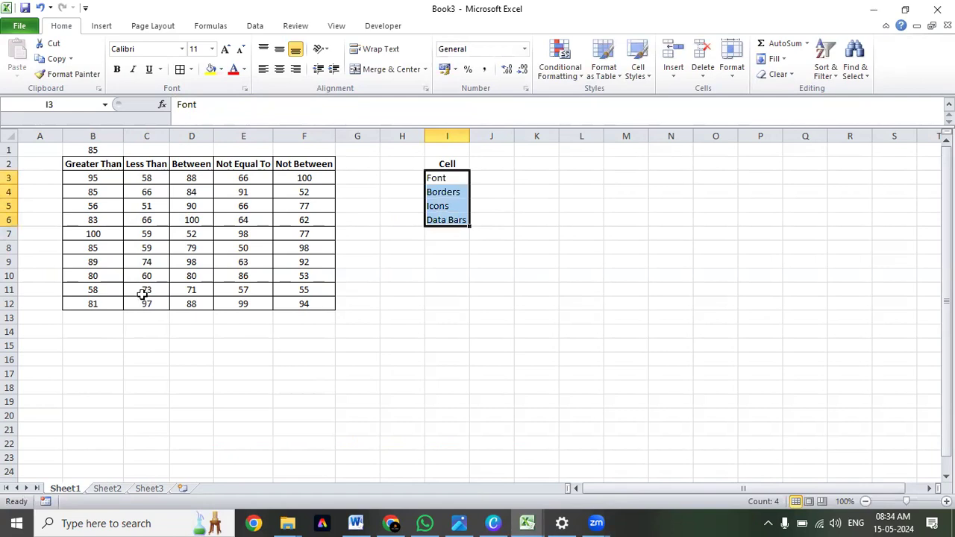
key(alt+h)
key(a)
key(c)
Make all the labels in I2:I6 bold.
key(Up)
key(Down)
key(Down)
key(Down)
key(Down)
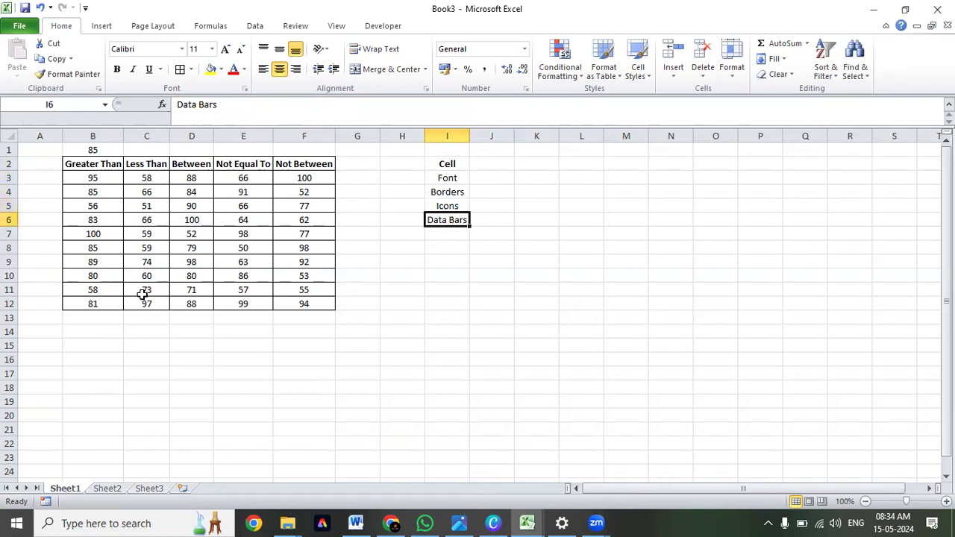
key(shift+Up)
key(shift+Up)
key(shift+Up)
key(shift+Up)
key(ctrl+b)
key(Left)
key(Left)
key(Left)
key(Left)
key(Right)
key(Right)
key(Right)
key(Right)
key(Left)
key(Left)
key(Left)
key(Left)
key(Left)
key(Left)
key(Left)
key(Left)
key(Right)
key(Up)
key(Up)
key(Up)
key(Right)
key(Right)
key(Right)
key(Right)
key(Right)
key(Right)
key(Right)
key(Right)
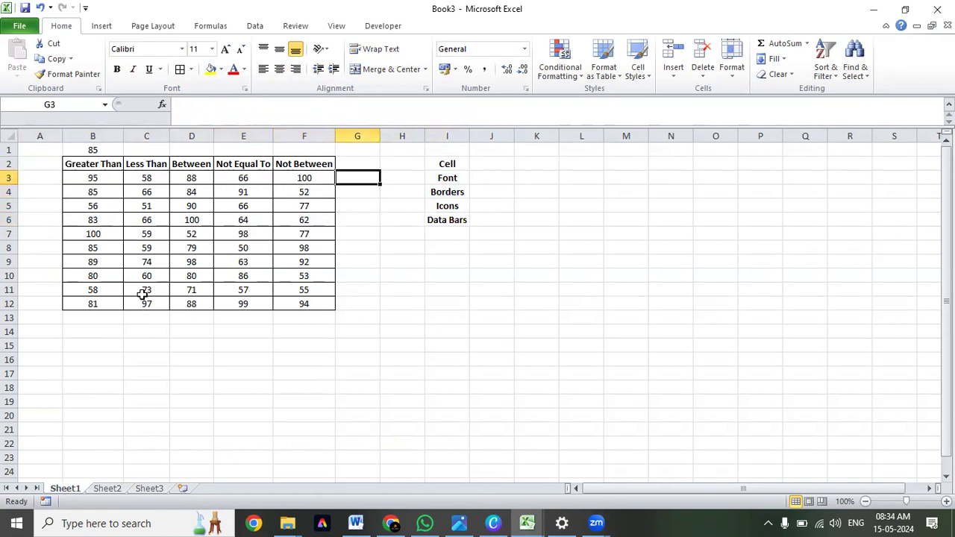
Make the threshold value in B1 bold.
key(Left)
key(Left)
key(Left)
key(Left)
key(Left)
key(Left)
key(Left)
key(Left)
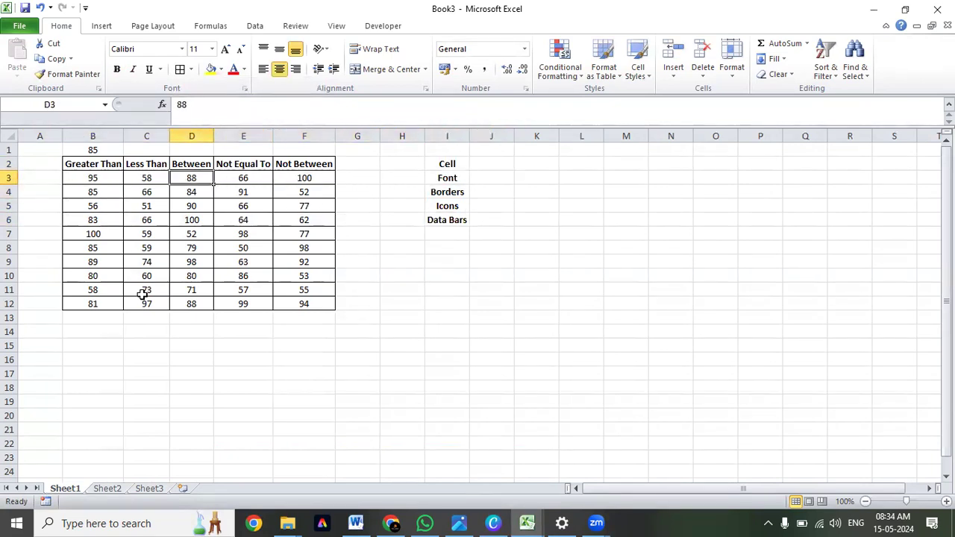
key(Up)
key(Up)
key(ctrl+b)
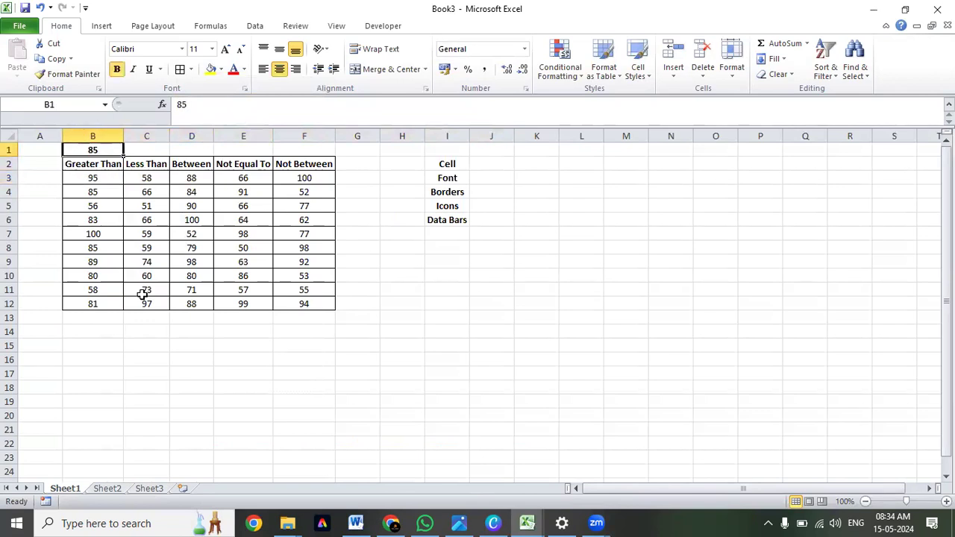
Compare the threshold in B1 with the Greater Than values in B3:B12.
key(Down)
key(Up)
key(Down)
key(Down)
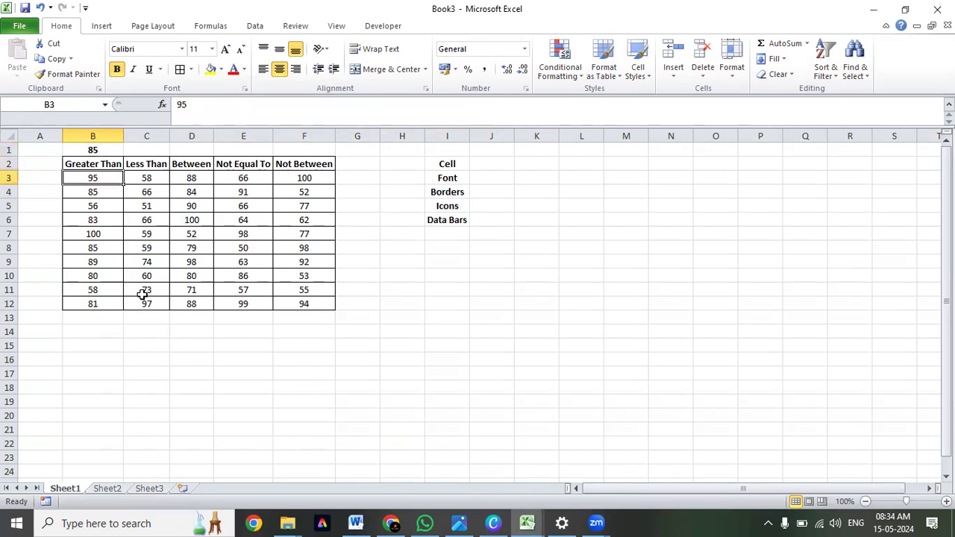
key(shift+Down)
key(shift+Down)
key(shift+Down)
key(shift+Down)
key(shift+Down)
key(shift+Down)
key(shift+Down)
key(shift+Down)
key(shift+Down)
key(shift+Down)
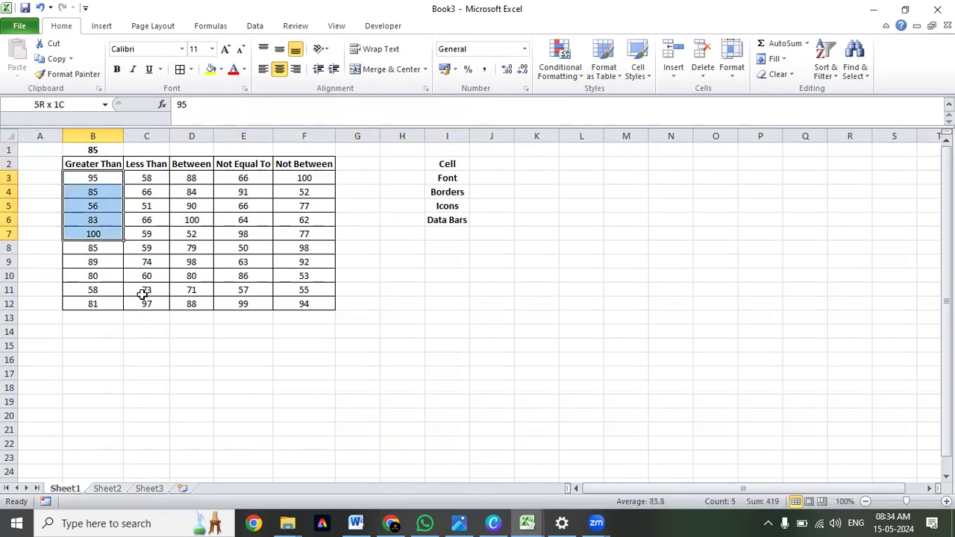
key(shift+Up)
key(Up)
key(Down)
key(ctrl+shift+Down)
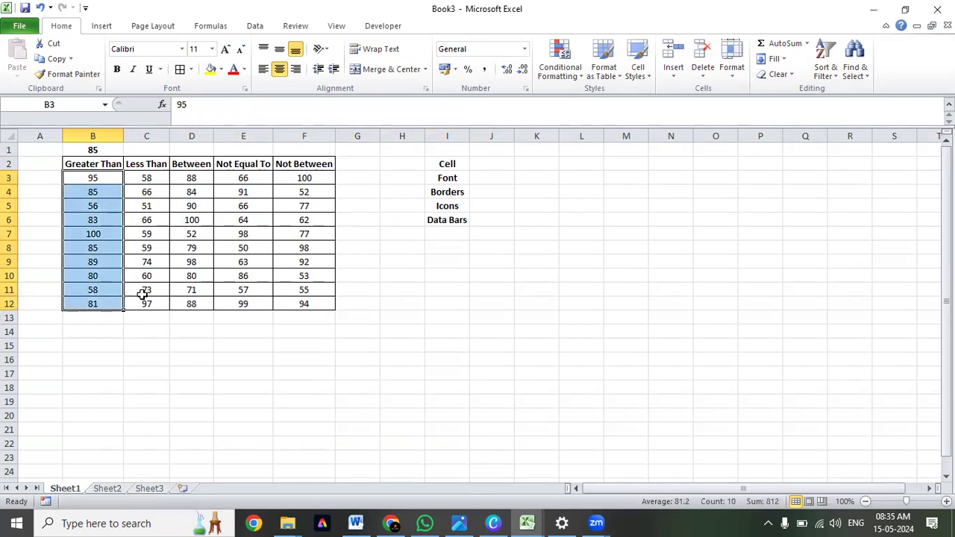
key(Up)
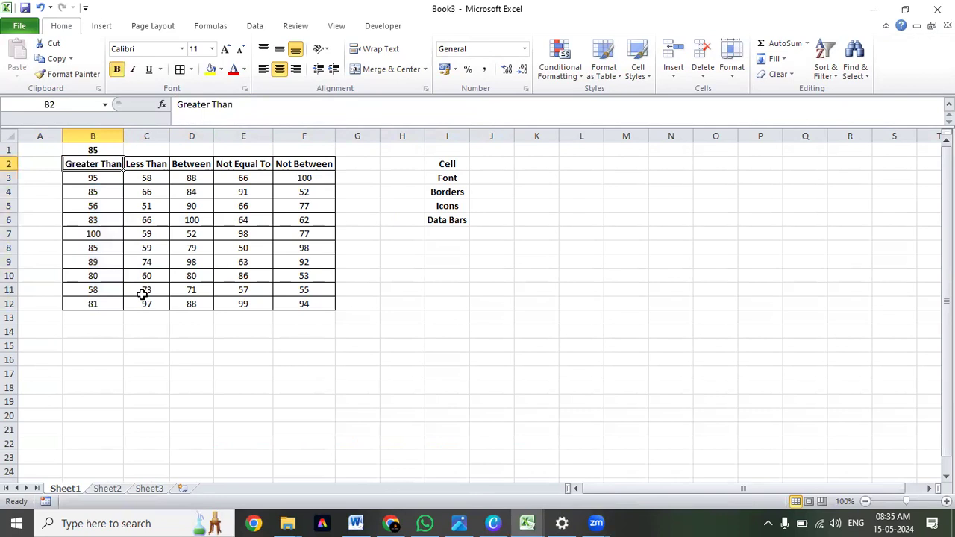
key(Up)
key(Down)
key(Up)
key(Down)
key(Down)
key(ctrl+shift+Down)
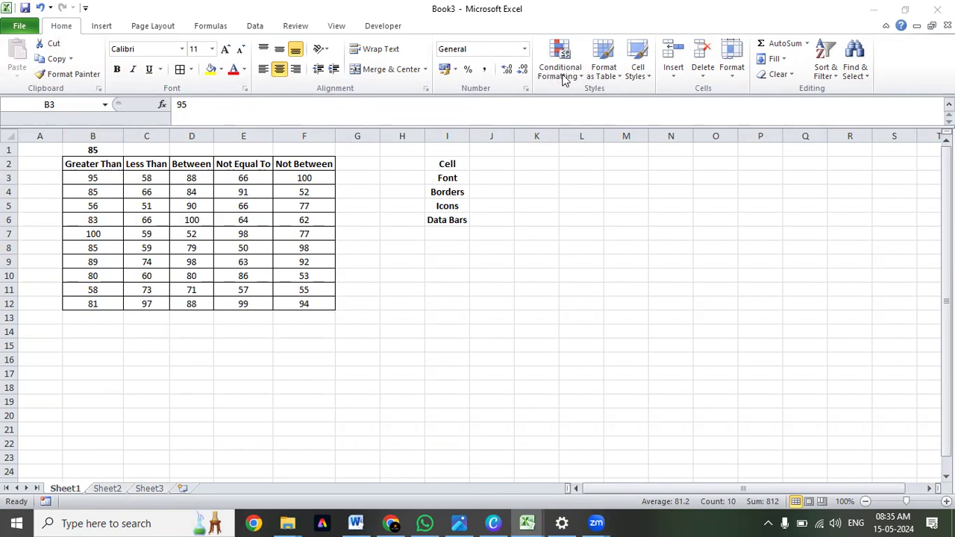
Enter the shortcut note ALT+H in K2.
click(542, 165)
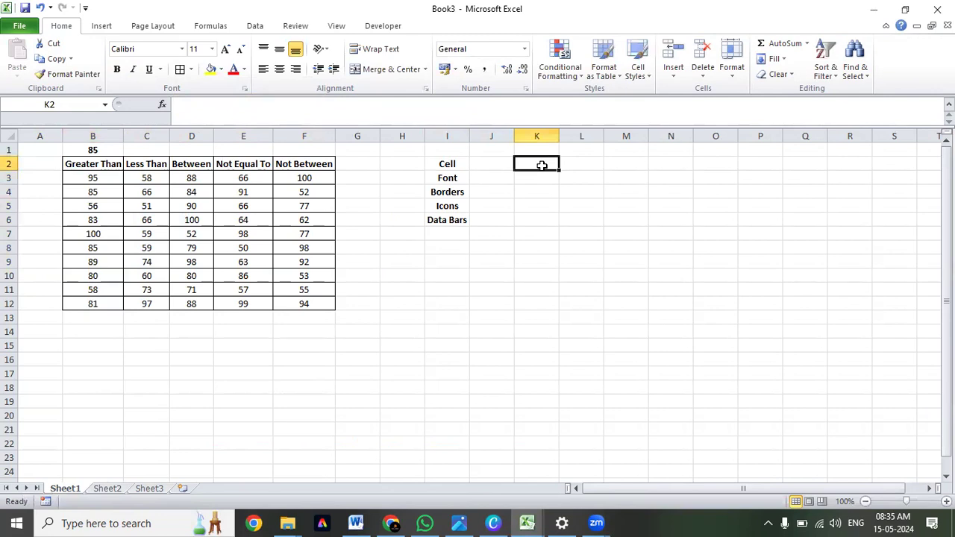
text(ALT)
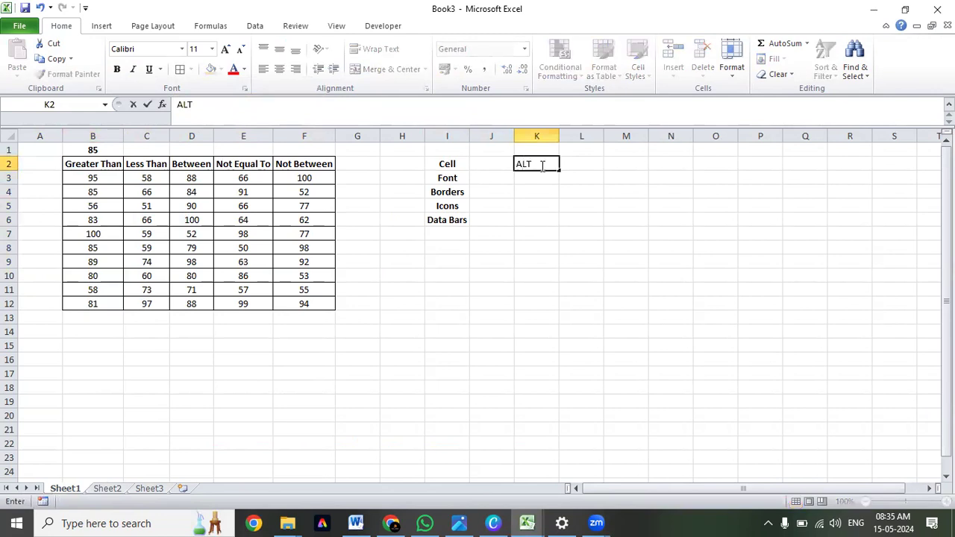
text(+H)
key(ctrl+Return)
Look up the access key for Conditional Formatting and extend the note in K2 to ALT+H+L.
key(alt)
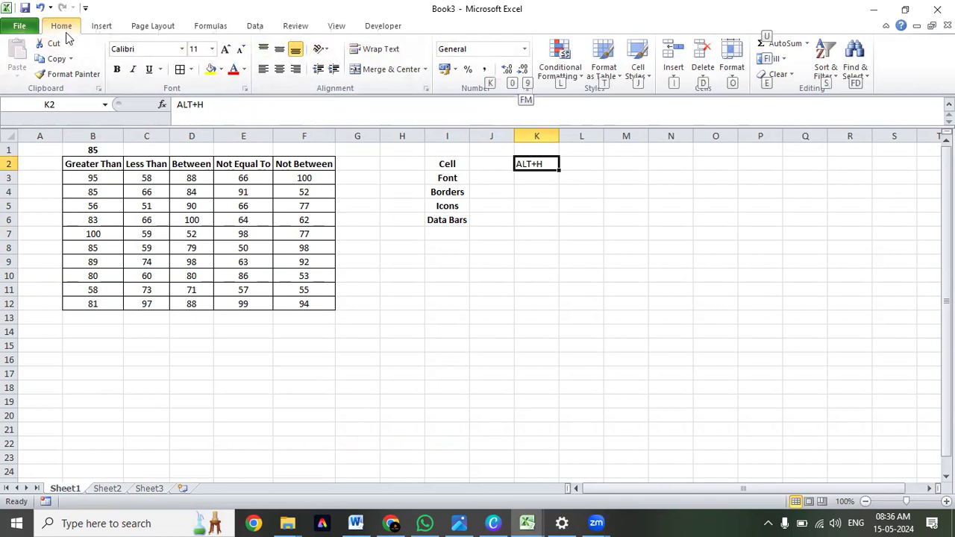
key(h)
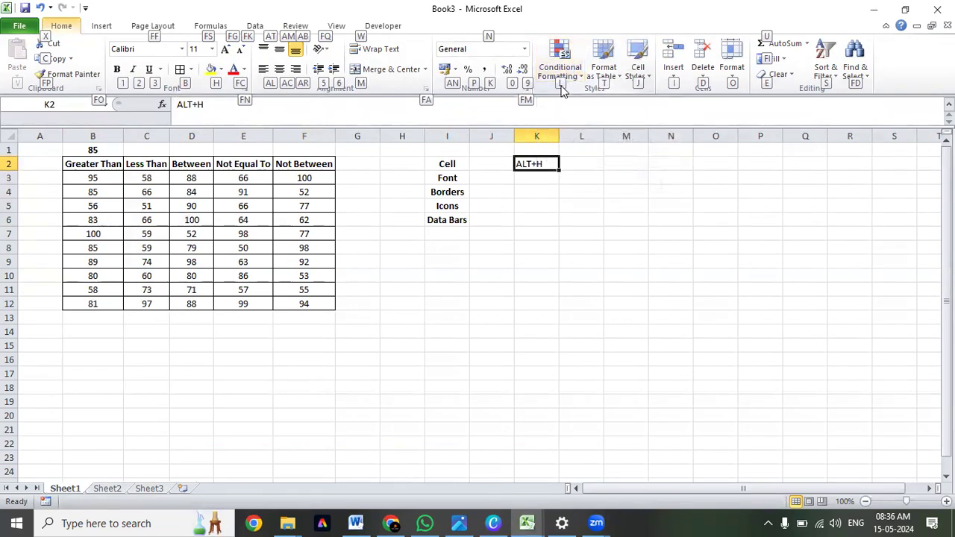
double_click(550, 160)
text(ALT+H)
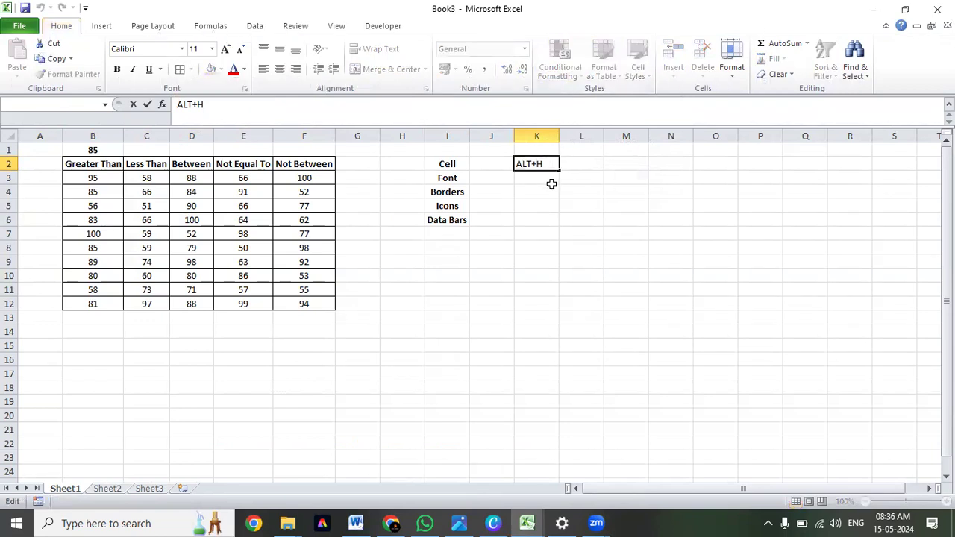
text(+L)
key(Return)
Centre the shortcut note in K2.
click(553, 166)
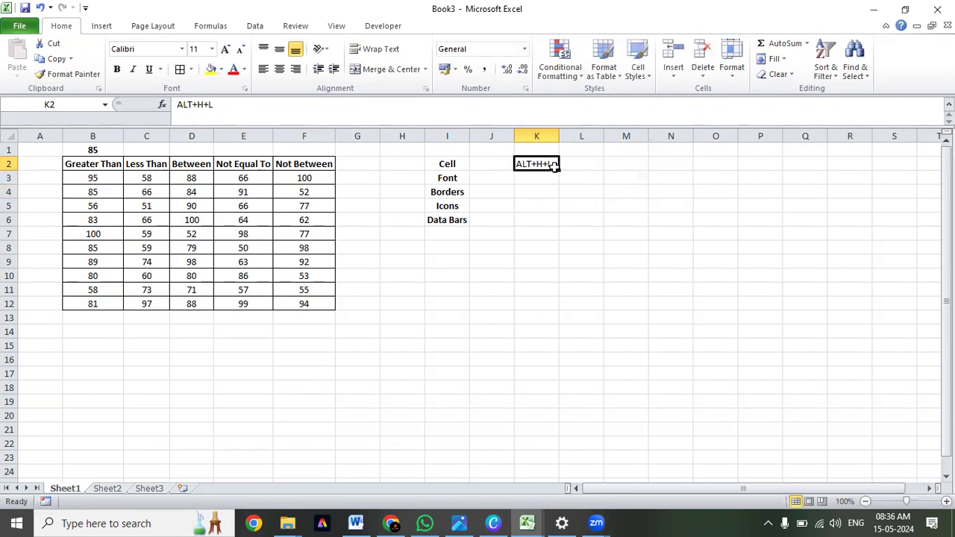
key(alt+h)
key(a)
key(c)
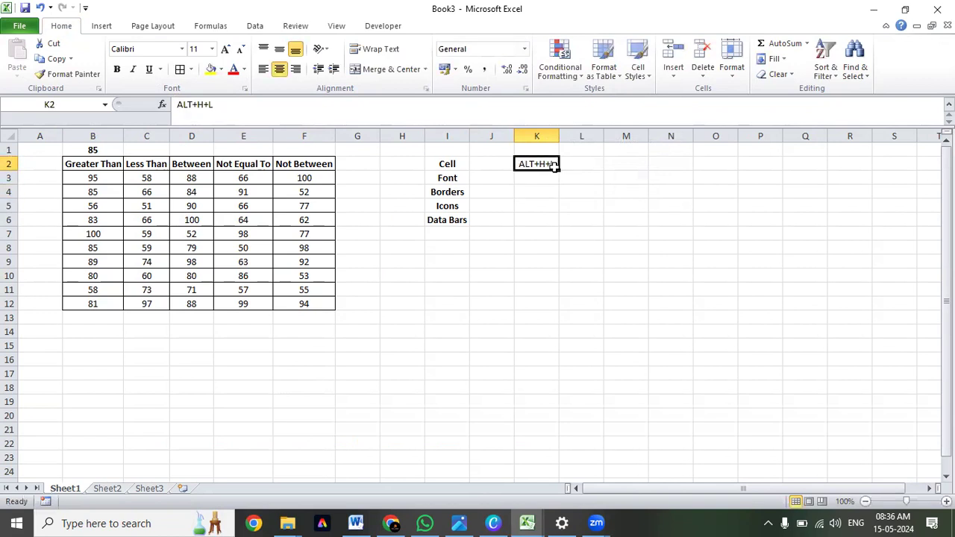
Look through the Conditional Formatting rule types, including Data Bars, Color Scales, Icon Sets and Highlight Cells Rules.
key(alt+h)
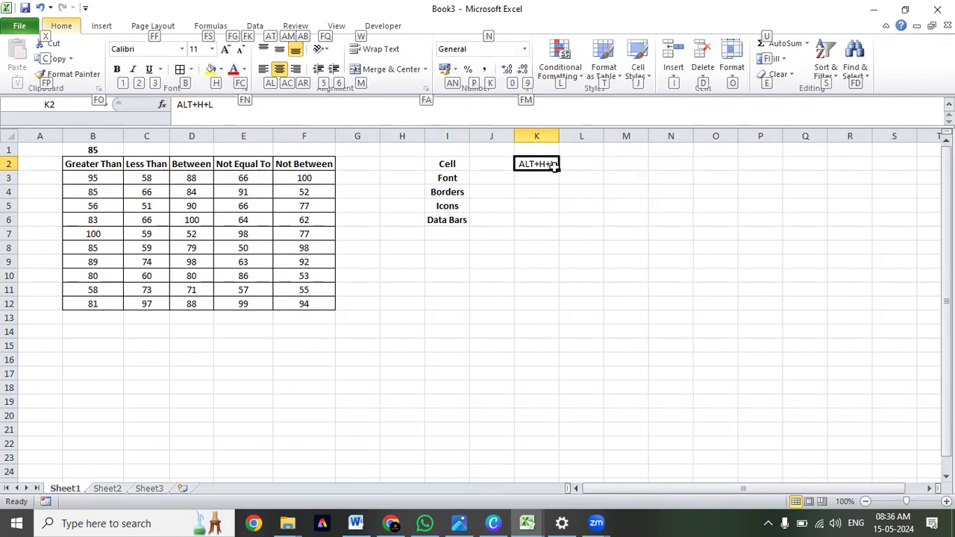
key(l)
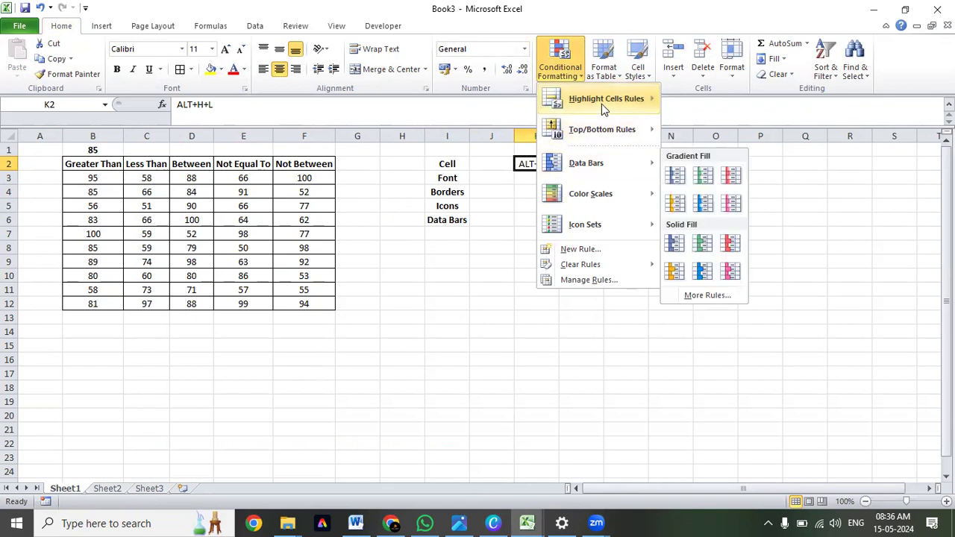
mouse_move(593, 178)
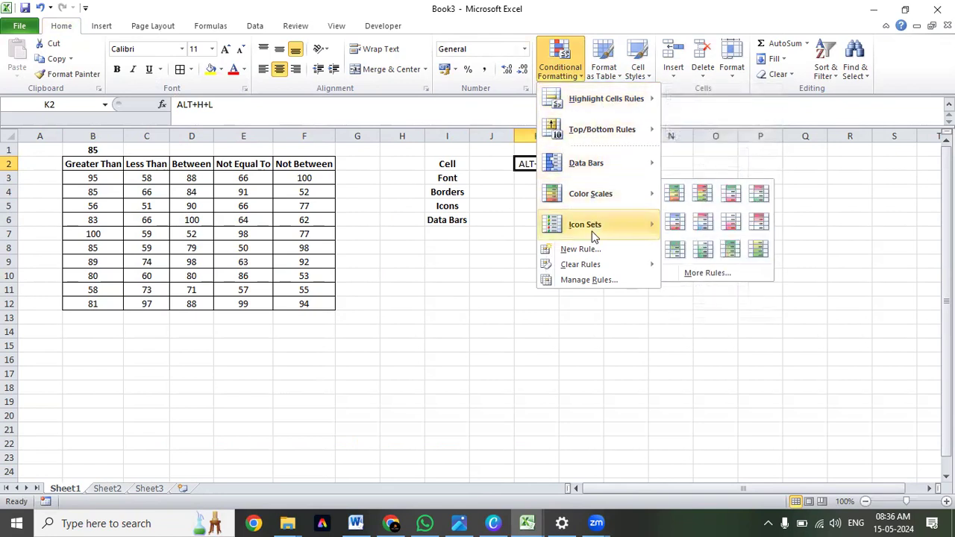
mouse_move(592, 233)
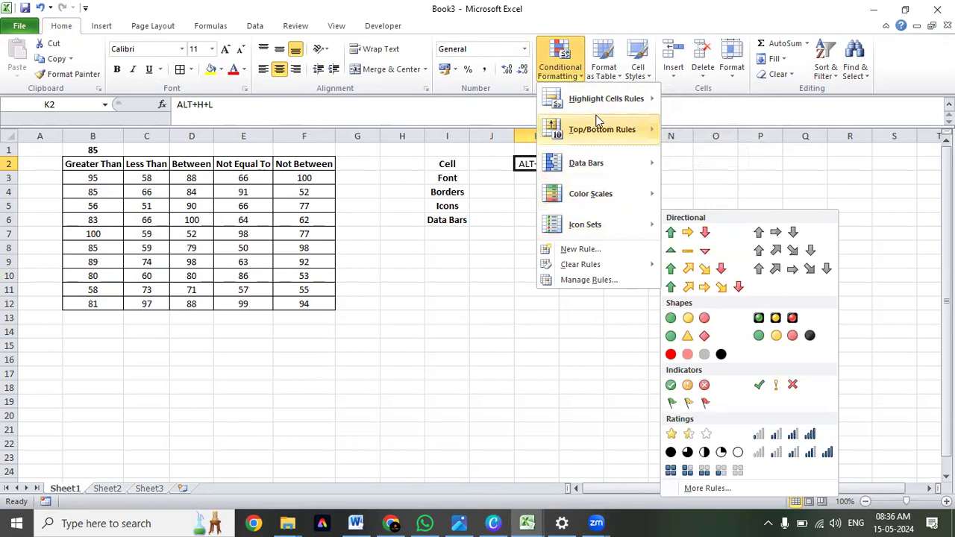
mouse_move(586, 101)
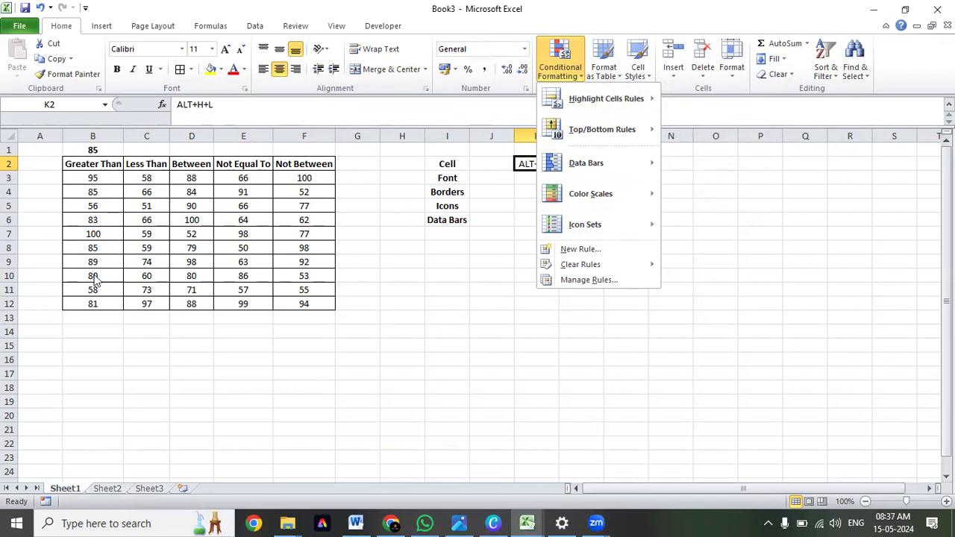
mouse_move(624, 97)
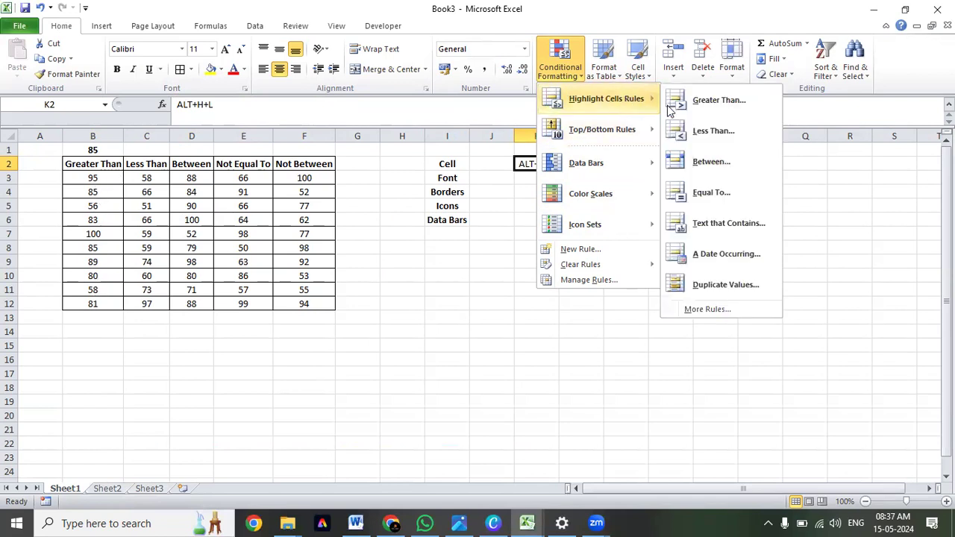
click(730, 107)
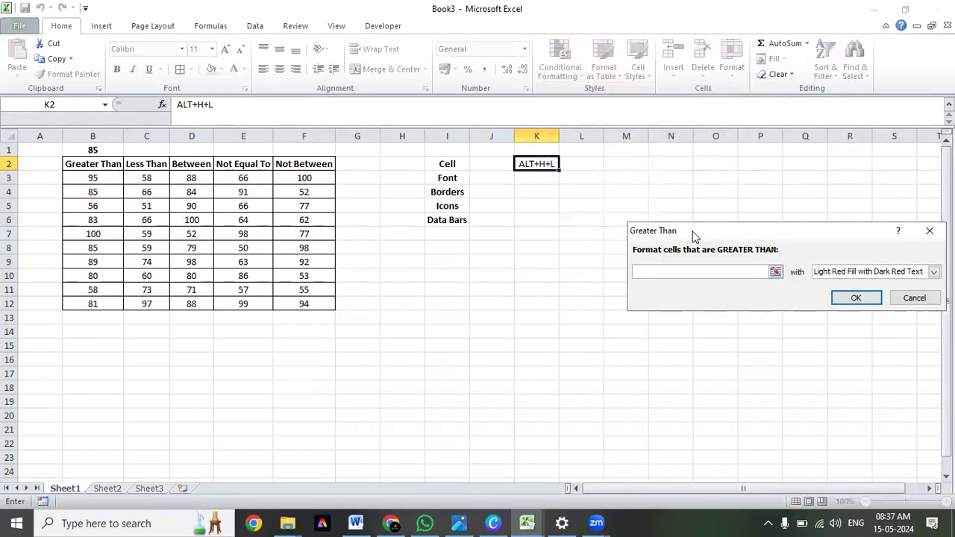
drag(693, 235, 402, 229)
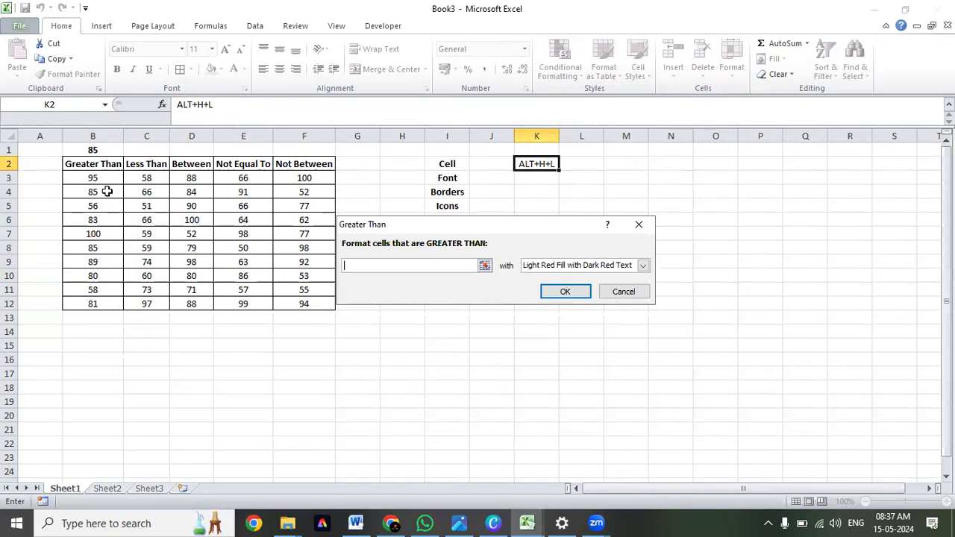
drag(93, 178, 88, 305)
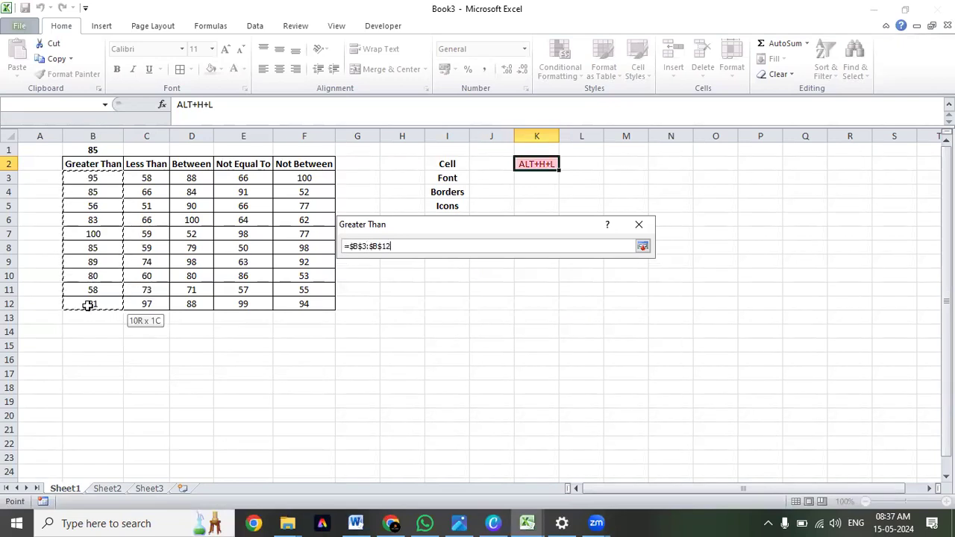
mouse_move(88, 305)
mouse_down()
mouse_move(107, 157)
mouse_move(104, 301)
mouse_move(89, 304)
mouse_up()
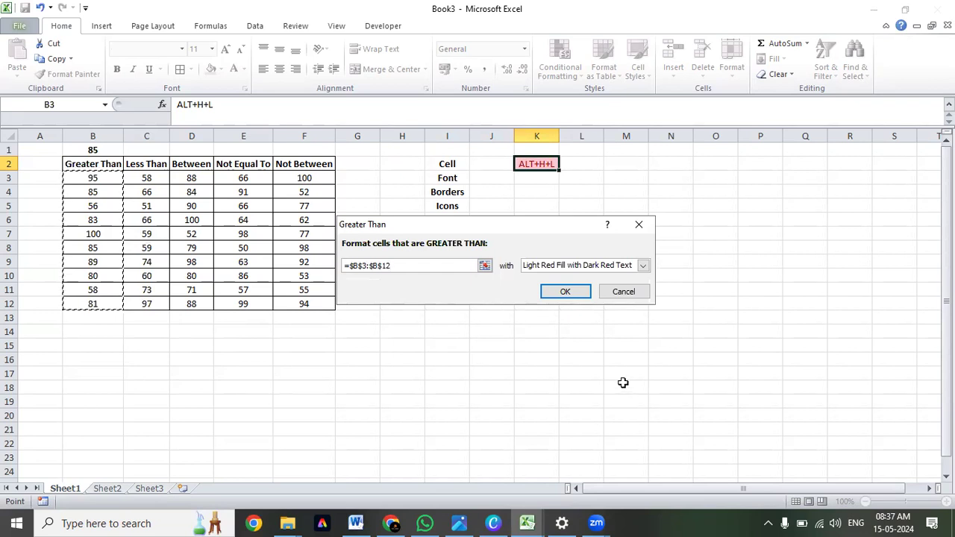
key(BackSpace)
key(BackSpace)
key(BackSpace)
key(BackSpace)
key(BackSpace)
key(BackSpace)
key(BackSpace)
key(BackSpace)
key(BackSpace)
key(BackSpace)
key(BackSpace)
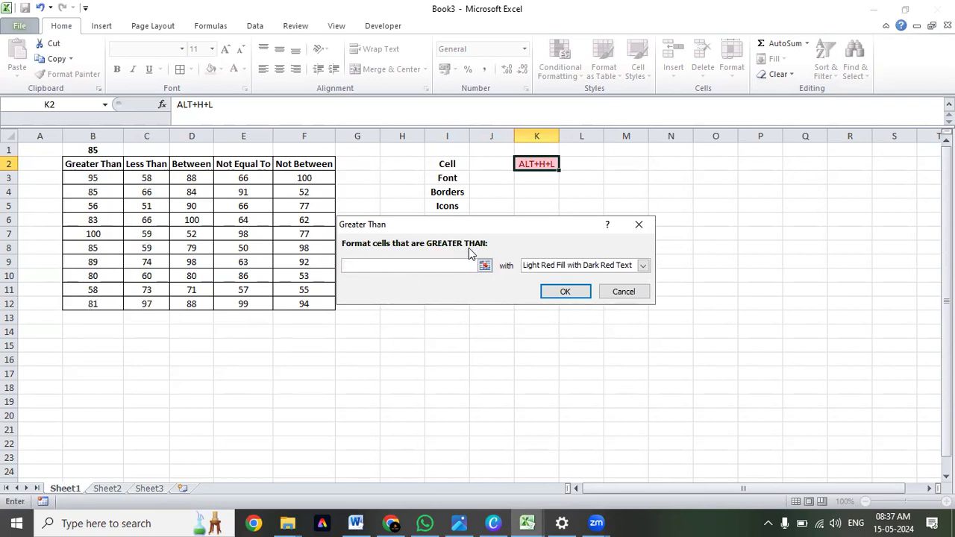
text(85)
key(Escape)
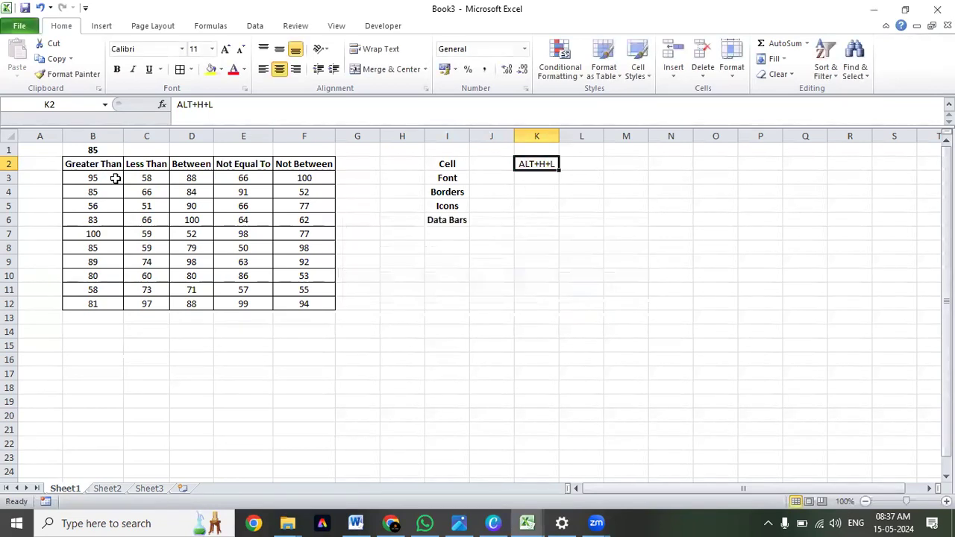
Start a Greater Than highlight rule on the values in B3:B12 with a threshold of 85.
drag(115, 178, 105, 301)
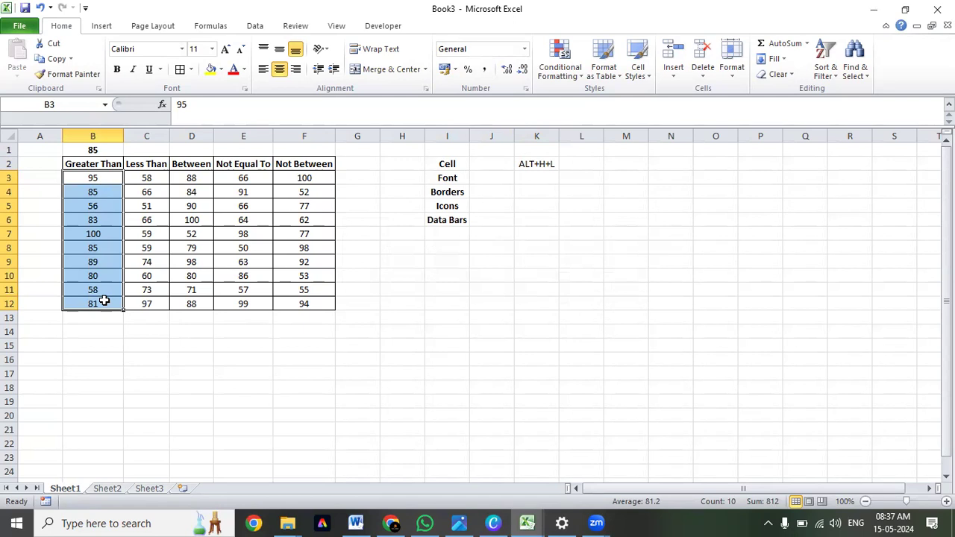
key(alt+h)
key(l)
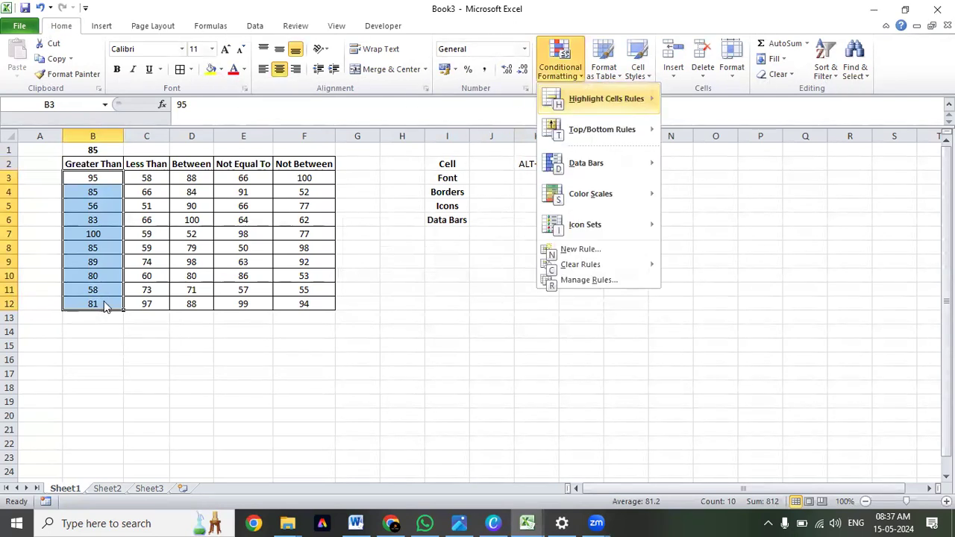
key(h)
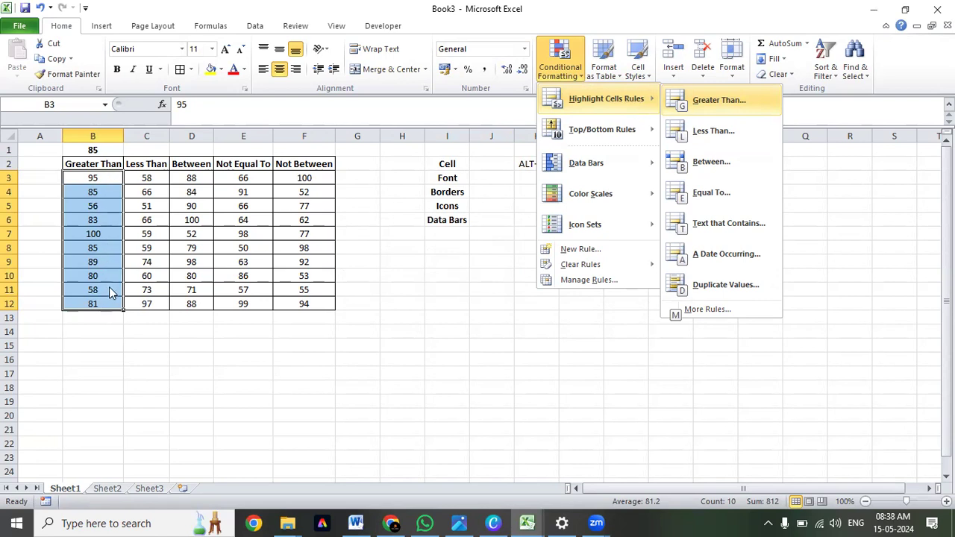
click(702, 100)
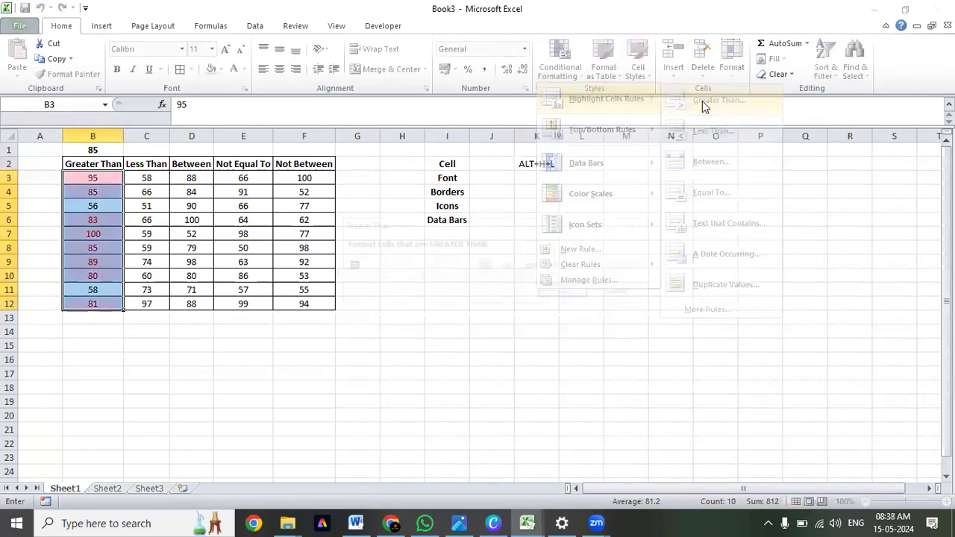
text(85)
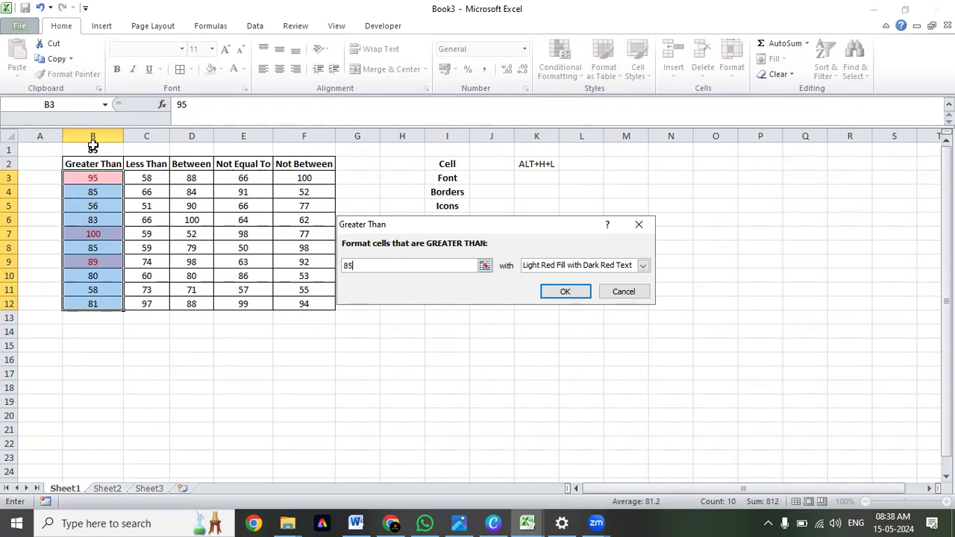
Give the Greater Than rule on B3:B12 a custom format with a green fill and apply the rule.
click(643, 268)
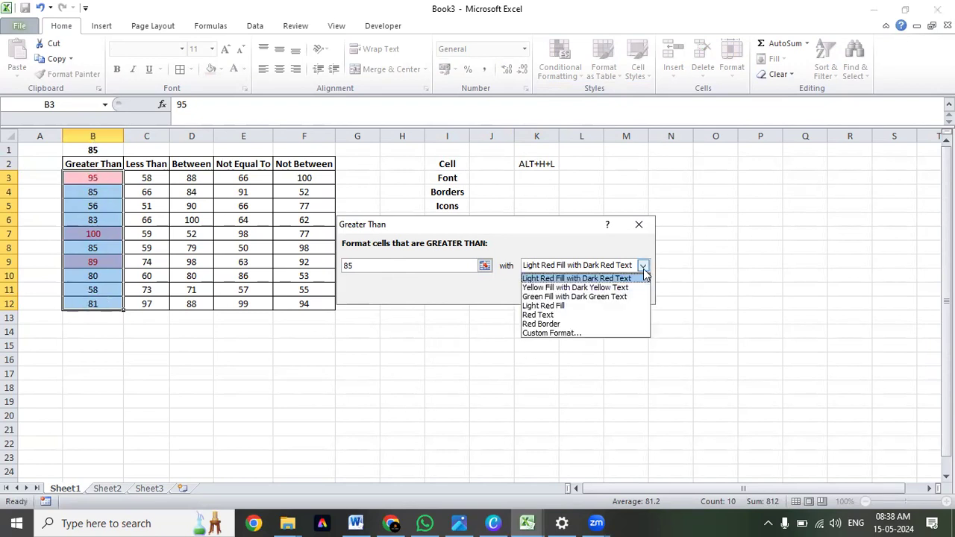
click(600, 334)
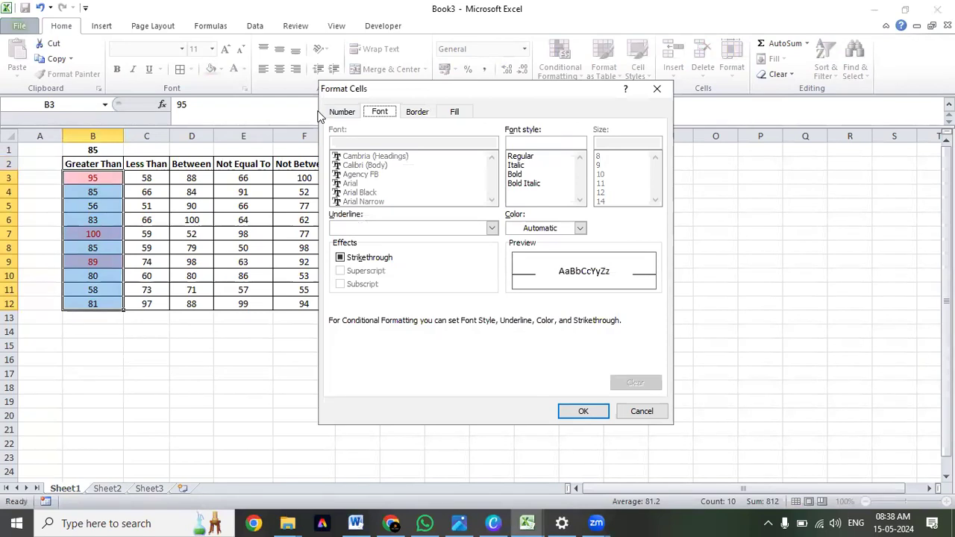
click(342, 113)
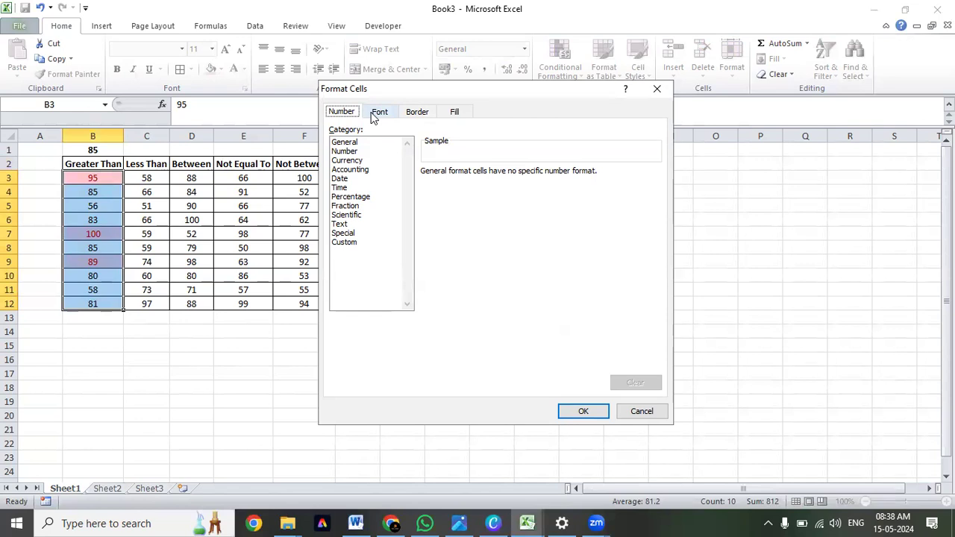
click(374, 118)
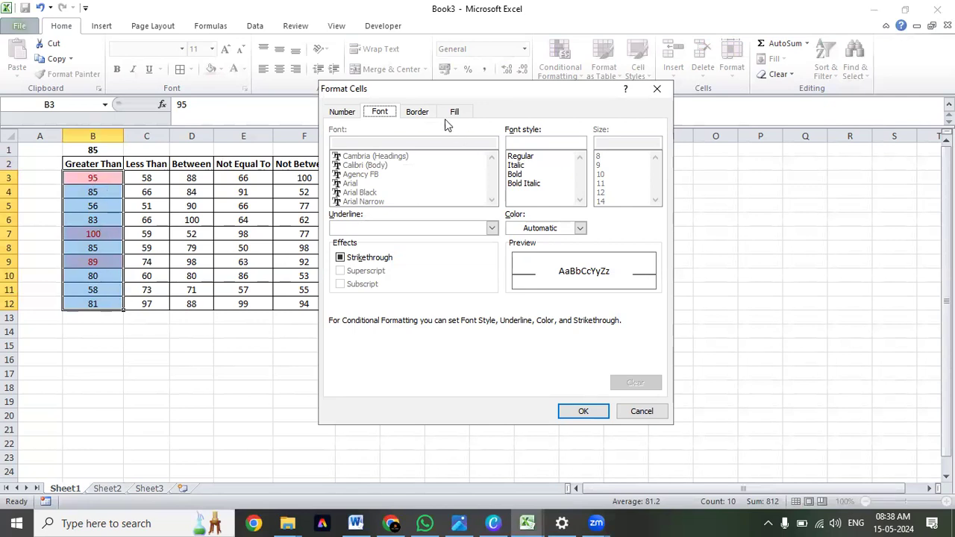
click(424, 114)
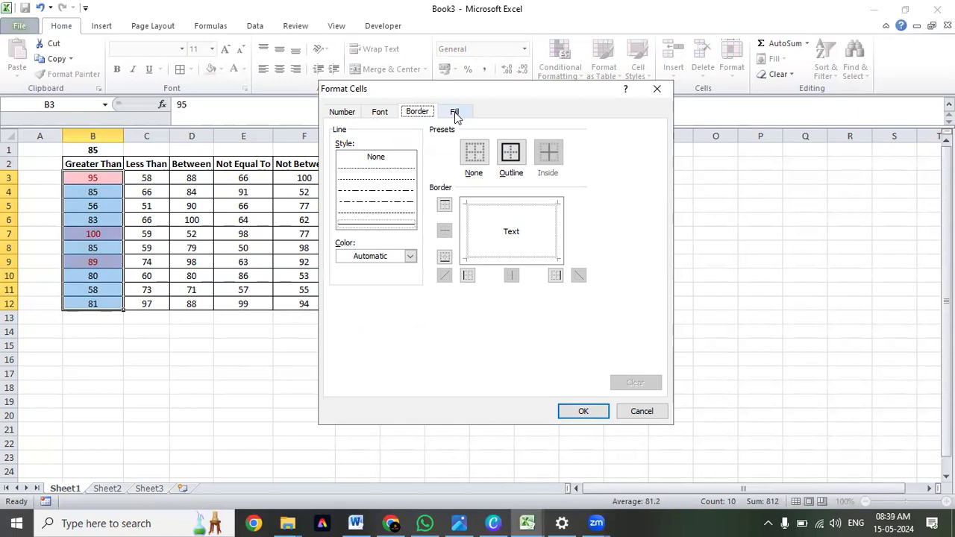
click(455, 113)
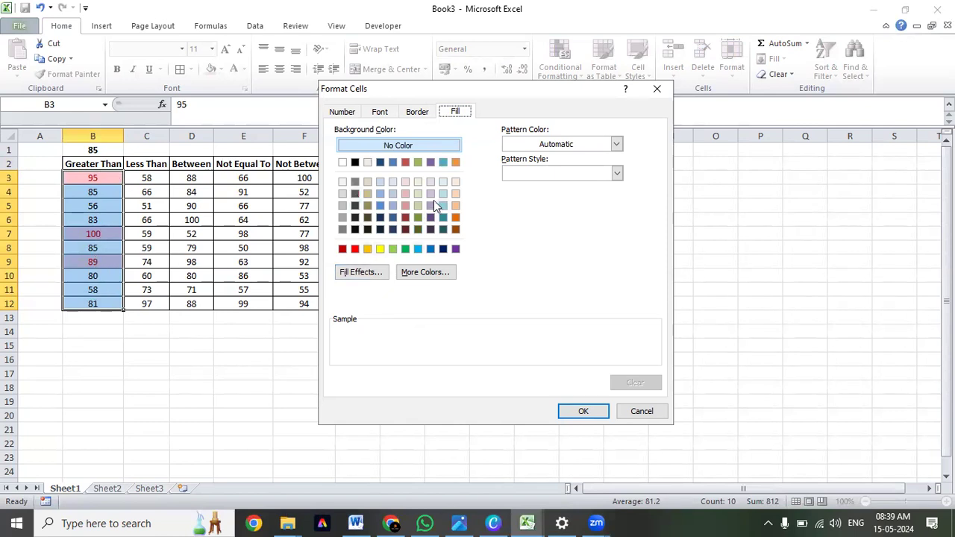
click(403, 249)
click(579, 412)
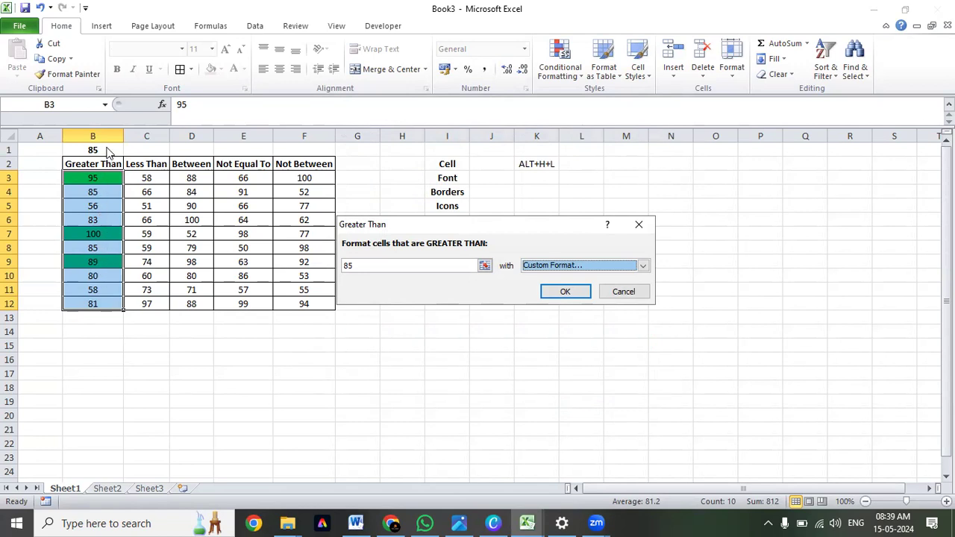
click(566, 293)
click(403, 302)
Examine which values in the Greater Than column, B3:B12, are highlighted by the rule.
drag(88, 183, 104, 306)
click(192, 248)
drag(112, 178, 108, 305)
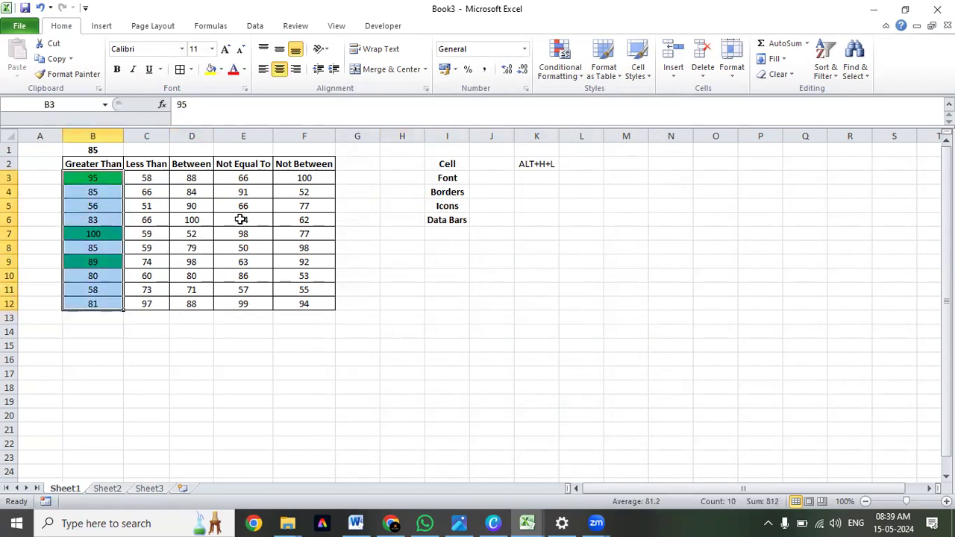
drag(112, 178, 106, 309)
drag(91, 185, 95, 306)
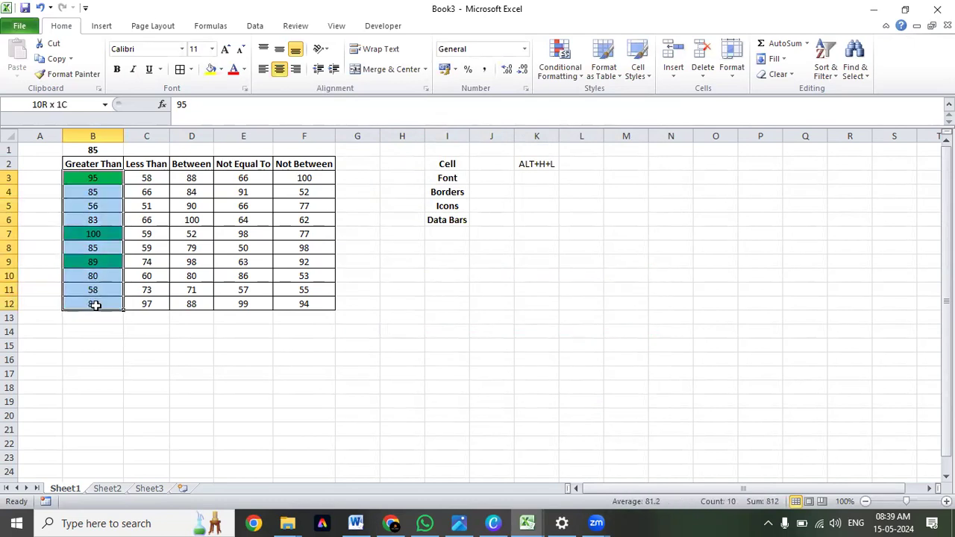
click(104, 184)
click(105, 237)
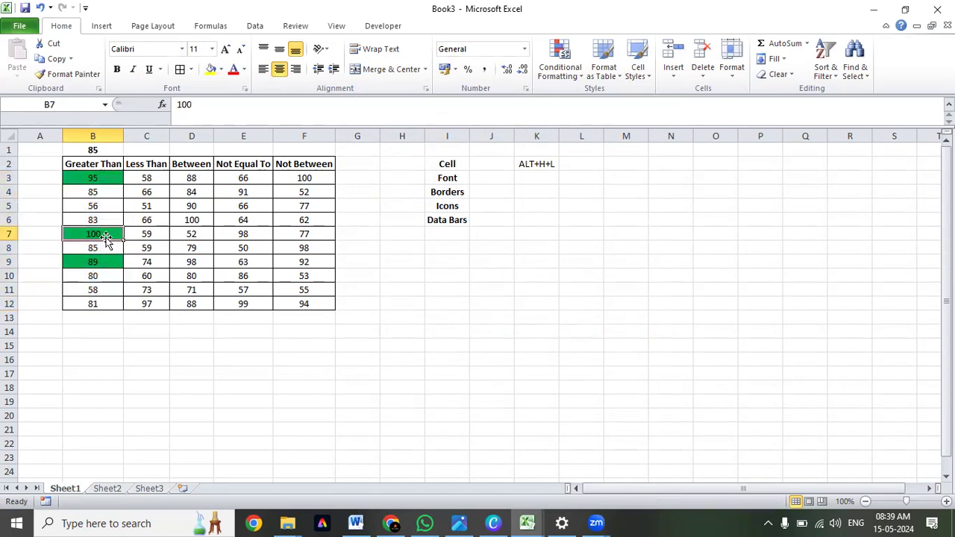
click(110, 179)
click(104, 262)
click(101, 234)
click(105, 181)
click(104, 234)
click(105, 262)
click(106, 177)
drag(107, 177, 101, 304)
click(107, 181)
click(105, 230)
click(102, 262)
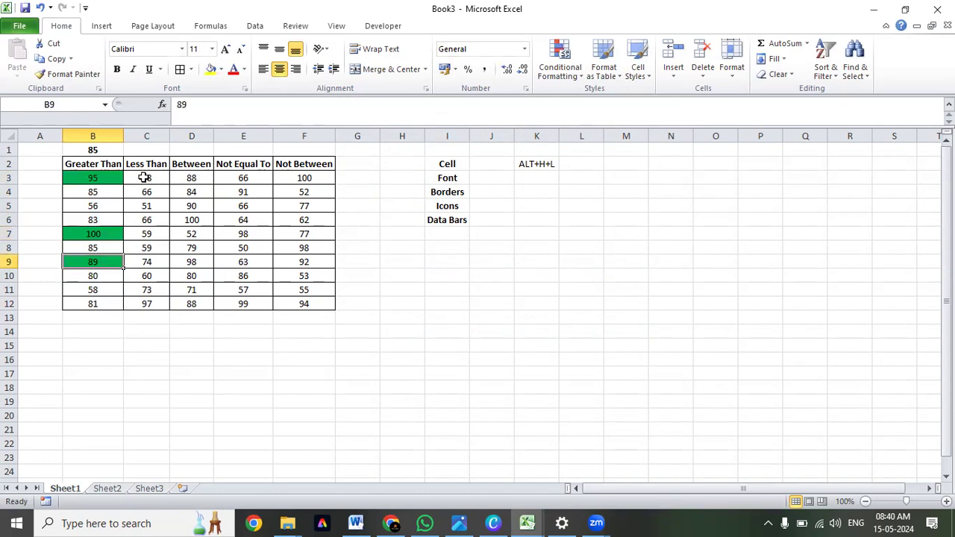
Start a Less Than highlight rule on the values in C3:C12 with a threshold of 65.
drag(144, 178, 147, 306)
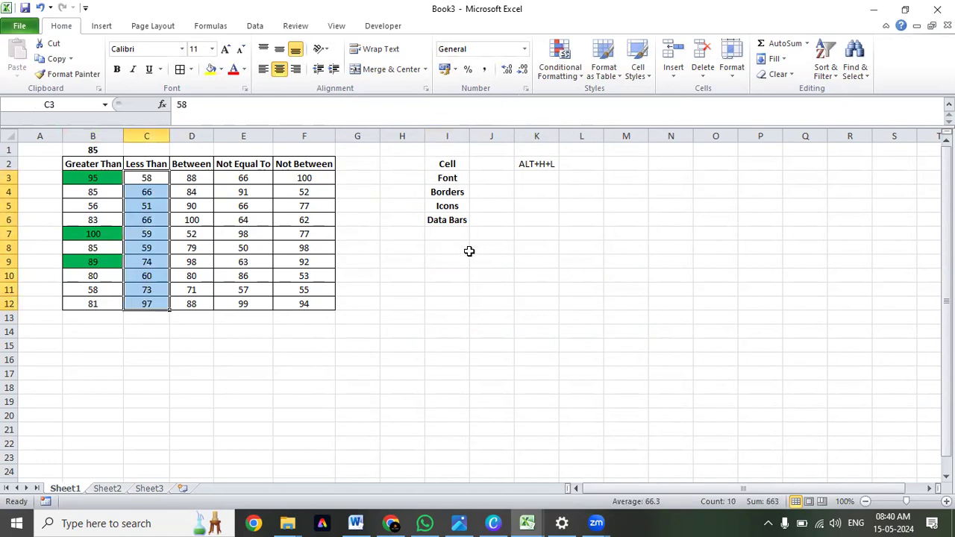
key(alt+h)
key(l)
key(h)
key(Down)
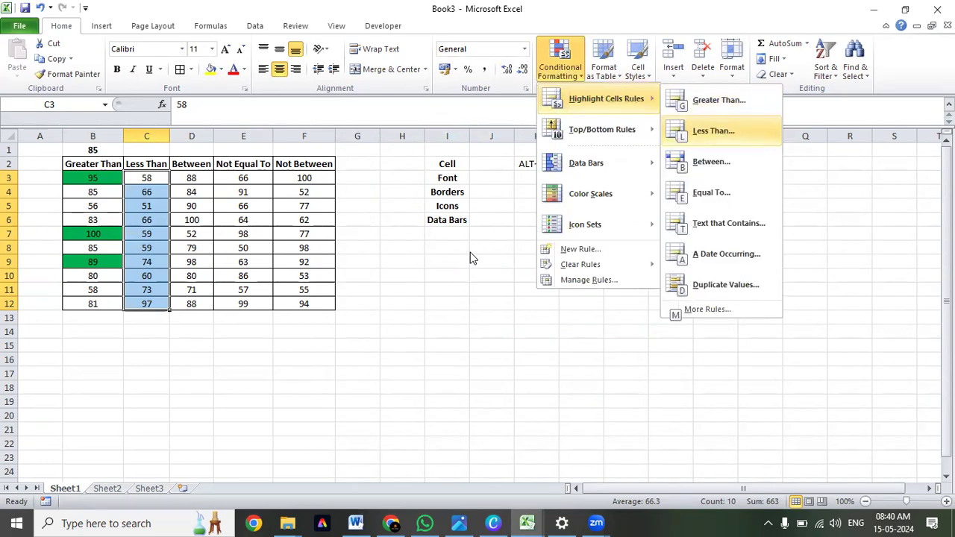
key(Return)
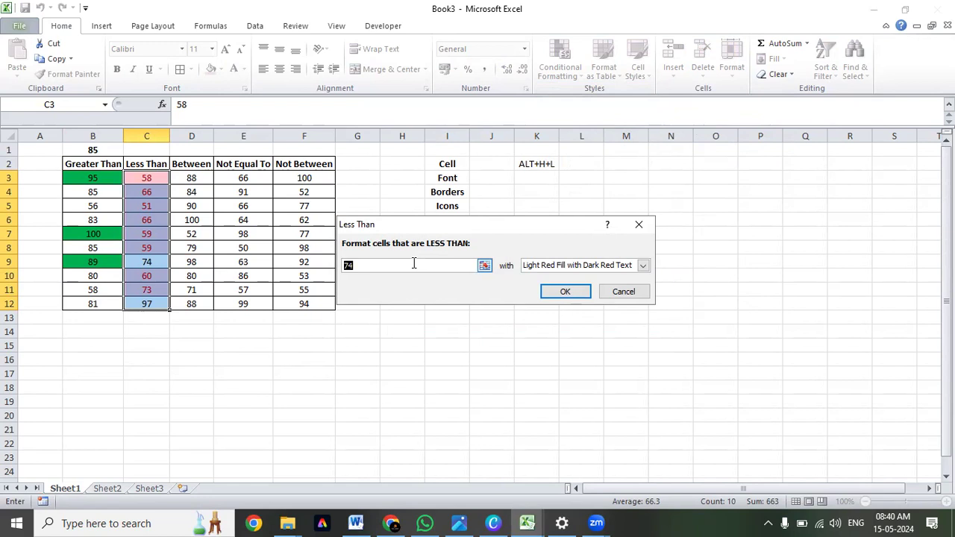
text(50)
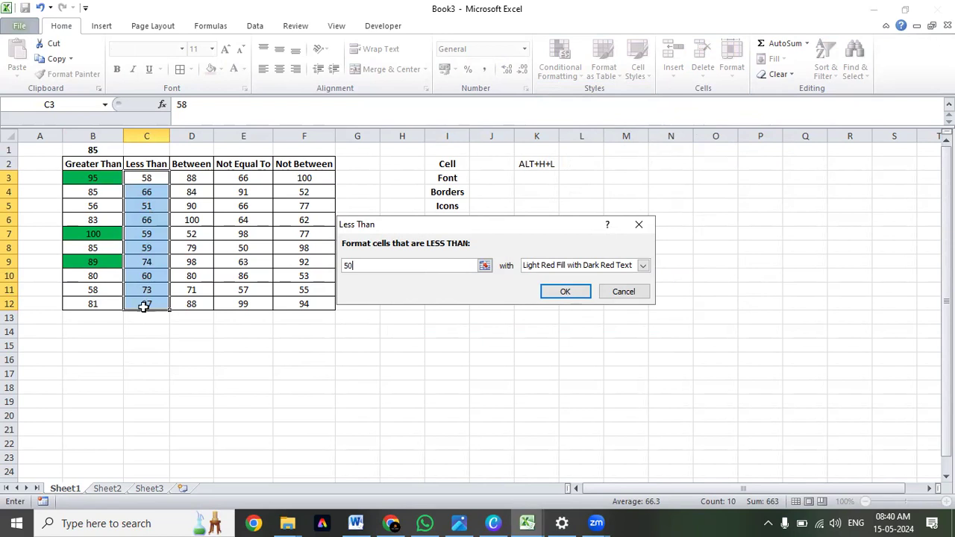
drag(366, 265, 334, 266)
text(65)
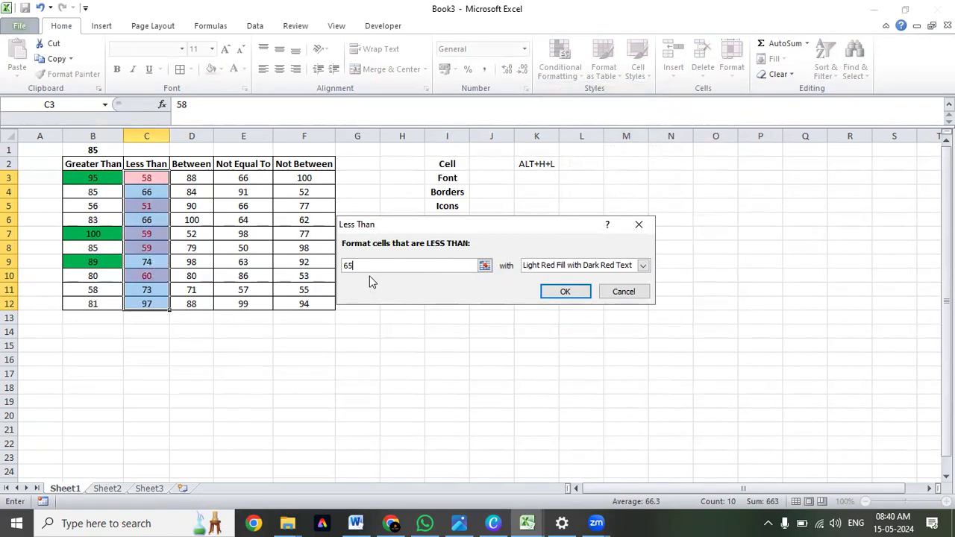
Give the Less Than rule a custom format with a red border on all four sides and apply the rule.
click(642, 265)
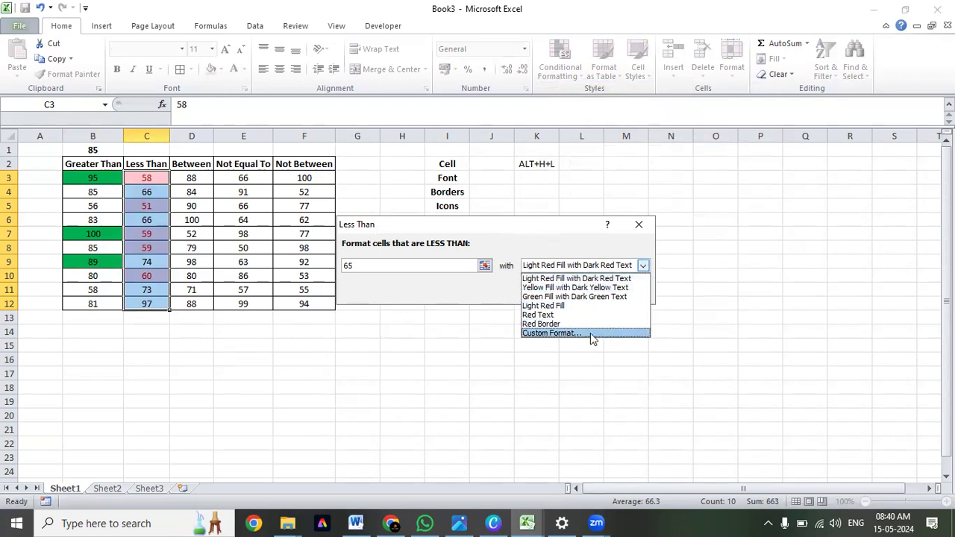
click(591, 333)
click(417, 114)
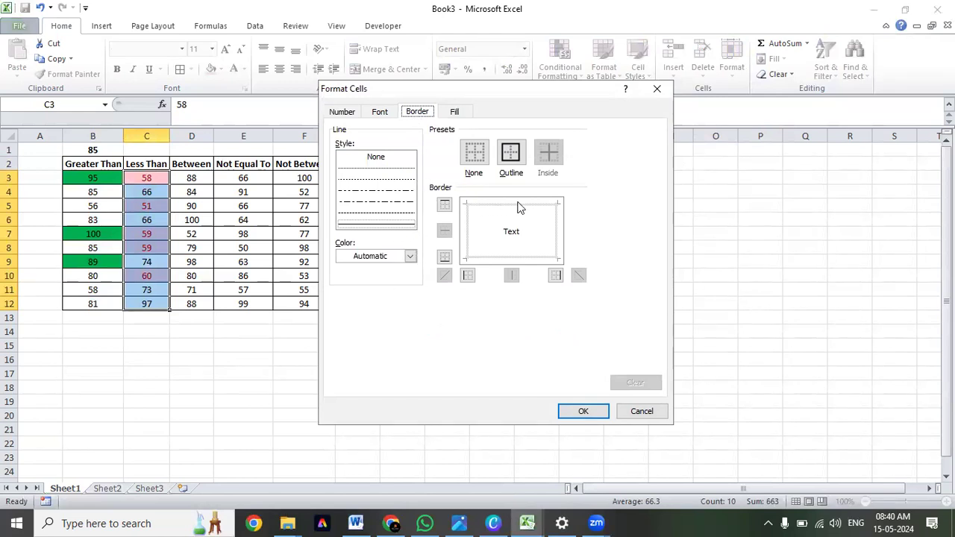
click(511, 154)
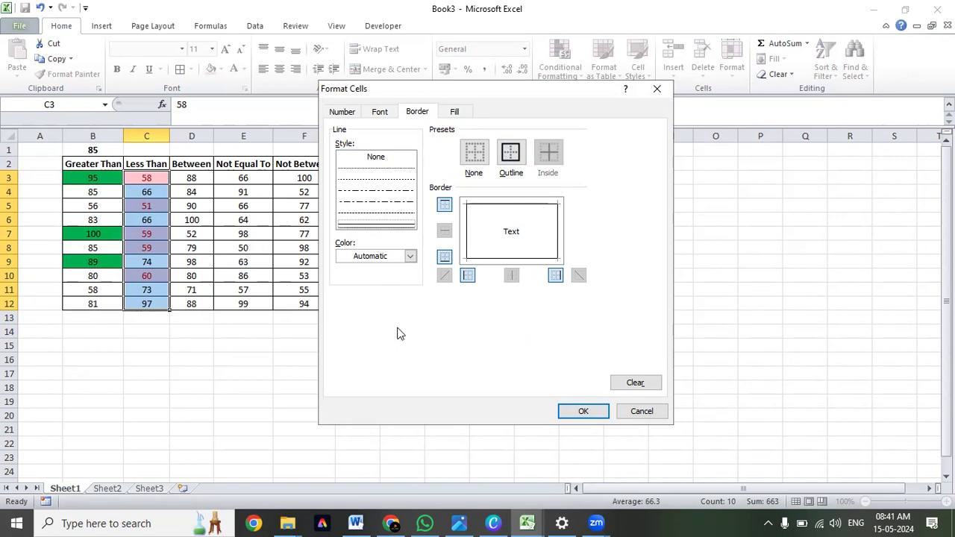
click(410, 256)
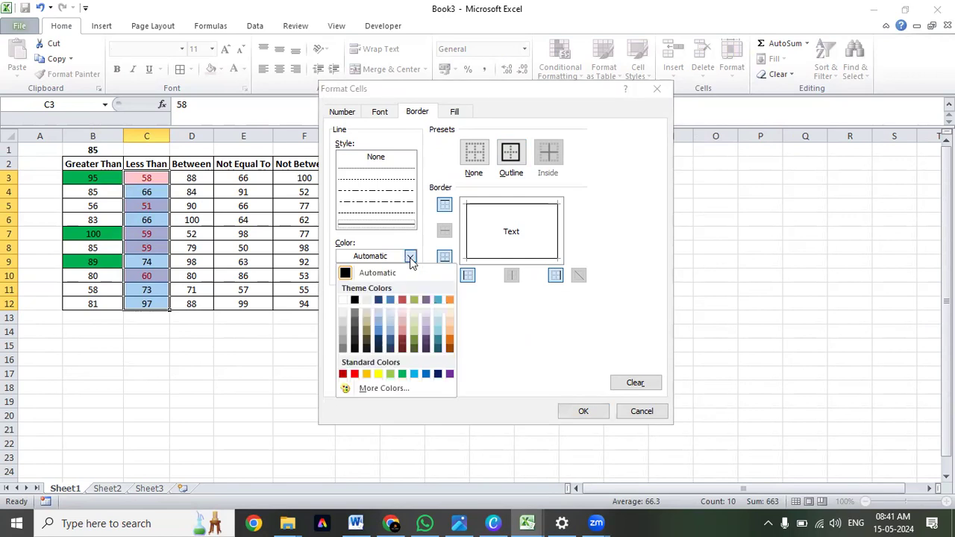
click(354, 374)
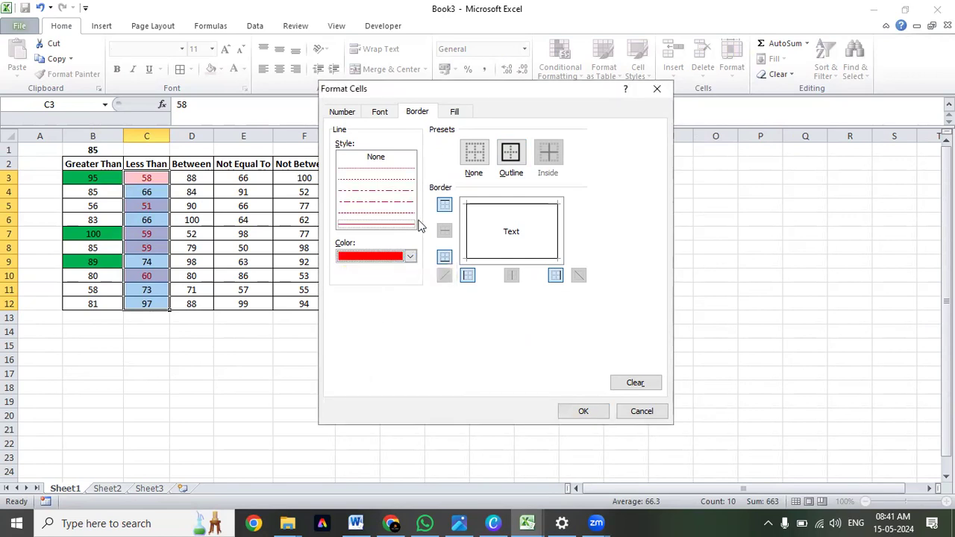
click(478, 213)
click(468, 246)
click(483, 260)
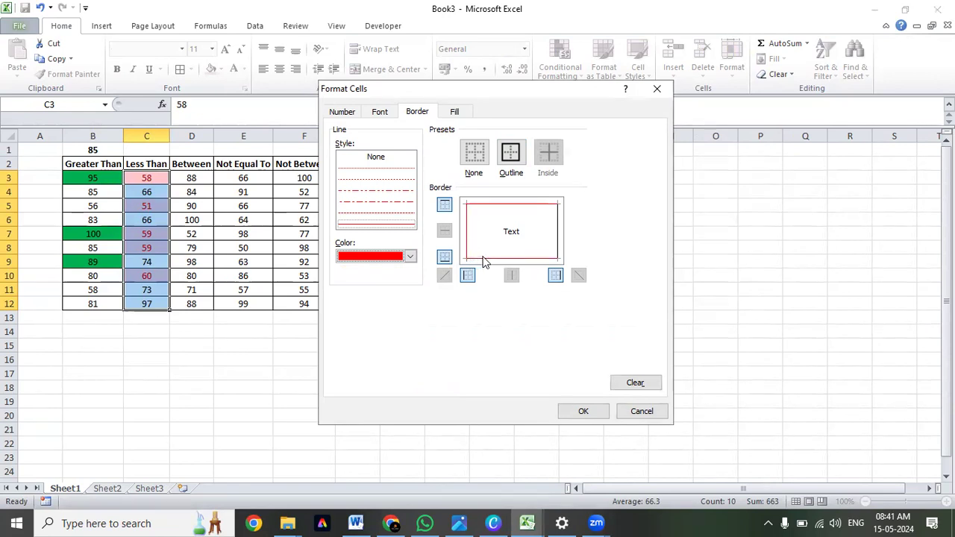
click(553, 246)
click(585, 414)
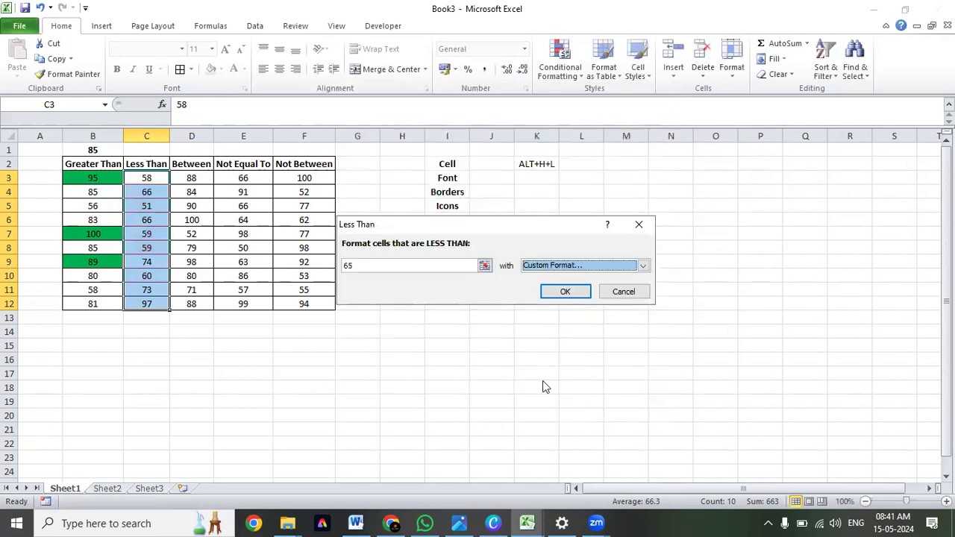
click(565, 291)
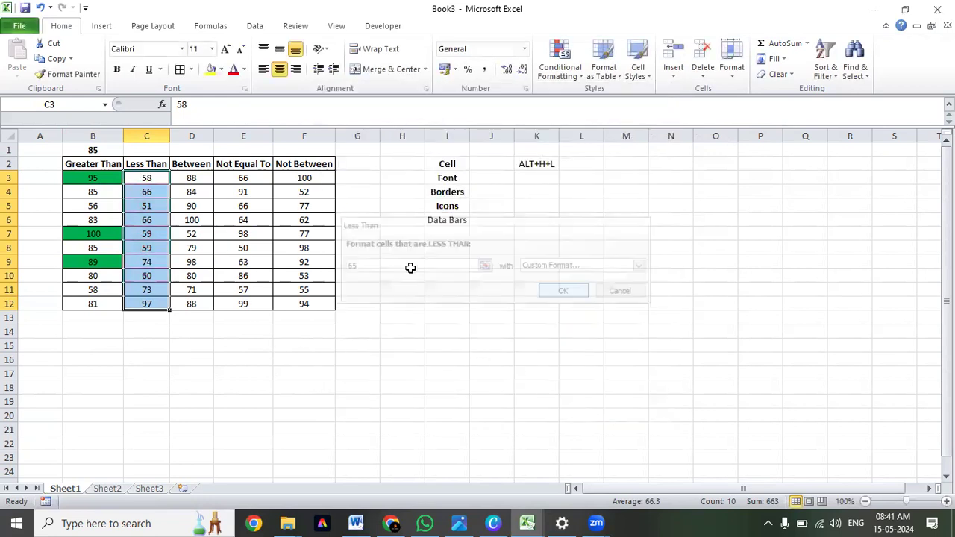
Examine which values in the Less Than column, C3:C12, have received the conditional border.
click(244, 219)
click(241, 178)
click(159, 206)
click(157, 180)
click(153, 233)
click(151, 261)
click(147, 276)
click(153, 302)
click(153, 289)
click(152, 302)
click(159, 288)
click(157, 276)
click(160, 192)
drag(160, 179, 156, 302)
Start a Between highlight rule on the values in D3:D12 with limits of 50 and 75.
drag(206, 177, 205, 305)
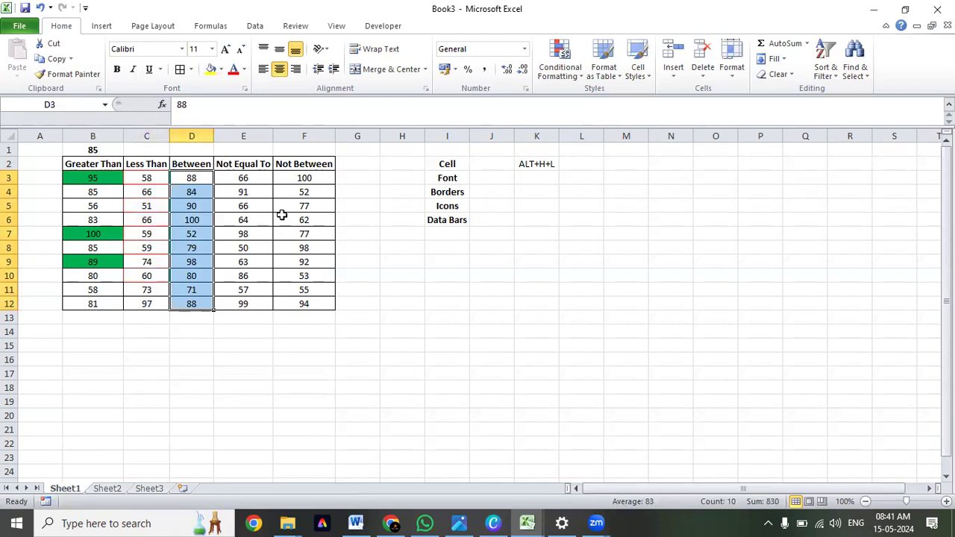
key(alt+h)
key(l)
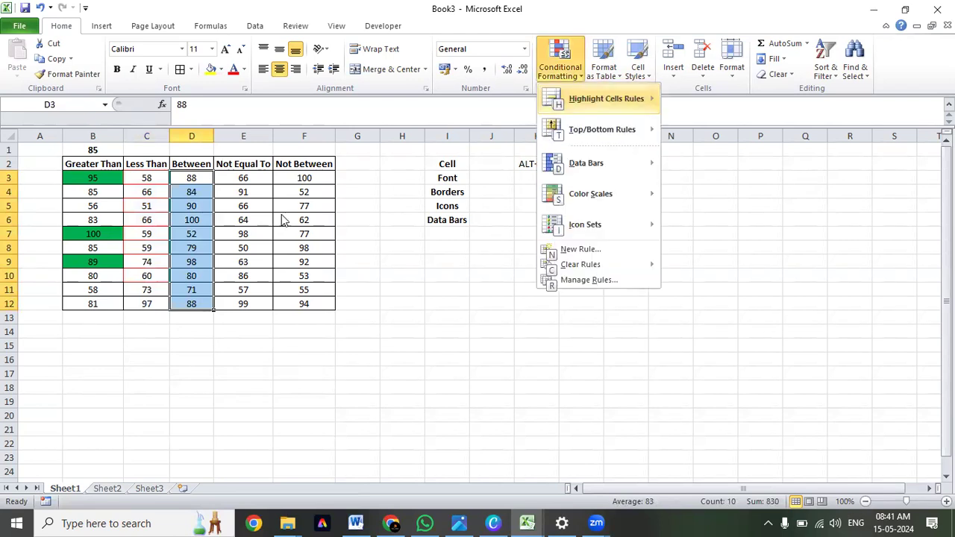
key(h)
key(Down)
key(Down)
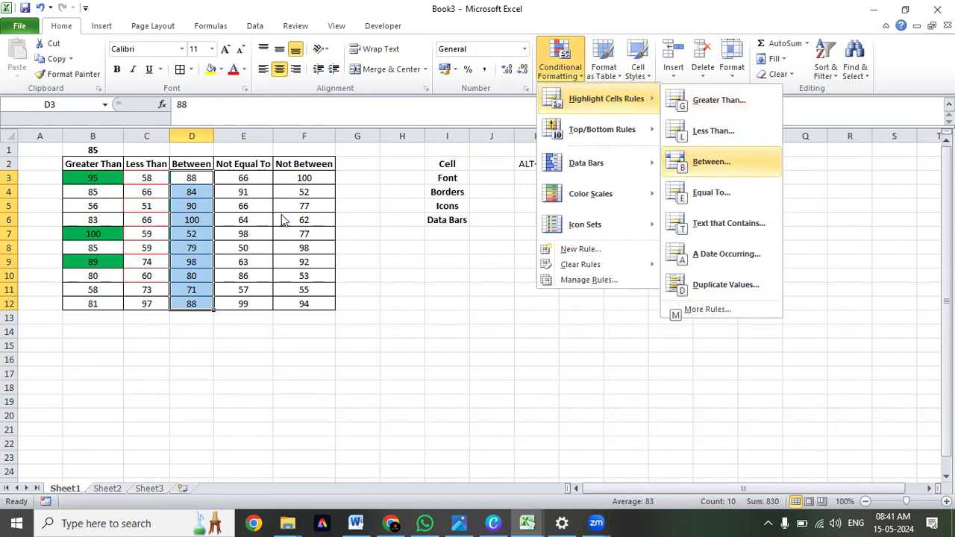
key(Return)
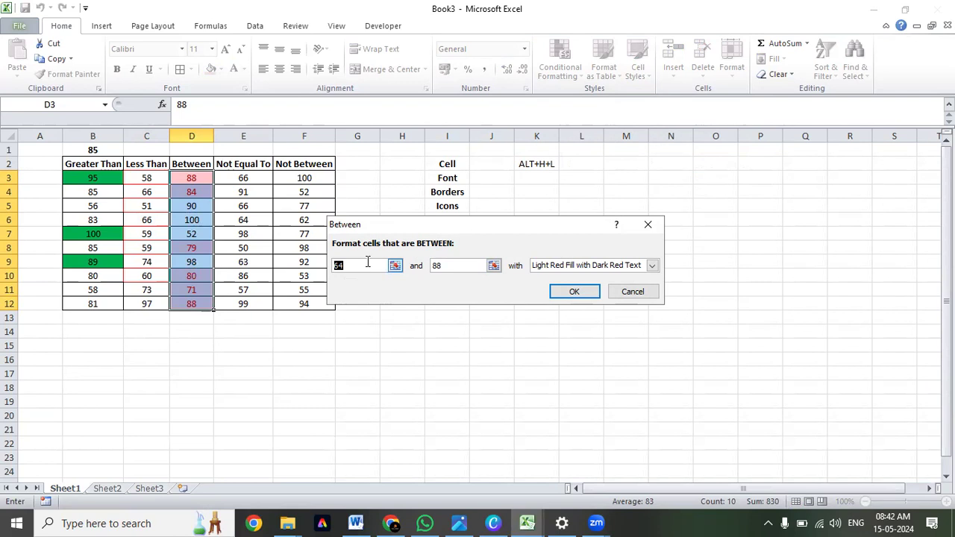
text(50)
key(Tab)
text(75)
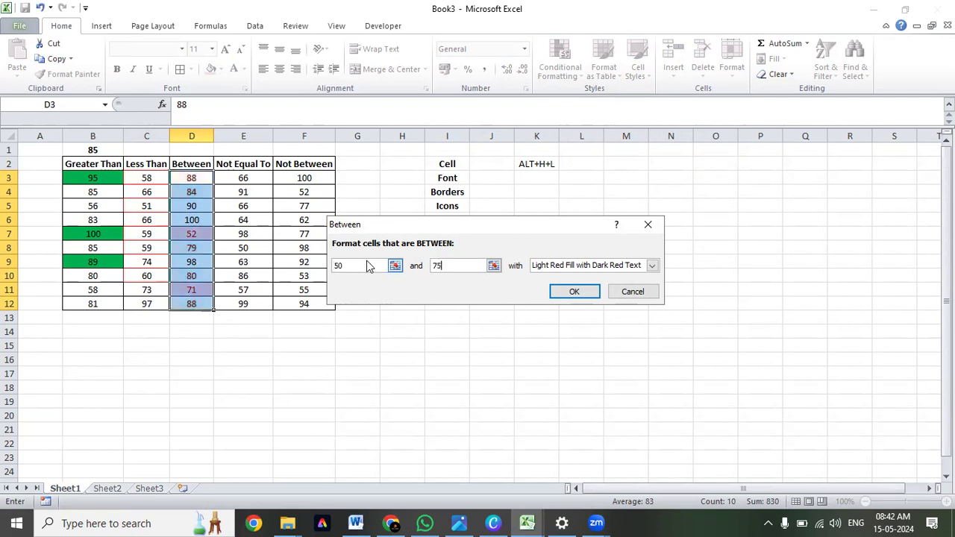
Set a custom format with a light blue fill for the Between rule.
click(652, 267)
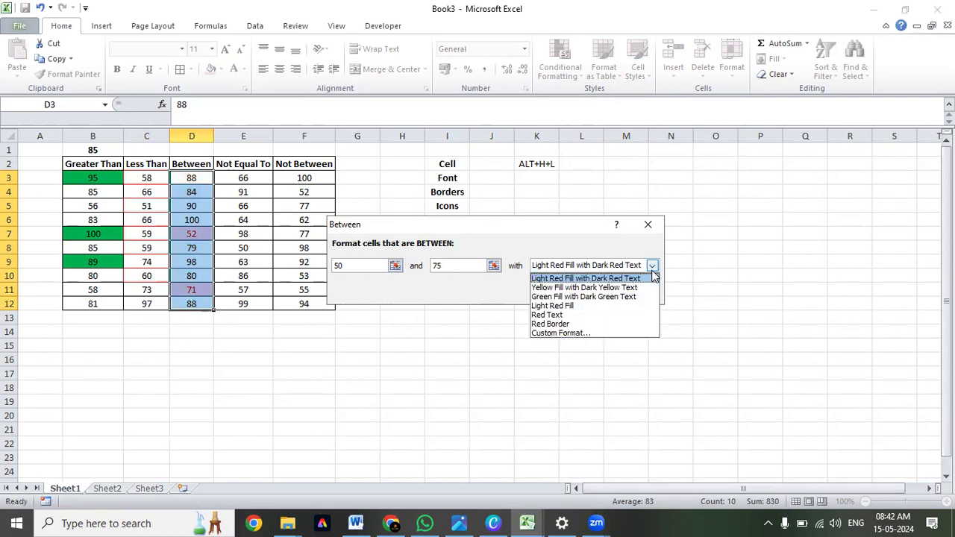
click(574, 280)
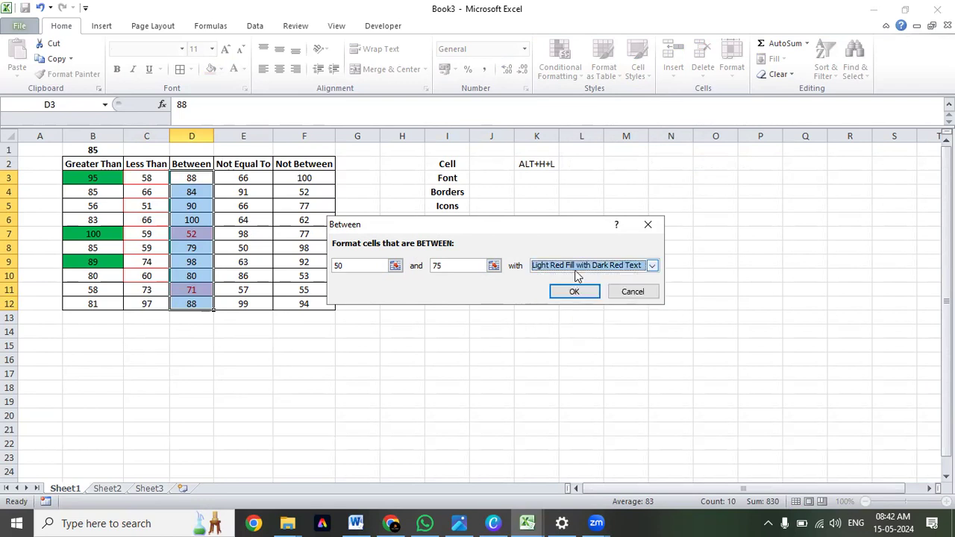
click(575, 268)
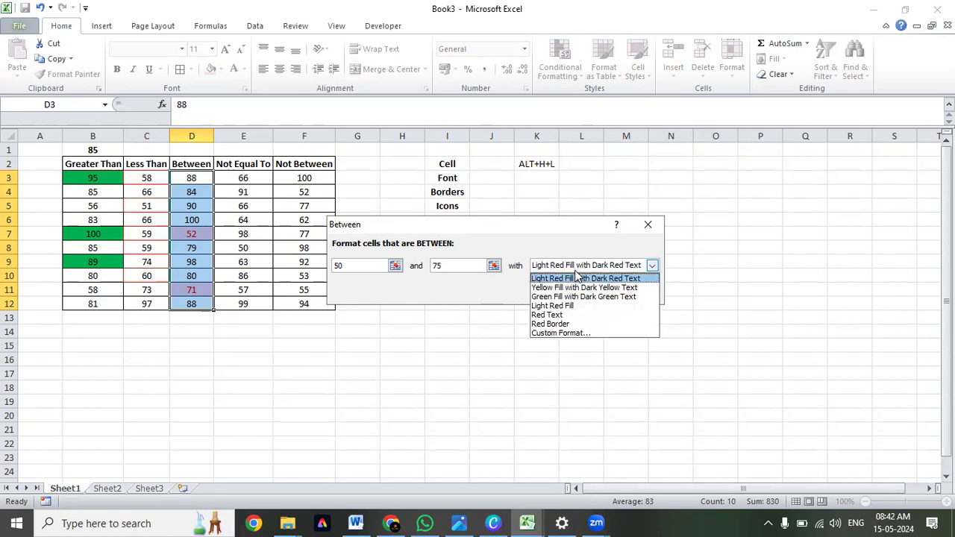
click(575, 333)
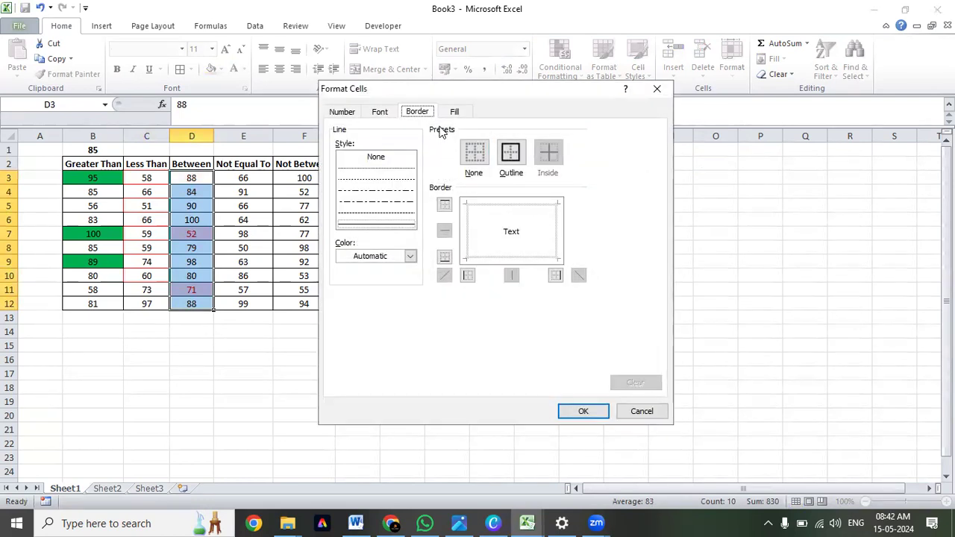
click(455, 113)
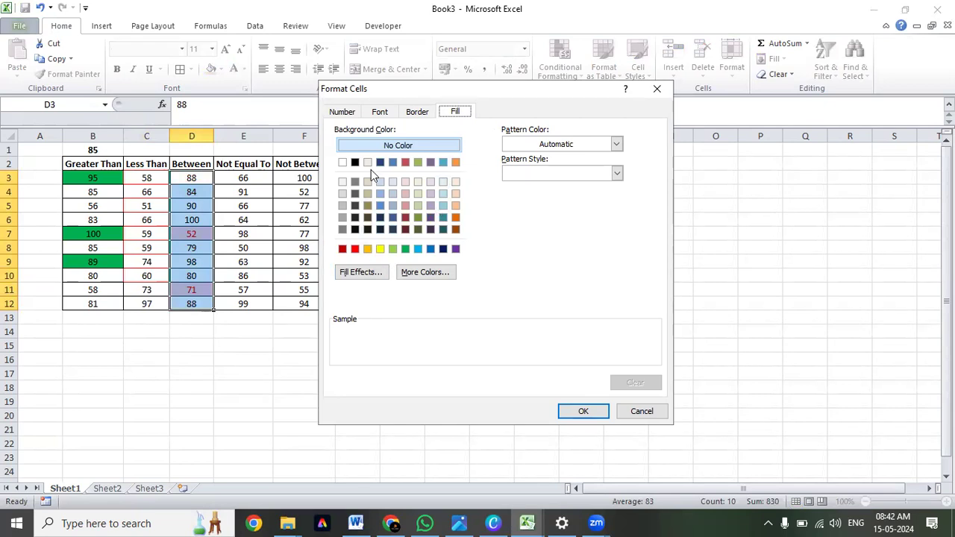
click(418, 249)
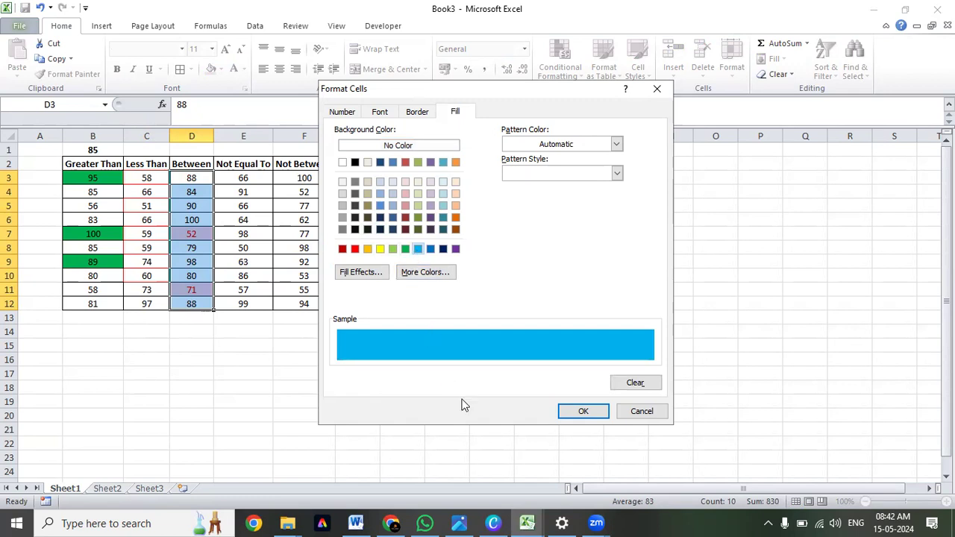
click(583, 412)
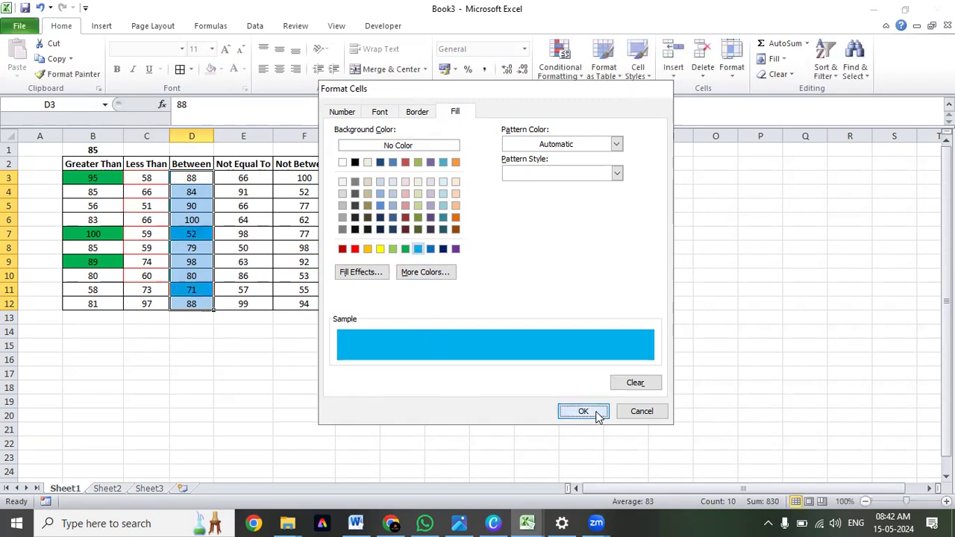
Apply the Between highlight rule with its custom format to D3:D12.
click(574, 292)
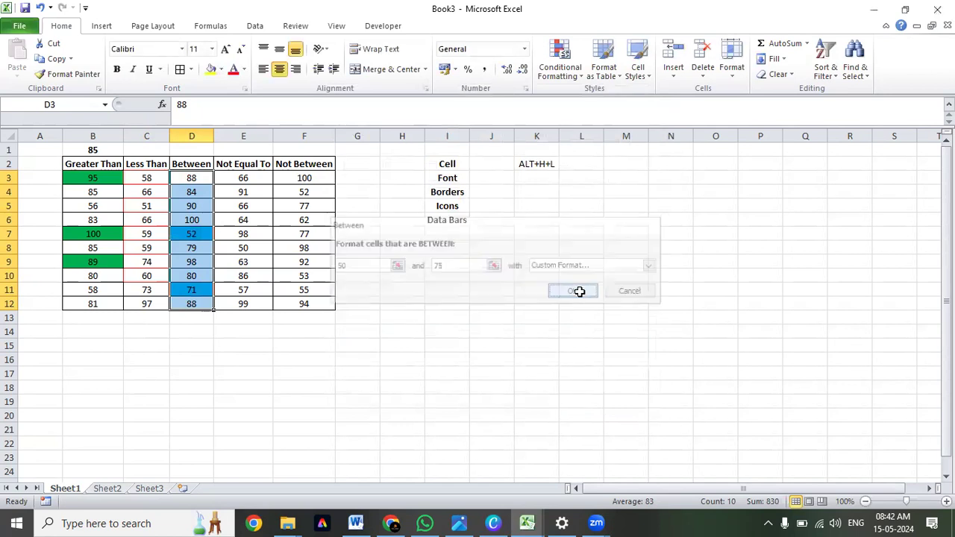
click(243, 179)
drag(245, 180, 252, 307)
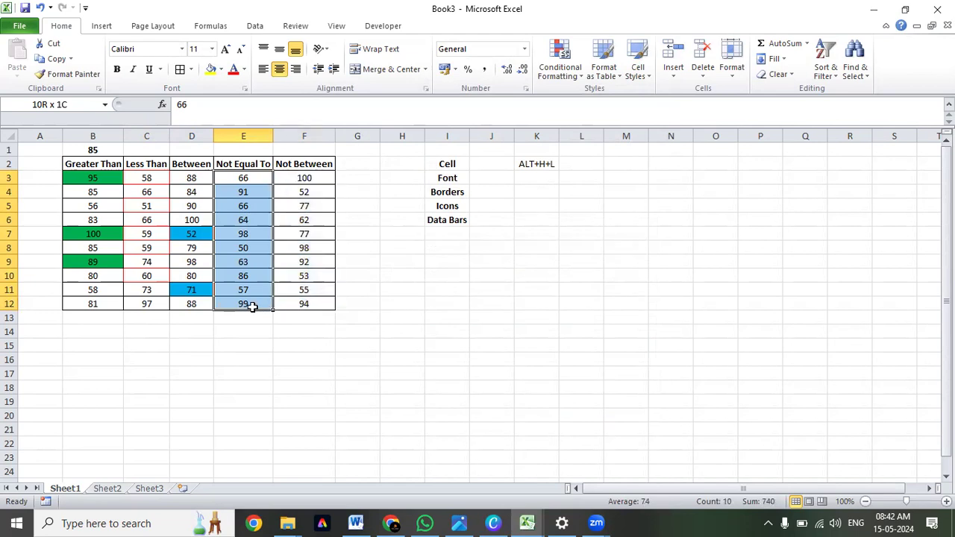
click(224, 357)
click(167, 336)
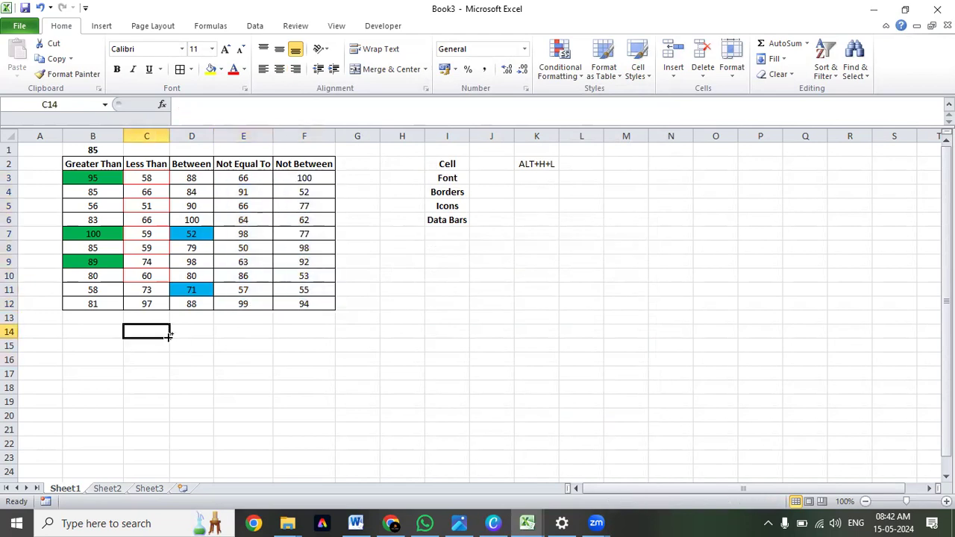
Switch to the Chapter 15 - Conditional Formating workbook and examine the Heat Chart Mannual block in B17:I38.
key(alt+Tab)
scroll(389, 321, down, 3)
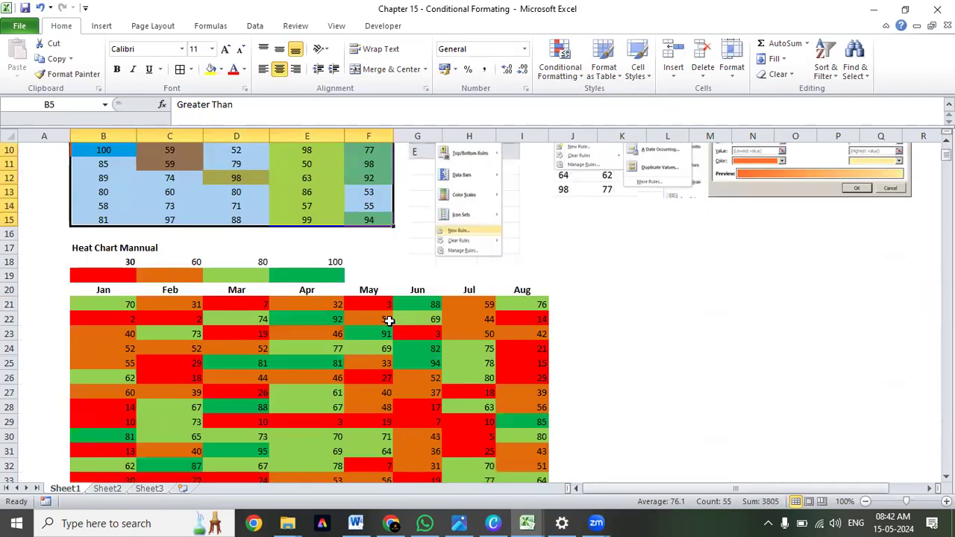
scroll(192, 301, up, 1)
scroll(171, 297, down, 1)
drag(74, 250, 502, 482)
drag(528, 438, 529, 435)
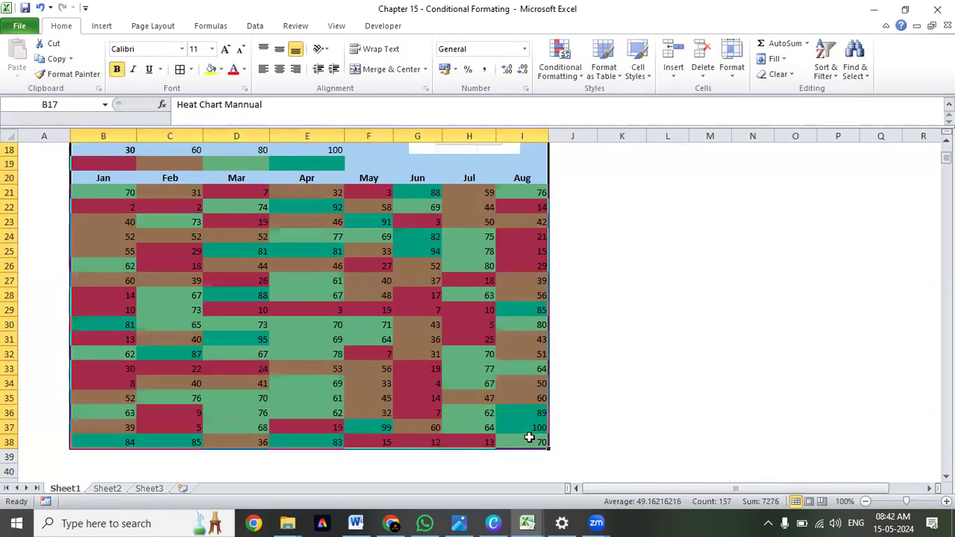
scroll(533, 433, up, 1)
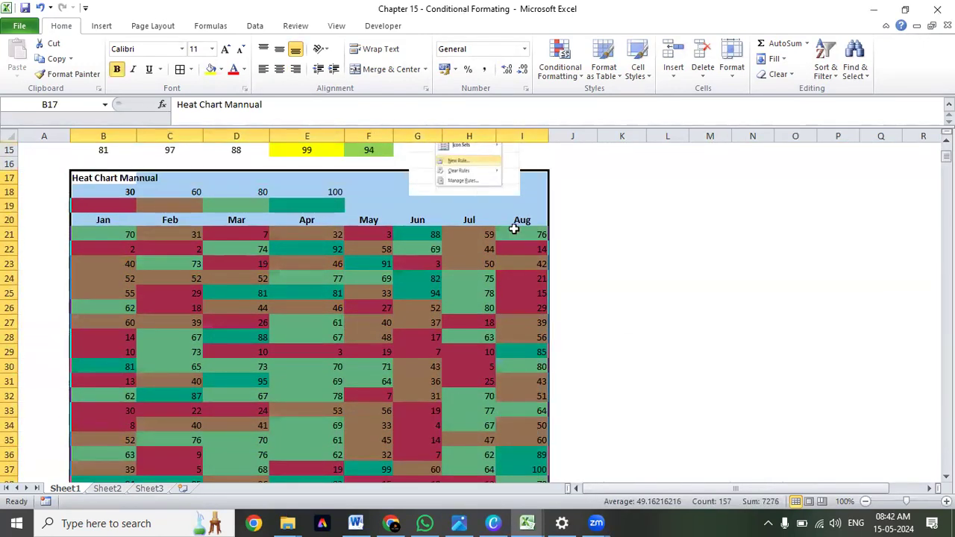
Center the heat chart's threshold values in B18:E18 horizontally and align them to the middle vertically.
drag(118, 193, 323, 193)
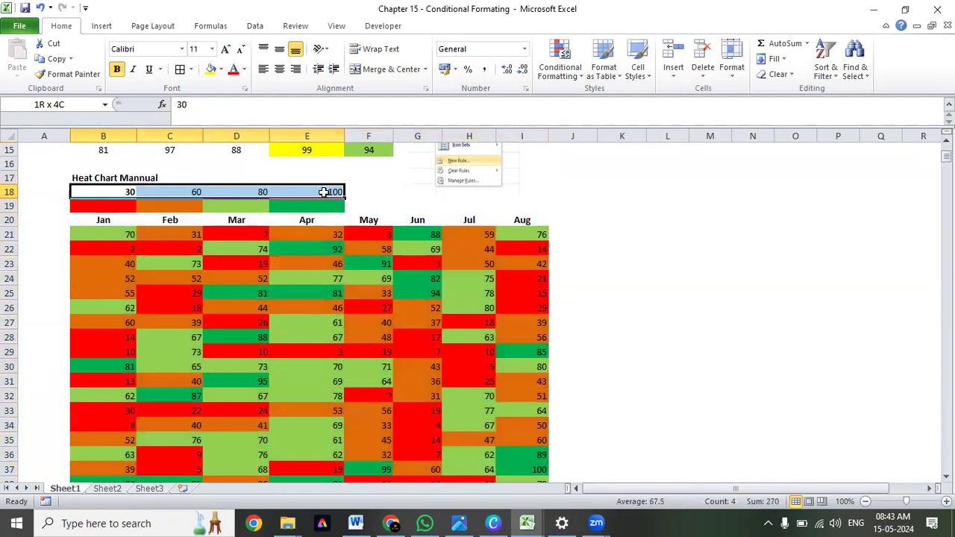
click(279, 69)
click(279, 48)
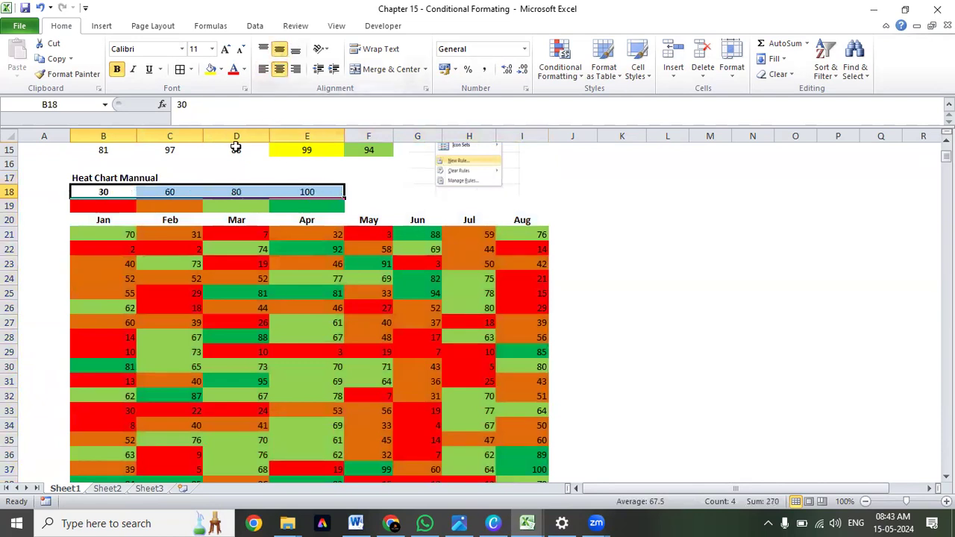
Examine each heat chart threshold in row 18 together with its matching colour in row 19.
click(109, 193)
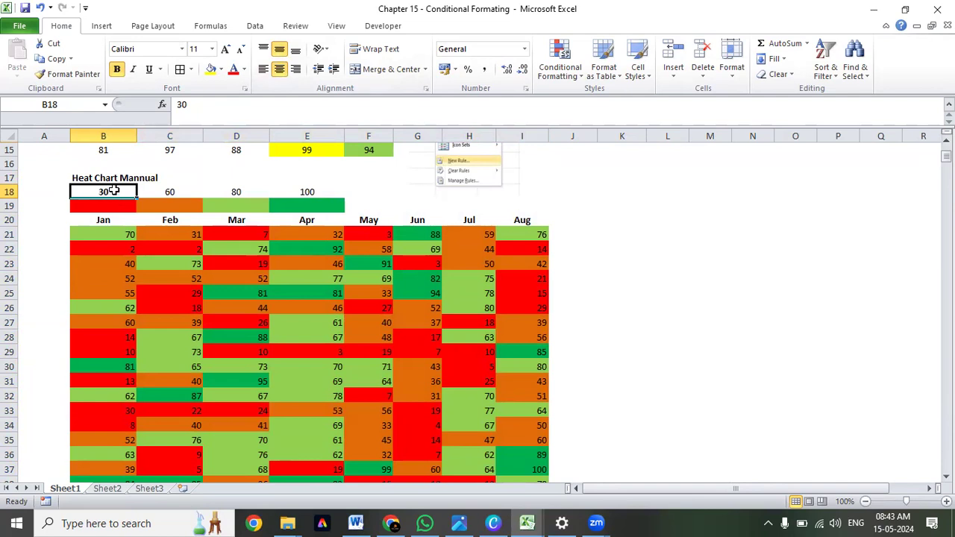
click(114, 207)
click(183, 189)
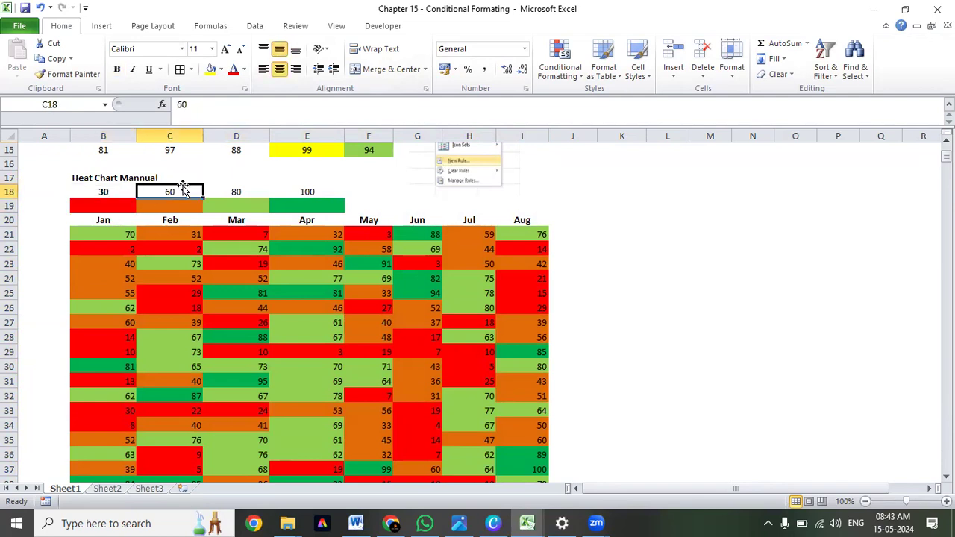
click(237, 194)
click(263, 203)
click(309, 192)
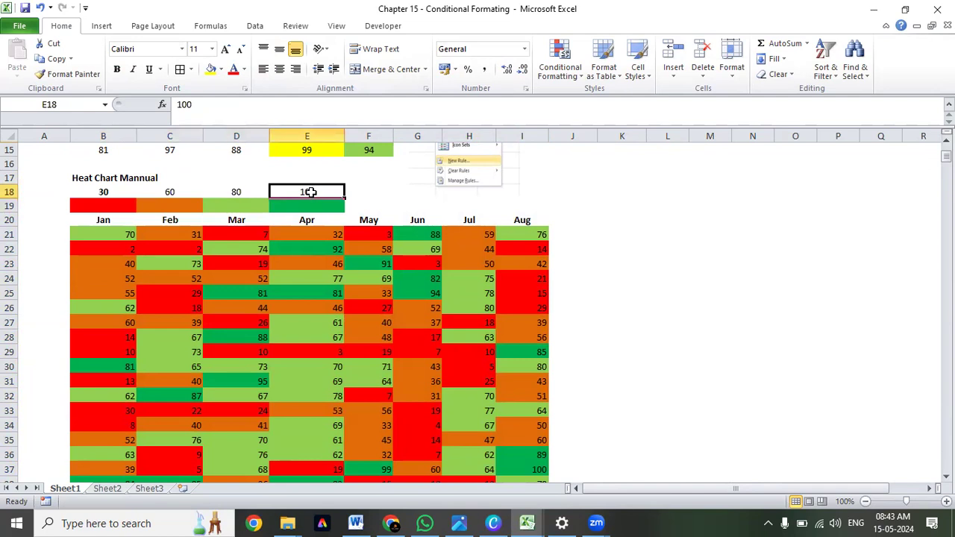
drag(111, 191, 327, 210)
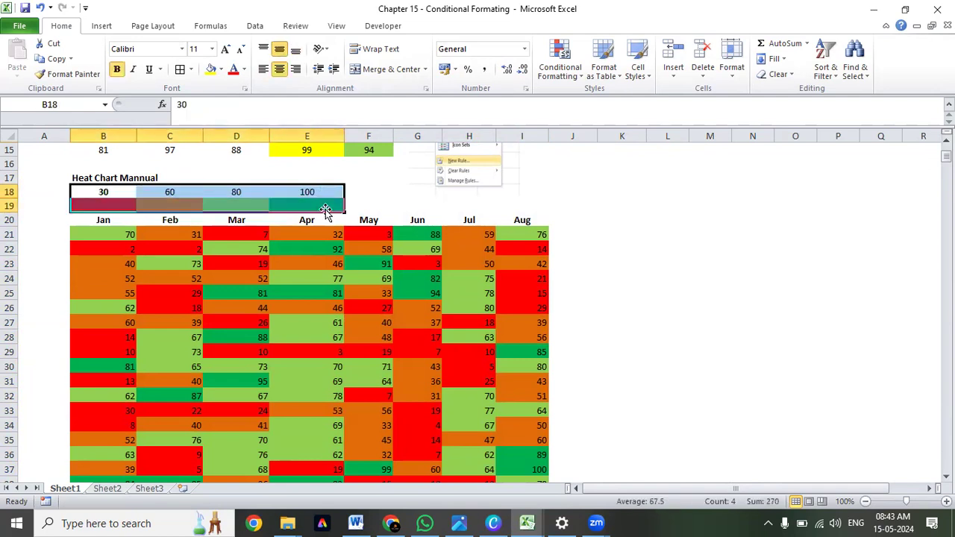
Review the finished rule columns from Greater Than to Not Equal To in the sample table above the heat chart.
scroll(327, 210, up, 5)
drag(127, 206, 122, 359)
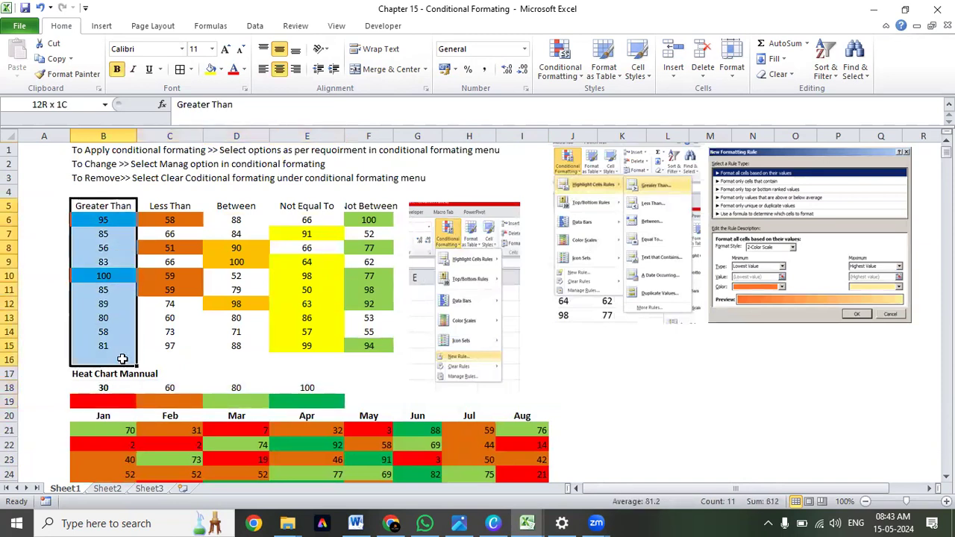
drag(170, 207, 173, 345)
drag(101, 209, 314, 354)
scroll(308, 350, down, 3)
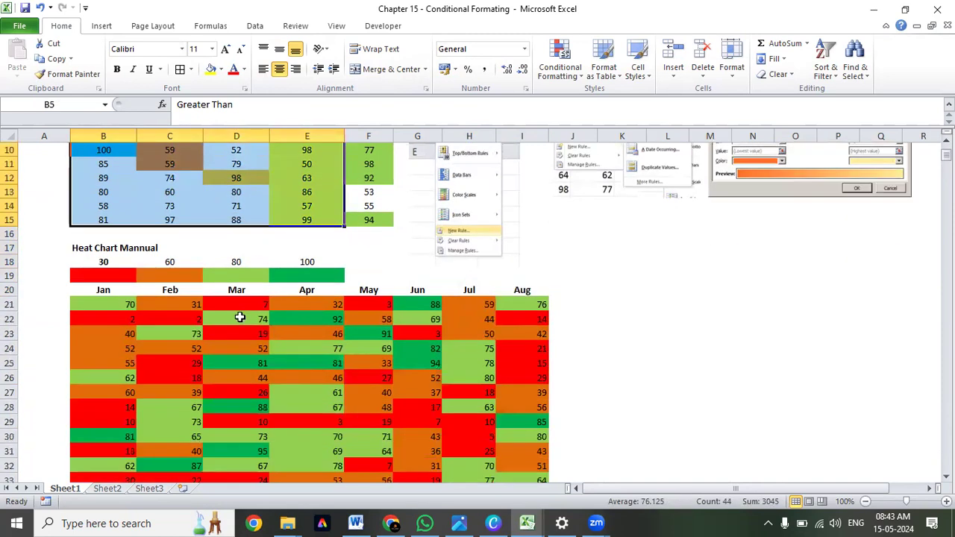
Compare the coloured January to August values in B21:I38 with the thresholds in B18:E18.
scroll(196, 292, down, 2)
scroll(196, 292, up, 1)
drag(102, 220, 298, 217)
scroll(298, 220, down, 1)
drag(124, 220, 515, 416)
scroll(515, 415, up, 3)
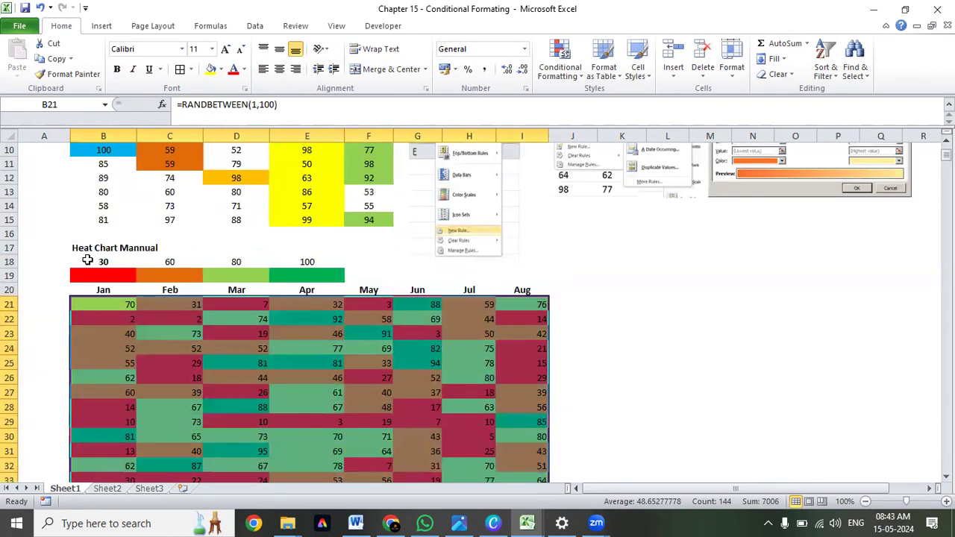
drag(87, 260, 302, 263)
scroll(289, 270, down, 1)
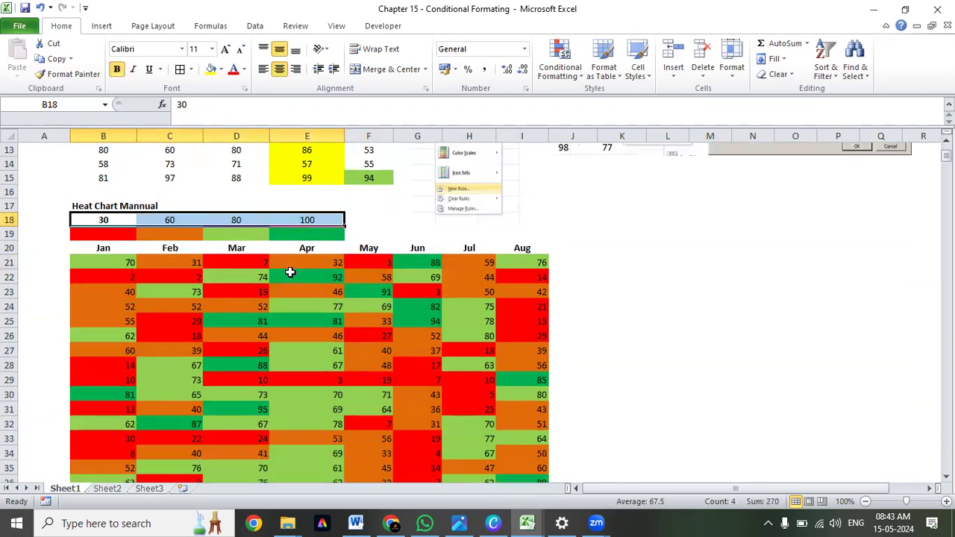
drag(124, 262, 529, 426)
scroll(316, 342, up, 2)
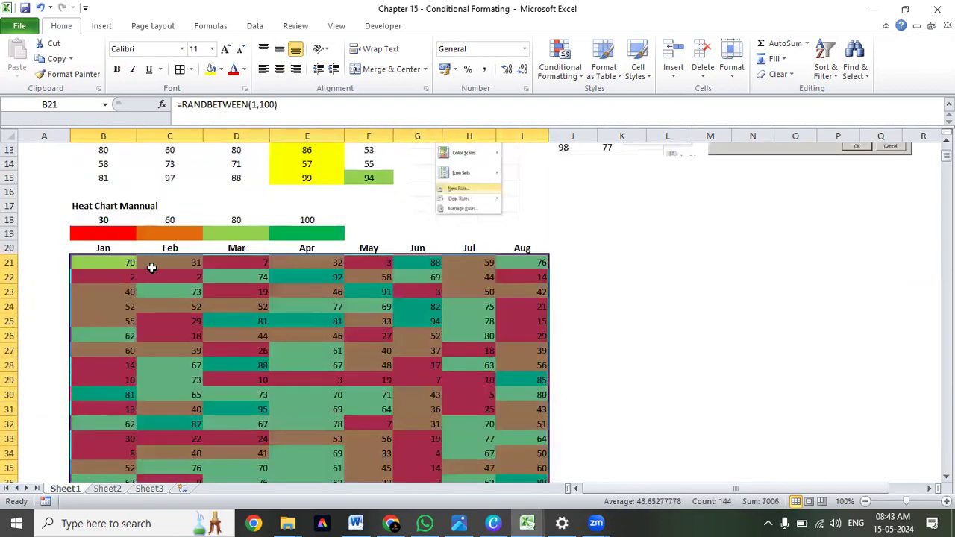
drag(103, 220, 304, 220)
drag(123, 262, 513, 454)
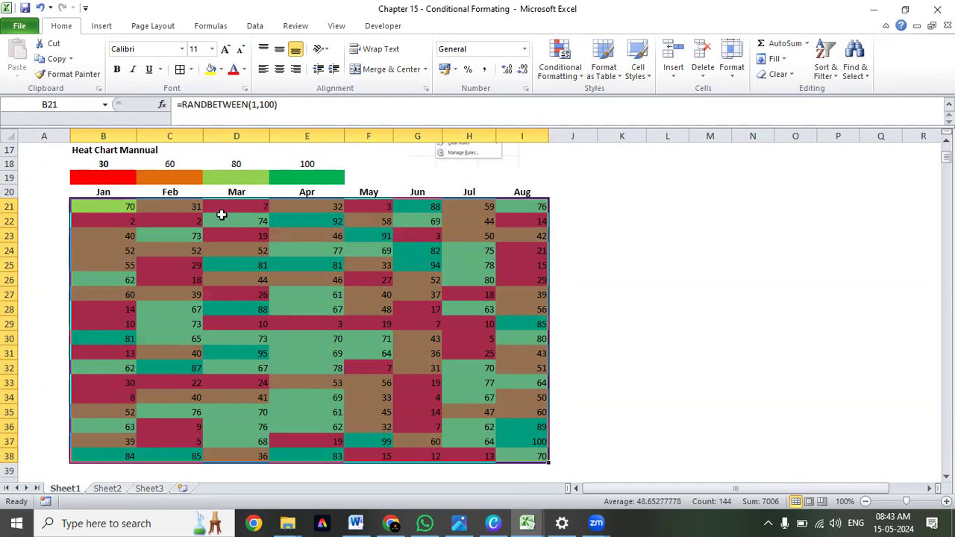
Copy the heat chart block B17:I38 and paste only its values into Book3 starting at B15.
drag(90, 150, 530, 450)
key(ctrl+c)
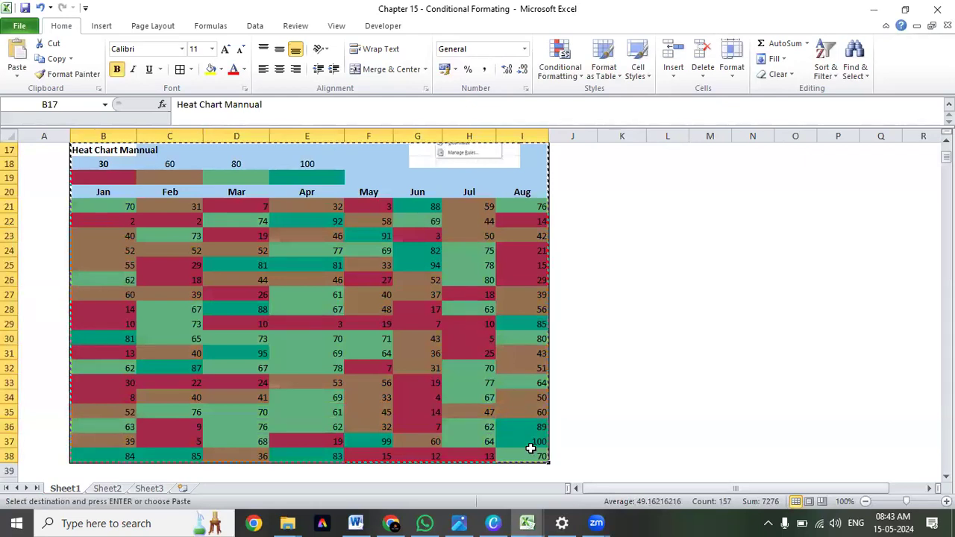
key(ctrl+Tab)
click(103, 344)
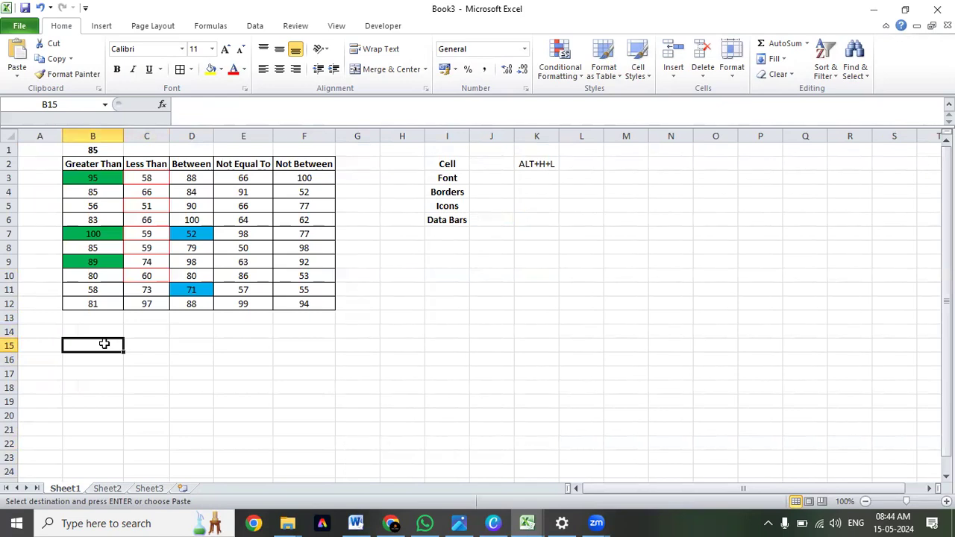
key(alt+e)
key(s)
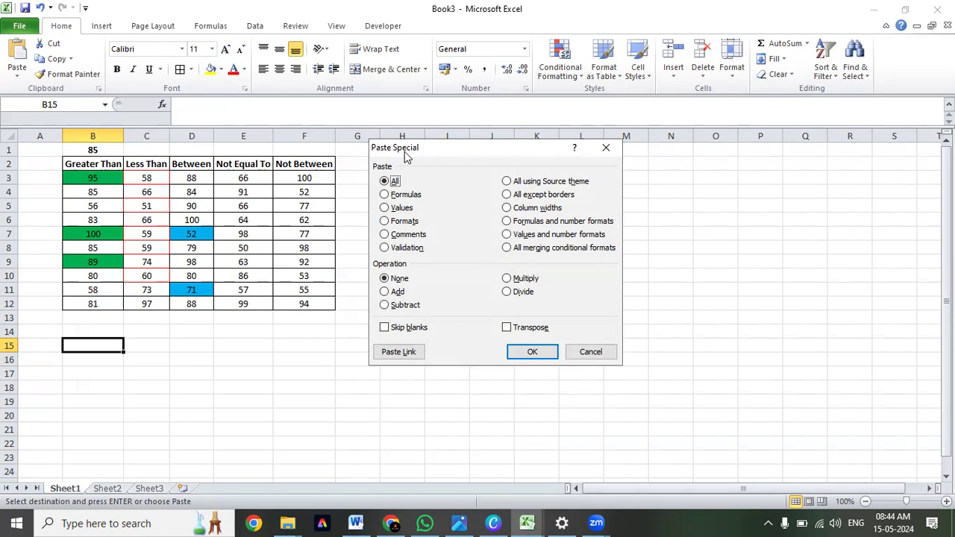
key(v)
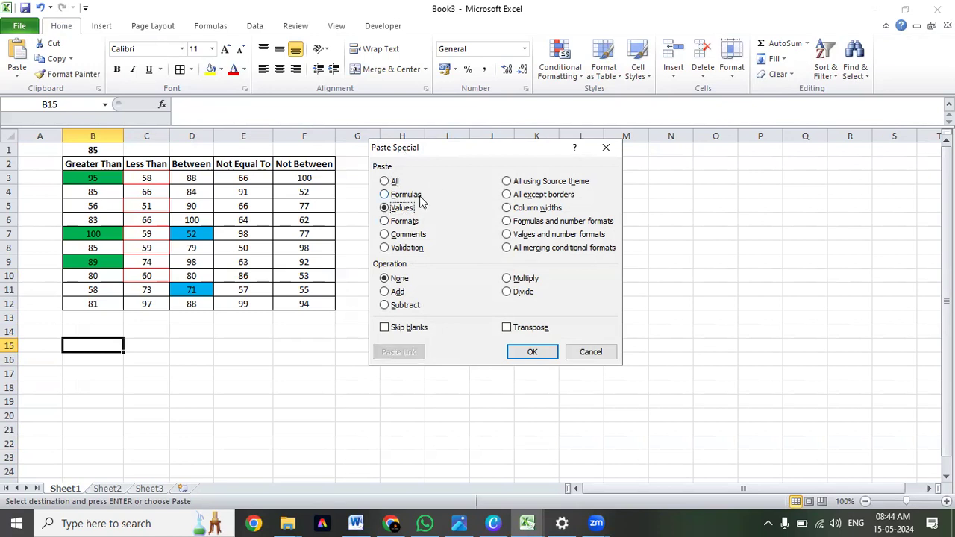
click(529, 353)
Center the pasted heat chart data horizontally and vertically, and autofit the width of column B.
scroll(419, 290, down, 1)
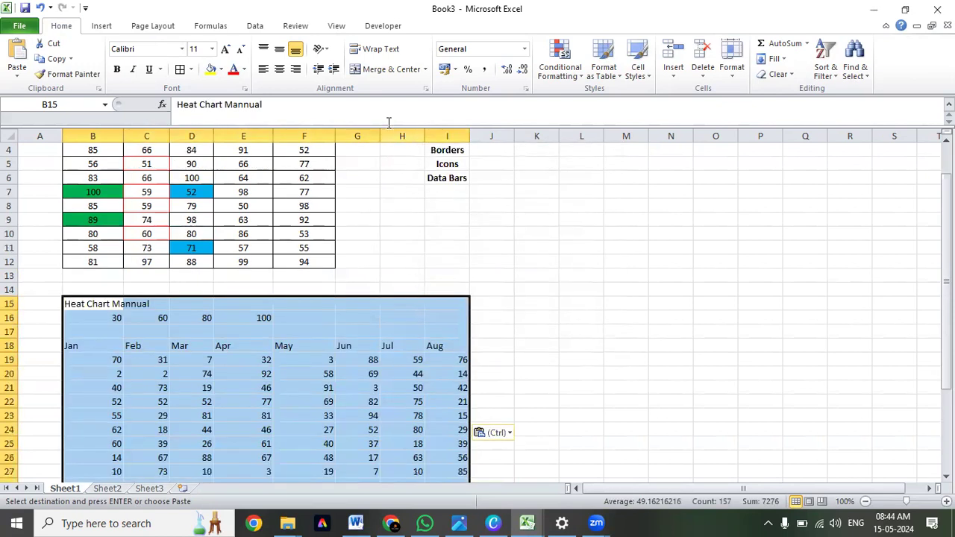
click(279, 69)
click(279, 49)
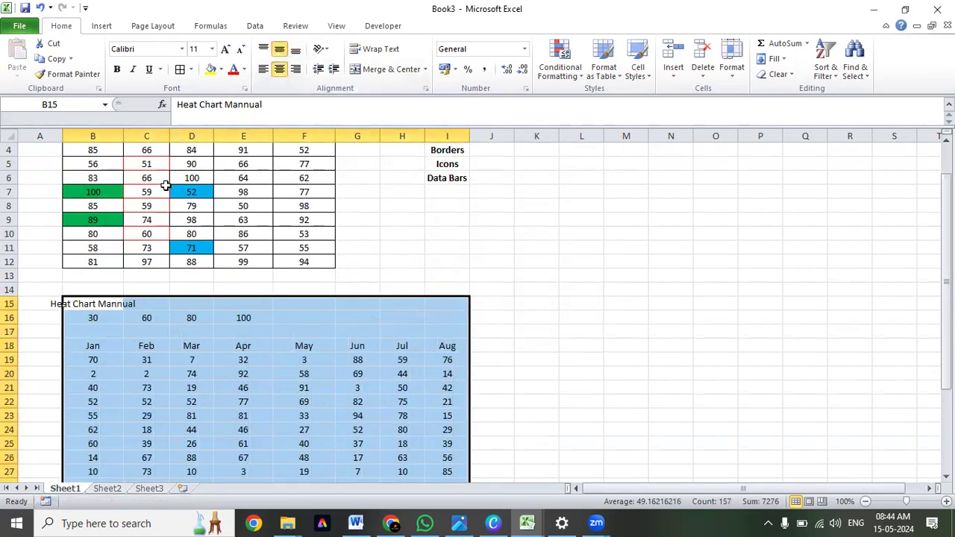
double_click(121, 132)
scroll(256, 358, down, 4)
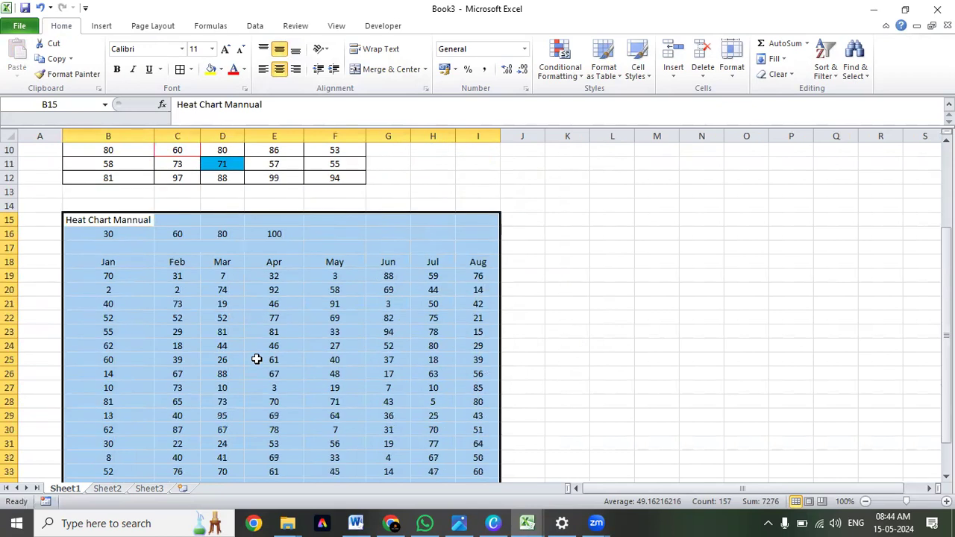
scroll(256, 359, up, 2)
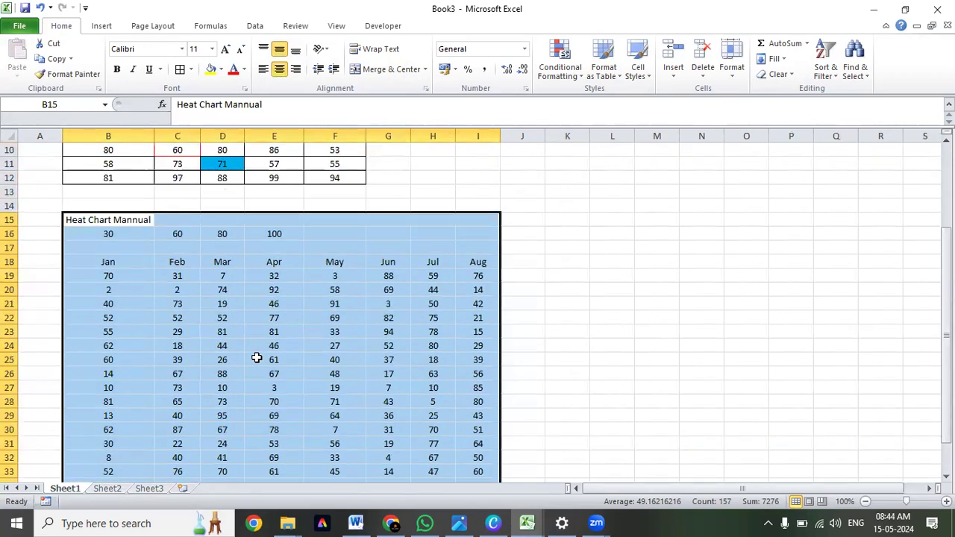
scroll(256, 358, down, 1)
Make the month headers from Jan to Aug in B18:I18 bold.
click(117, 222)
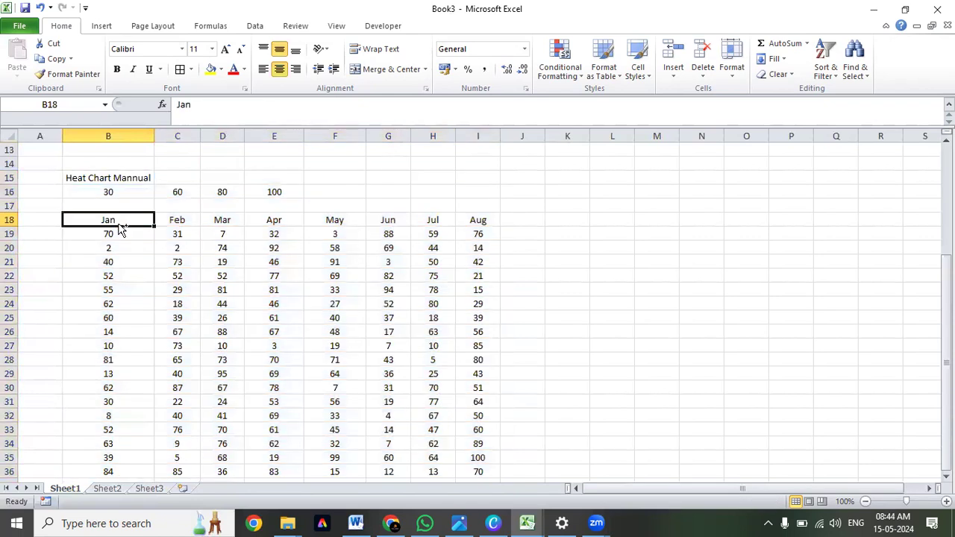
key(ctrl+shift+Right)
key(ctrl+b)
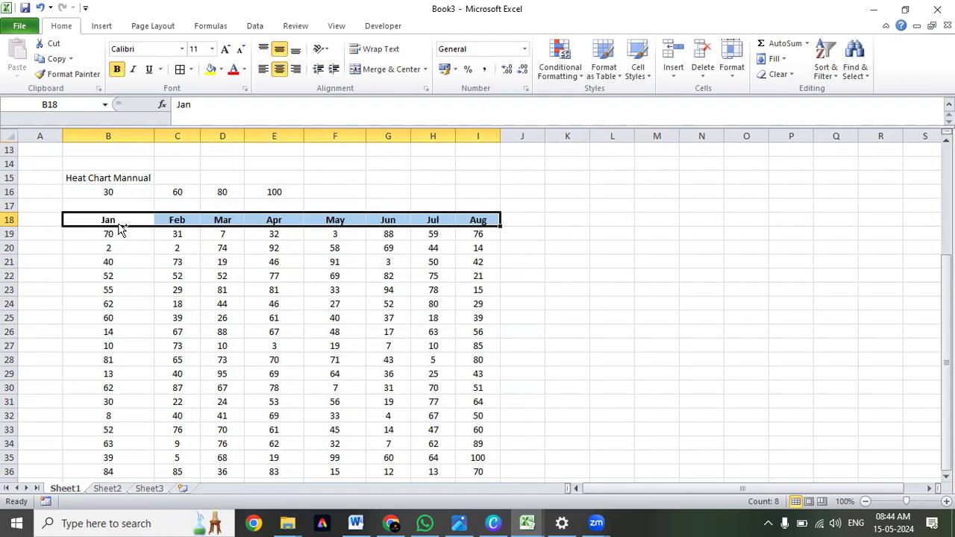
Add all borders and a thick outline to the month table B18:I36, plus a thick box border around its header row.
key(ctrl+shift+Down)
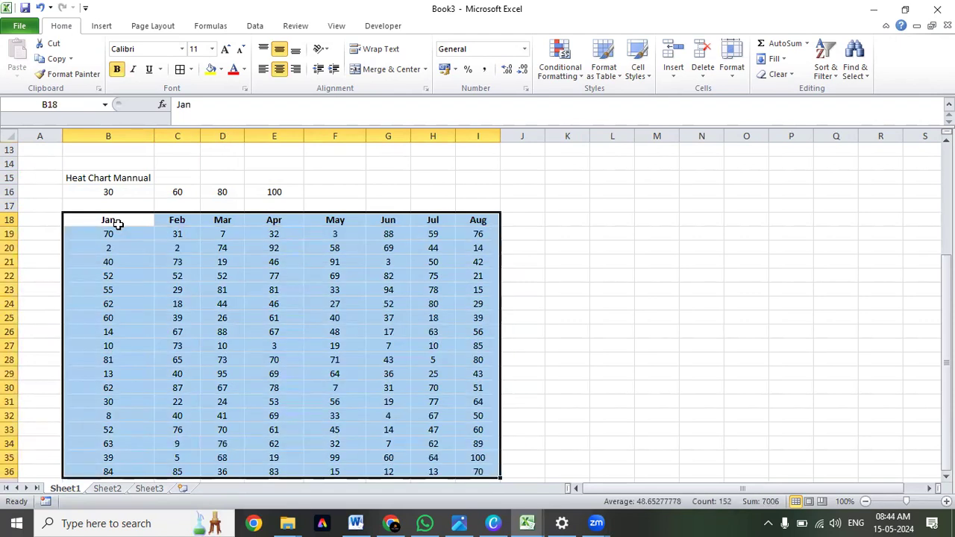
key(alt+h)
key(b)
key(a)
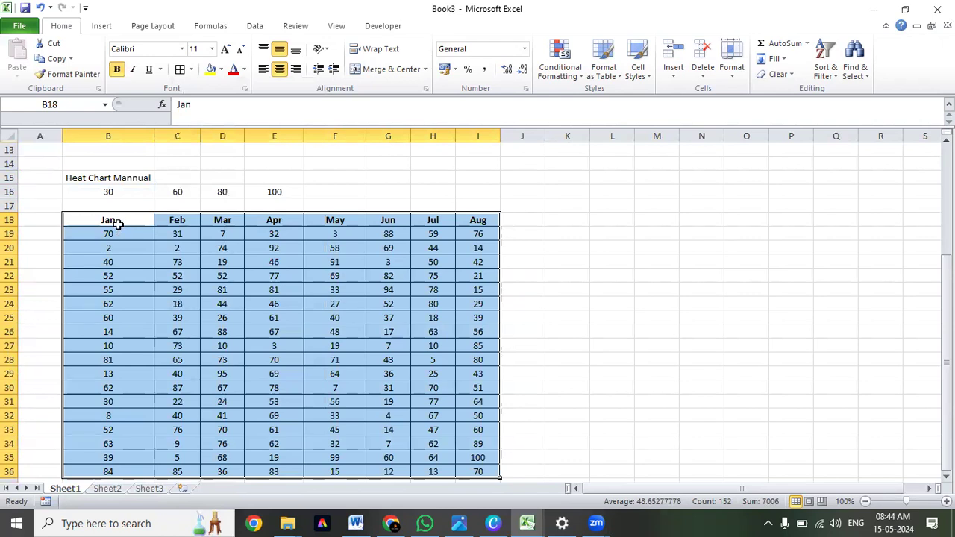
click(118, 223)
key(ctrl+shift+Right)
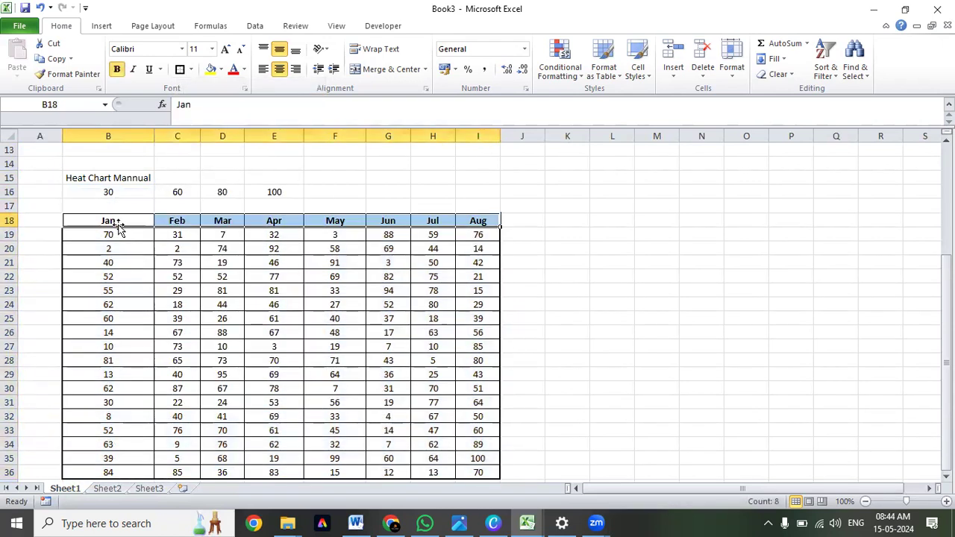
key(alt+h)
key(b)
key(t)
Review the heat chart title and the thresholds in B16:E16, ending on the first January value in B19.
key(Left)
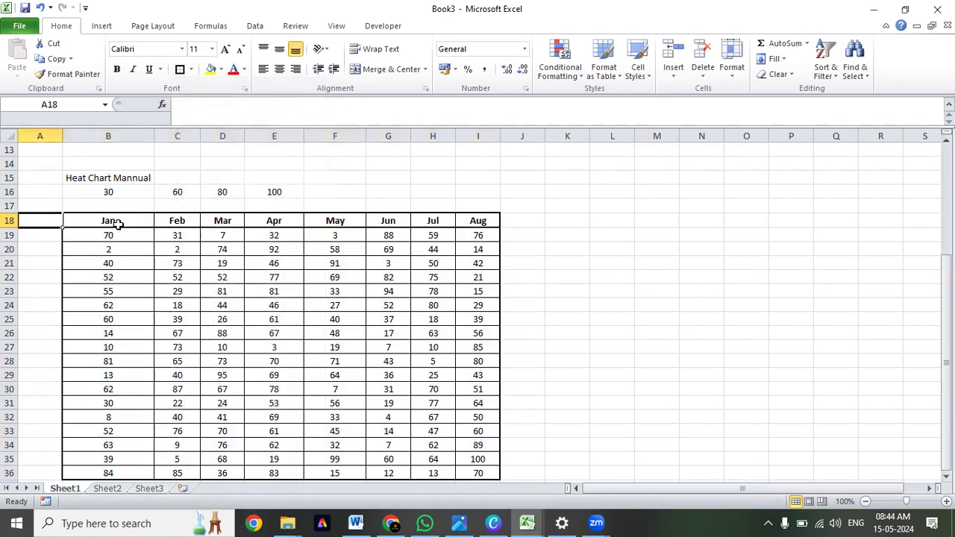
key(Right)
key(Up)
key(Up)
key(Up)
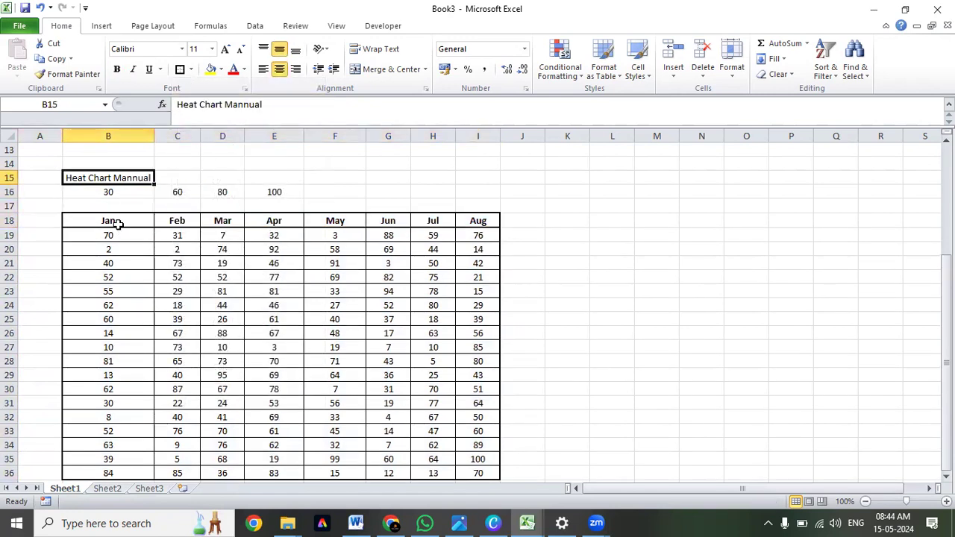
key(Down)
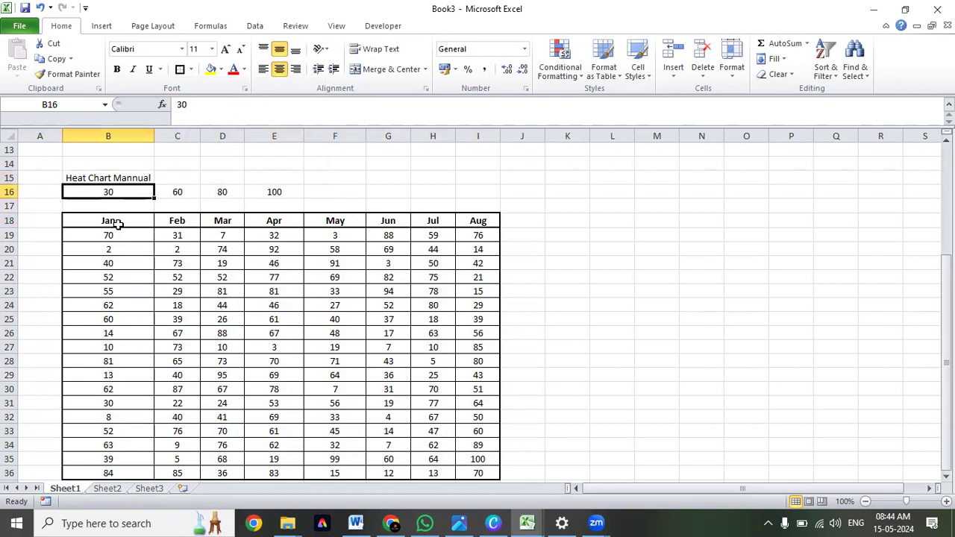
key(ctrl+shift+Right)
key(Down)
key(Down)
key(Down)
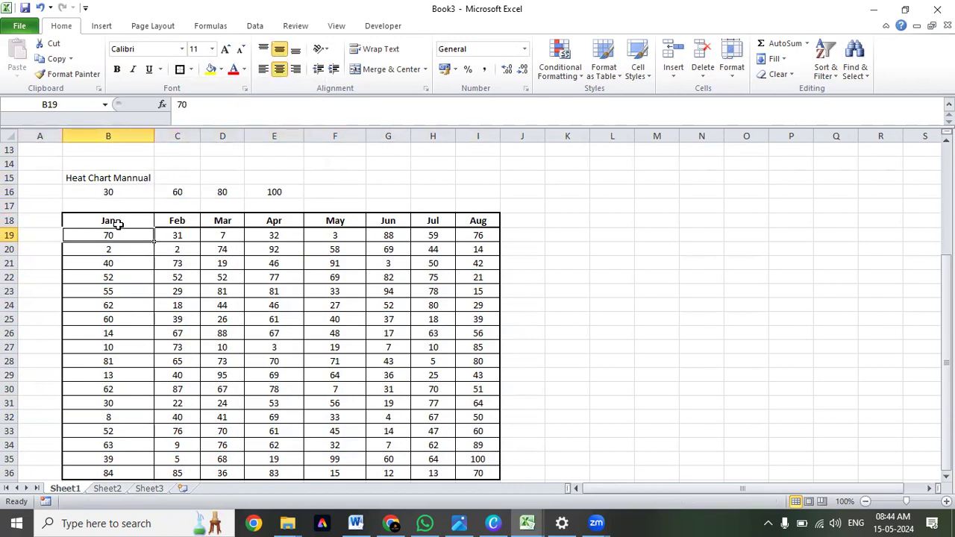
Review the month values in B19:I36 against the threshold values in B16:E16.
key(ctrl+shift+Right)
key(ctrl+shift+Down)
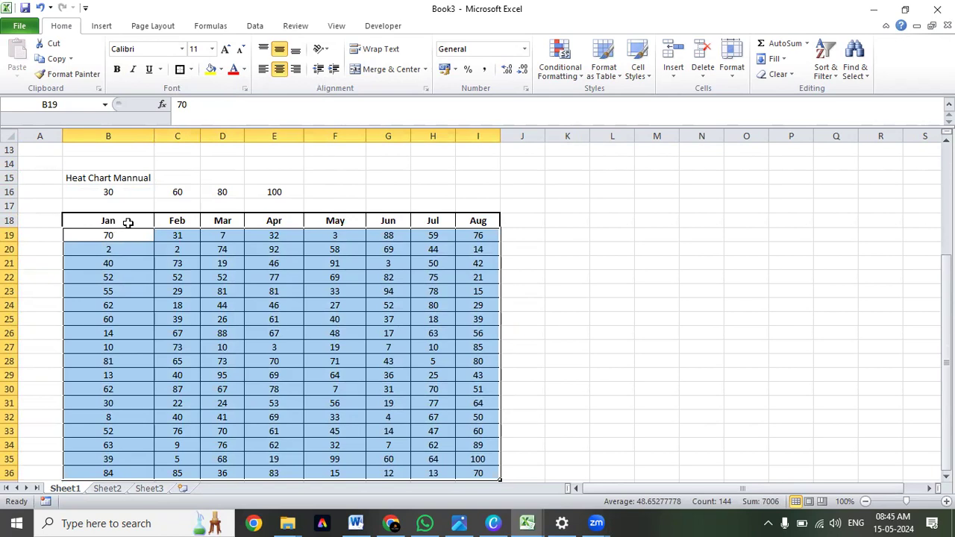
drag(131, 237, 129, 475)
drag(186, 237, 182, 475)
drag(132, 235, 132, 475)
click(125, 191)
drag(125, 192, 274, 188)
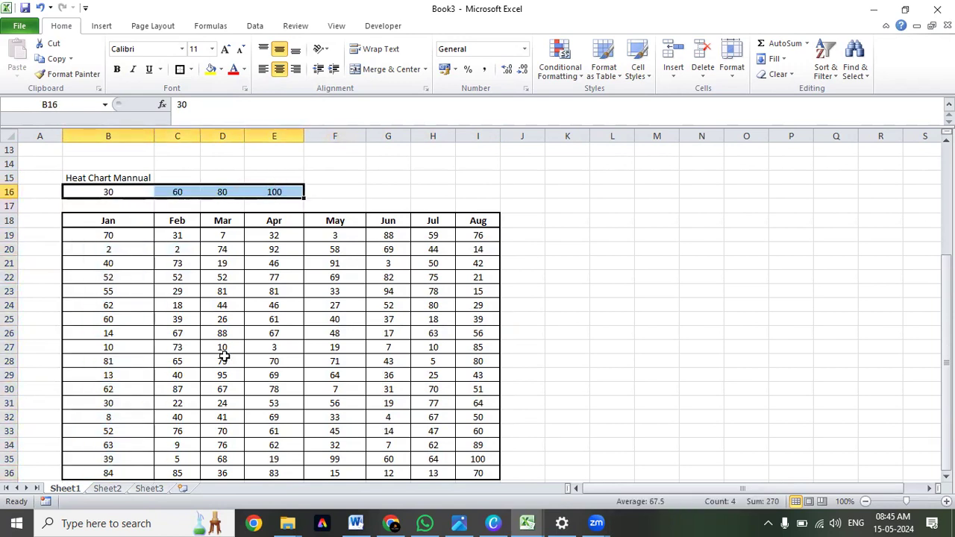
mouse_move(145, 236)
mouse_down()
mouse_move(143, 267)
mouse_move(142, 237)
mouse_up()
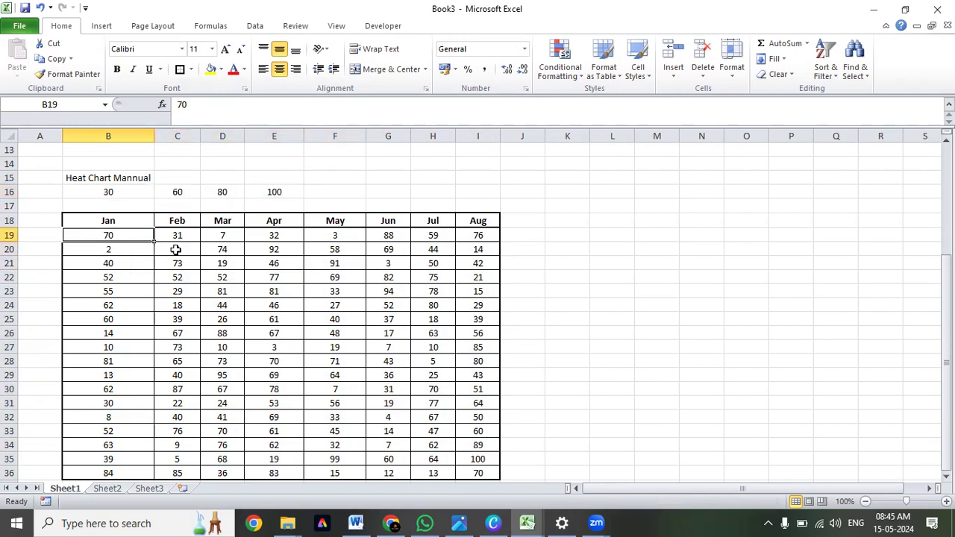
click(141, 249)
drag(119, 236, 478, 470)
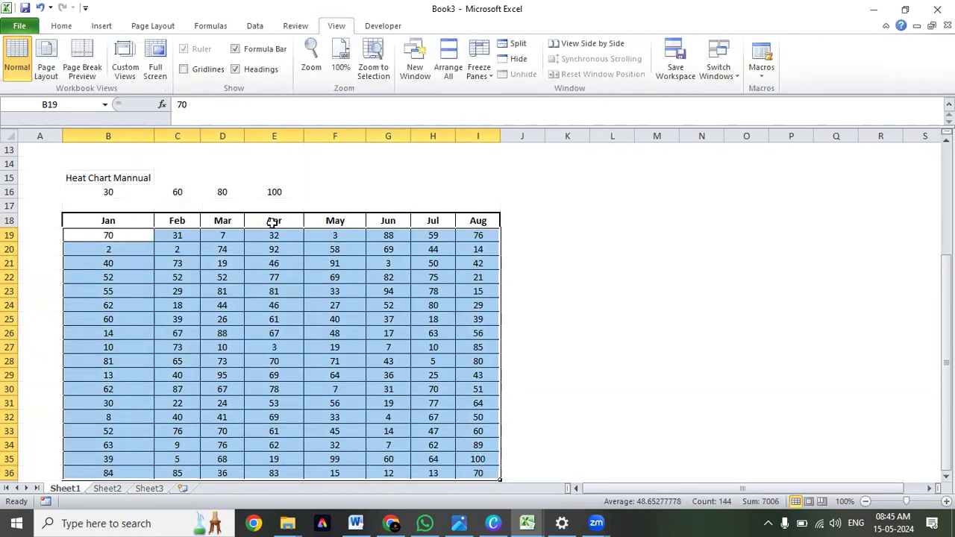
Turn off the gridlines of the worksheet.
click(161, 254)
click(97, 249)
click(103, 236)
click(109, 322)
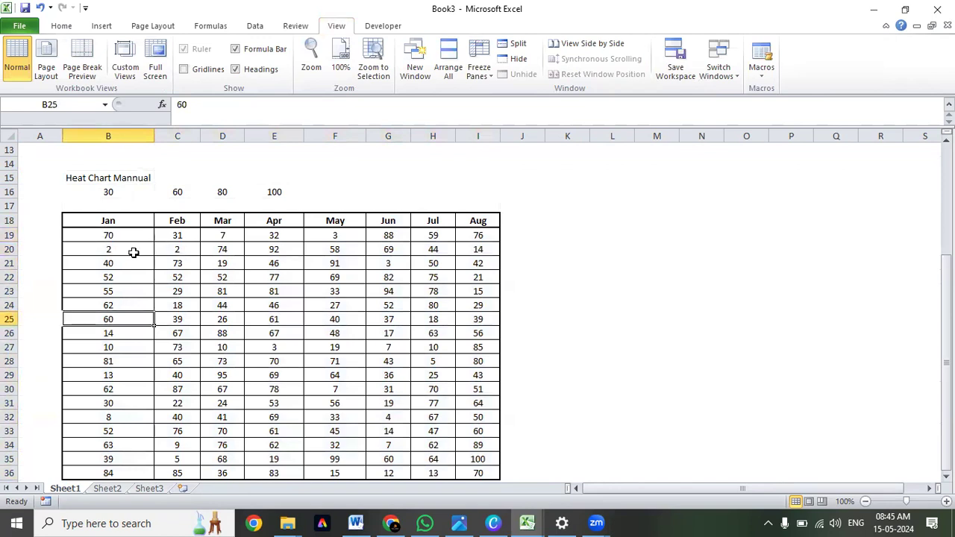
drag(131, 238, 483, 479)
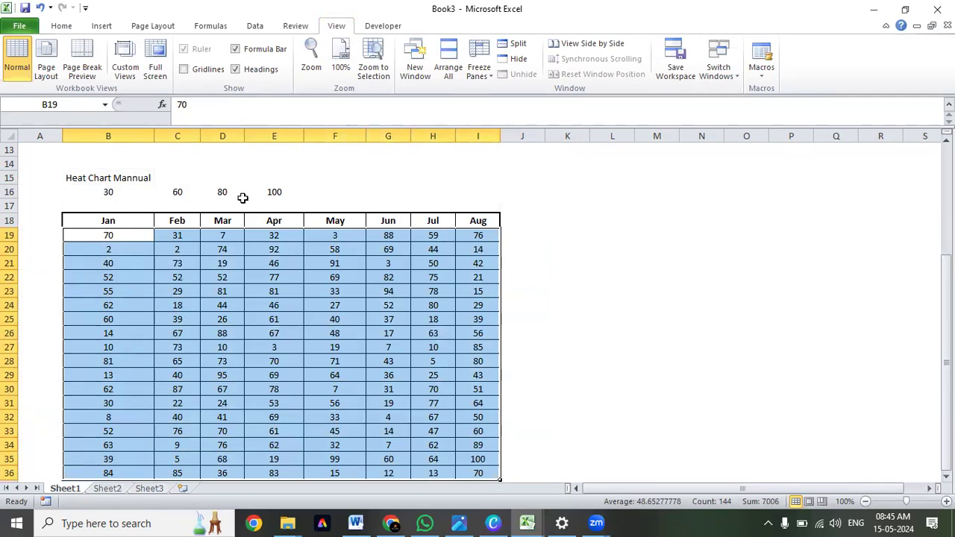
scroll(209, 213, down, 1)
scroll(155, 194, up, 1)
click(62, 27)
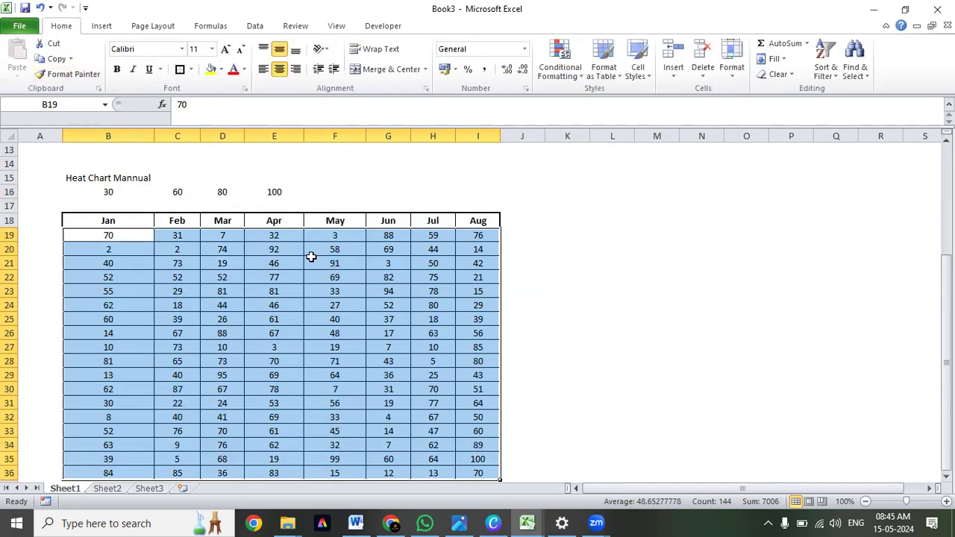
click(560, 67)
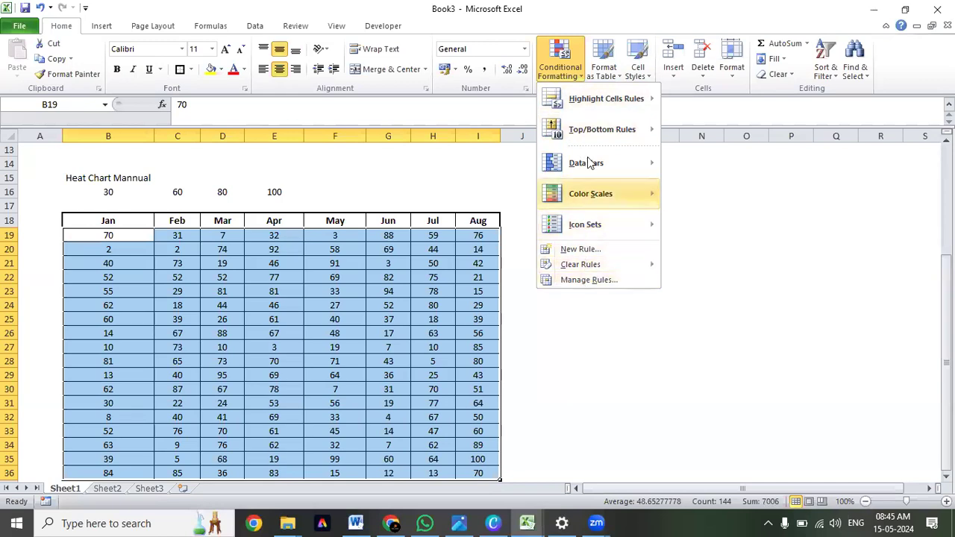
Fill B17 below the 30 threshold with red and C17 below the 60 threshold with yellow.
click(126, 204)
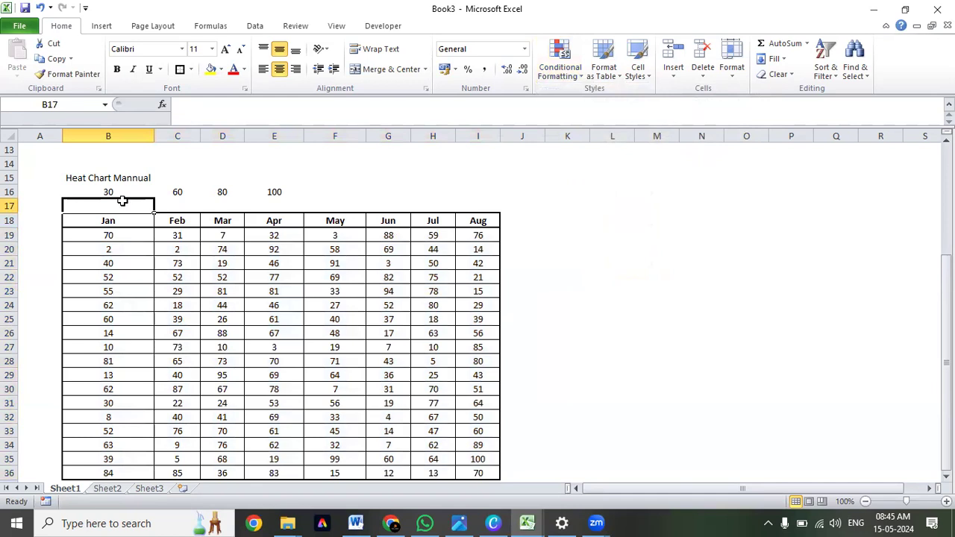
click(120, 192)
click(118, 203)
click(221, 72)
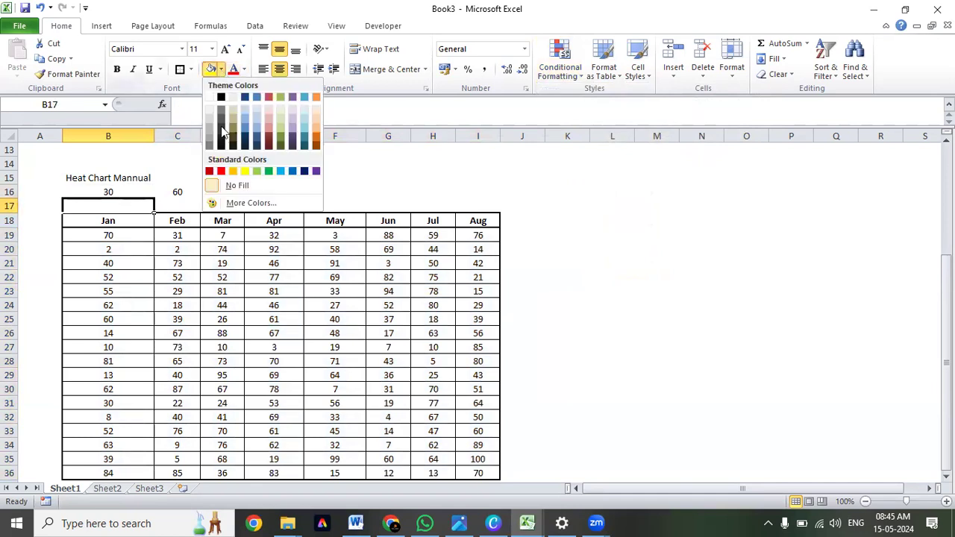
click(220, 180)
click(172, 203)
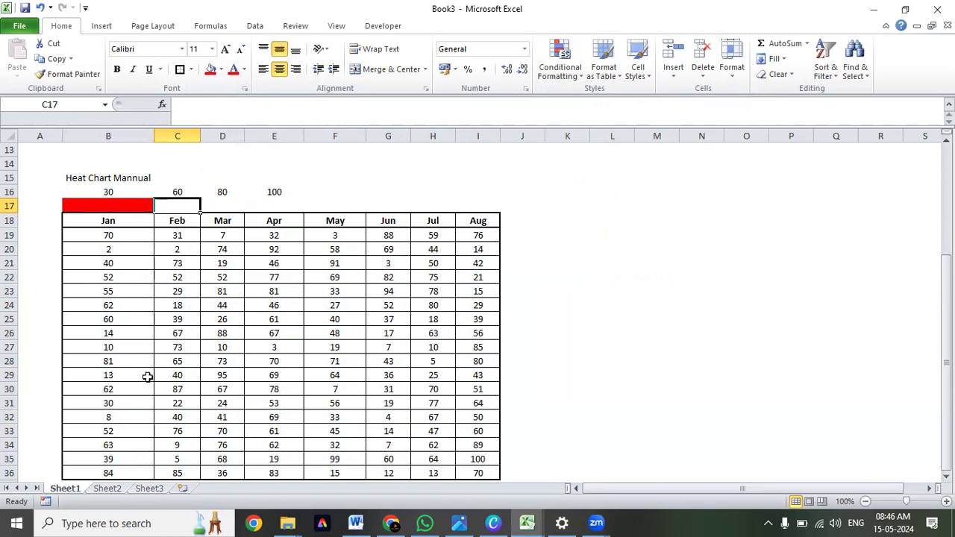
click(221, 70)
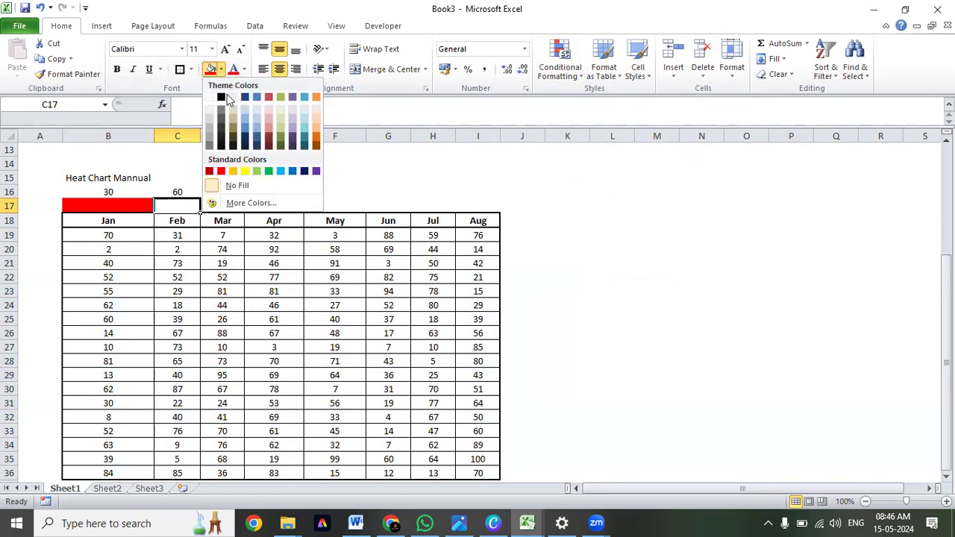
click(233, 171)
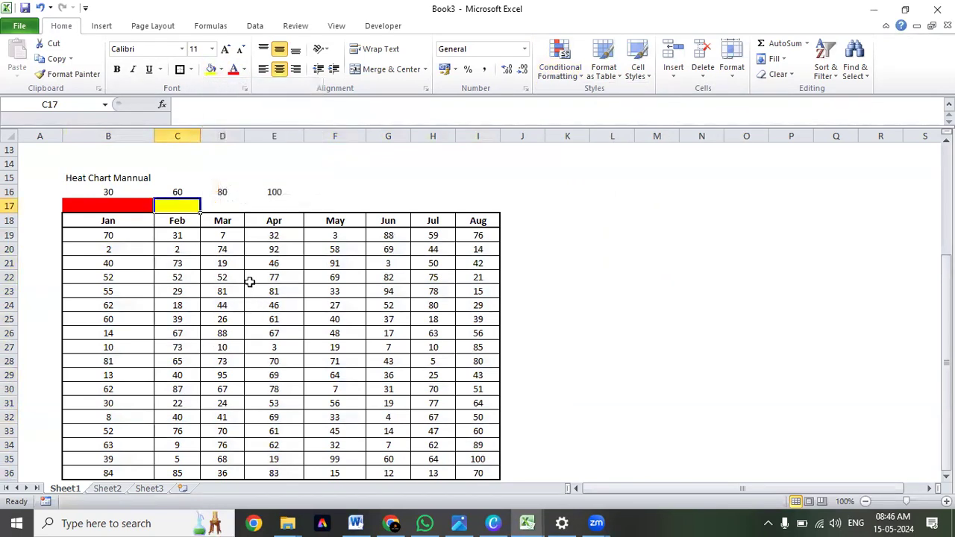
Fill D17 below the 80 threshold with light blue and E17 below the 100 threshold with light green.
click(235, 203)
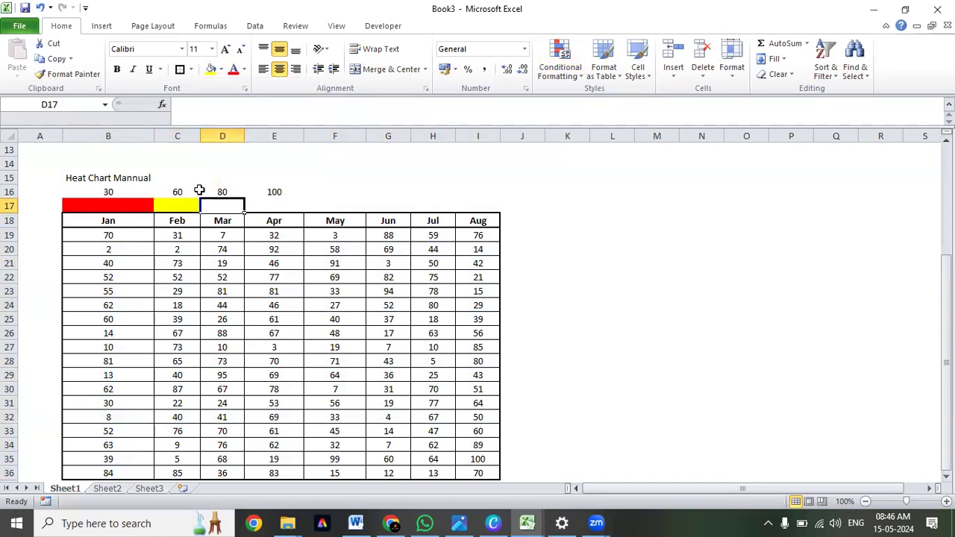
click(221, 69)
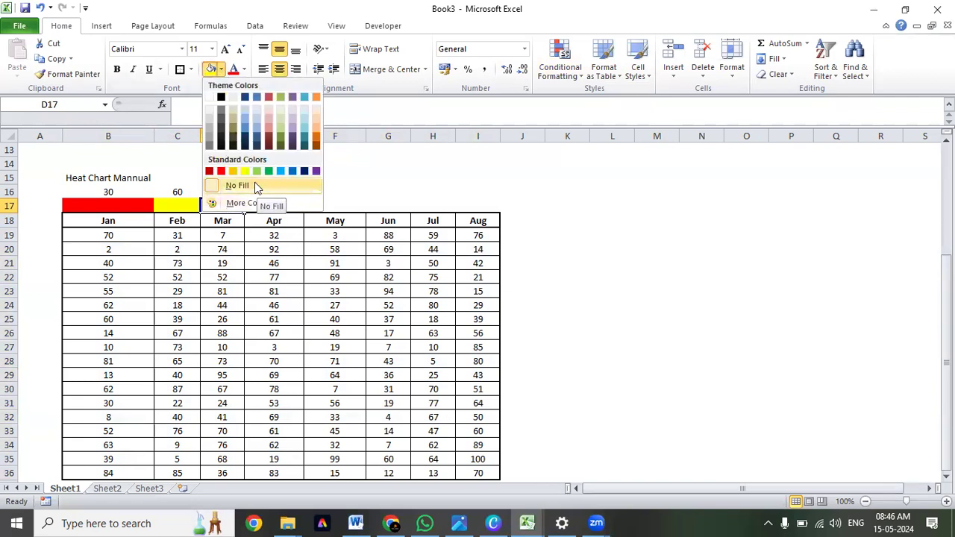
click(281, 171)
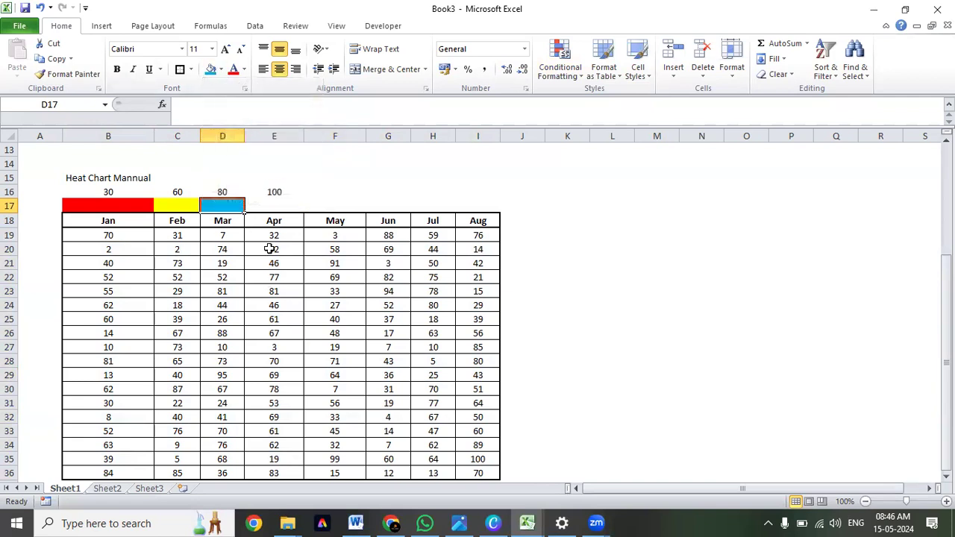
click(273, 210)
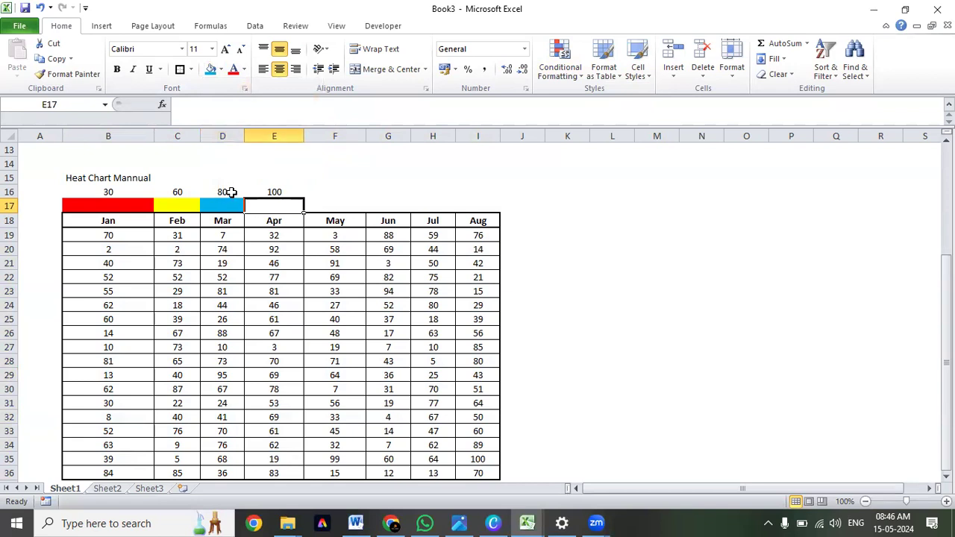
click(221, 70)
click(256, 171)
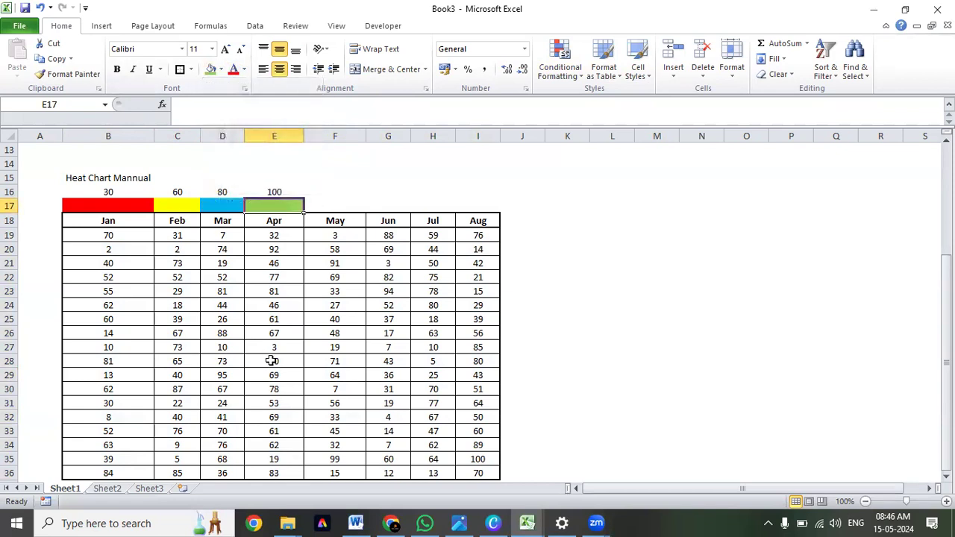
Insert a row above the month headers and try a thick box border on its colored cells B18:E18.
right_click(13, 221)
click(49, 310)
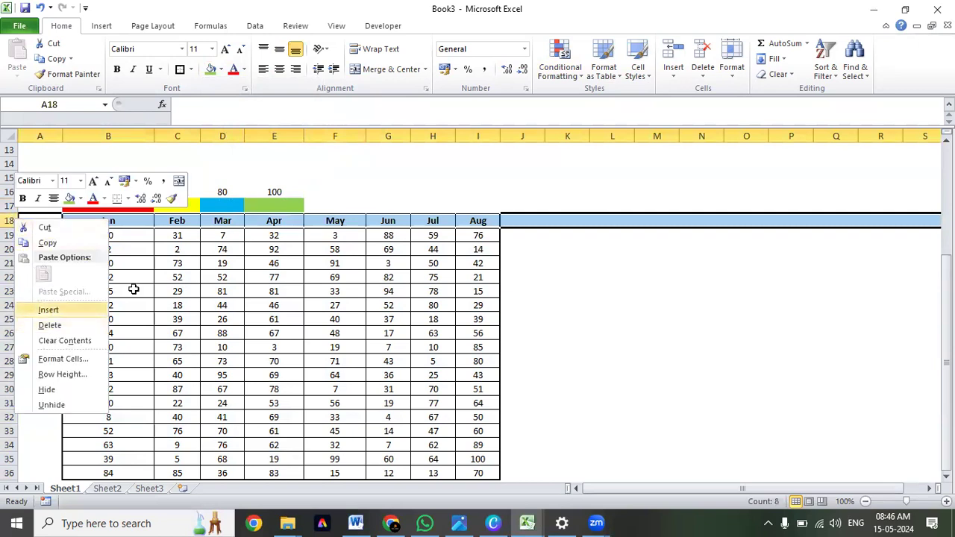
click(182, 278)
drag(75, 218, 257, 218)
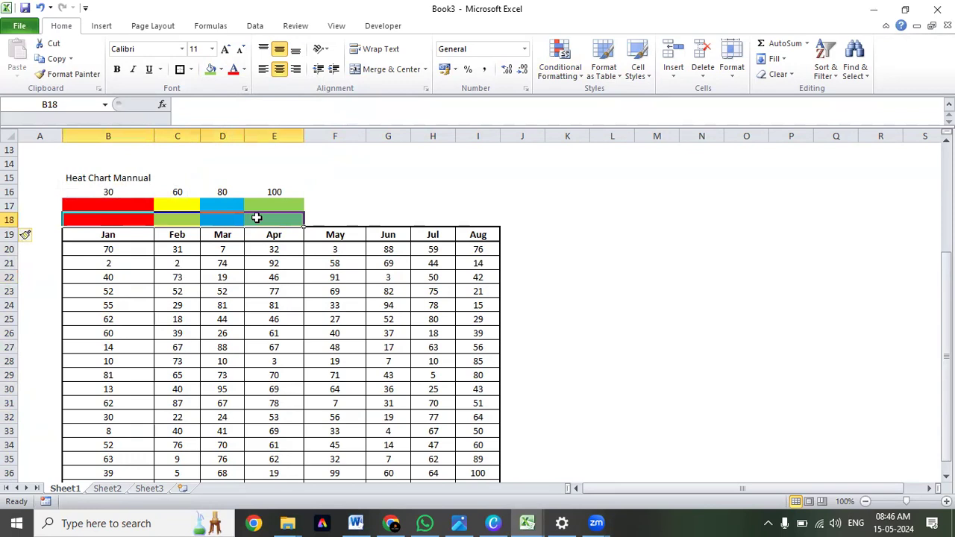
key(alt+h)
key(b)
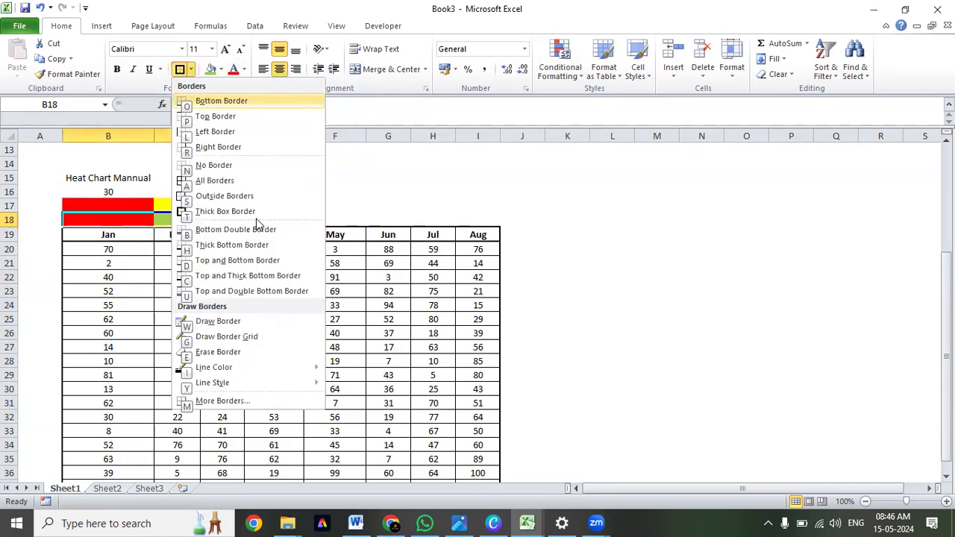
click(256, 217)
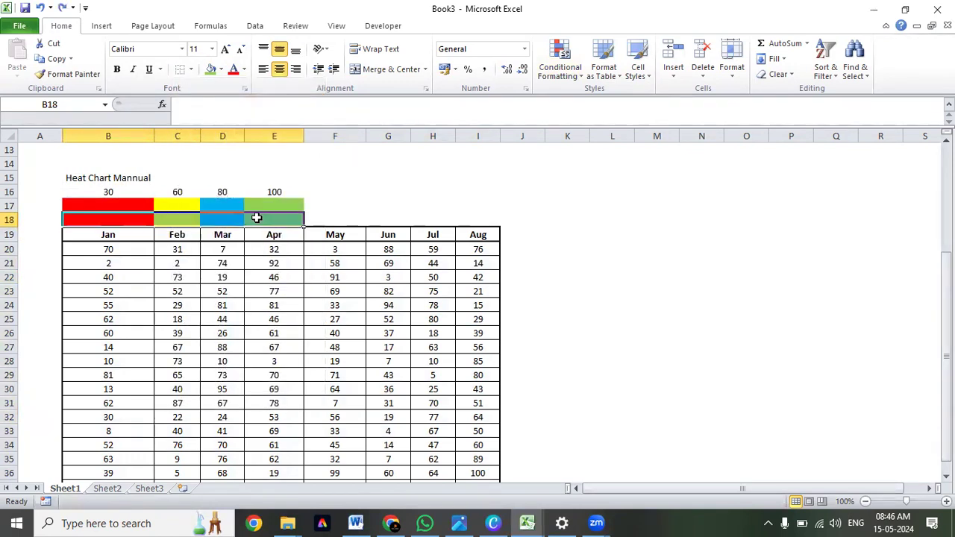
Delete the inserted row 18 between the threshold colors and the month headers.
key(shift+space)
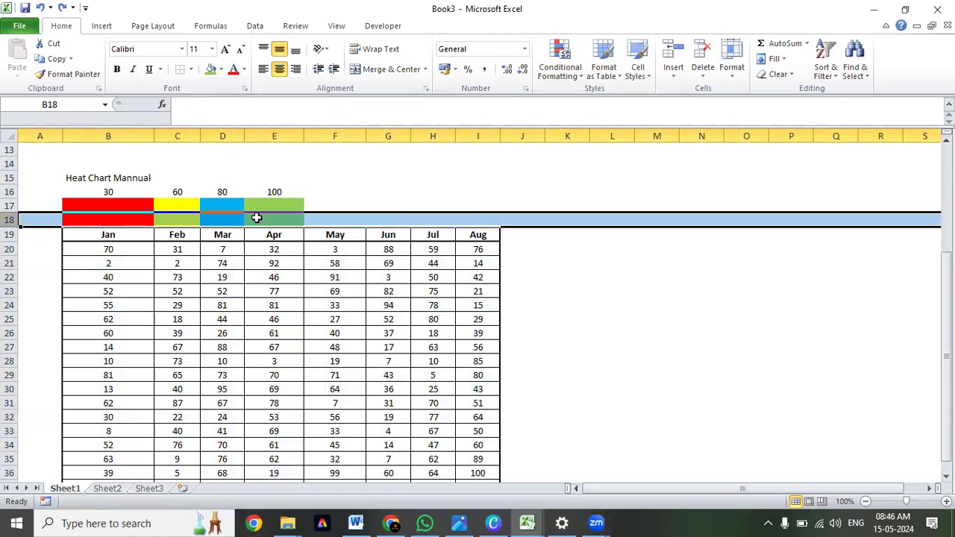
key(ctrl+minus)
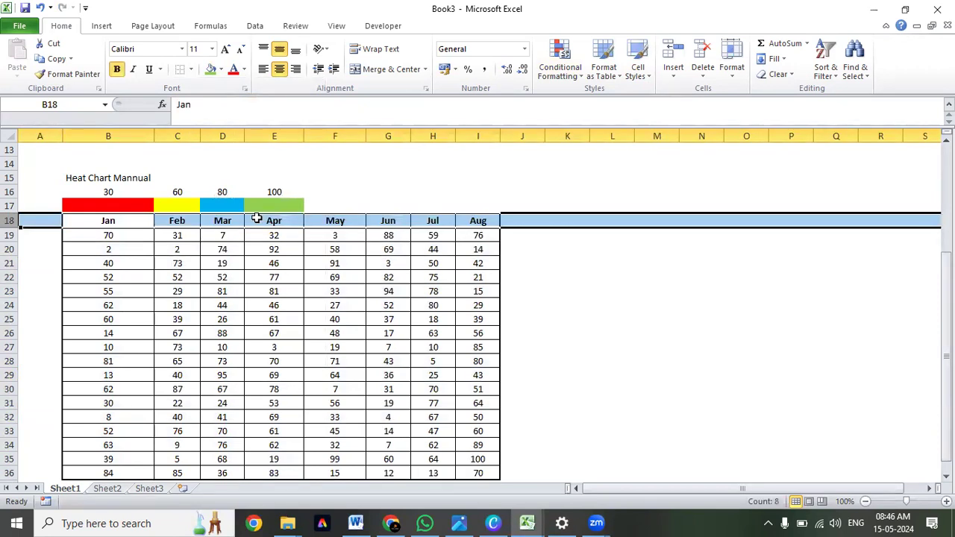
key(Up)
key(Right)
key(Right)
key(Down)
key(Down)
key(Down)
key(Down)
key(Down)
key(Down)
key(Down)
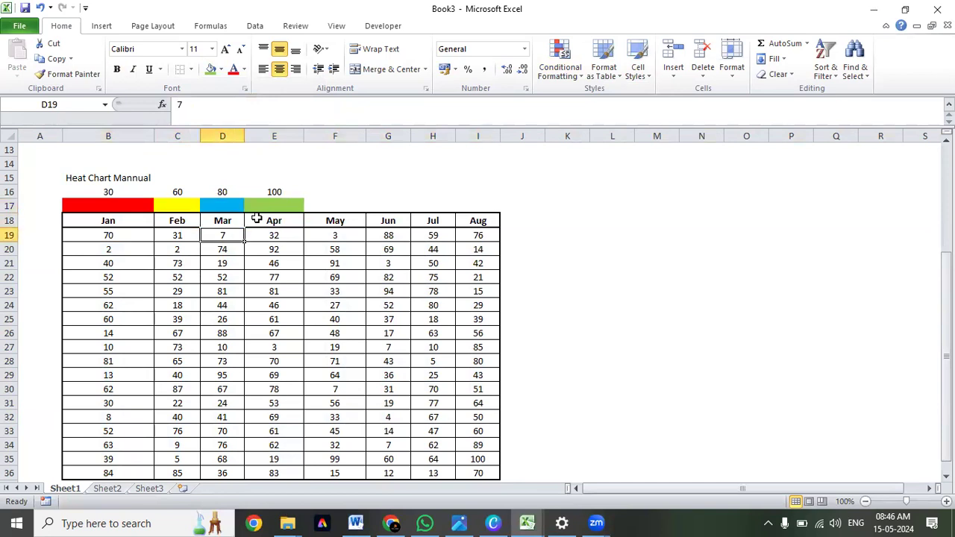
Select the month values B19:I36 and start a new conditional formatting rule, placing its dialog clear of the data.
key(Up)
key(Up)
key(Up)
key(Up)
key(Up)
key(Left)
key(Left)
key(ctrl+shift+End)
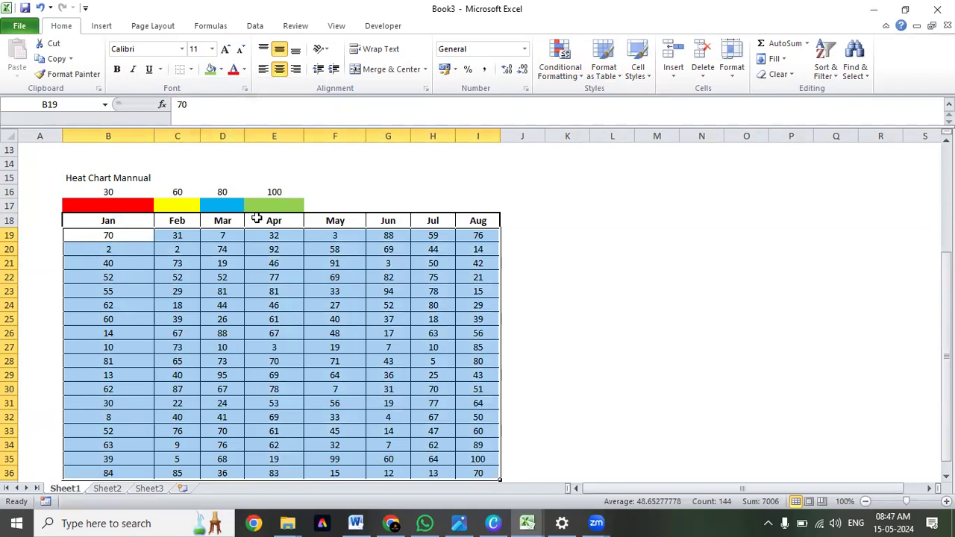
click(562, 77)
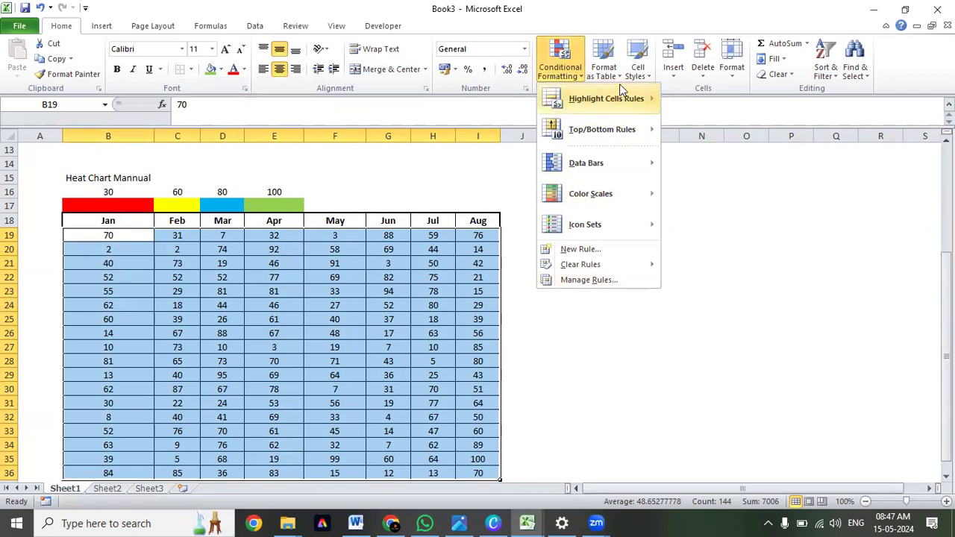
mouse_move(608, 132)
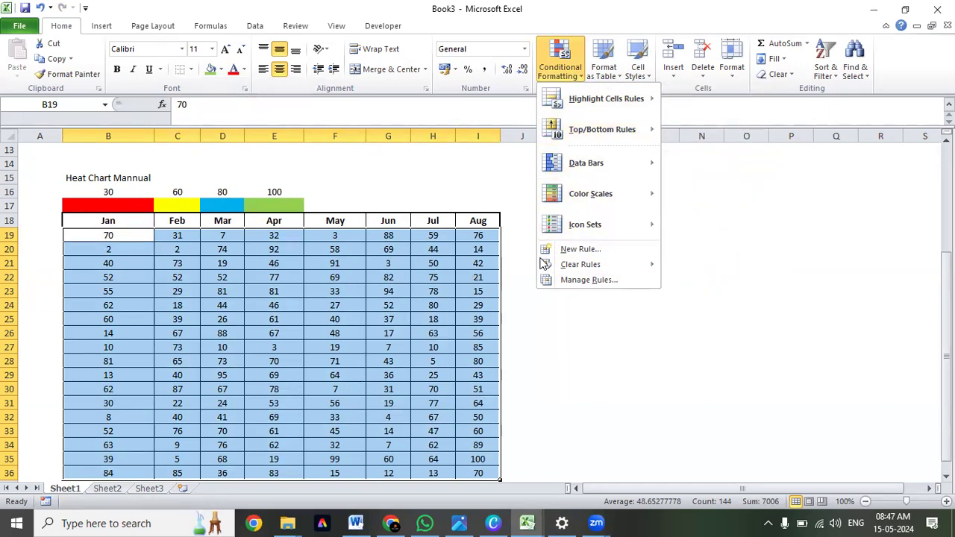
click(582, 249)
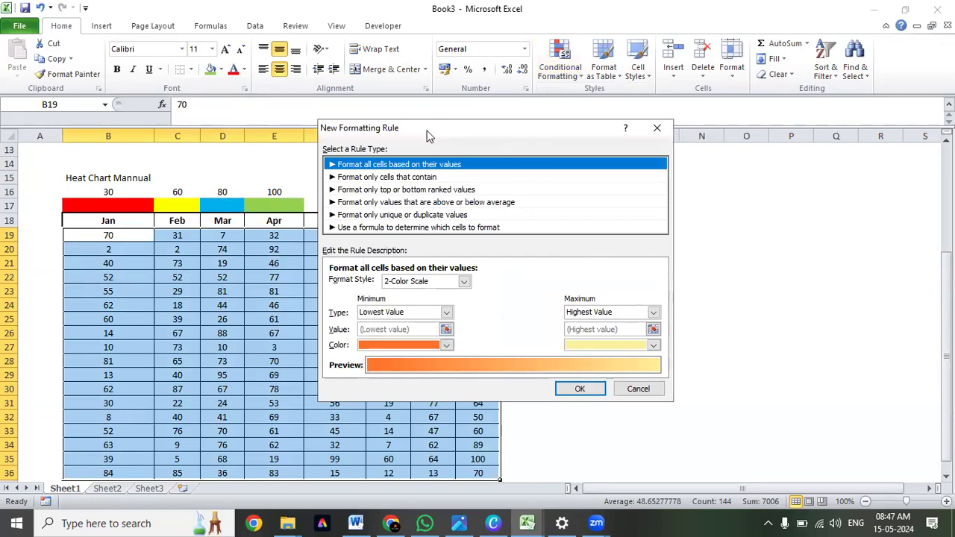
drag(429, 134, 480, 194)
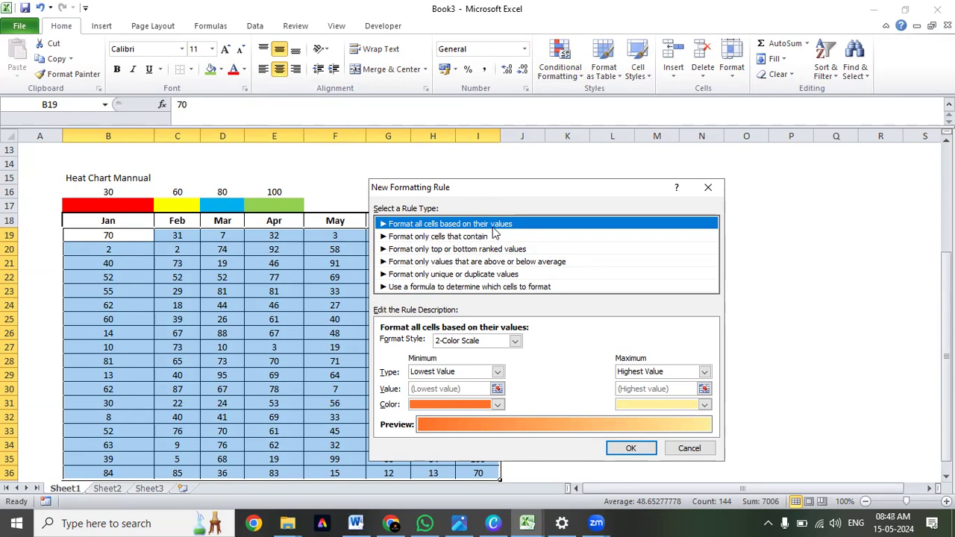
drag(523, 194, 658, 222)
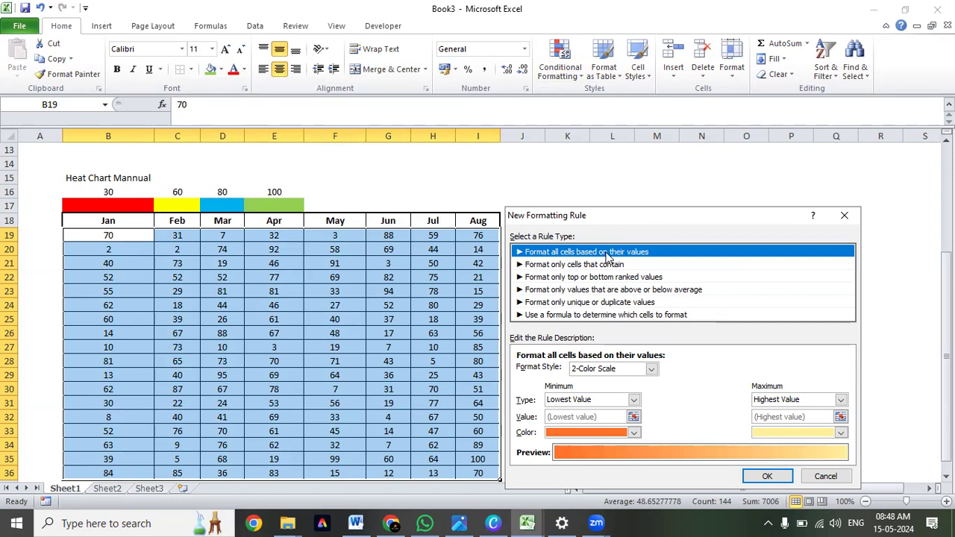
Set the new rule to format only cells that contain a cell value less than or equal to 30.
click(566, 266)
drag(605, 215, 533, 136)
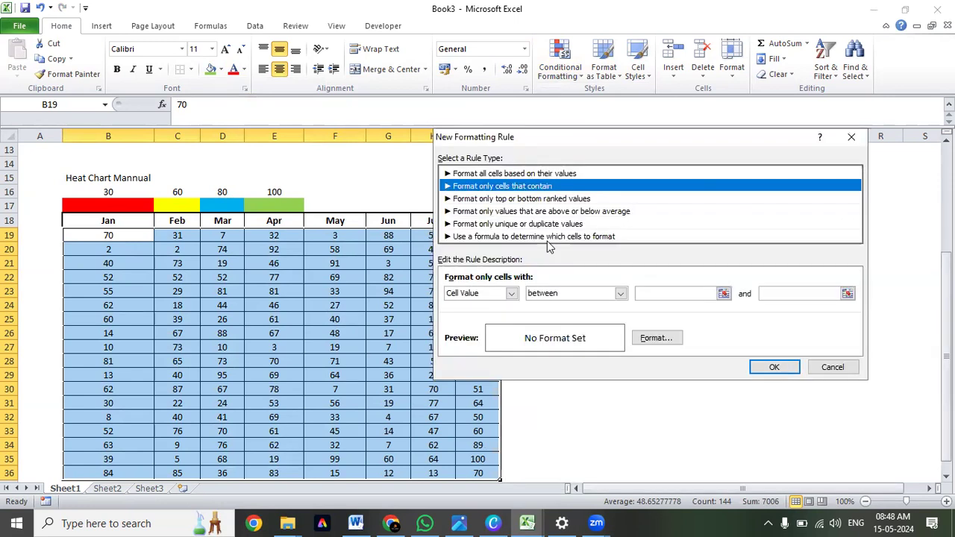
click(621, 294)
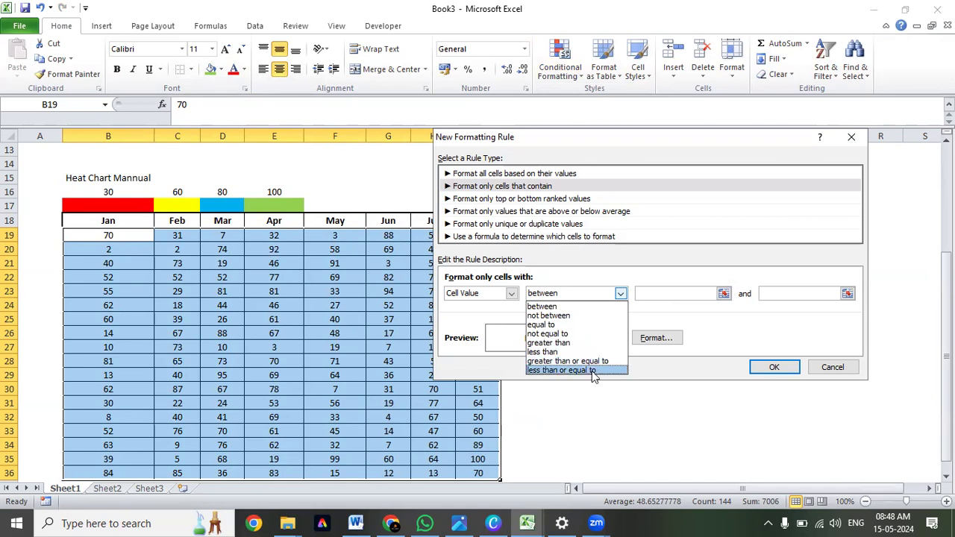
click(581, 277)
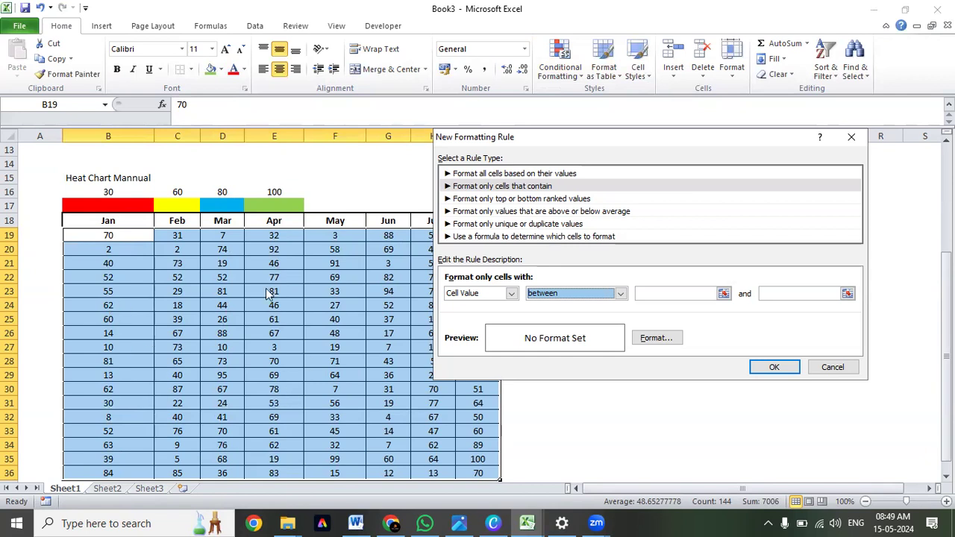
click(588, 293)
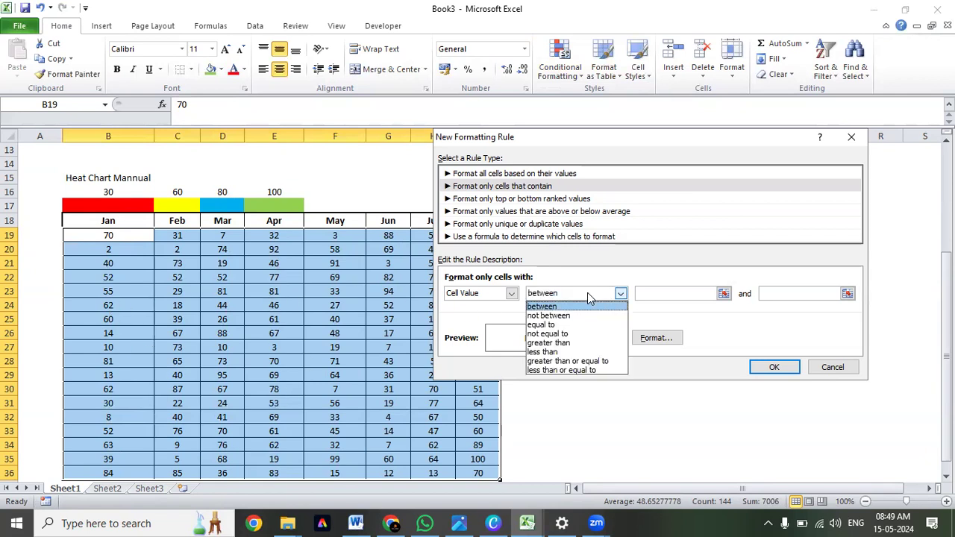
click(567, 371)
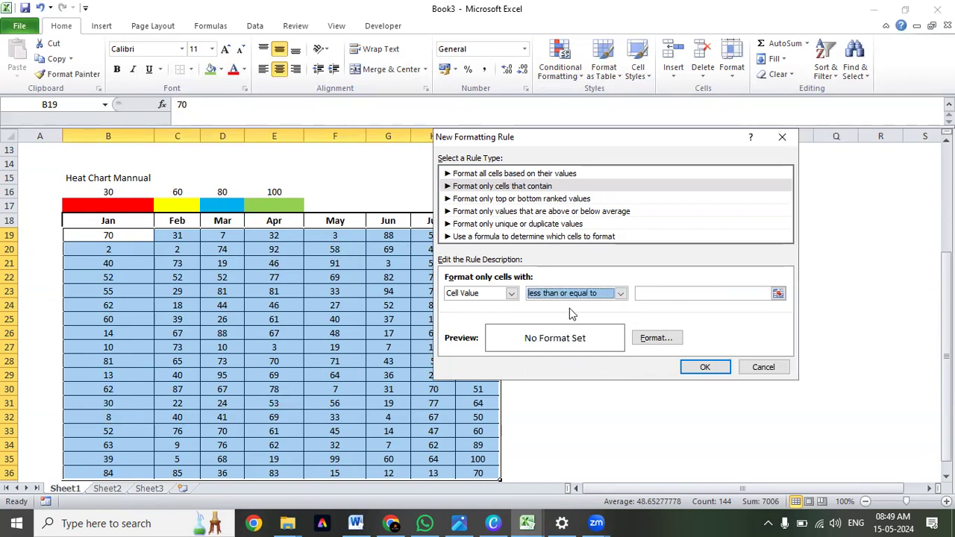
click(511, 295)
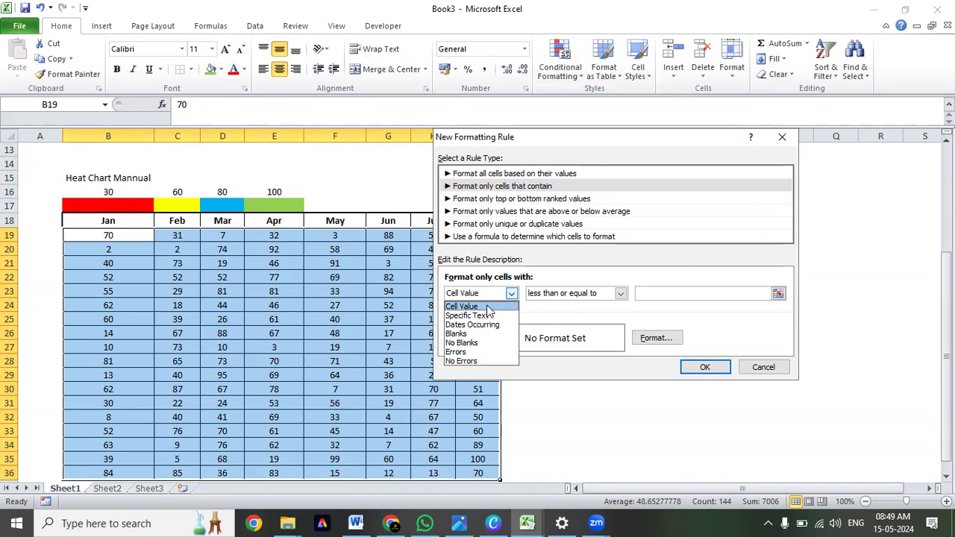
click(462, 307)
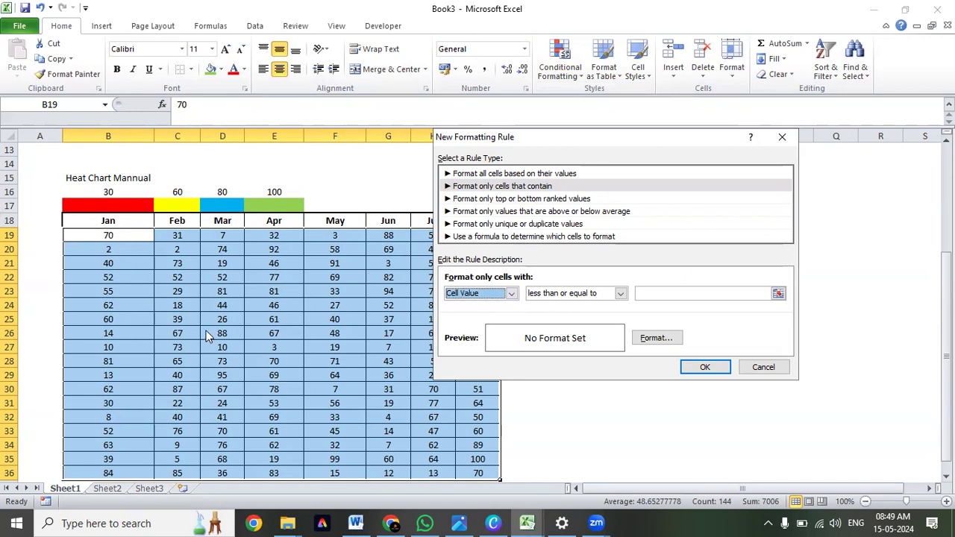
click(721, 296)
text(30)
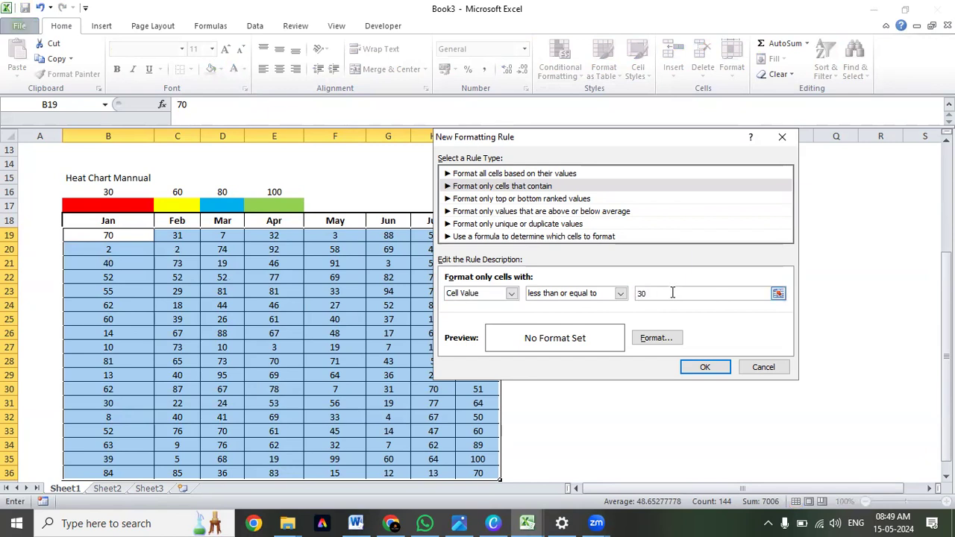
Give the rule for values up to 30 a red fill and apply it to the month values.
click(664, 345)
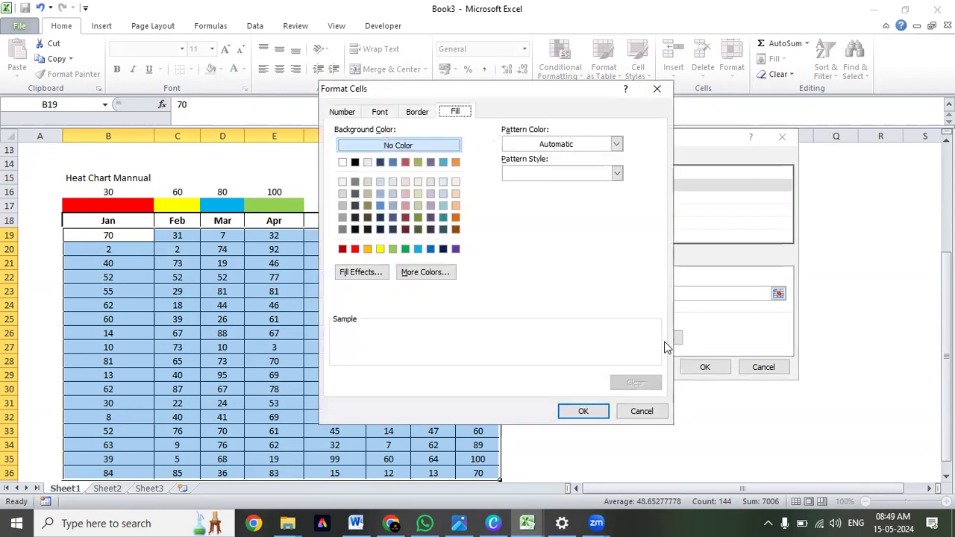
click(354, 249)
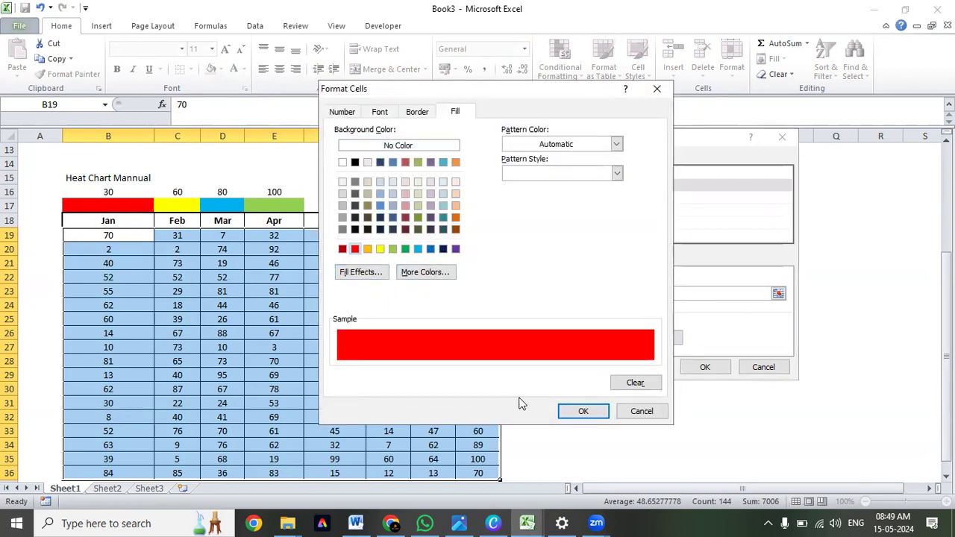
click(584, 412)
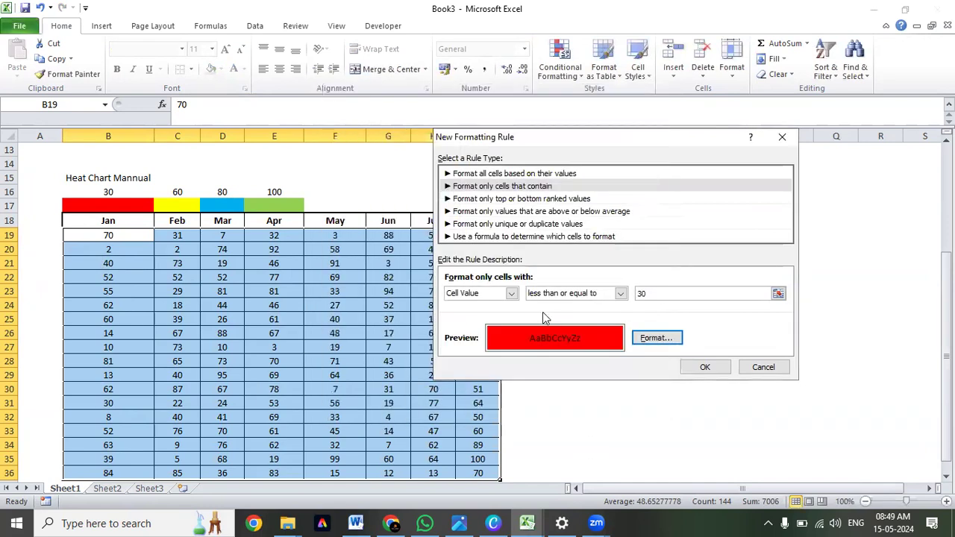
click(705, 367)
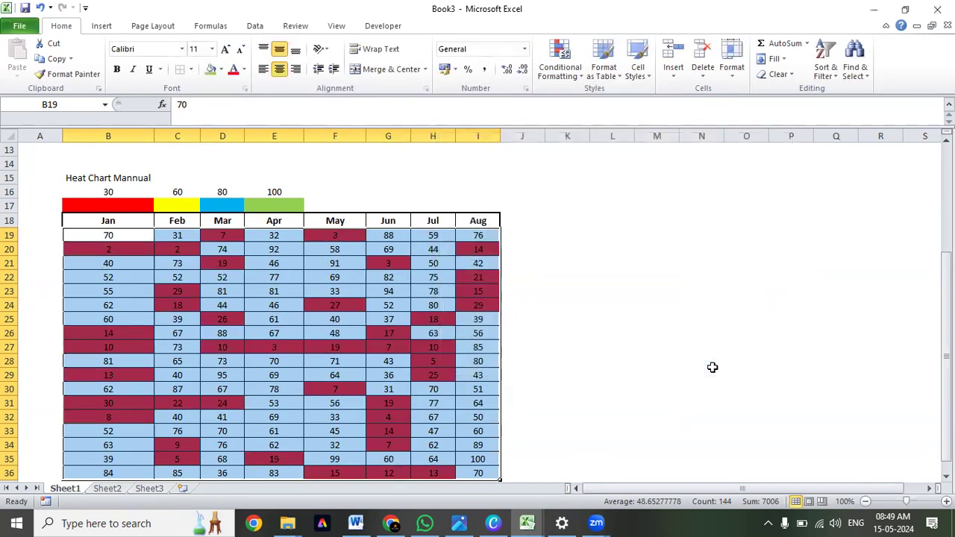
Examine which month values are highlighted red and compare them with the 30 and 60 thresholds in row 16.
scroll(381, 260, down, 1)
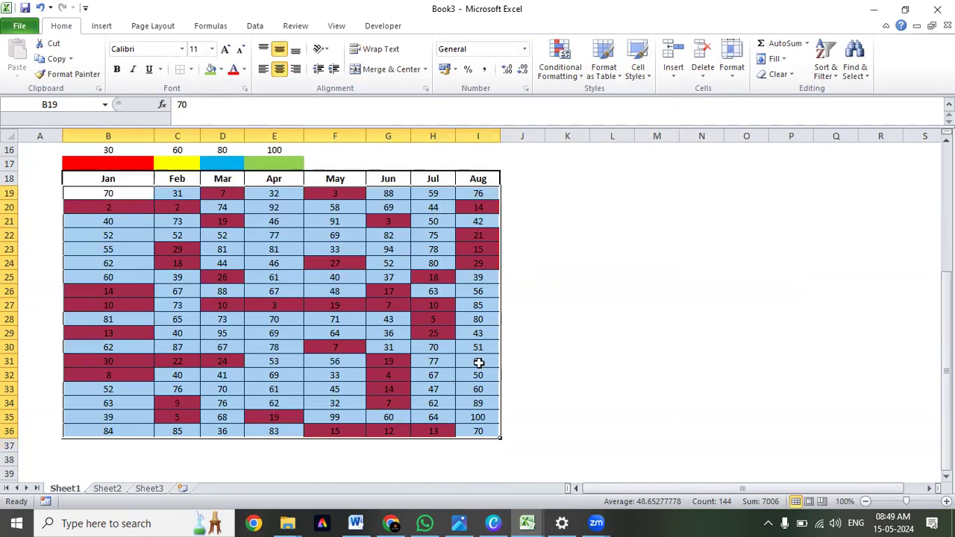
click(567, 319)
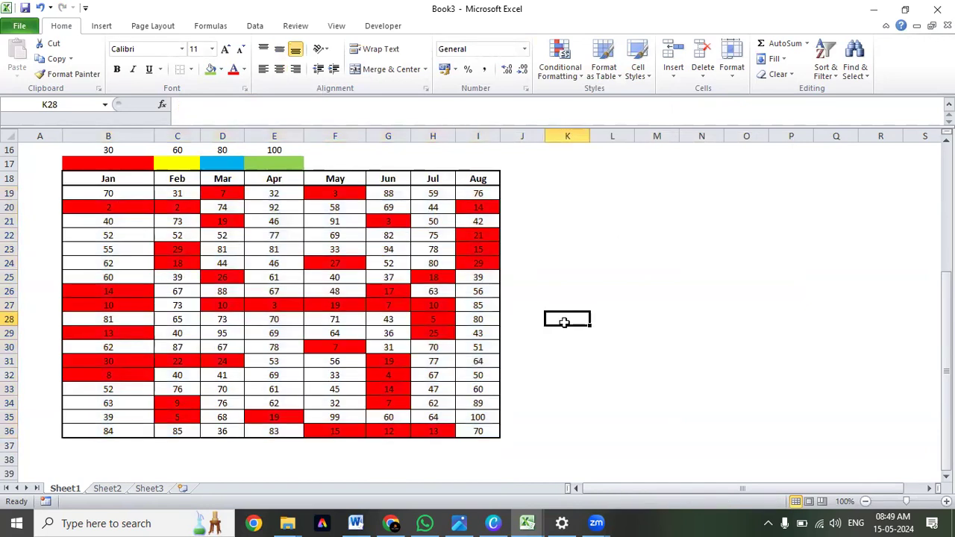
click(132, 364)
drag(134, 207, 453, 423)
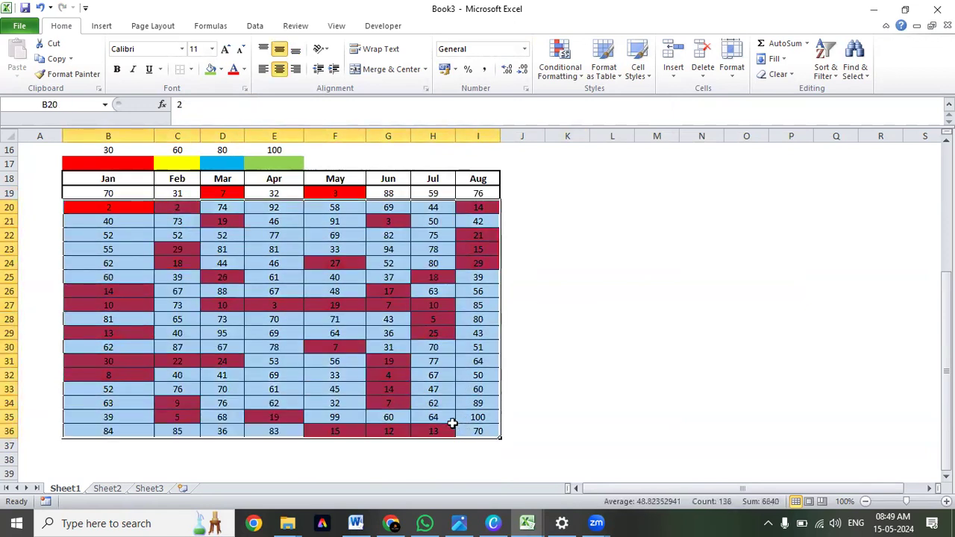
click(109, 366)
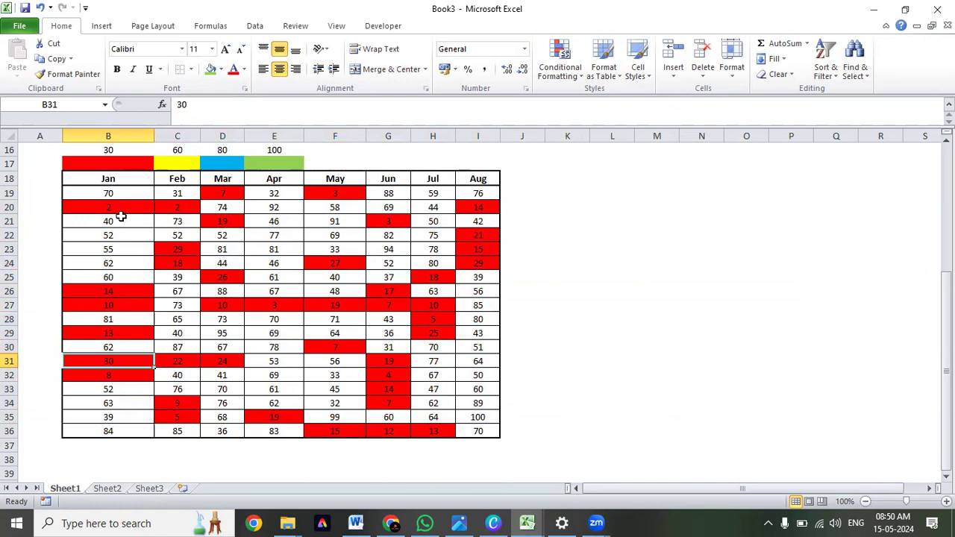
drag(119, 193, 470, 433)
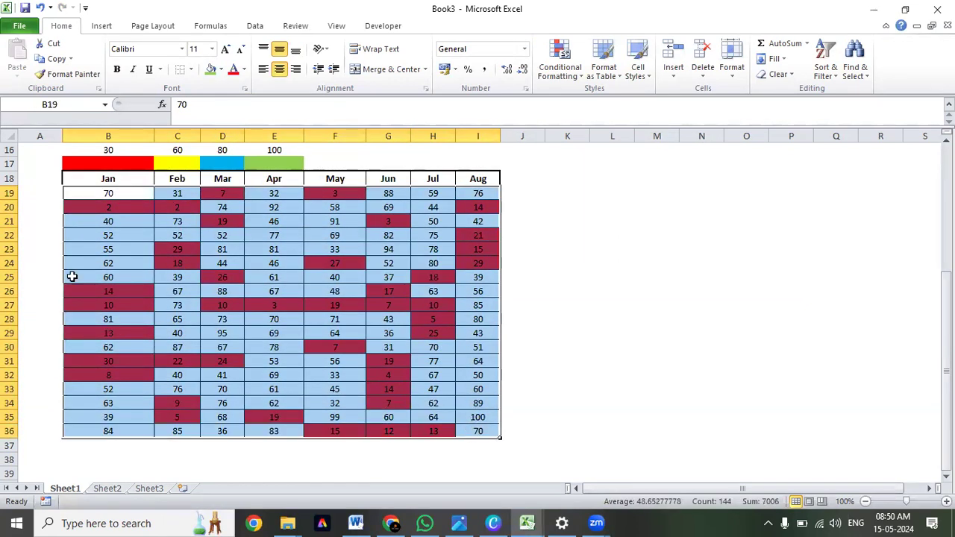
click(227, 246)
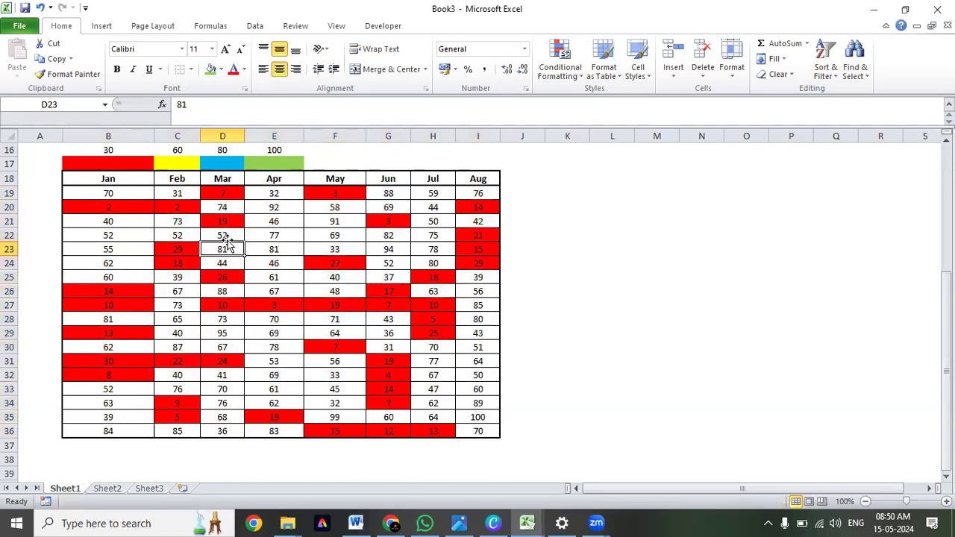
scroll(228, 243, up, 1)
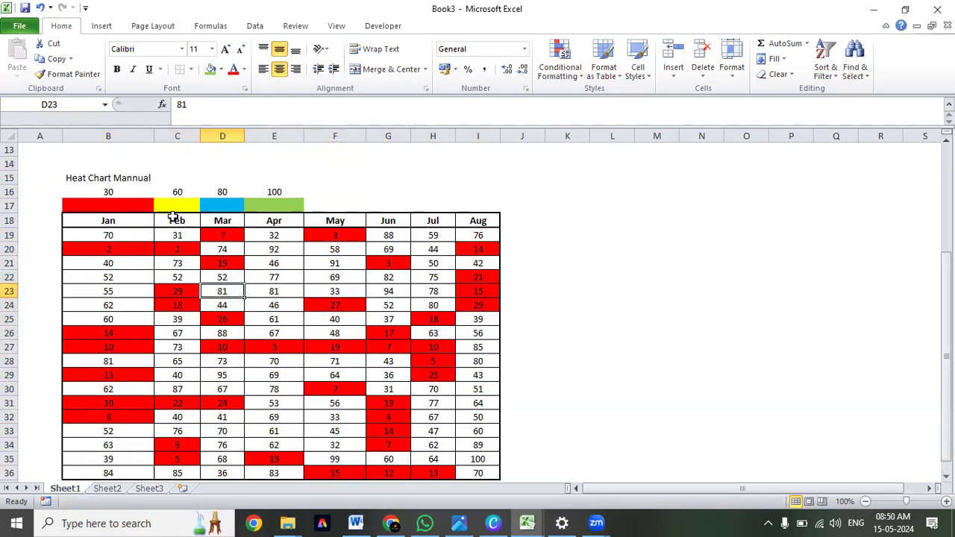
click(114, 206)
click(112, 191)
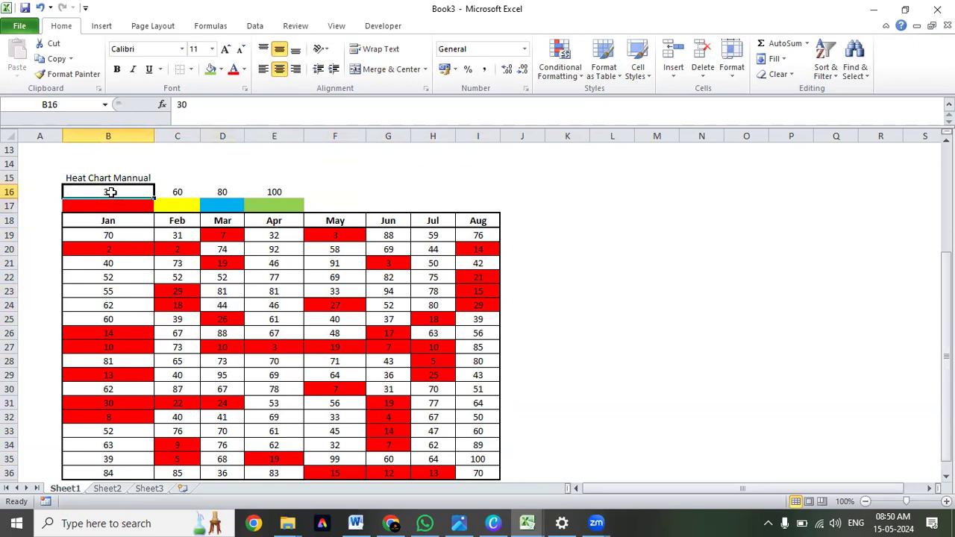
click(170, 194)
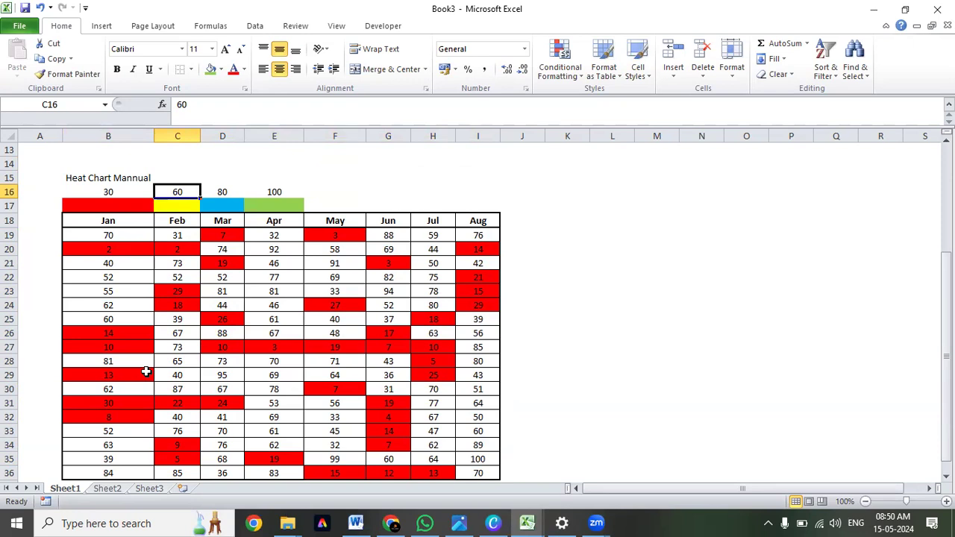
Select the month values B19:I36 and start another new rule that formats only cells that contain a given value.
scroll(146, 372, down, 1)
drag(124, 194, 487, 429)
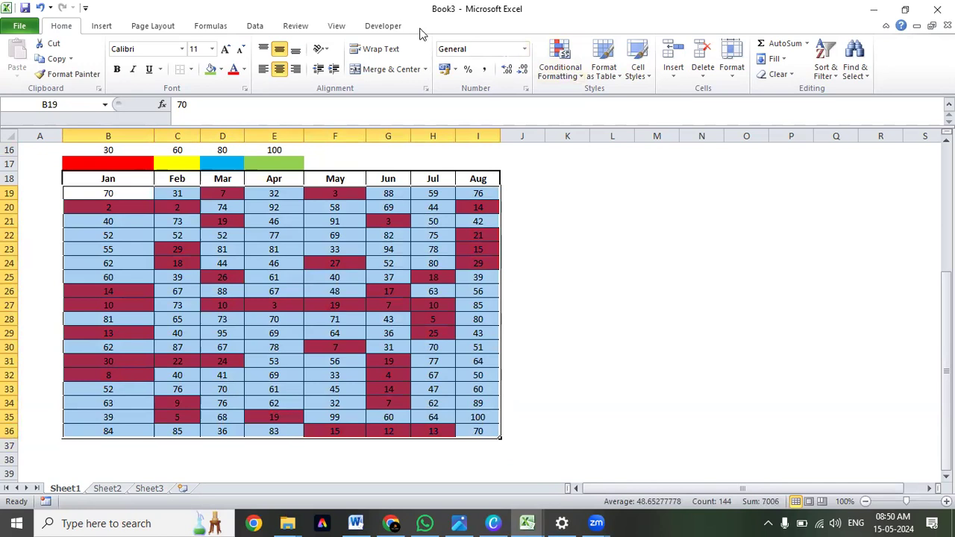
click(564, 76)
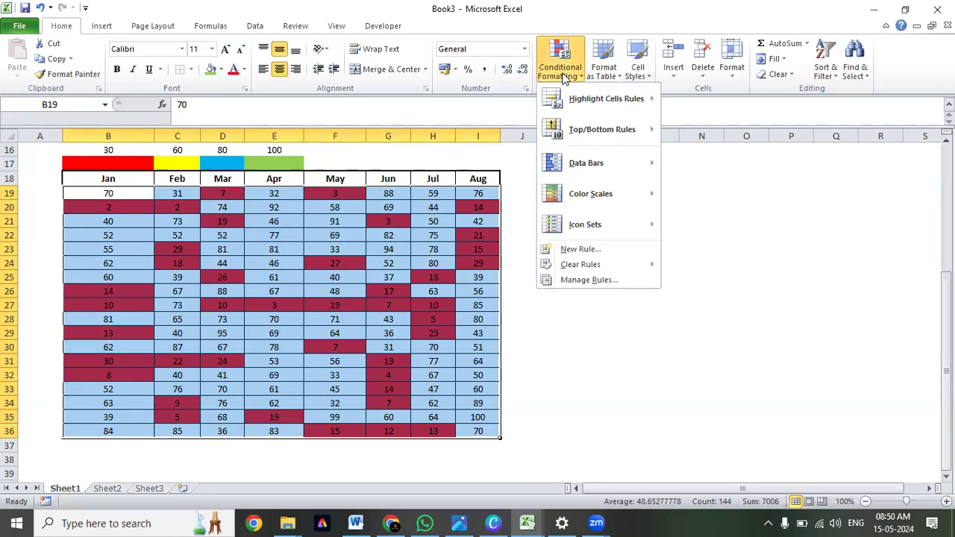
click(590, 250)
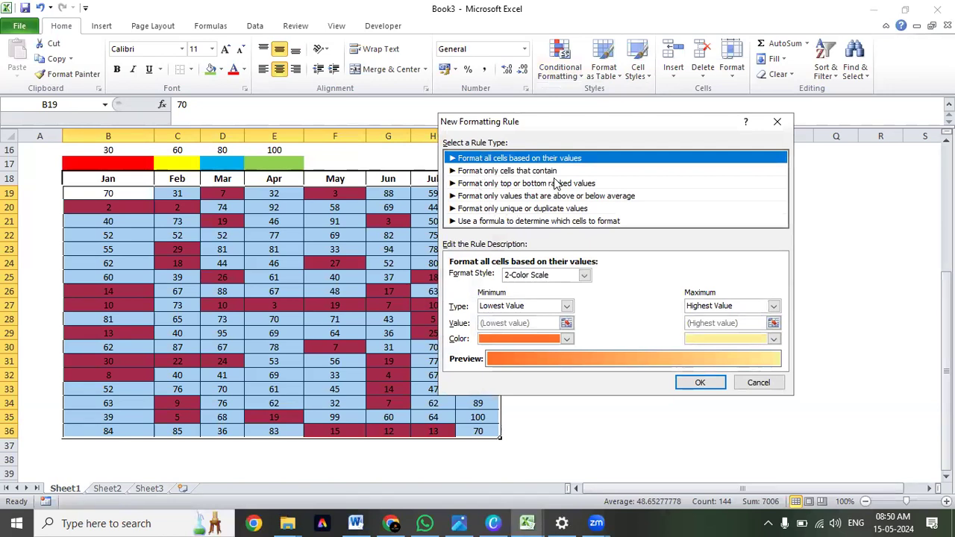
click(518, 171)
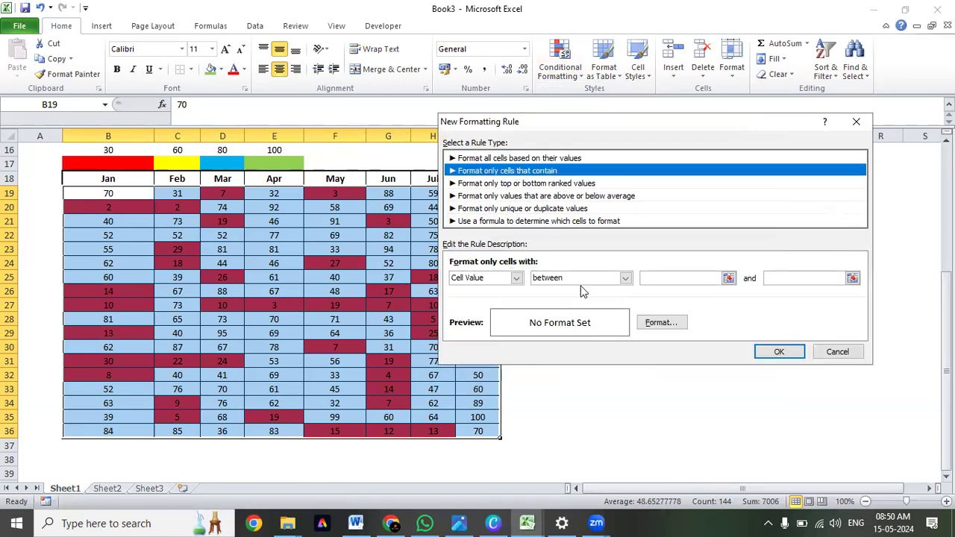
Set the second rule's condition to cell values between 31 and 60.
click(625, 279)
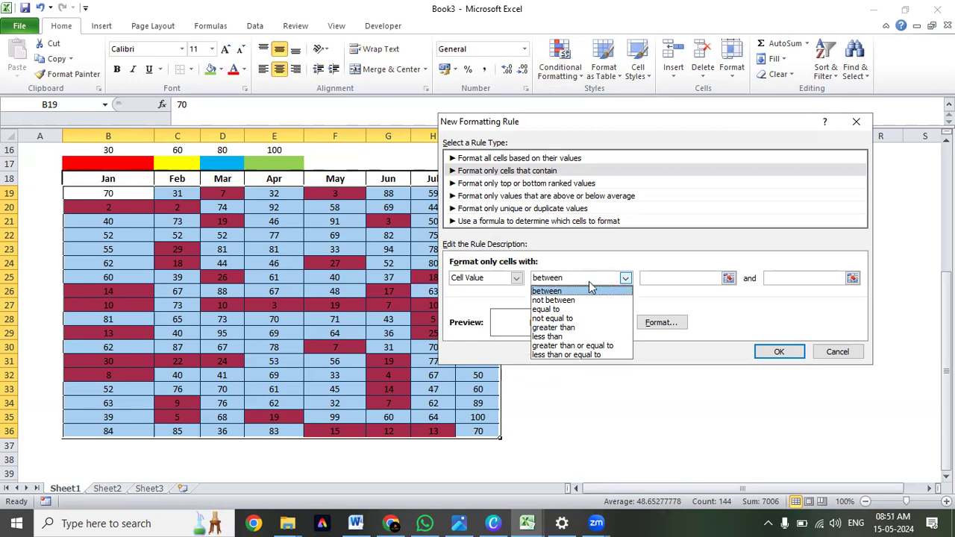
click(599, 258)
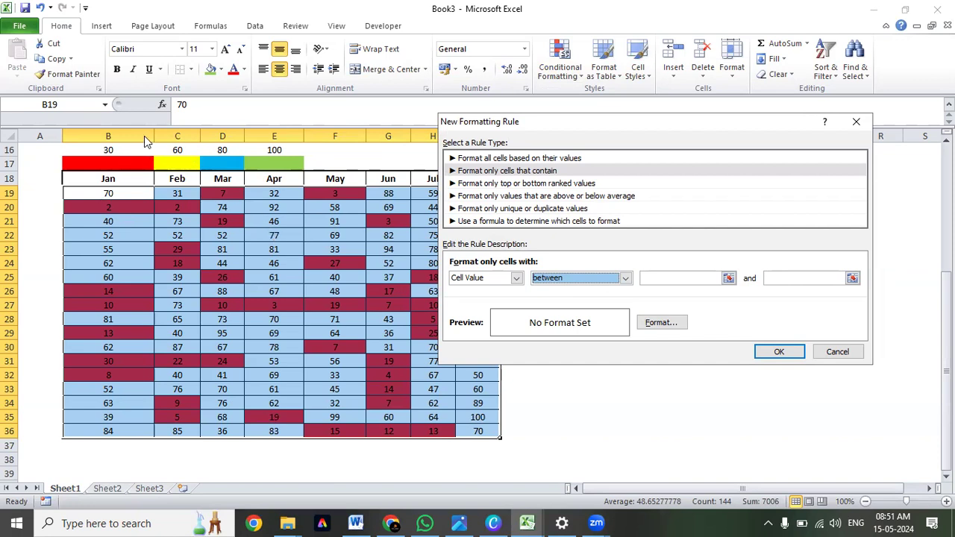
click(698, 279)
text(31)
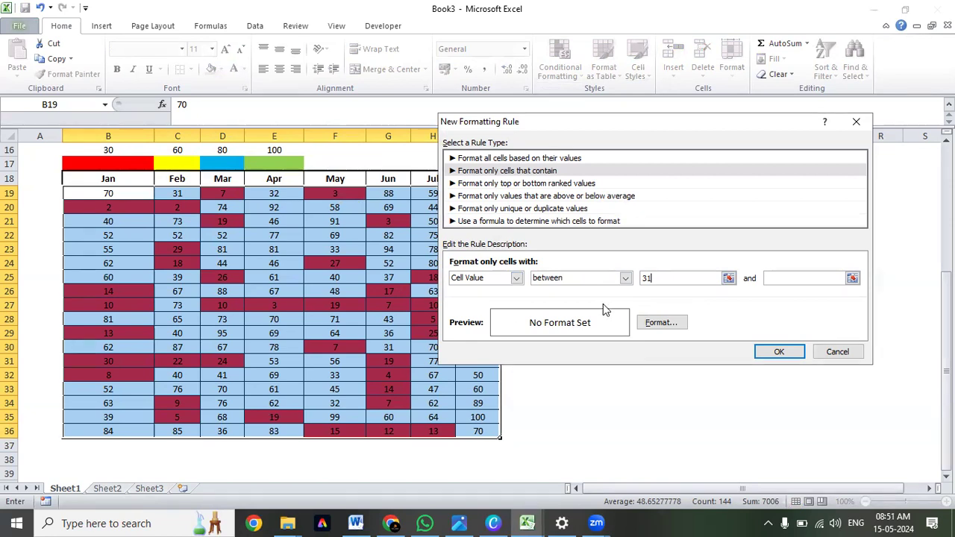
key(Tab)
text(6)
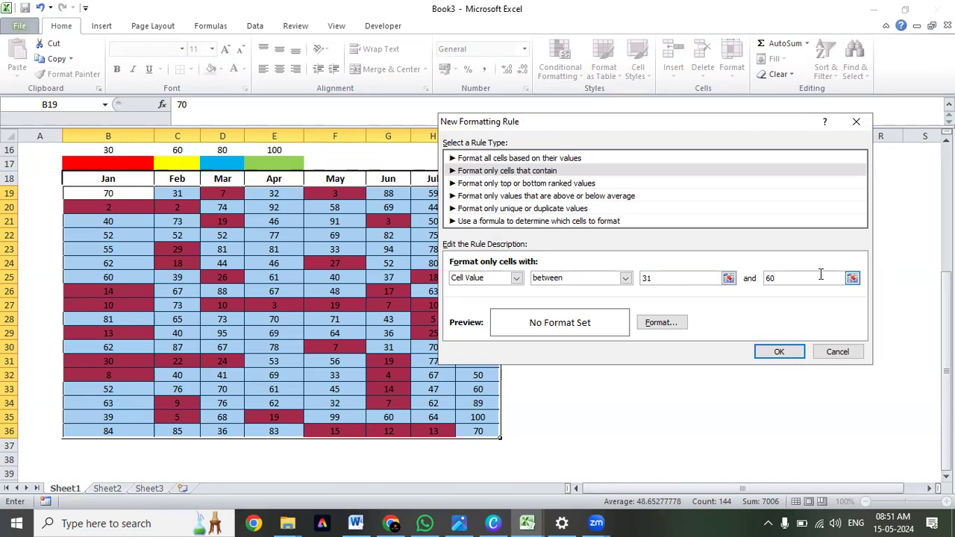
Give the 31 to 60 rule a yellow fill, apply it, and check the highlighted values in row 19.
click(668, 329)
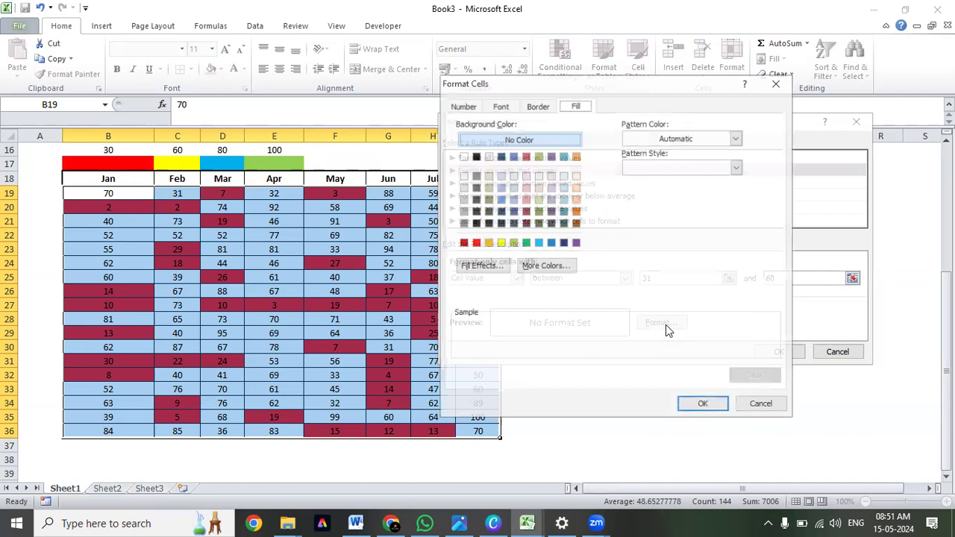
click(500, 242)
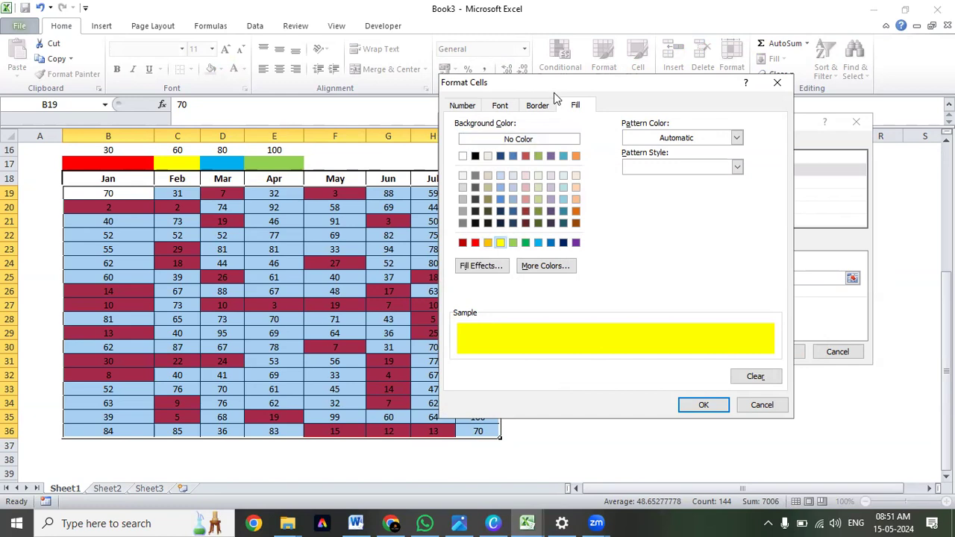
click(692, 407)
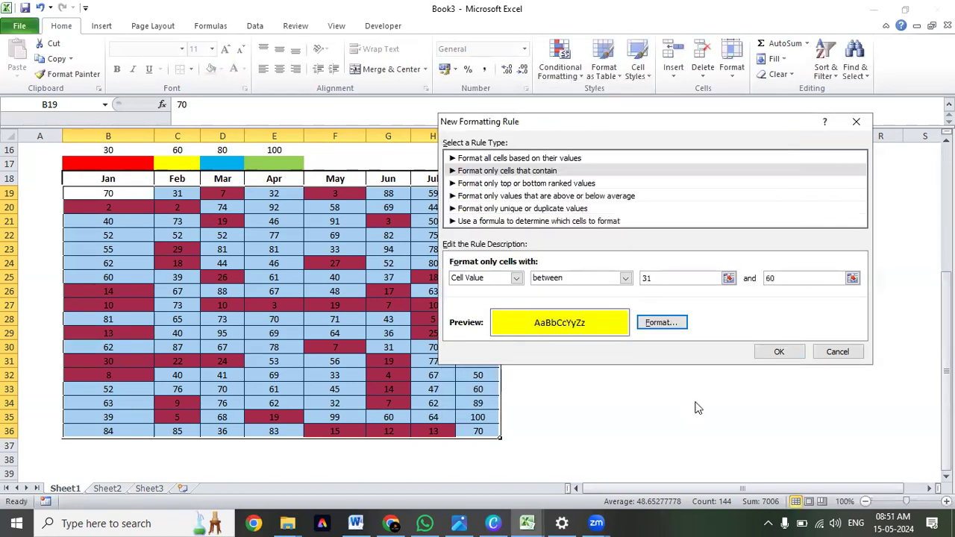
click(780, 352)
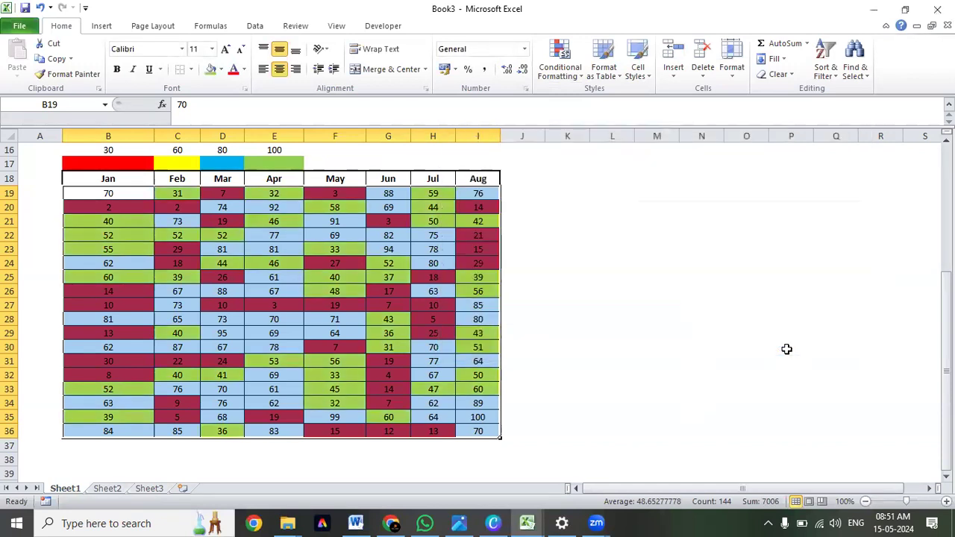
click(188, 193)
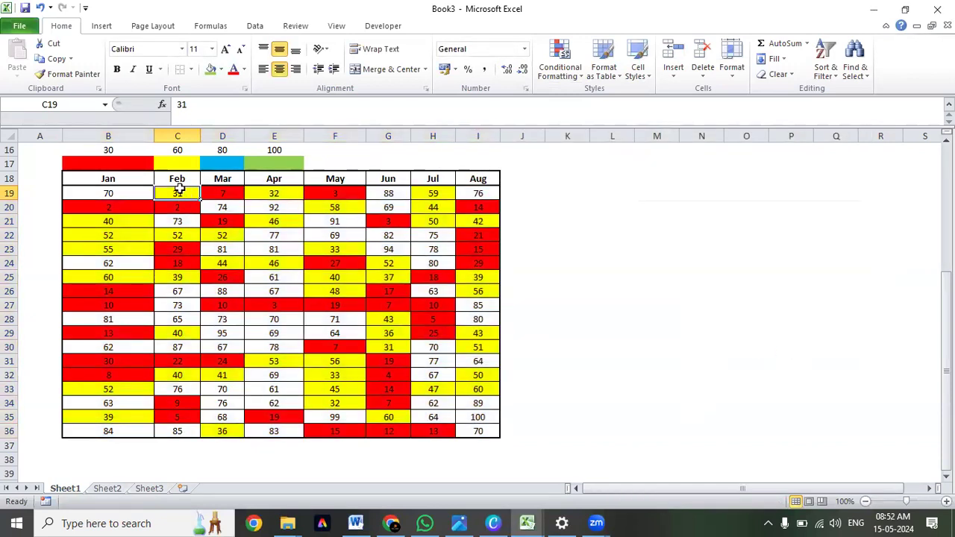
click(276, 194)
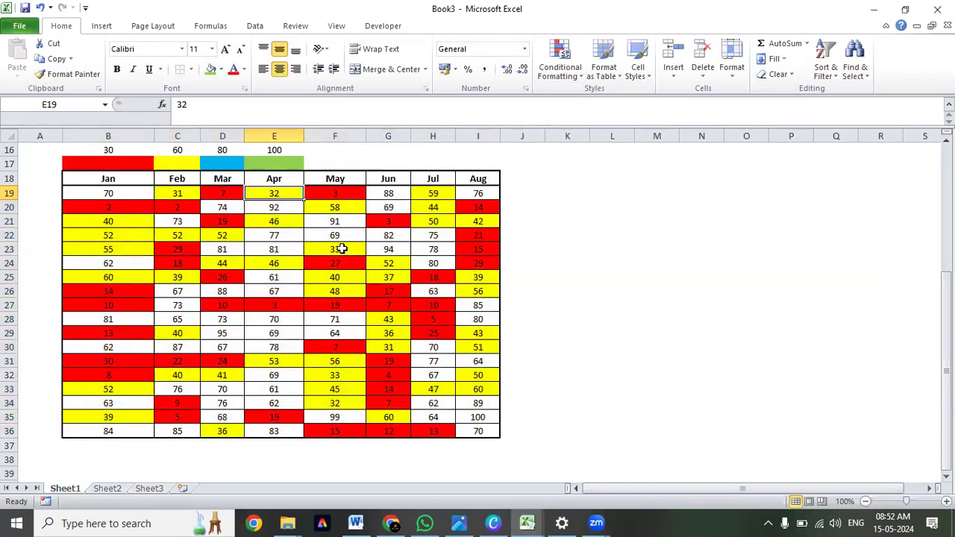
Examine which month values are highlighted yellow, comparing them with the uncolored values above 60.
click(450, 220)
click(477, 223)
click(327, 209)
click(274, 221)
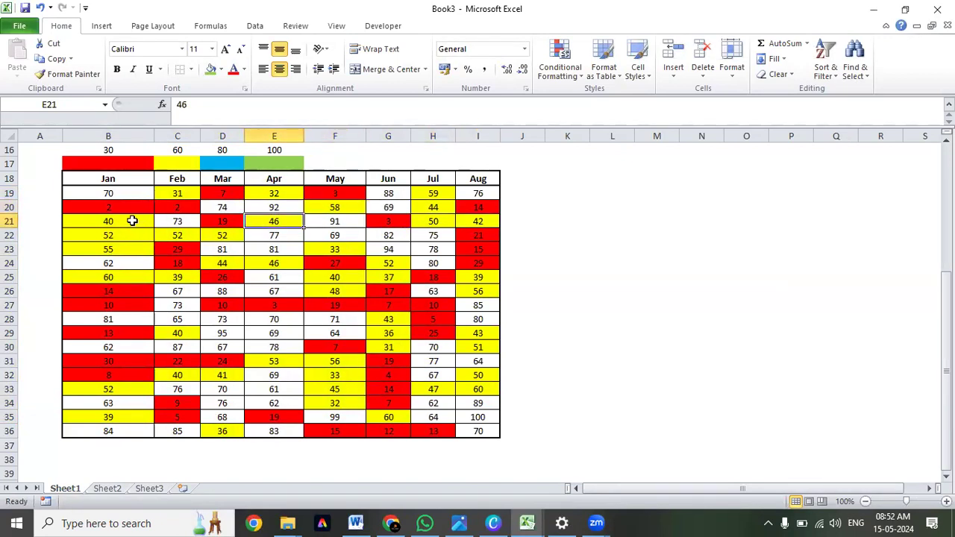
click(124, 265)
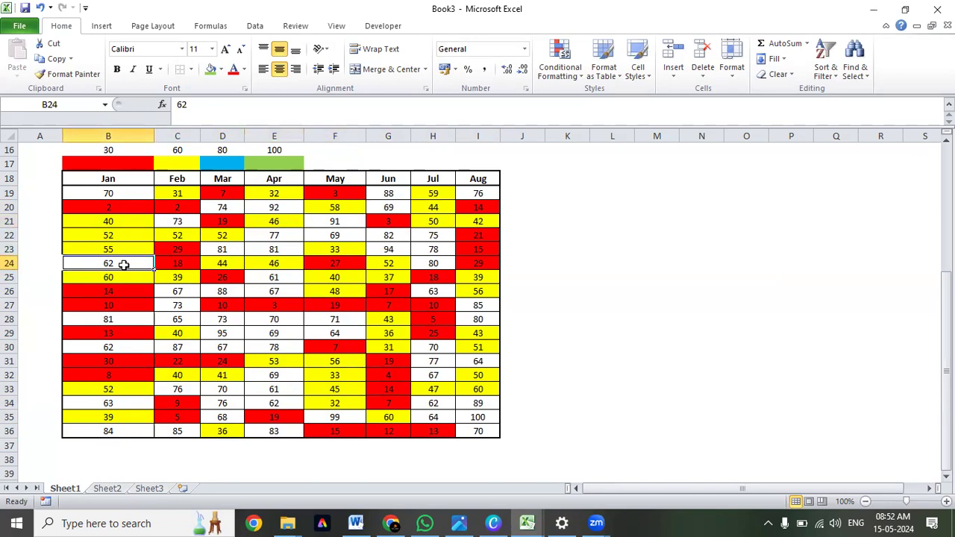
click(284, 277)
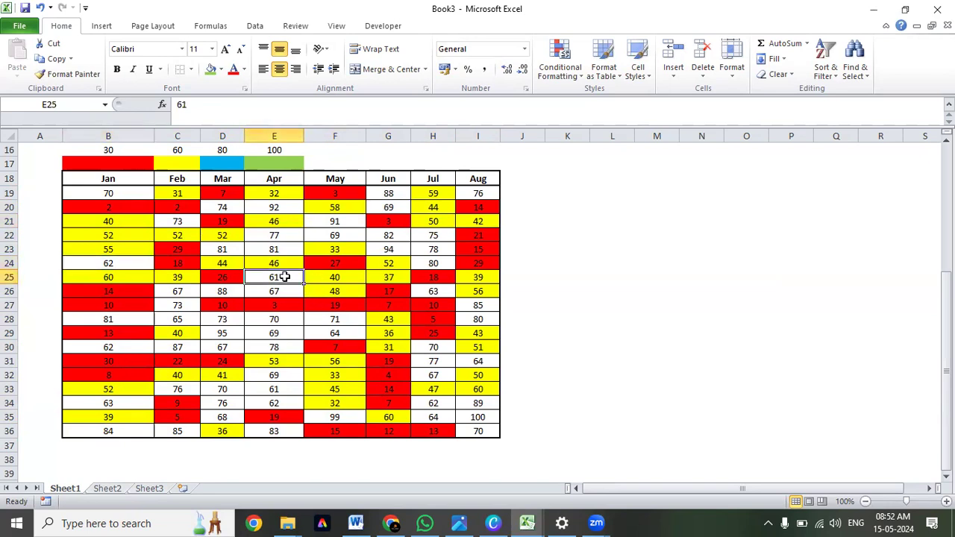
click(102, 277)
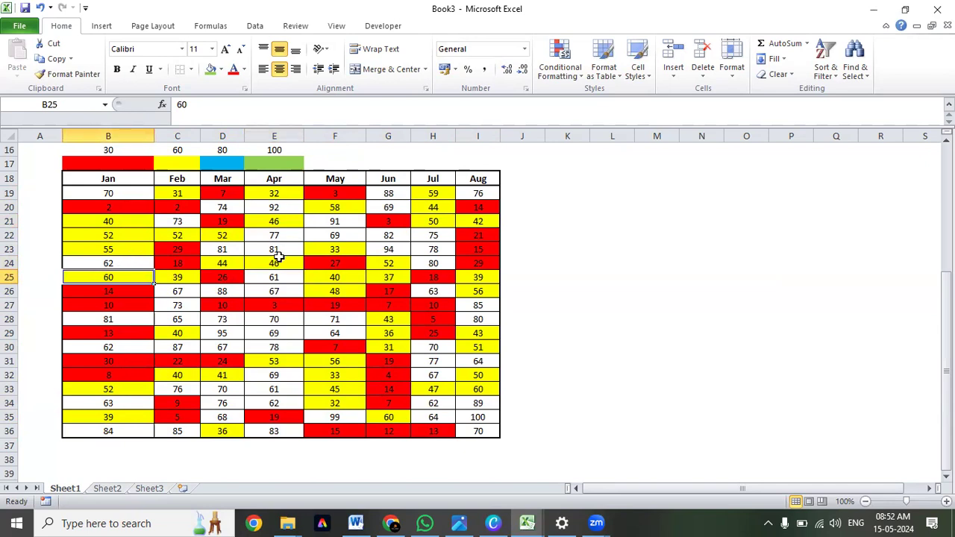
Create a new conditional formatting rule on B19:I36 for cells containing values between 61 and 80.
drag(109, 191, 489, 433)
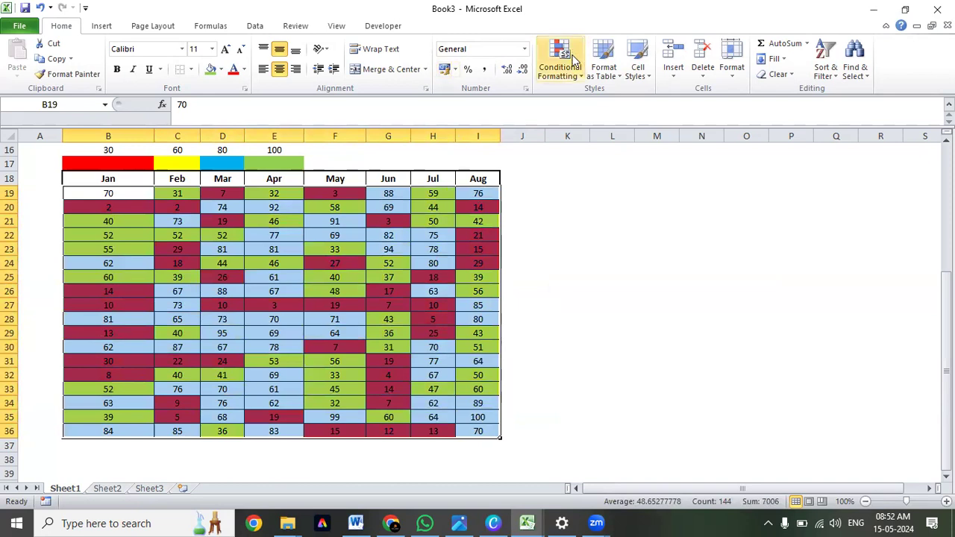
click(560, 67)
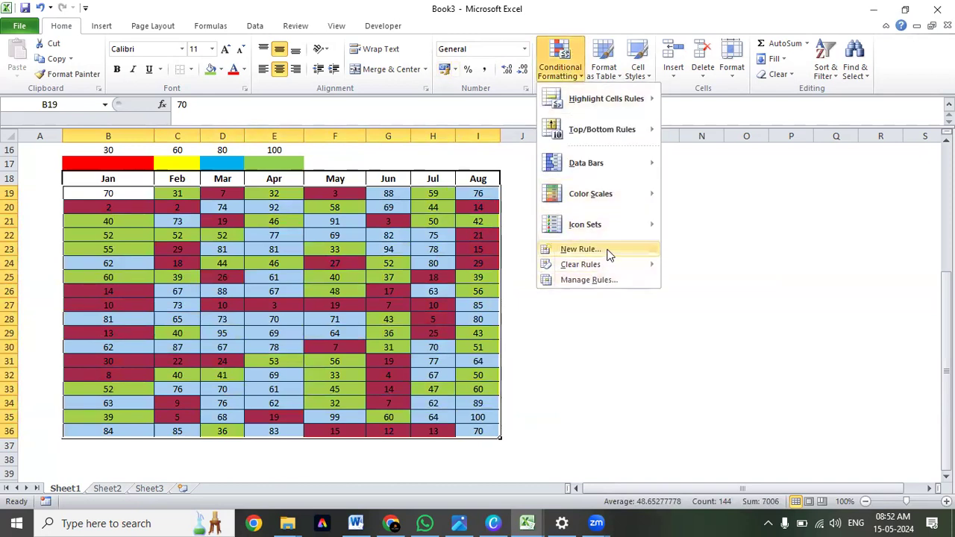
click(581, 249)
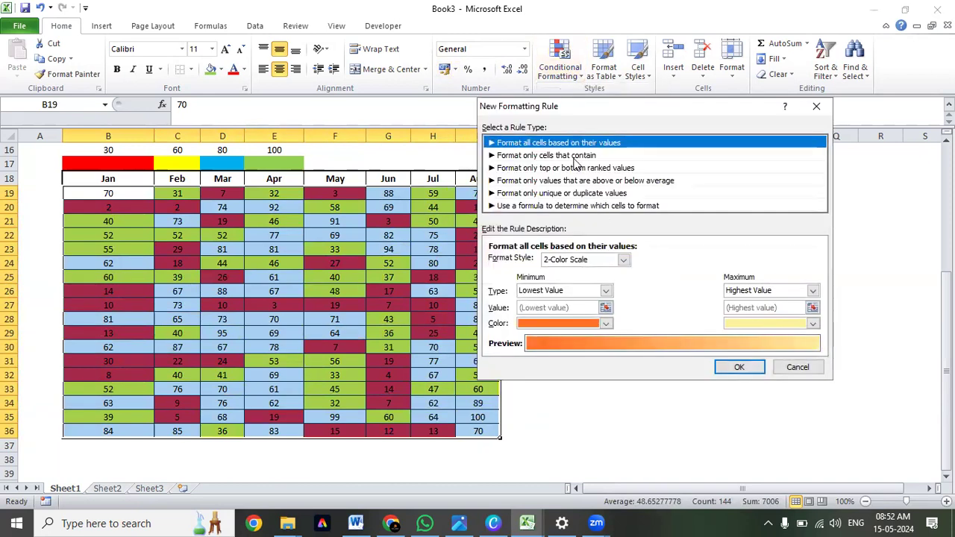
click(573, 156)
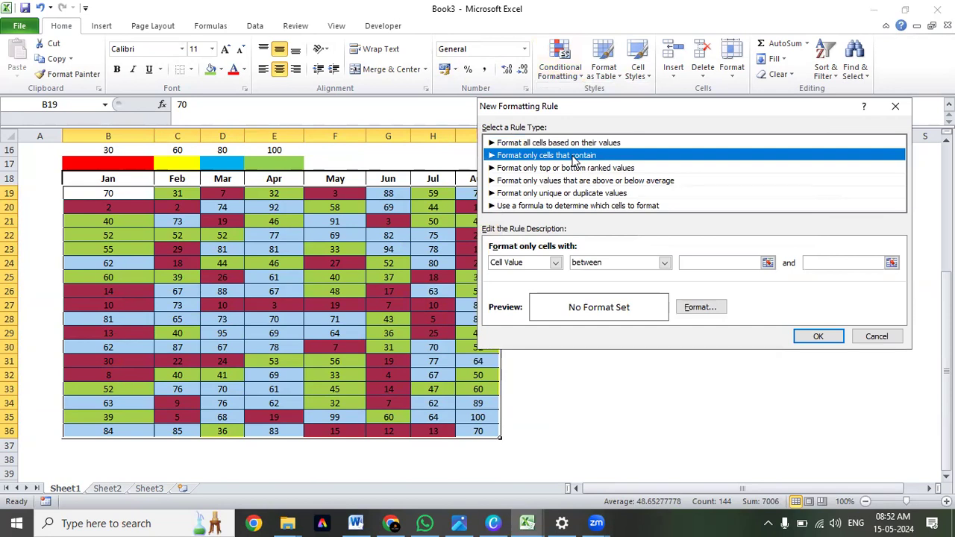
click(708, 262)
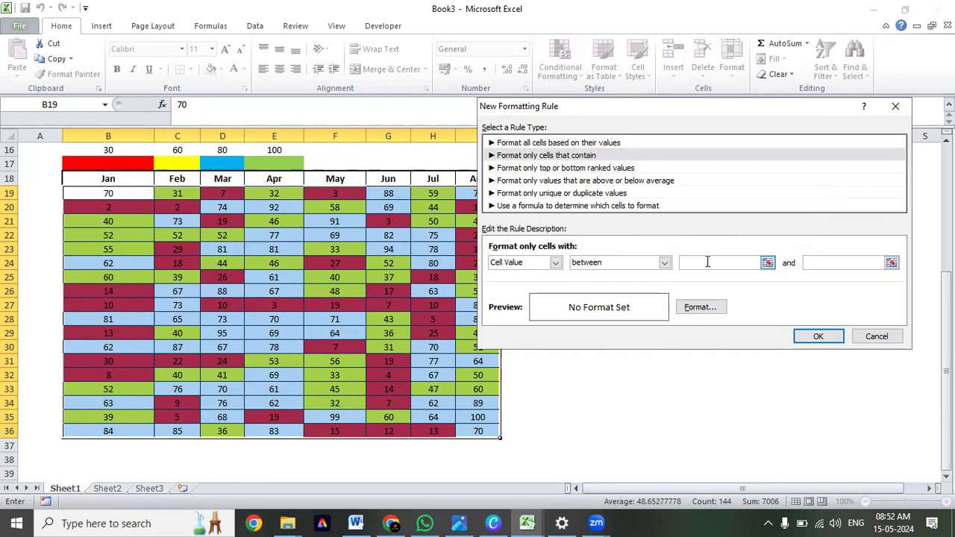
text(61)
click(841, 260)
text(80)
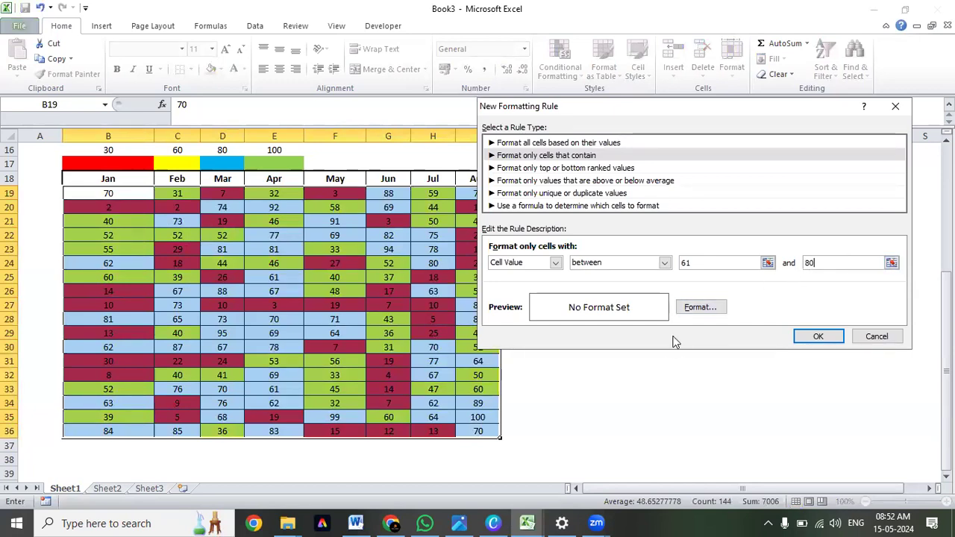
Give the 61 to 80 rule a light blue fill and apply it.
click(691, 308)
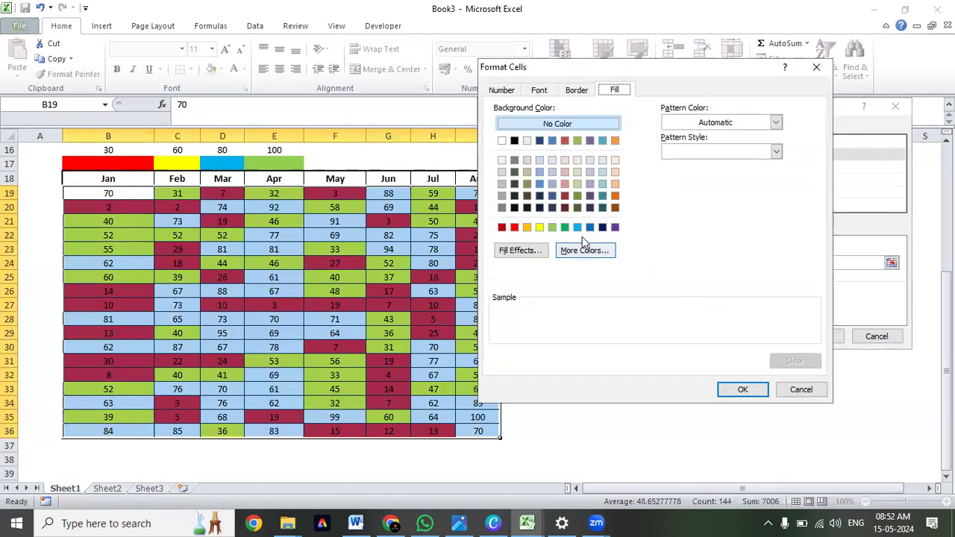
click(577, 227)
click(743, 390)
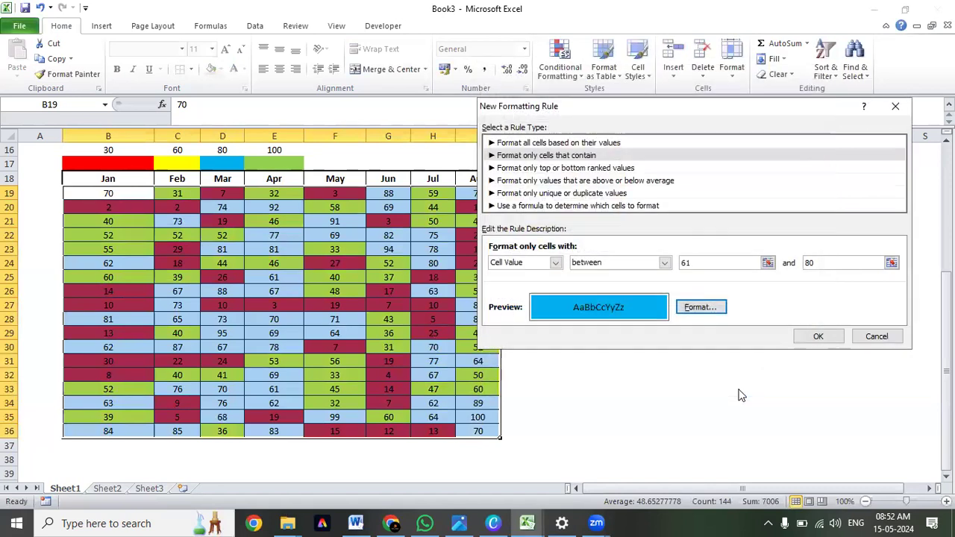
click(819, 337)
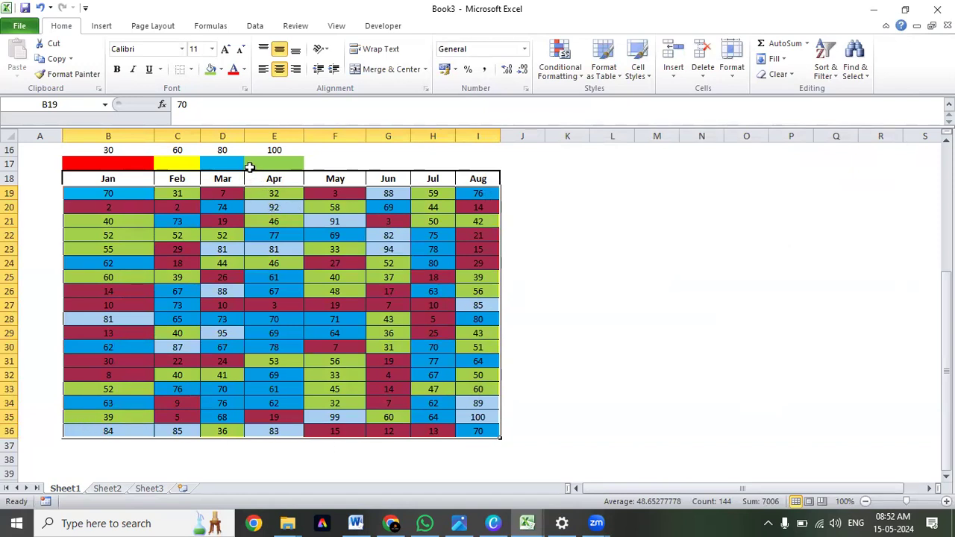
Create another rule on the same selected month values for cells containing values between 81 and 100.
scroll(214, 207, up, 1)
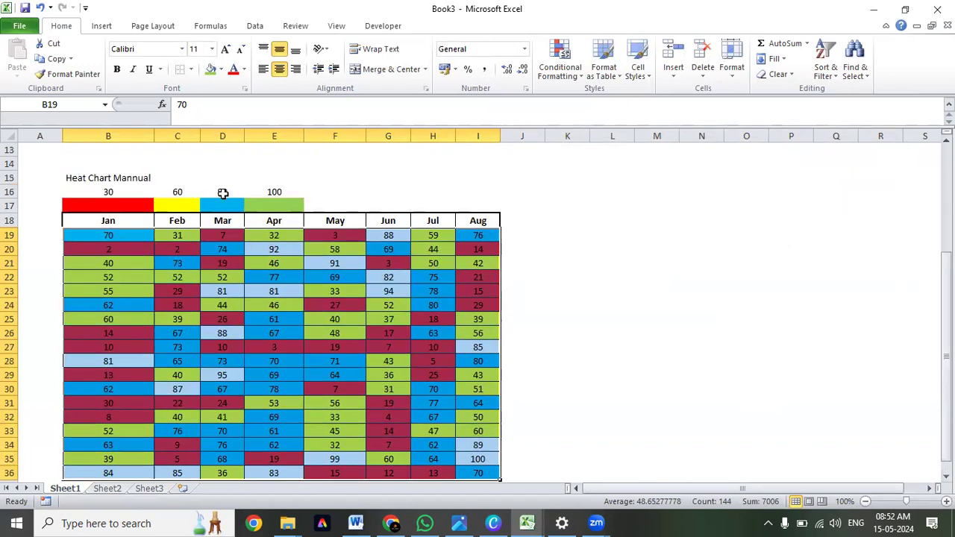
click(577, 74)
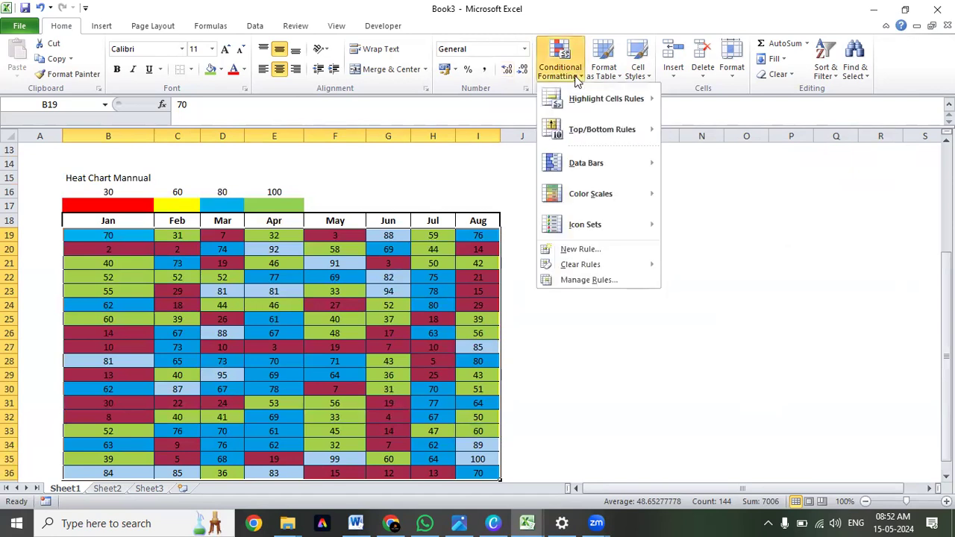
click(588, 249)
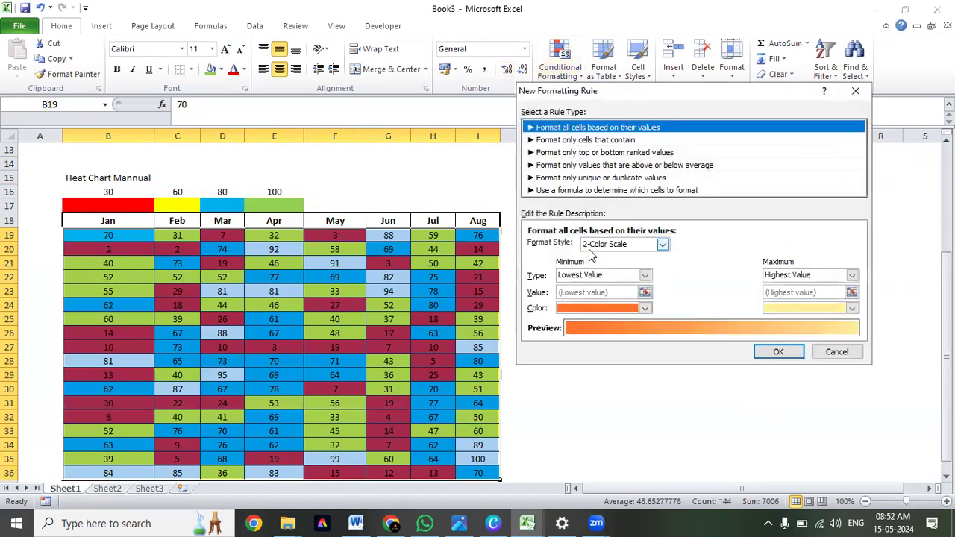
click(586, 141)
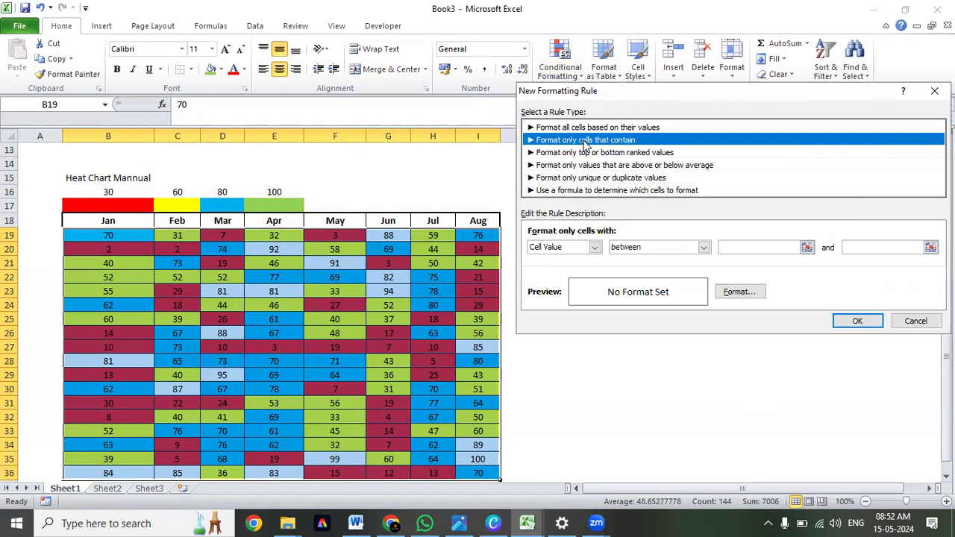
click(779, 248)
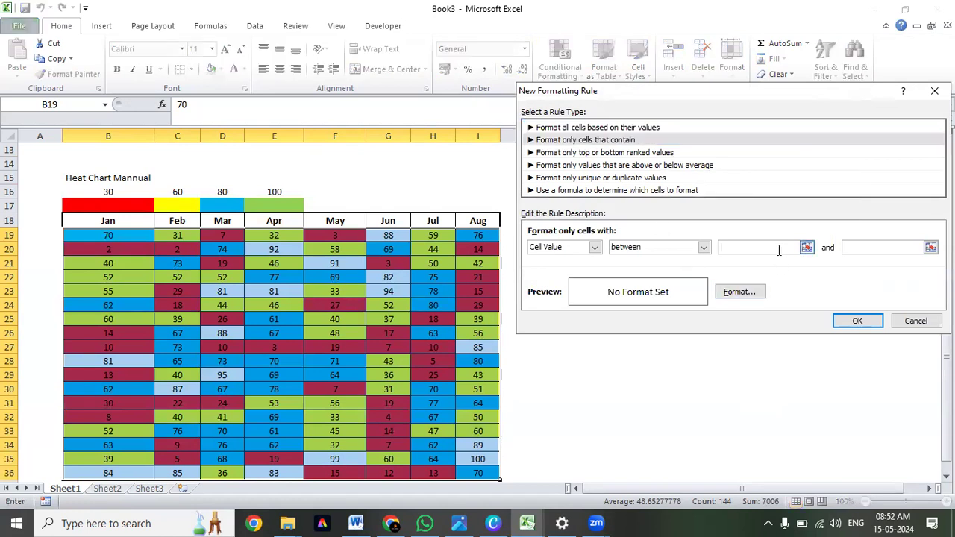
text(81)
click(887, 251)
text(1)
Give the 81 to 100 rule a light green fill and apply it.
click(739, 292)
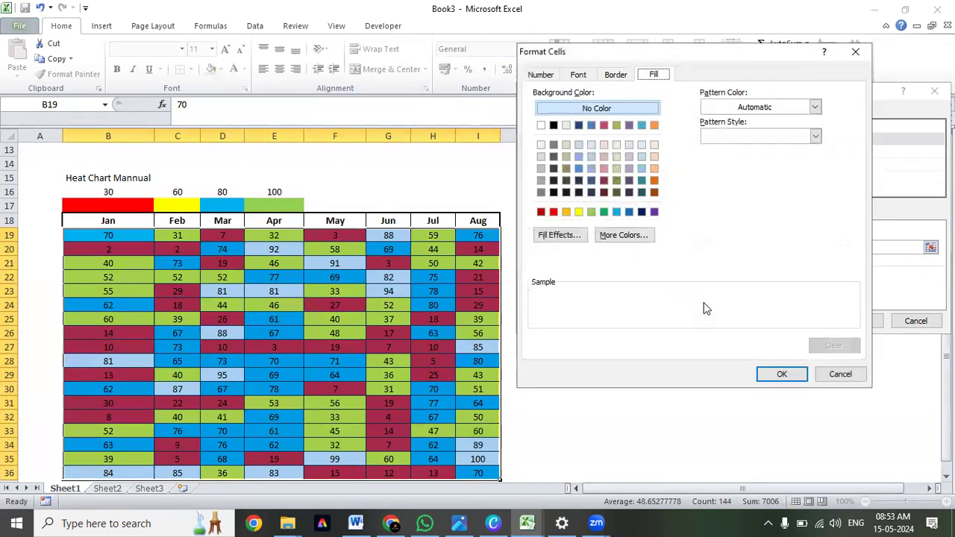
click(591, 212)
click(784, 375)
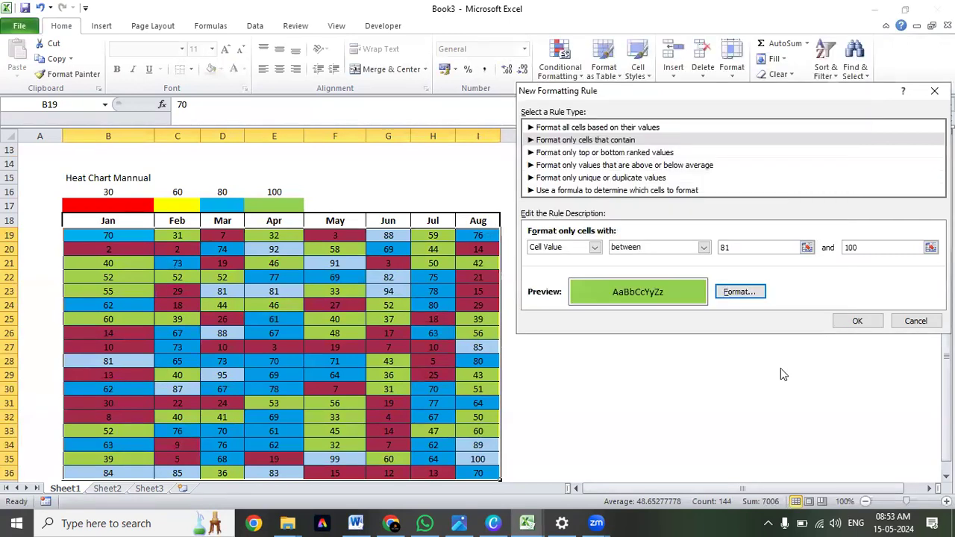
click(857, 323)
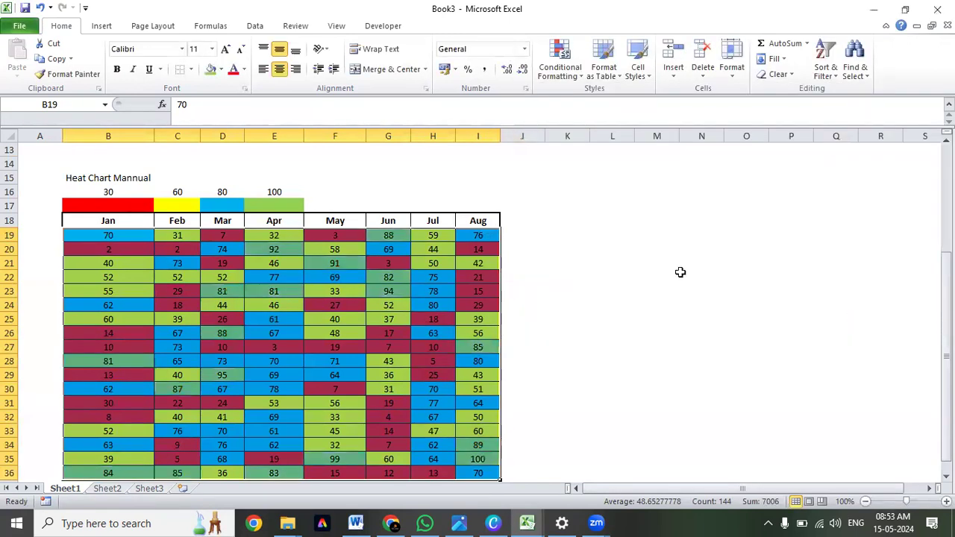
Review the fully colored month table against the thresholds and legend colors in B16:E17.
click(361, 263)
scroll(361, 264, down, 1)
scroll(362, 261, up, 1)
click(177, 291)
click(145, 191)
drag(145, 192, 296, 202)
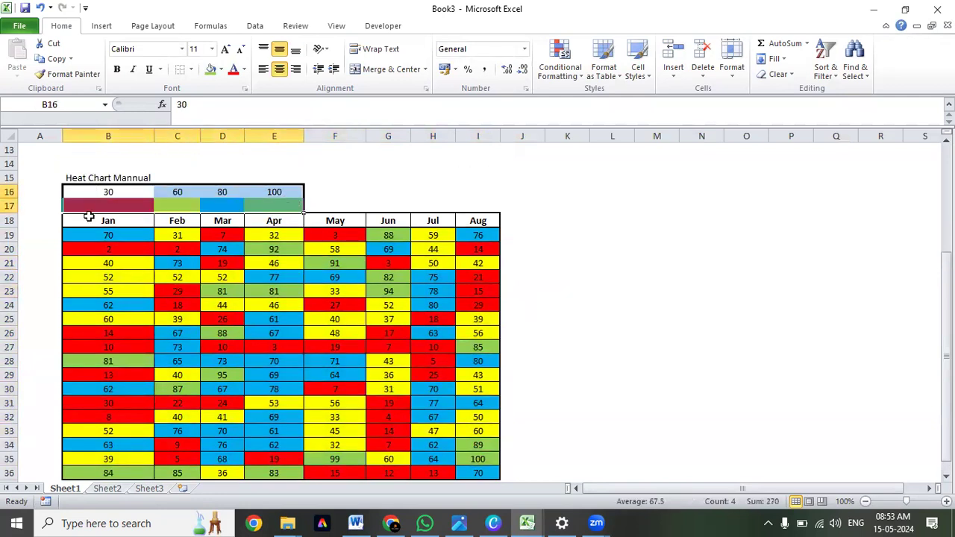
Insert a blank row above the month header row and remove the new row's fill color.
click(11, 221)
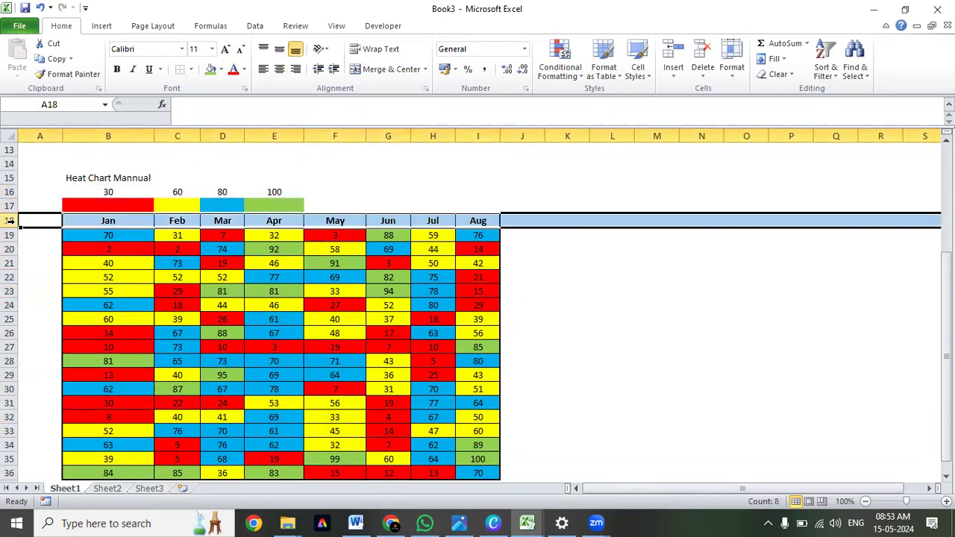
key(ctrl+shift+plus)
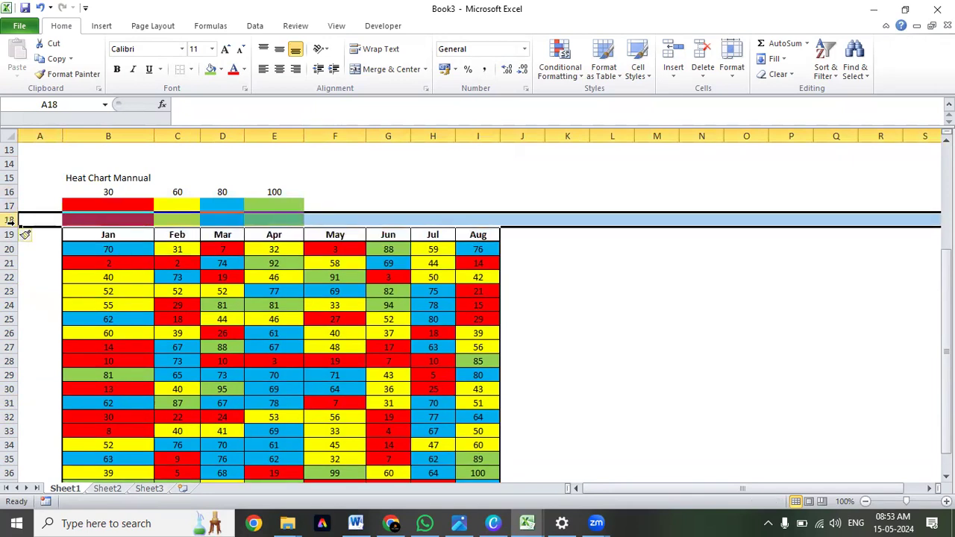
key(alt)
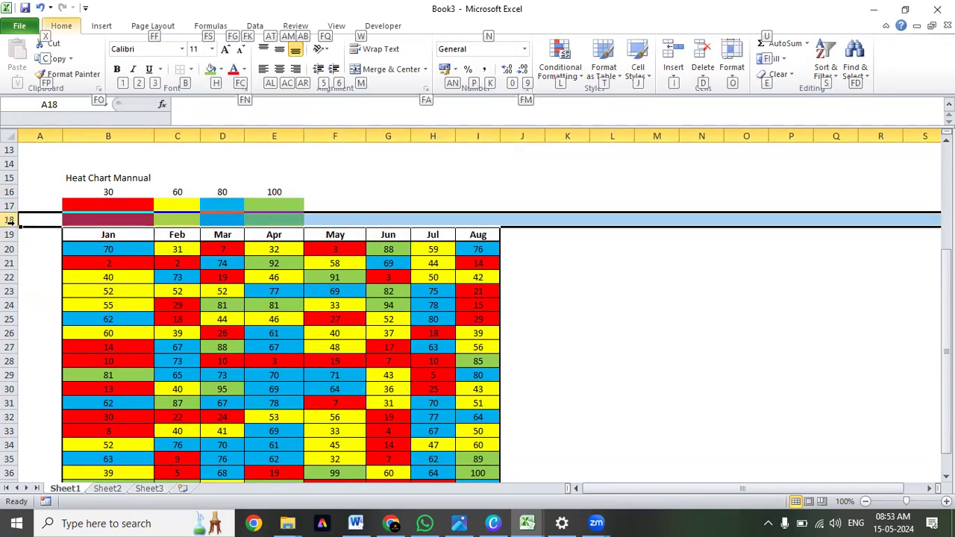
key(h)
key(n)
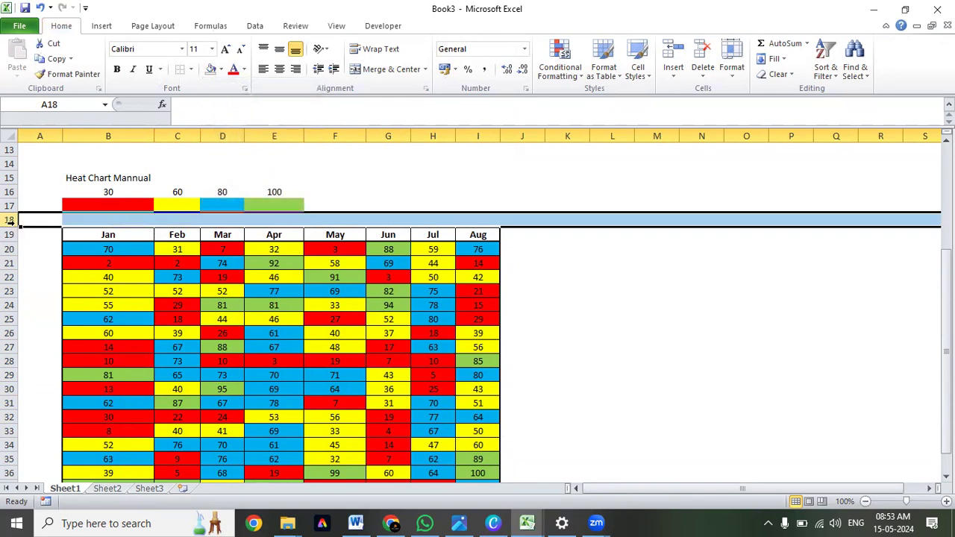
click(718, 249)
Apply all borders to the color legend cells B17:E17.
drag(69, 208, 273, 207)
click(191, 69)
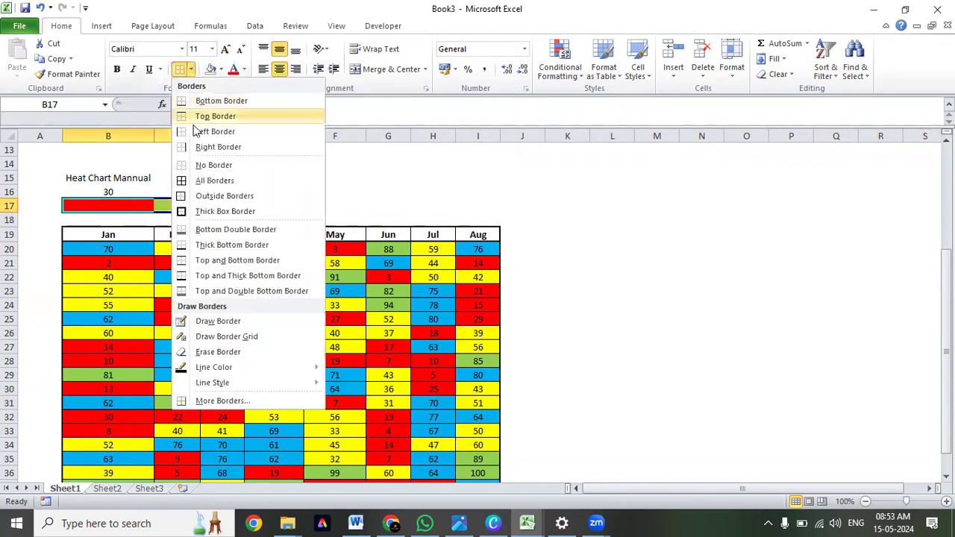
click(201, 182)
text(heat Chart Mannual)
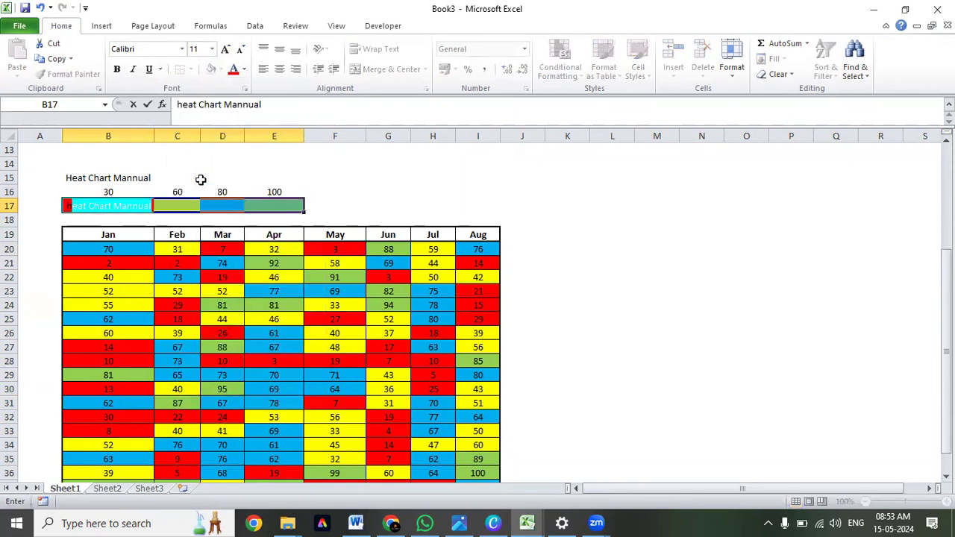
key(Escape)
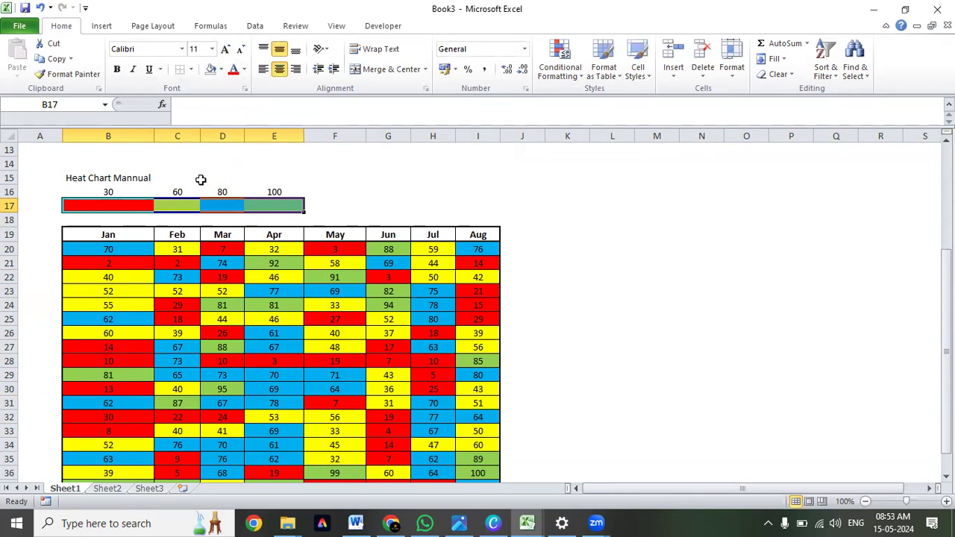
key(alt)
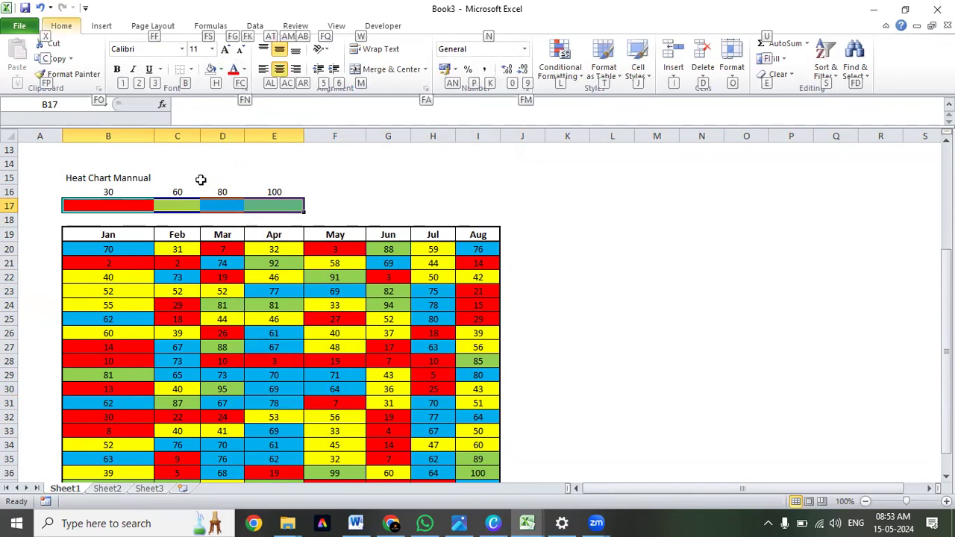
key(b)
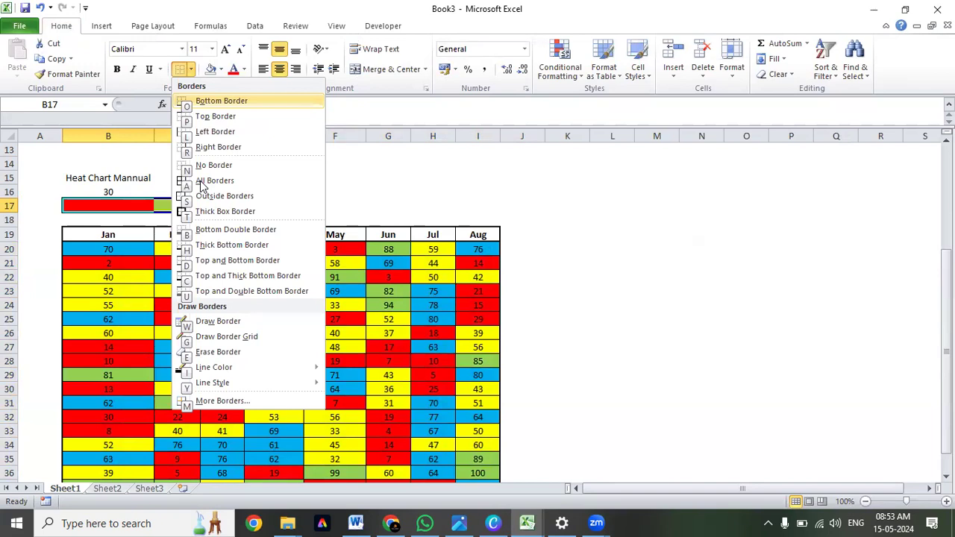
key(a)
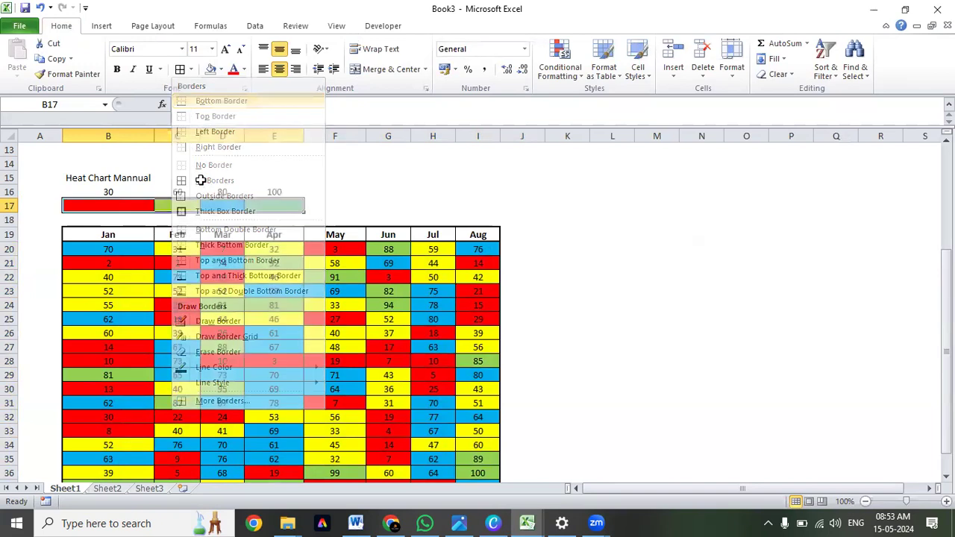
click(545, 206)
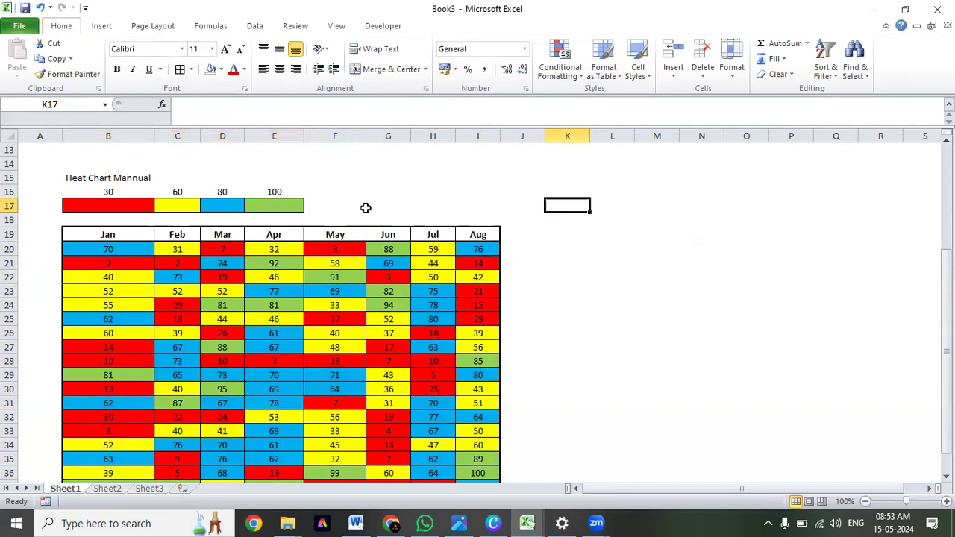
Compare the legend colors in row 17 with individual colored values across the month table.
click(150, 206)
click(178, 205)
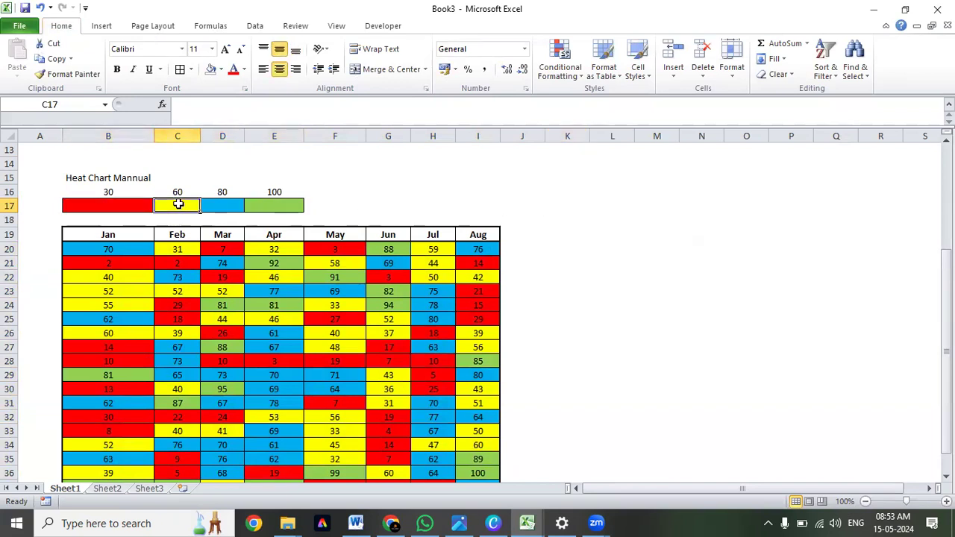
click(130, 267)
click(187, 319)
click(277, 305)
click(335, 249)
click(463, 307)
click(347, 350)
click(76, 333)
click(81, 302)
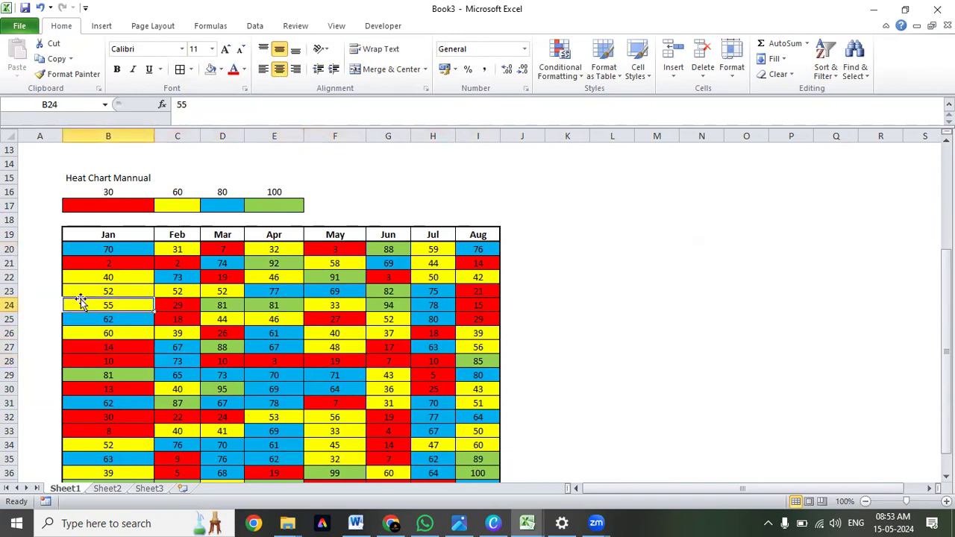
Review the legend thresholds in B16:E16 against the colored values in the month table.
double_click(101, 207)
click(125, 305)
drag(111, 206, 277, 192)
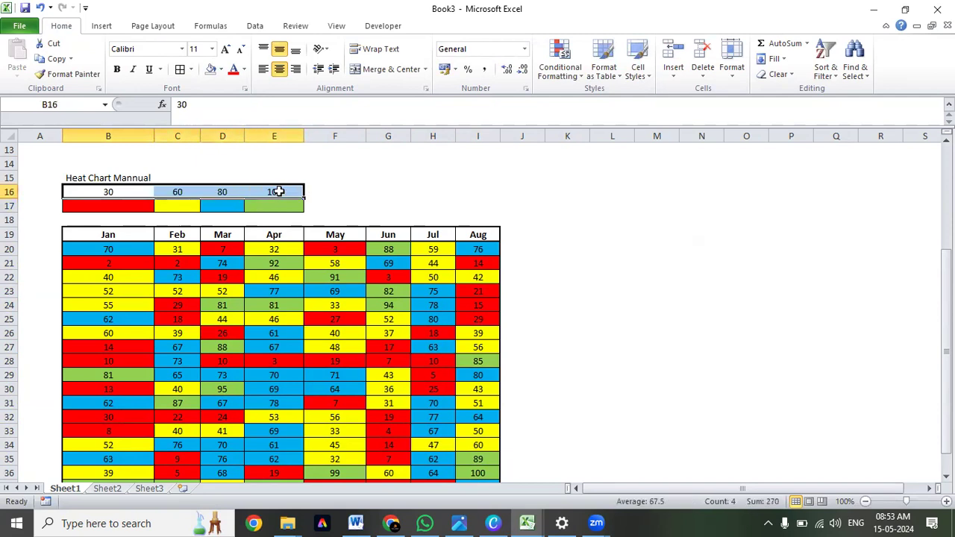
click(179, 290)
click(119, 261)
click(112, 222)
drag(112, 232, 481, 460)
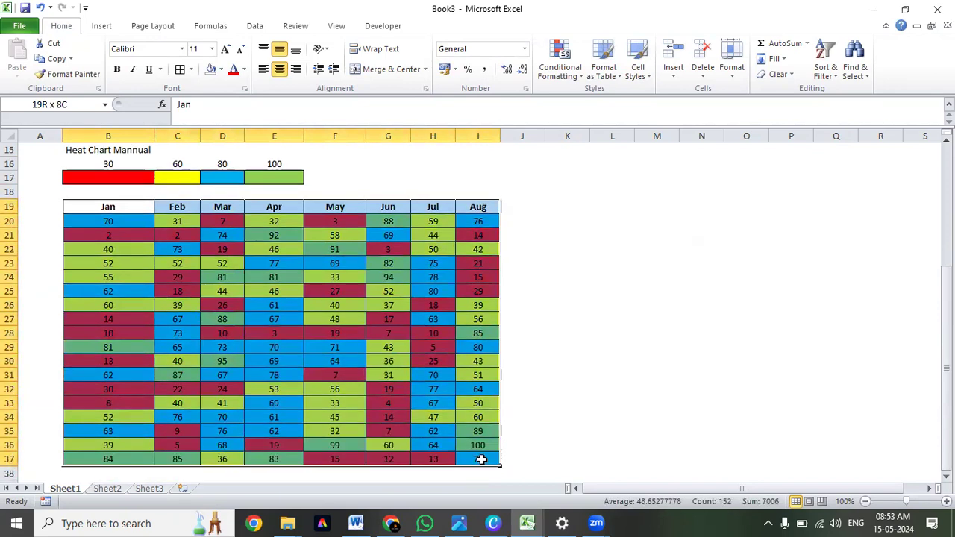
click(571, 71)
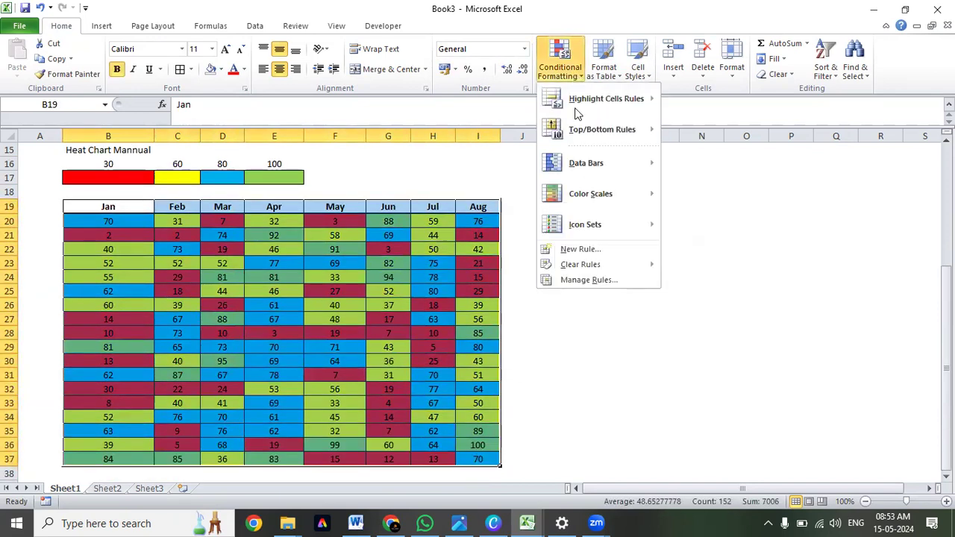
click(580, 249)
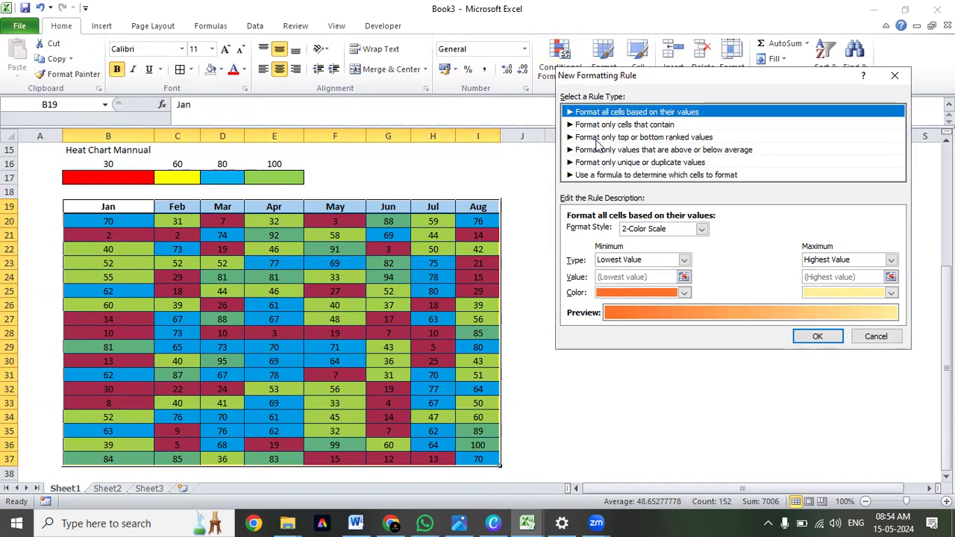
click(623, 139)
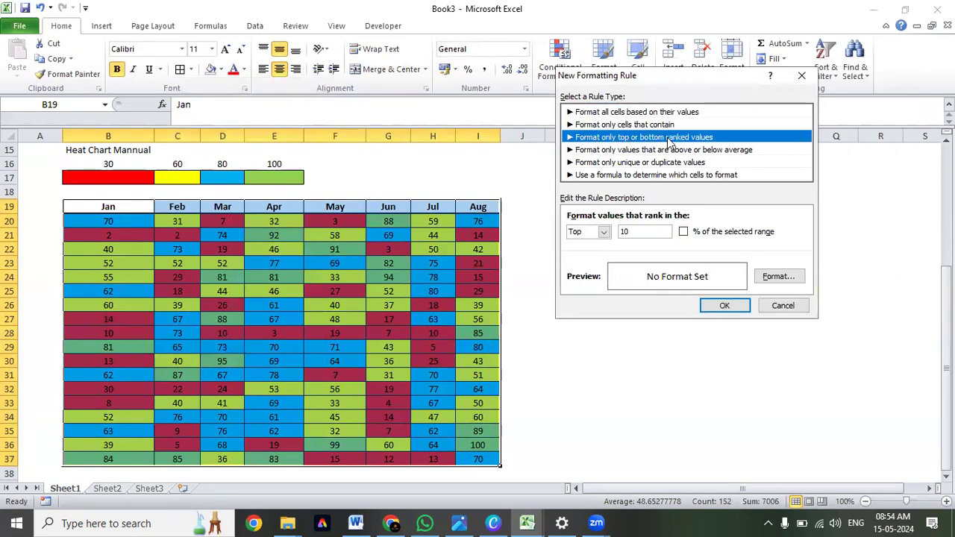
click(603, 232)
click(605, 236)
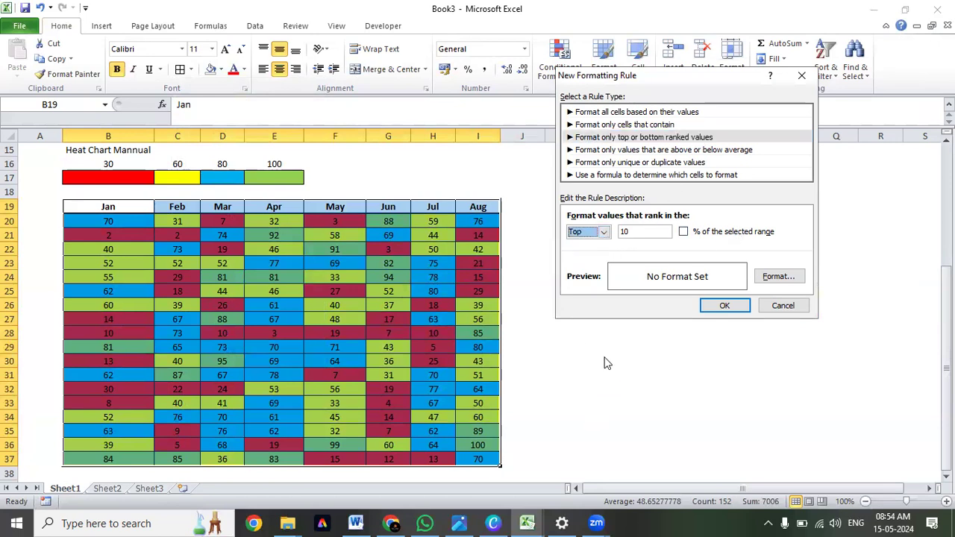
key(Escape)
click(595, 220)
click(615, 193)
click(616, 215)
click(615, 206)
click(561, 203)
Merge and center K17:L17 and enter the title "TOP & Bottom" in it.
click(565, 180)
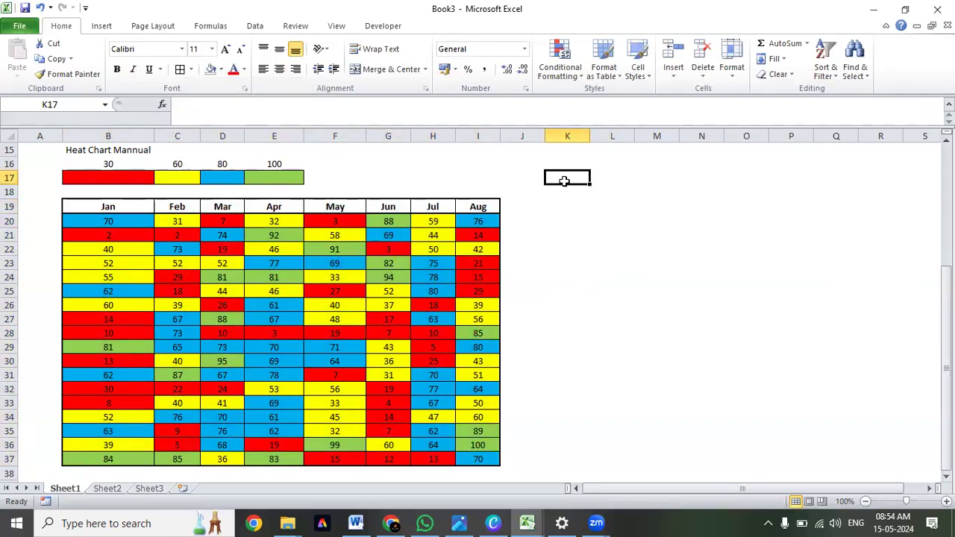
key(shift+Right)
key(alt+h)
text(mcTOP)
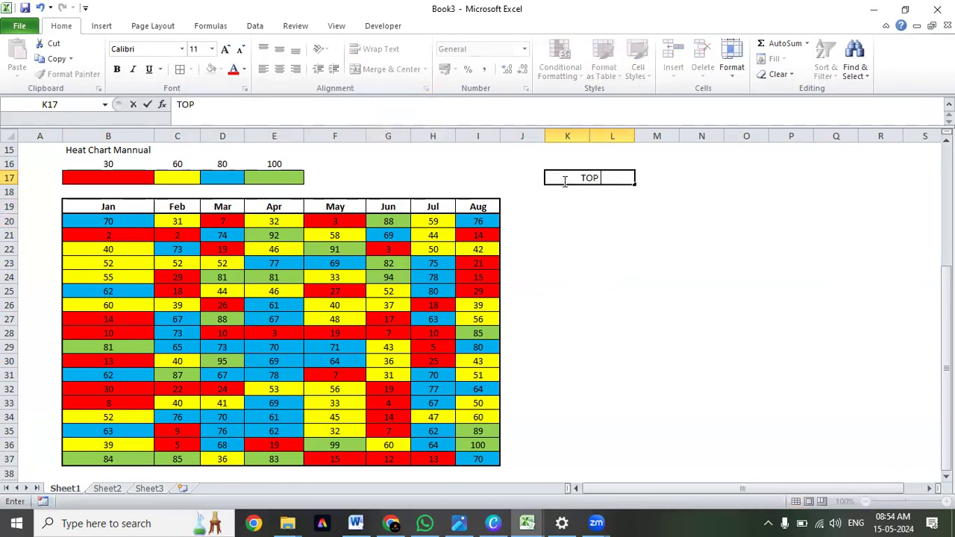
text( & Bottom)
key(Return)
click(565, 179)
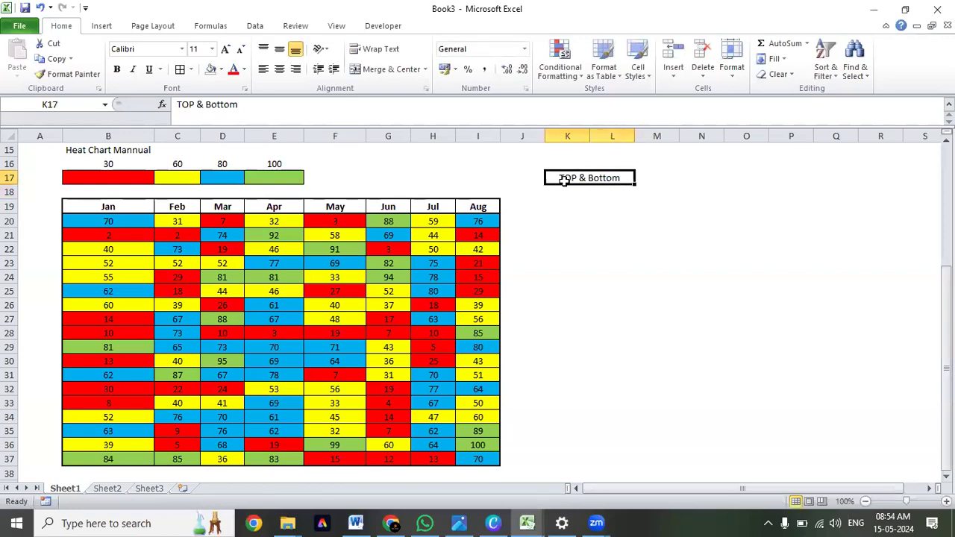
Enter the column headers Sales in K19 and Profit in L19.
key(Return)
key(Return)
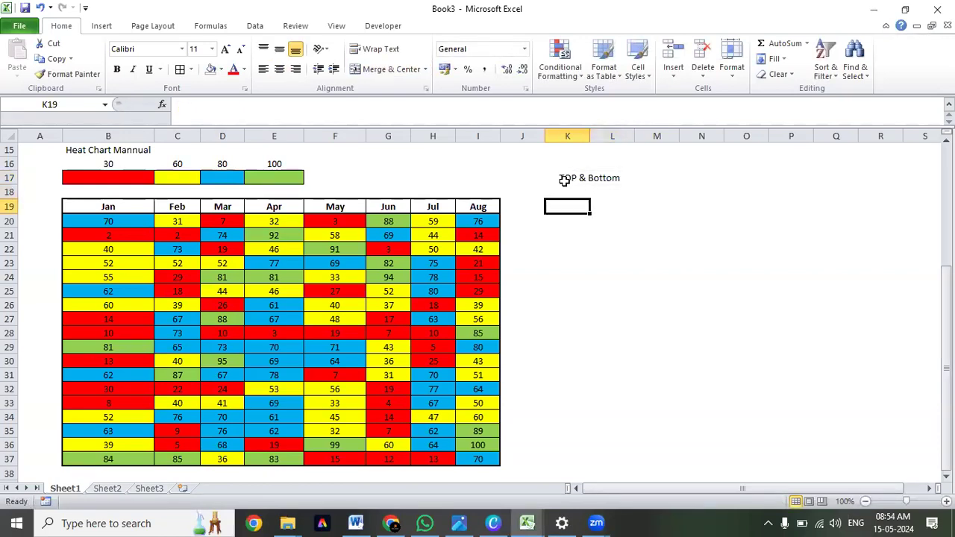
text(SAles)
key(Return)
key(Up)
key(Right)
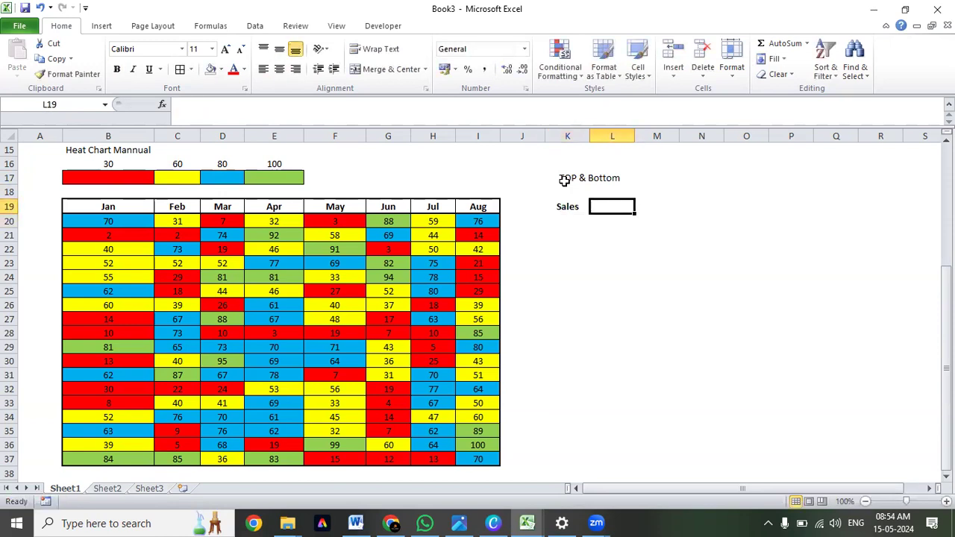
text(Profit)
key(Return)
key(Left)
Enter the formula +RANDBETWEEN(10,1000) in K20 under the Sales header.
text(+ra)
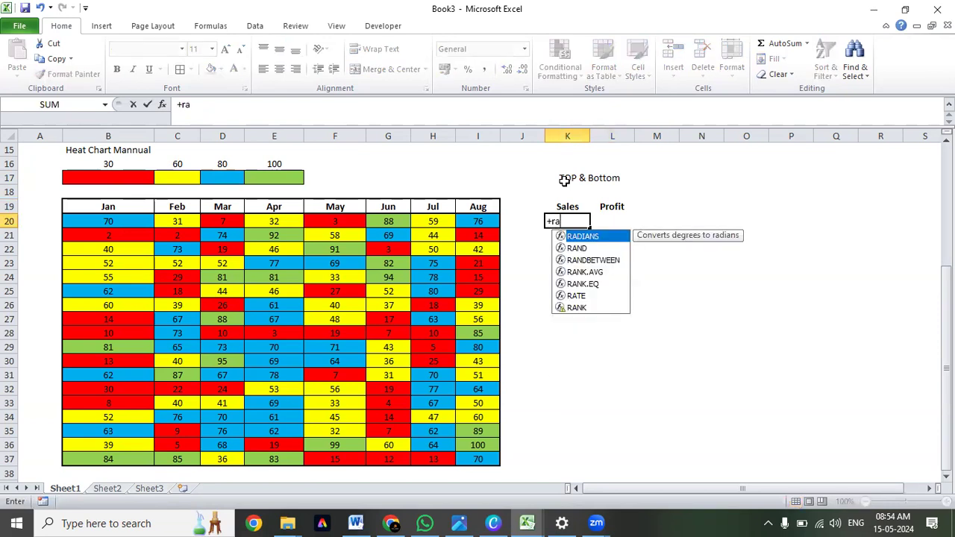
text(n)
key(Down)
key(Tab)
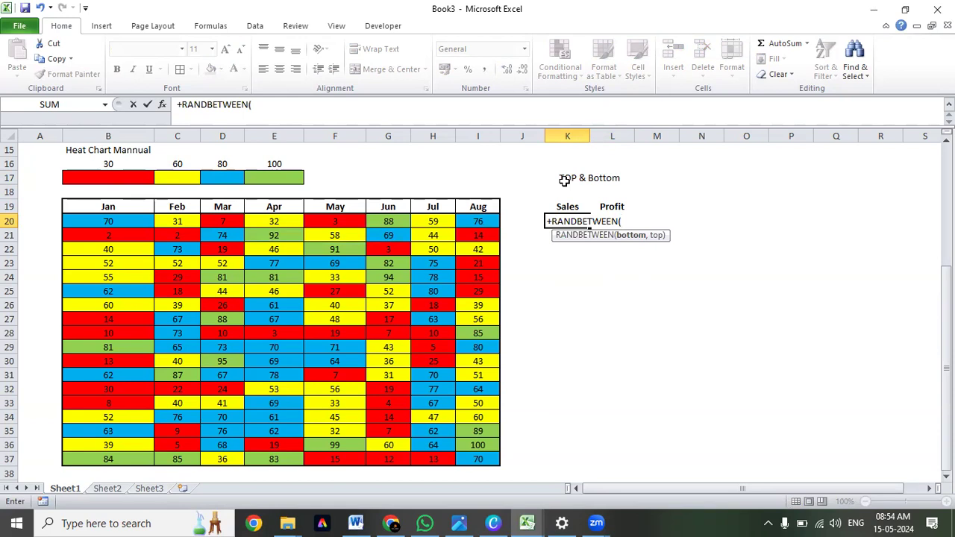
text(10,1000))
key(Return)
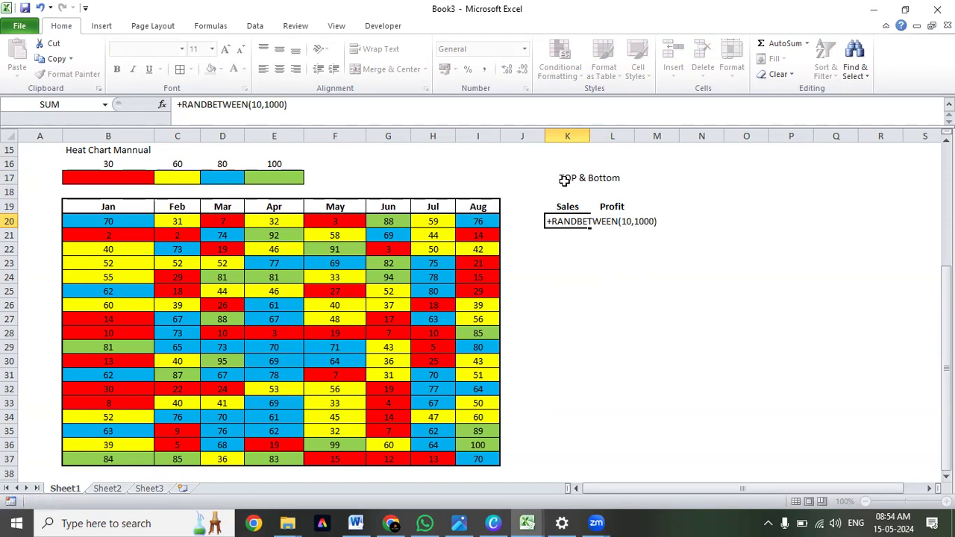
key(Up)
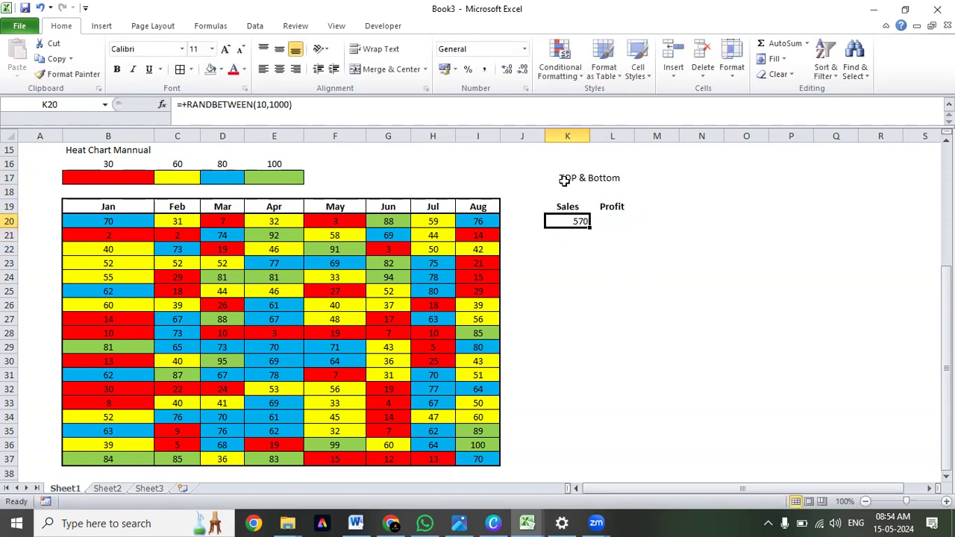
Center K20 and copy its random-number formula down through K37.
key(ctrl+e)
key(ctrl+c)
key(shift+Down)
key(shift+Down)
key(shift+Down)
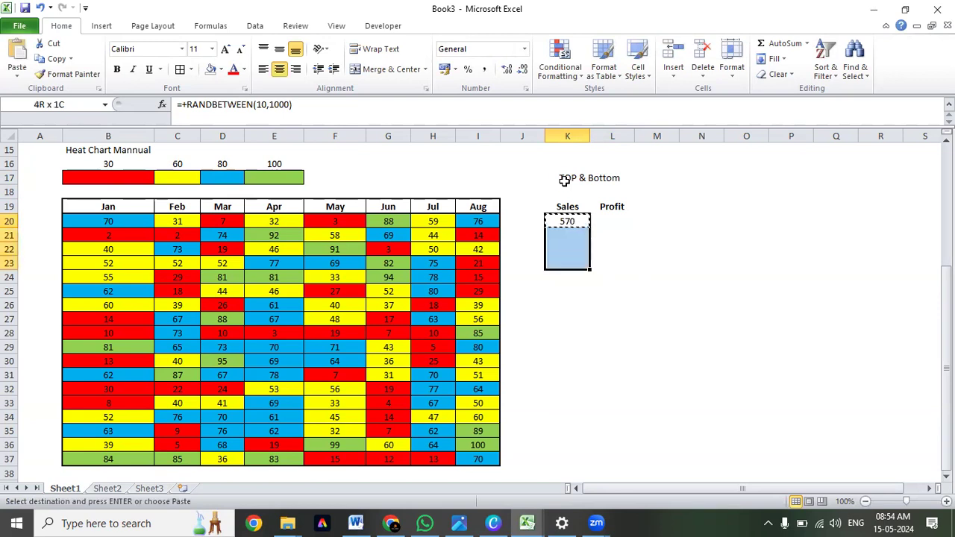
key(shift+Down)
key(shift+Down)
key(shift+Down)
key(shift+Down)
key(shift+Down)
key(shift+Down)
key(shift+Down)
key(shift+Down)
key(shift+Down)
key(shift+Down)
key(shift+Down)
key(shift+Down)
key(shift+Down)
key(shift+Down)
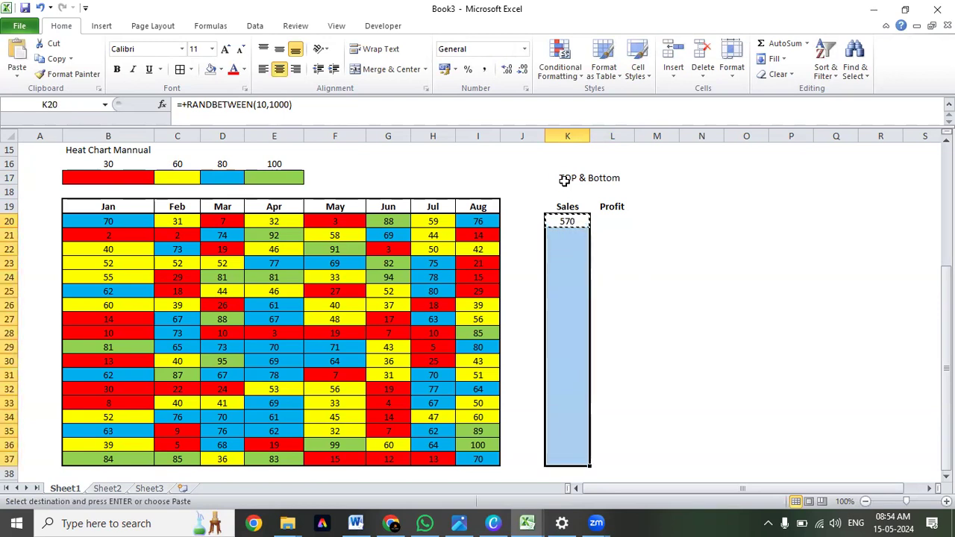
key(ctrl+v)
key(Escape)
key(Up)
key(Down)
Apply all borders to the Sales cells K20:K37.
key(ctrl+shift+Down)
key(Up)
key(Down)
key(ctrl+shift+Down)
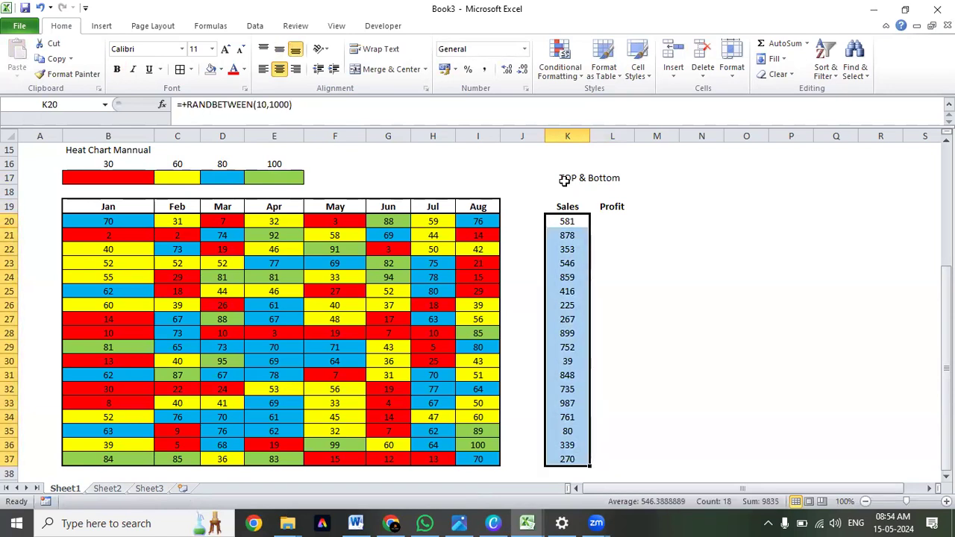
key(alt+h)
key(b)
key(a)
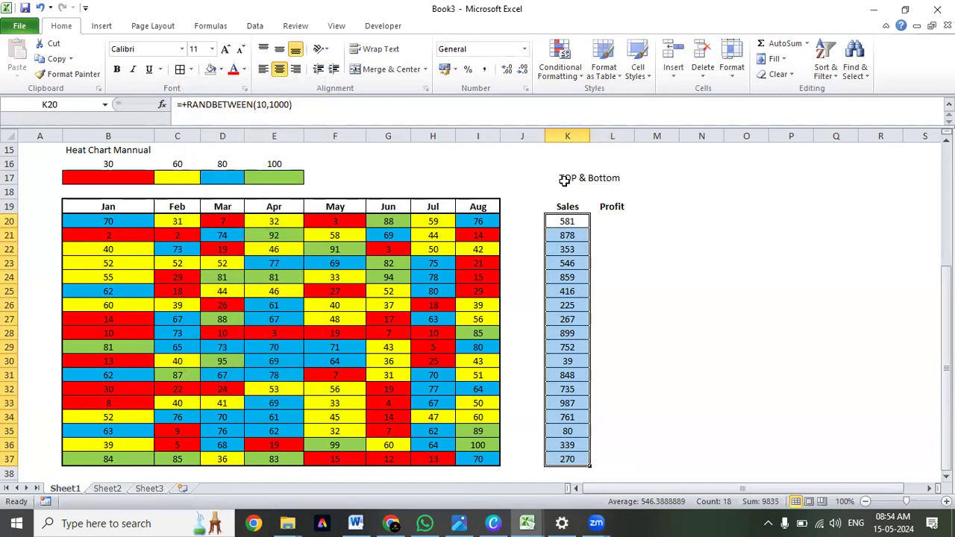
key(Up)
key(Down)
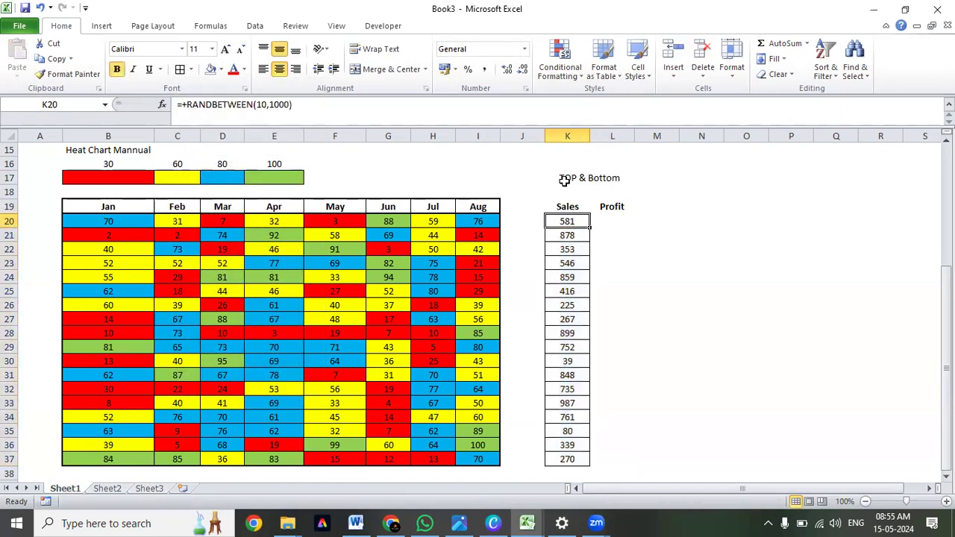
key(ctrl+shift+Down)
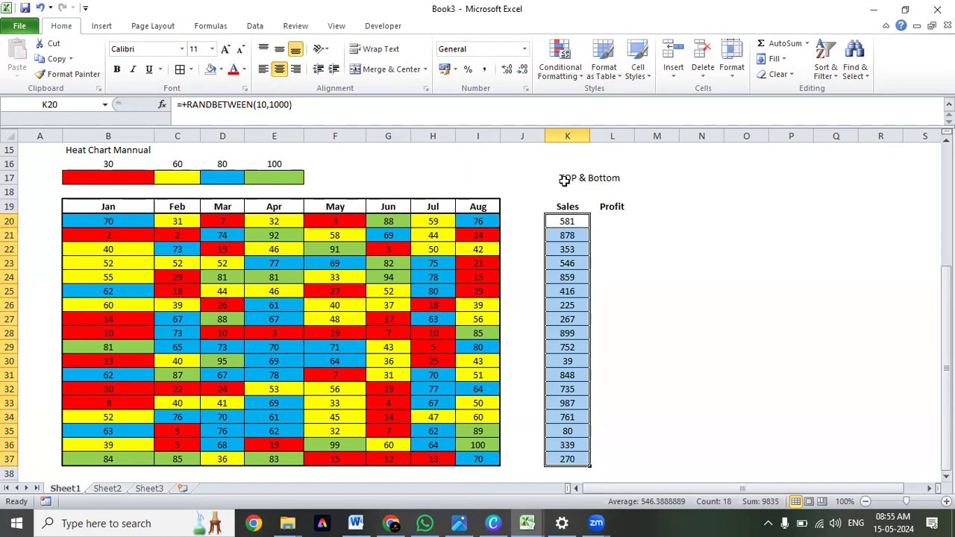
key(Down)
key(Up)
key(ctrl+shift+Down)
key(Up)
key(Down)
key(ctrl+shift+Down)
key(Up)
key(Down)
key(ctrl+shift+Down)
Replace the Sales formulas in K20:K37 with their static values using a values-only paste.
key(Up)
key(Down)
key(ctrl+shift+Down)
key(ctrl+c)
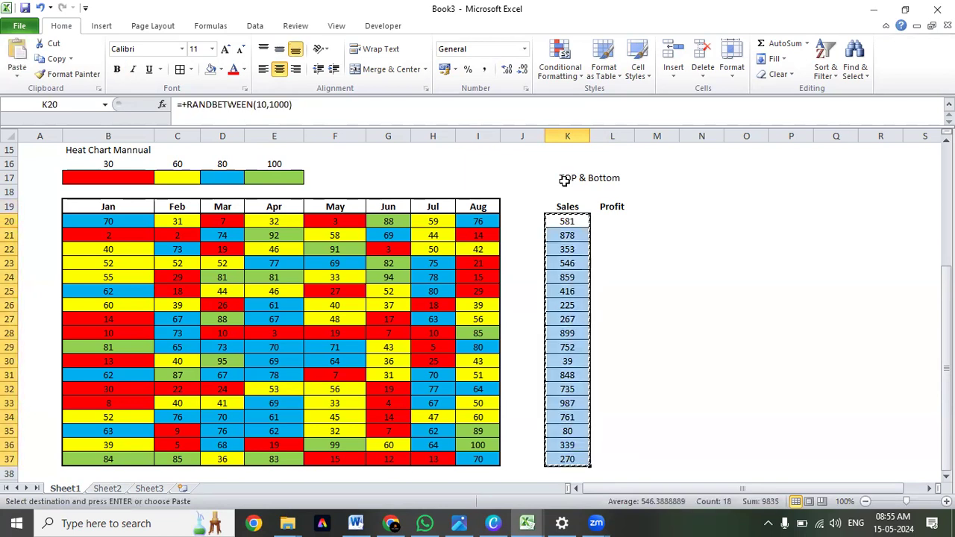
key(alt+e)
key(s)
key(v)
key(Return)
key(Escape)
key(Up)
key(Down)
key(shift+Down)
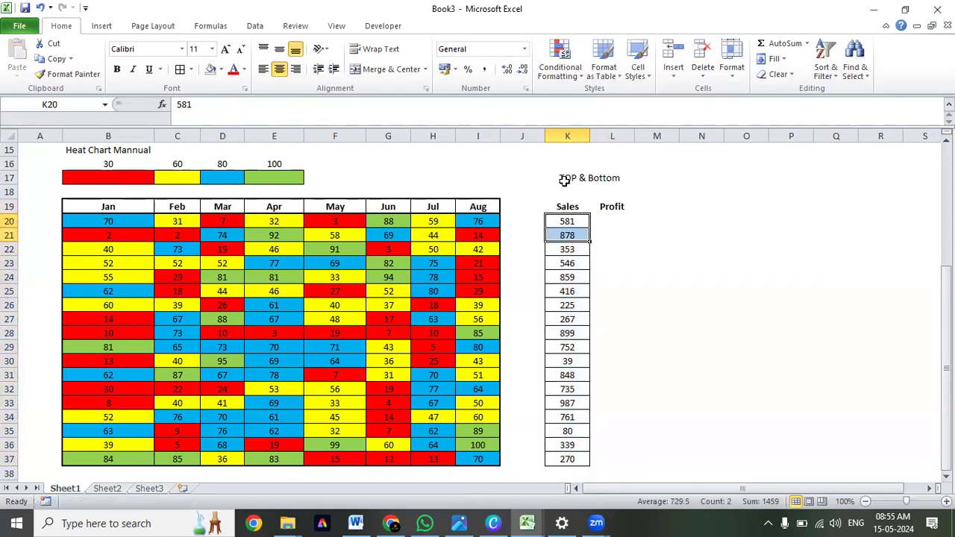
key(Down)
key(Down)
key(Up)
key(Up)
key(Down)
key(Down)
key(Down)
key(Down)
key(Down)
key(Down)
key(Down)
key(Down)
key(Down)
key(Down)
key(Down)
key(Down)
key(Down)
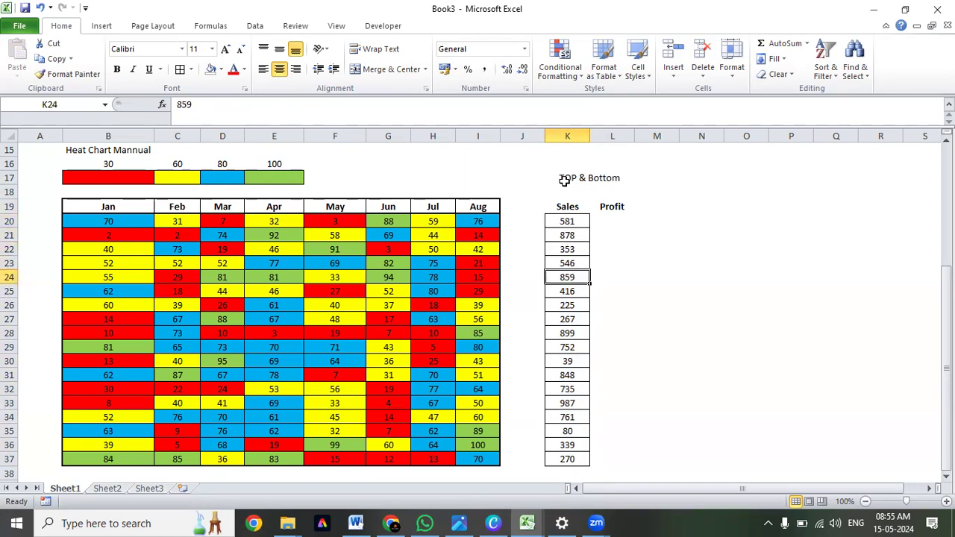
key(ctrl+Up)
key(Down)
key(ctrl+shift+Down)
key(Up)
key(Down)
key(Right)
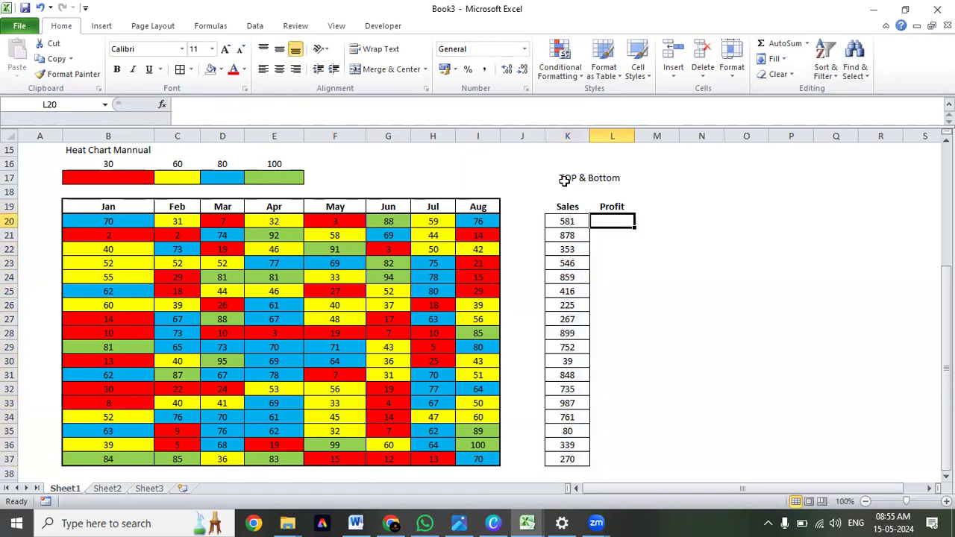
Undo the values-only paste in the Sales column.
key(Left)
key(ctrl+z)
key(Escape)
Copy the bordered Sales formulas from K20:K37 into the Profit column starting at L20.
key(ctrl+c)
key(Right)
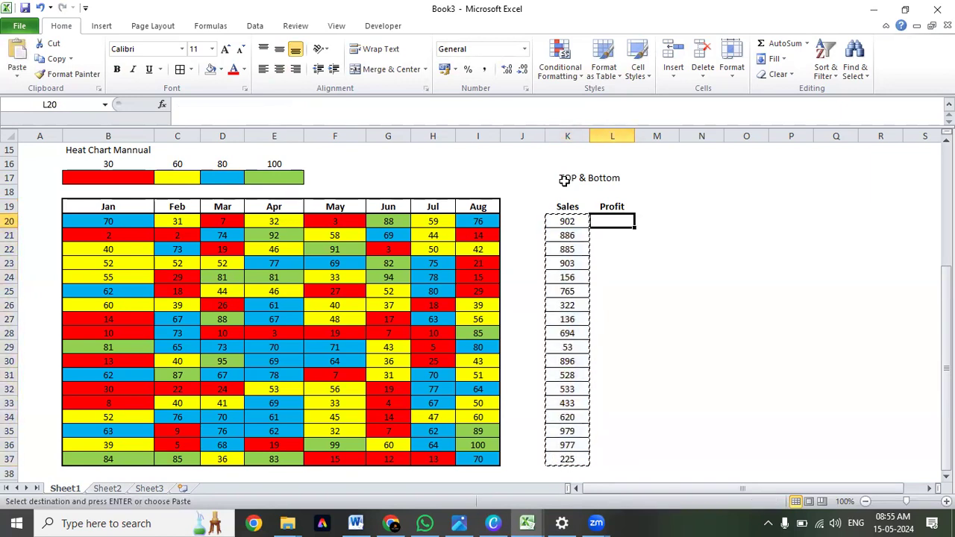
key(ctrl+v)
key(Escape)
key(Left)
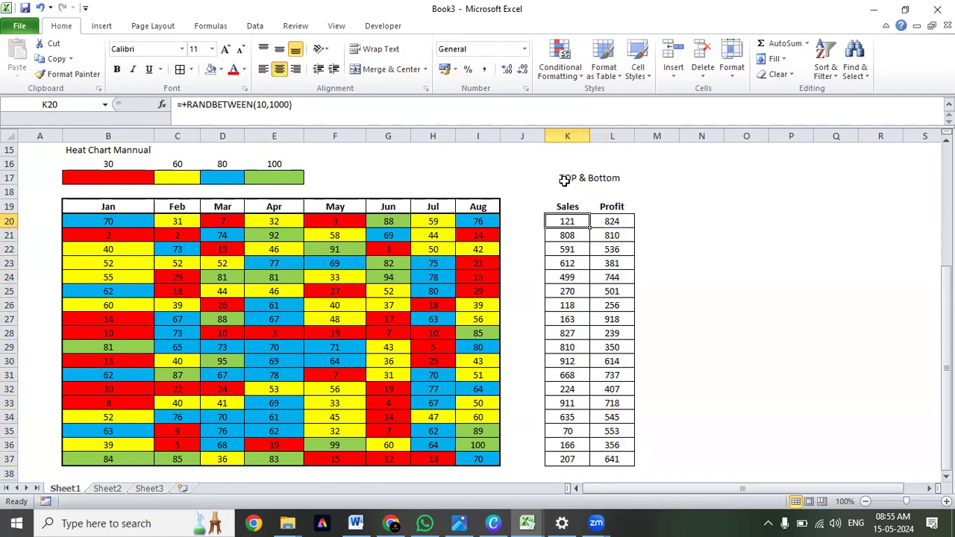
Convert the Sales and Profit formulas in K20:L37 to static values with a values-only paste.
key(shift+Right)
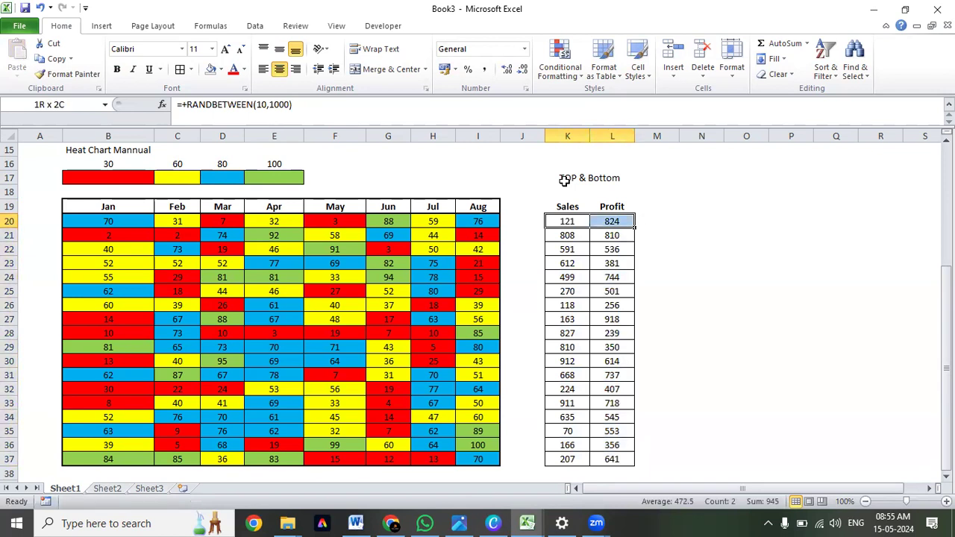
key(ctrl+shift+Down)
key(ctrl+c)
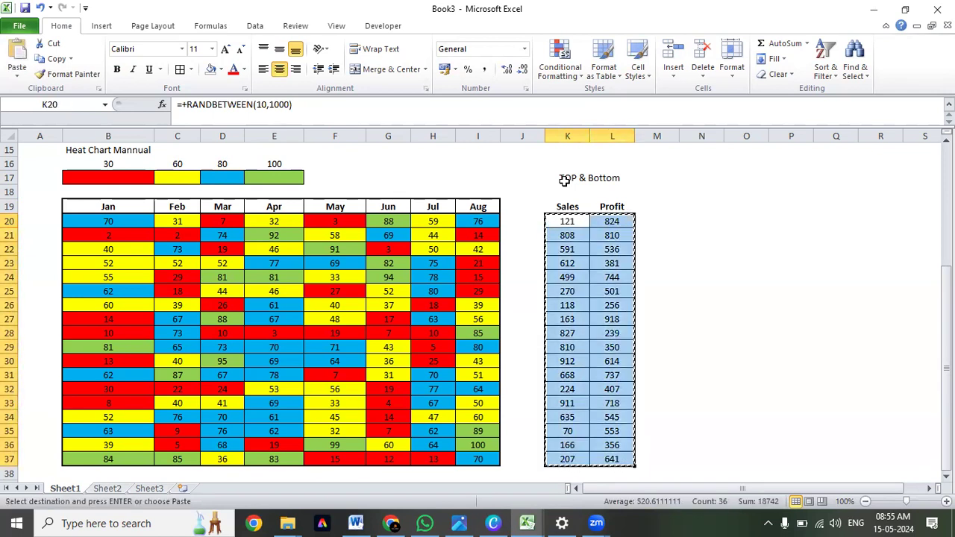
key(alt+e)
key(s)
key(v)
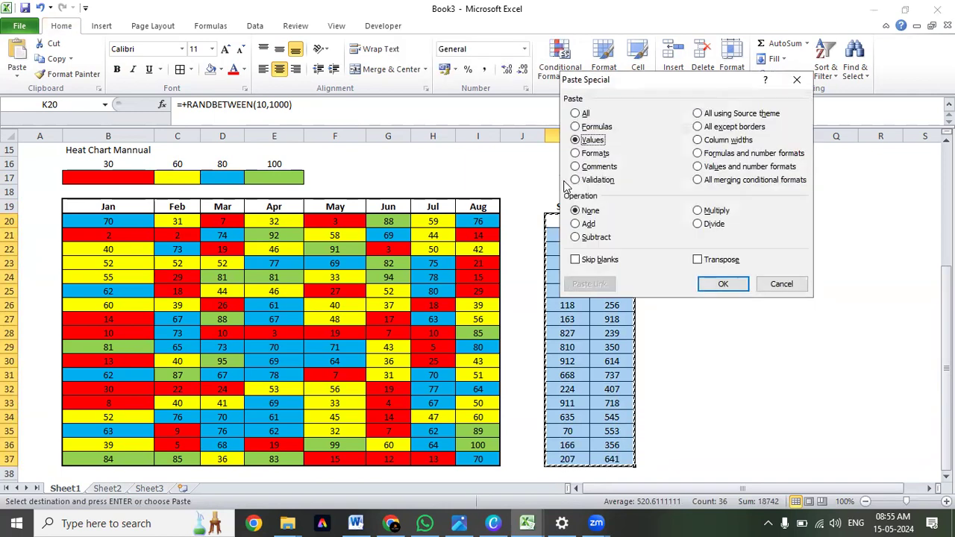
key(Return)
key(Escape)
Review the Sales figures in K20:K37 and the Profit figures in L20:L37.
key(Up)
key(Right)
key(Down)
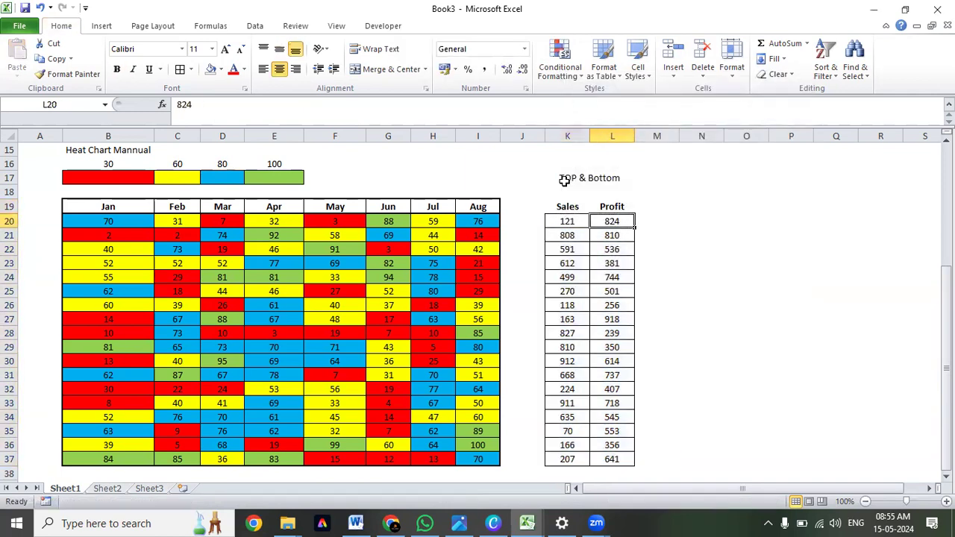
key(ctrl+shift+Down)
key(Left)
key(Right)
key(ctrl+shift+Down)
key(Left)
key(ctrl+shift+Down)
key(Up)
key(Right)
key(Down)
key(Left)
key(Up)
key(shift+Right)
key(Down)
key(ctrl+shift+Down)
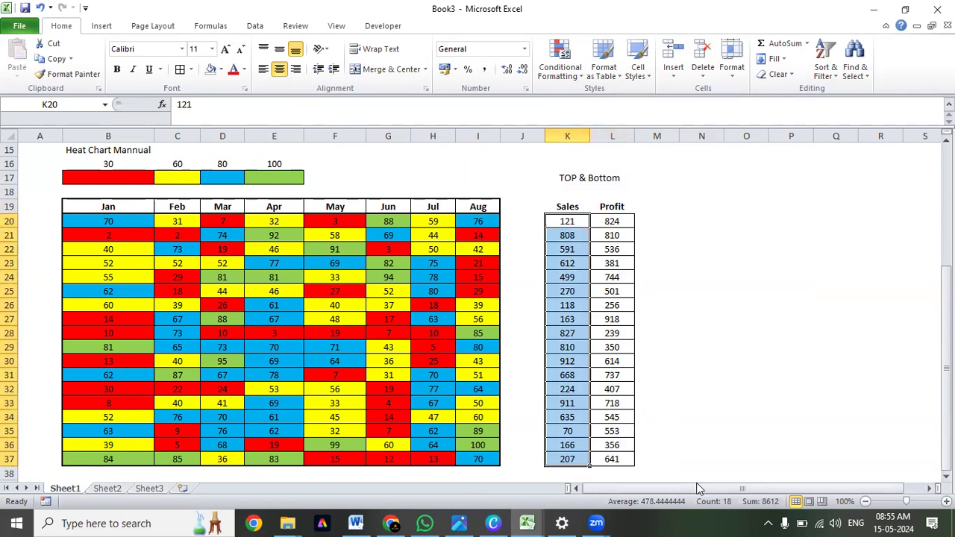
drag(556, 221, 583, 461)
drag(613, 222, 623, 458)
drag(568, 222, 572, 457)
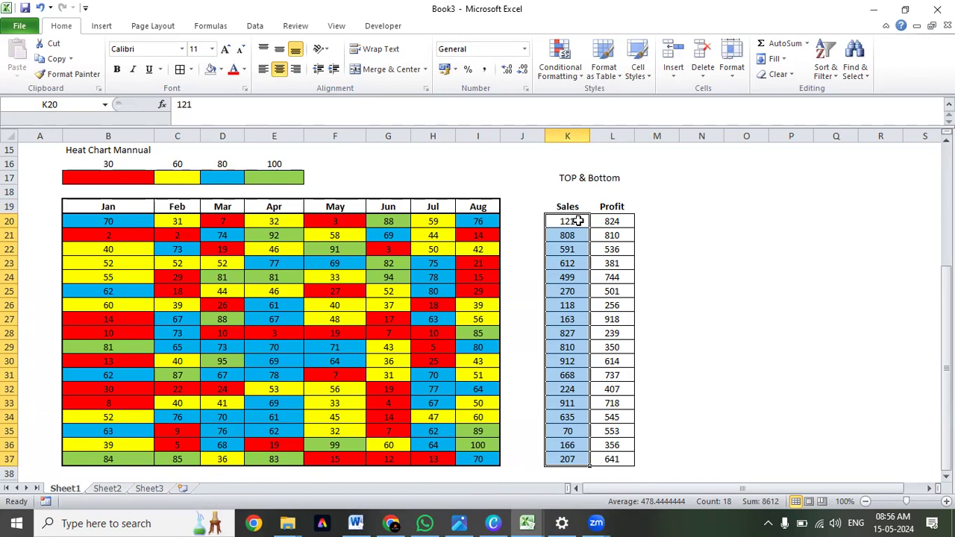
Start a Top 10 Items conditional formatting rule on the Sales values in K20:K37 and set its rank count to 3.
key(alt+h)
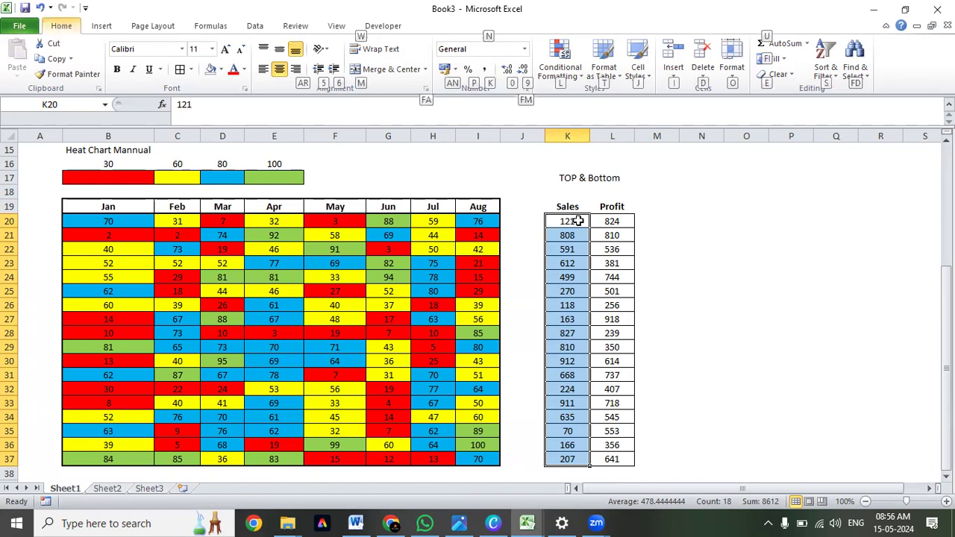
key(l)
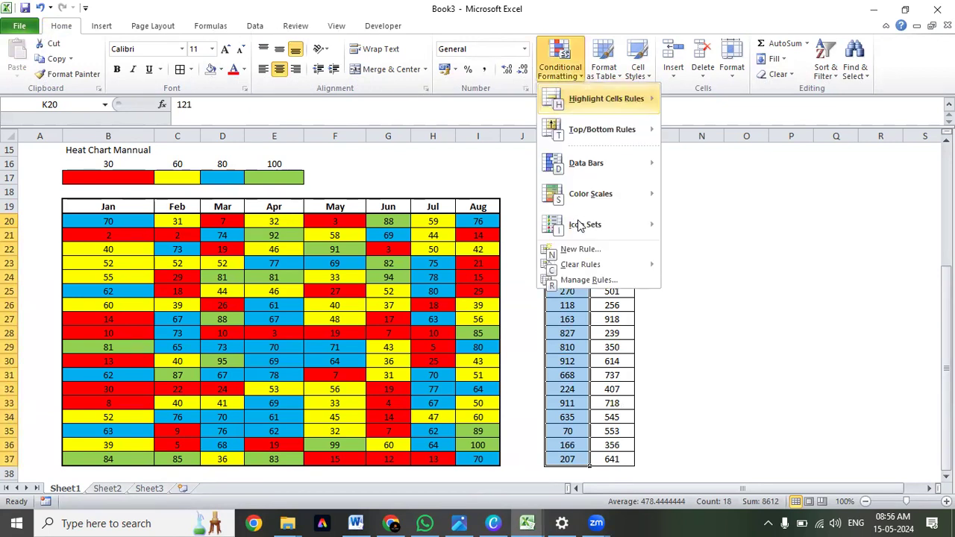
key(Down)
key(Right)
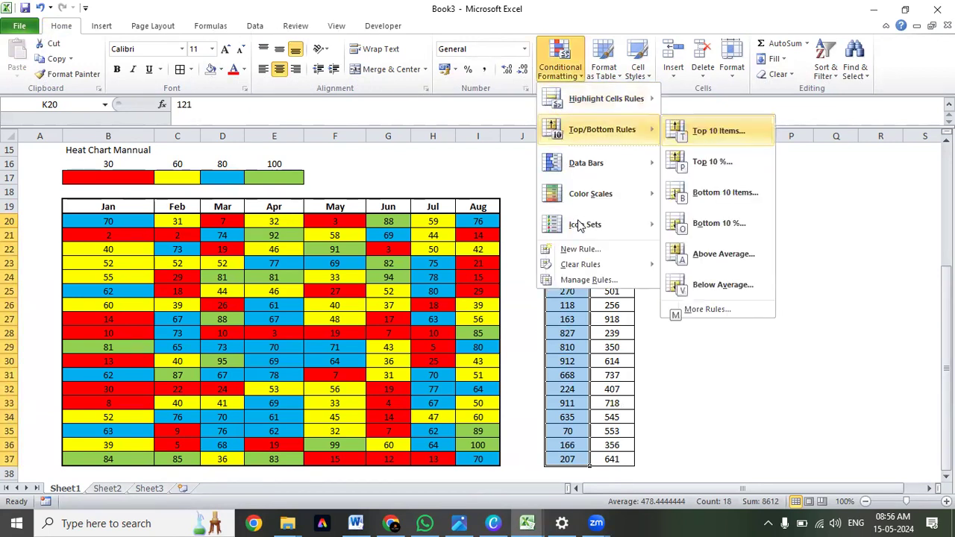
key(Down)
key(Down)
key(Up)
key(Up)
key(Return)
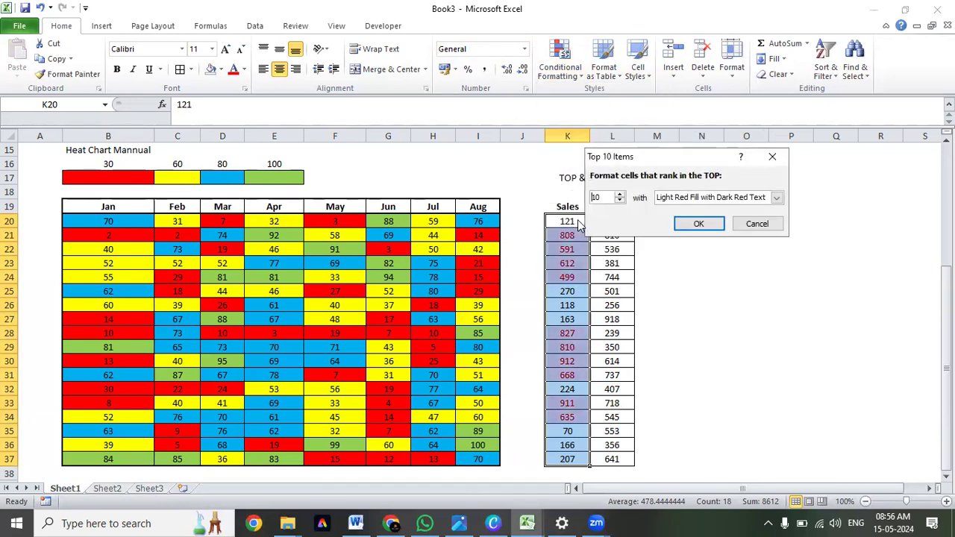
drag(603, 197, 577, 198)
text(3)
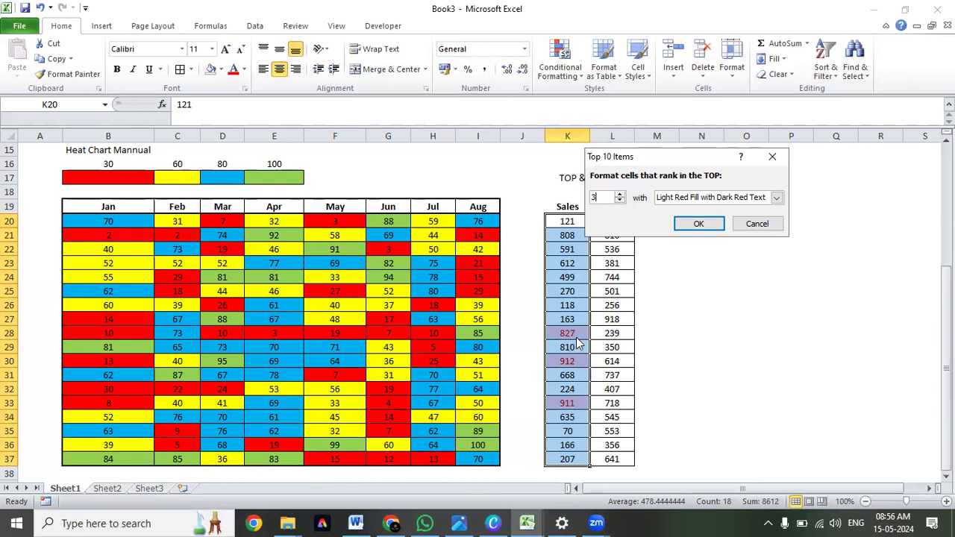
Give the top 3 rule a custom format with a light green fill and apply it to the Sales column.
click(776, 197)
click(735, 265)
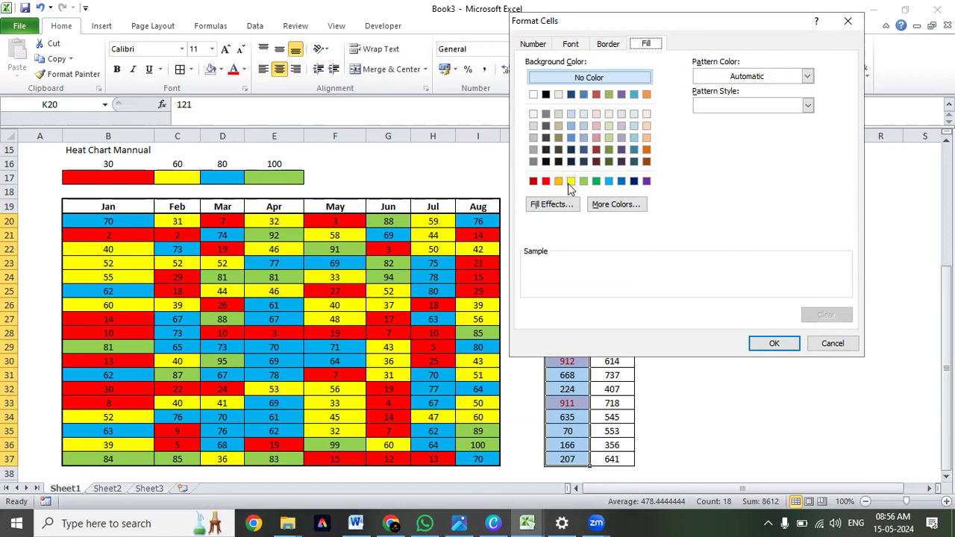
click(583, 181)
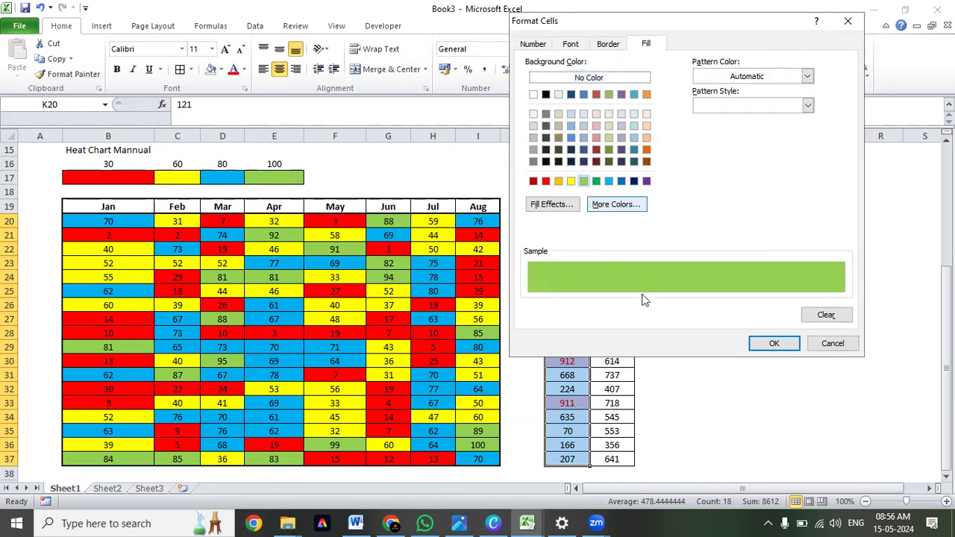
click(774, 345)
click(703, 224)
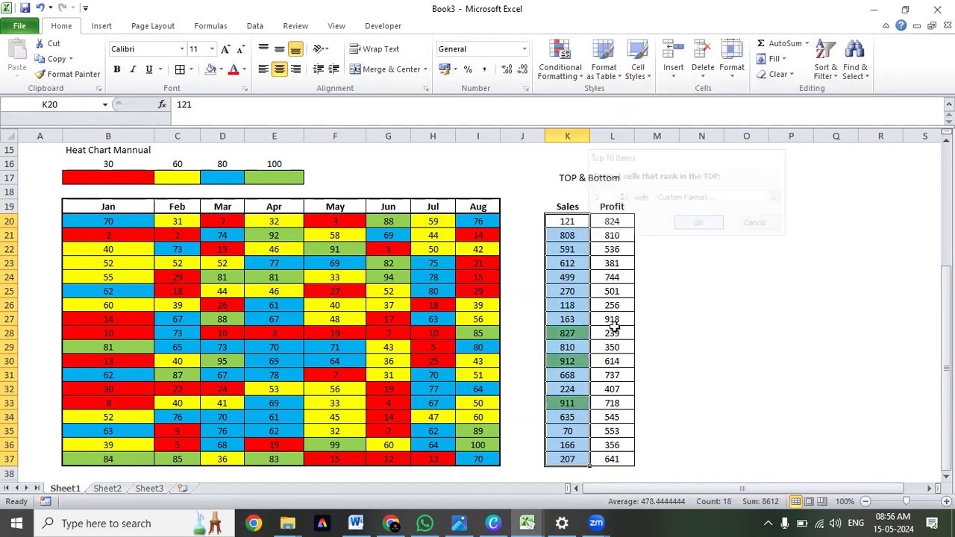
Change the Sales value in K21 to 999 to test the top 3 rule.
click(567, 334)
drag(566, 221, 567, 459)
click(550, 305)
click(563, 235)
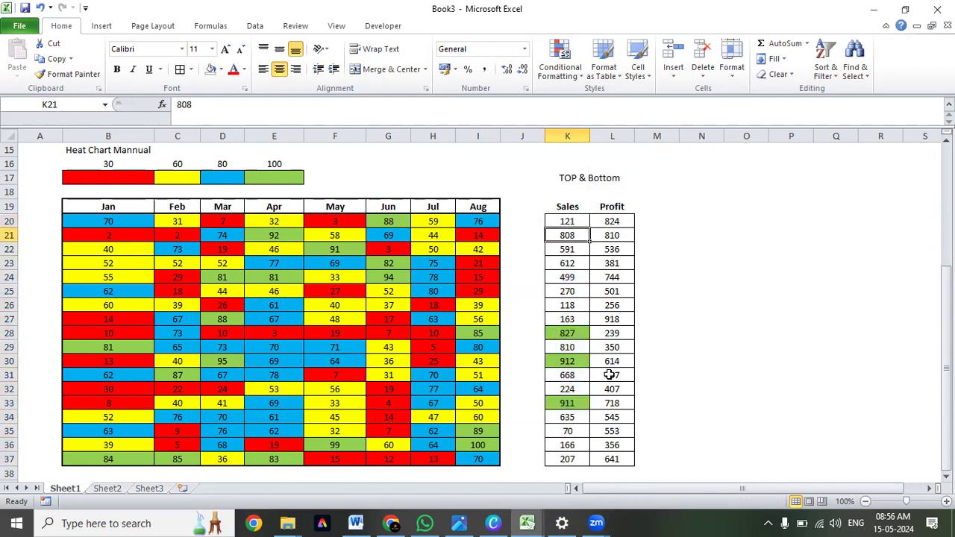
text(999)
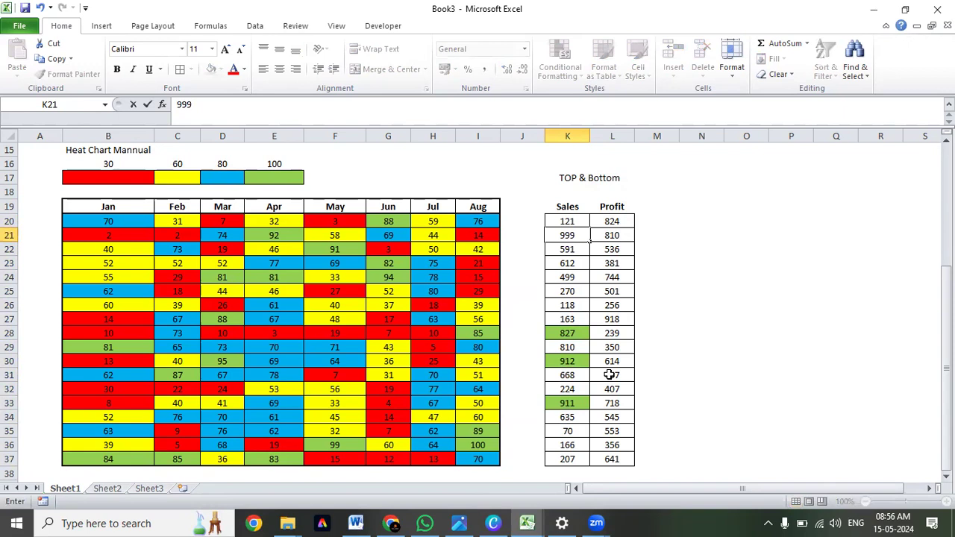
key(Return)
key(Up)
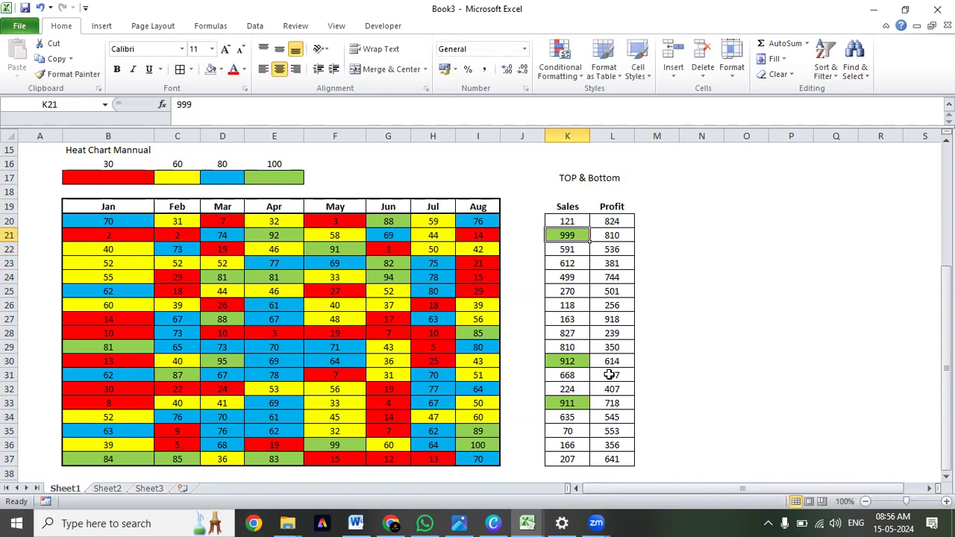
Examine which Sales cells in column K are highlighted by the top 3 rule after the K21 change.
key(Down)
key(Down)
key(Down)
key(Down)
key(Down)
key(Down)
key(Down)
key(Down)
key(Down)
key(Down)
key(Down)
key(Down)
key(Down)
key(Down)
key(Up)
key(Up)
key(Up)
key(Up)
key(Up)
key(Down)
key(Down)
key(Down)
key(Up)
Change the Sales value in K22 to 998.
key(Up)
key(Up)
key(Down)
key(Down)
key(Down)
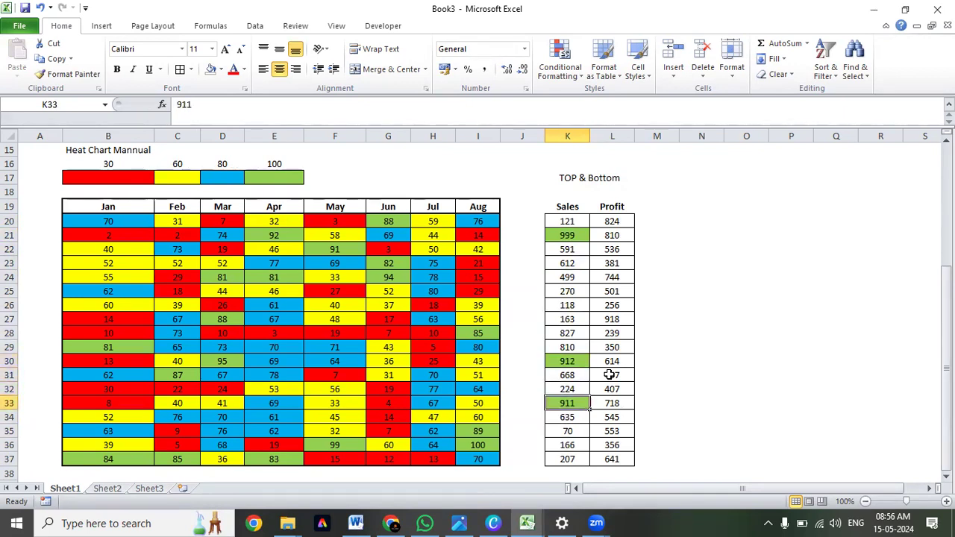
key(Up)
key(Up)
key(Up)
key(Up)
key(Up)
key(Up)
key(Up)
key(Up)
key(Up)
key(Up)
key(Up)
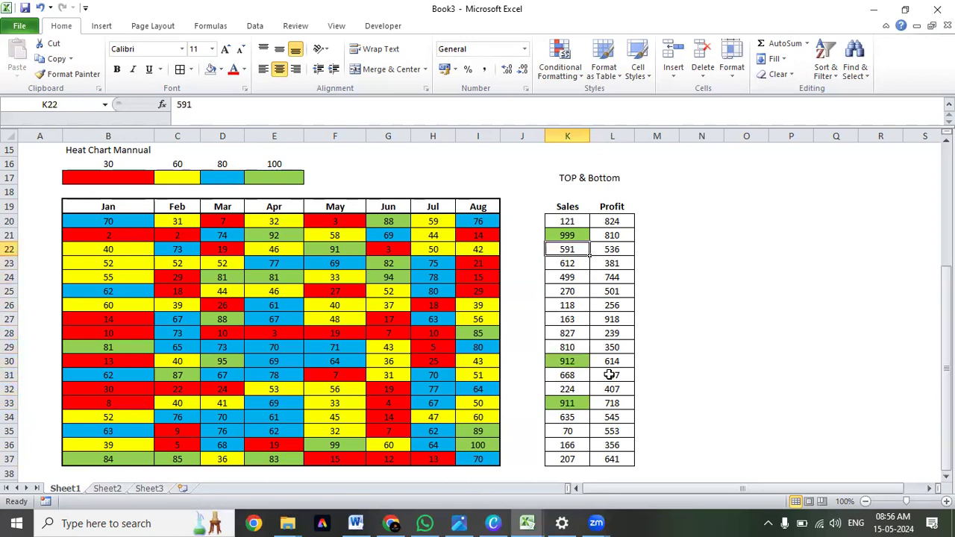
text(998)
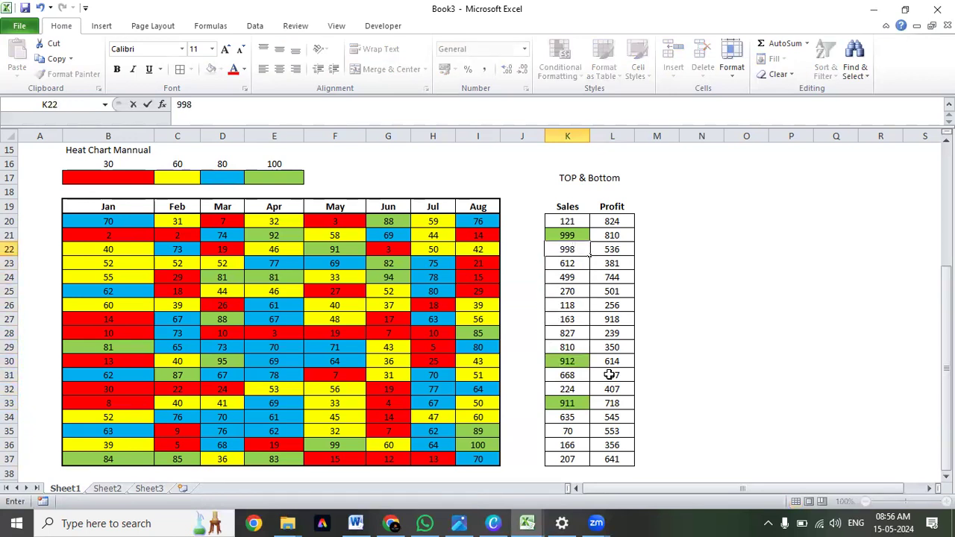
key(Return)
Review the highlighted Sales cells in column K after the K22 change.
key(Down)
key(Down)
key(Down)
key(Down)
key(Down)
key(Down)
key(Down)
key(Down)
key(Down)
key(Down)
key(Down)
key(Down)
key(Up)
key(Up)
key(Up)
key(Up)
key(Up)
key(Up)
key(Up)
key(Up)
key(Up)
key(Up)
key(Up)
key(Up)
key(Up)
key(Up)
key(Up)
key(Down)
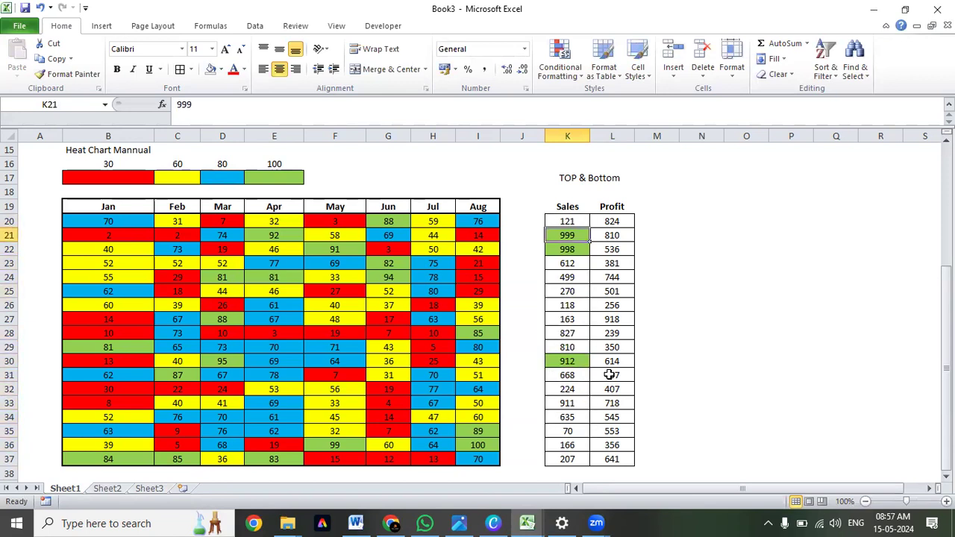
key(Down)
key(Down)
key(Down)
key(Down)
key(Down)
key(Down)
key(Down)
key(Down)
key(Down)
key(Down)
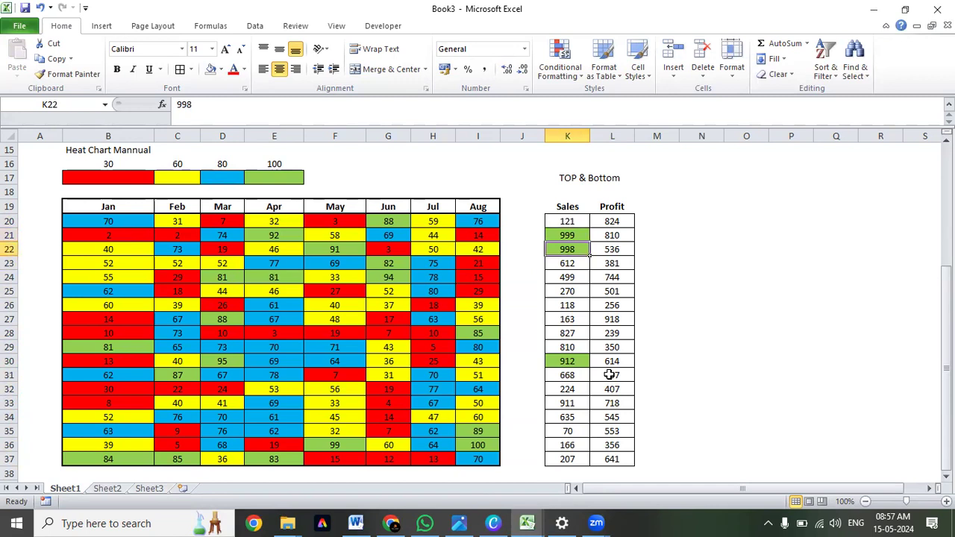
key(Down)
key(Down)
key(Down)
key(Down)
key(Down)
key(Down)
key(Down)
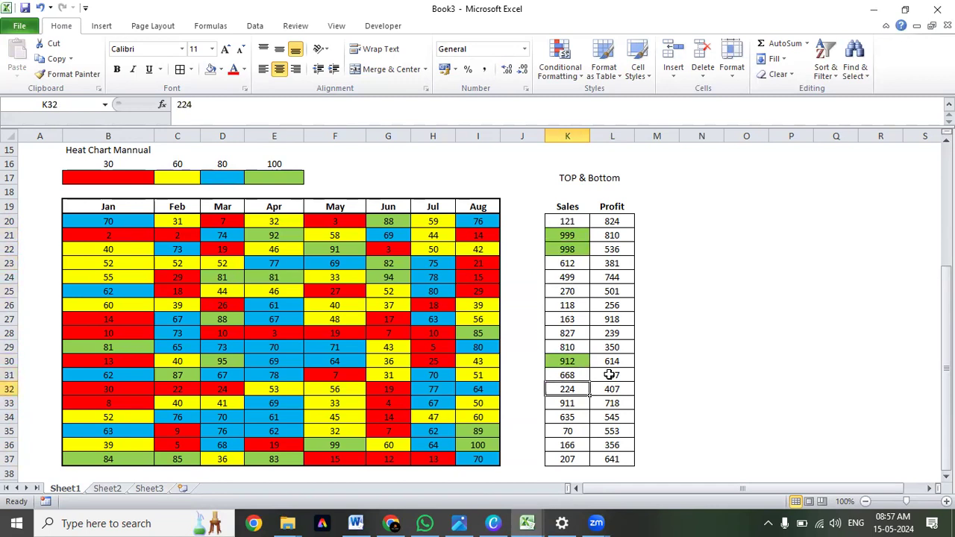
key(Up)
key(Up)
key(Up)
key(Up)
key(Up)
key(Up)
key(Up)
key(Up)
key(Up)
key(Up)
key(Up)
key(Up)
key(Up)
key(Up)
key(Up)
key(Up)
key(Up)
key(Up)
key(Up)
key(Down)
key(Down)
key(Down)
key(Down)
key(Down)
key(Down)
key(Down)
key(Down)
key(Down)
key(Down)
key(Down)
key(Down)
key(Down)
key(Down)
key(Up)
key(Up)
key(Up)
key(Down)
key(Down)
key(Down)
key(Up)
key(Up)
key(Up)
key(Up)
key(Up)
key(Up)
key(Up)
key(Up)
key(Up)
key(Up)
key(Up)
key(Up)
key(Up)
key(Up)
key(Up)
key(Up)
key(Up)
key(Up)
key(Up)
key(Up)
key(Down)
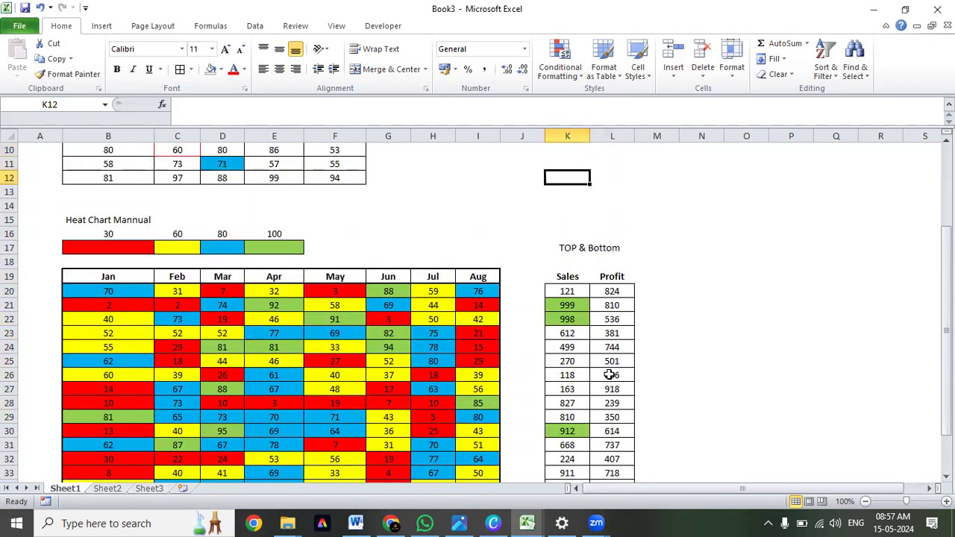
key(Down)
key(Down)
key(Down)
key(Down)
key(Down)
key(Down)
key(Down)
key(Down)
key(Down)
key(Down)
key(Down)
key(Down)
key(Down)
key(Down)
key(Down)
key(Down)
key(Down)
key(Down)
key(Up)
key(Up)
key(Up)
key(Up)
key(Up)
key(Up)
key(Up)
key(Up)
key(Up)
key(Up)
Start a Bottom 10 Items conditional formatting rule on the Sales values in K21:K37 and set its rank count to 3.
key(Down)
key(ctrl+shift+Down)
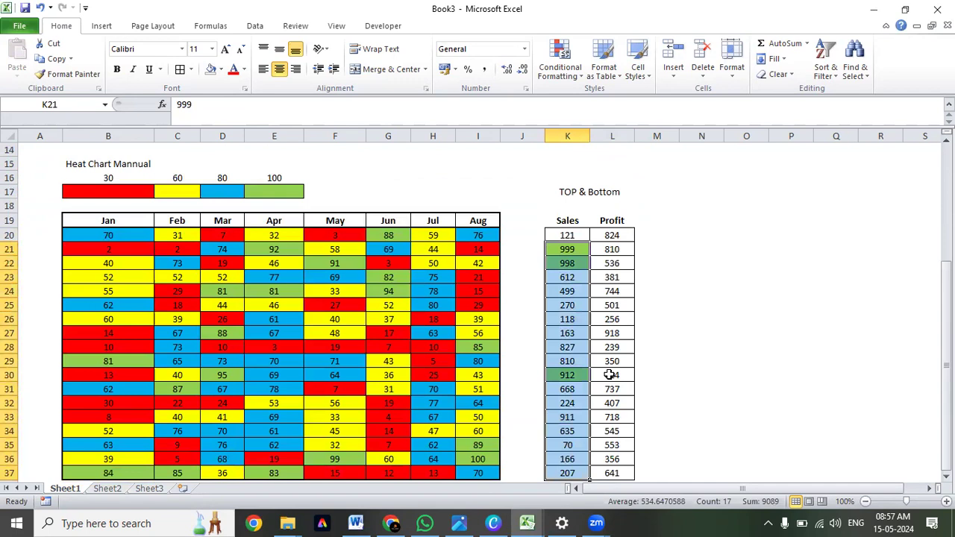
click(559, 66)
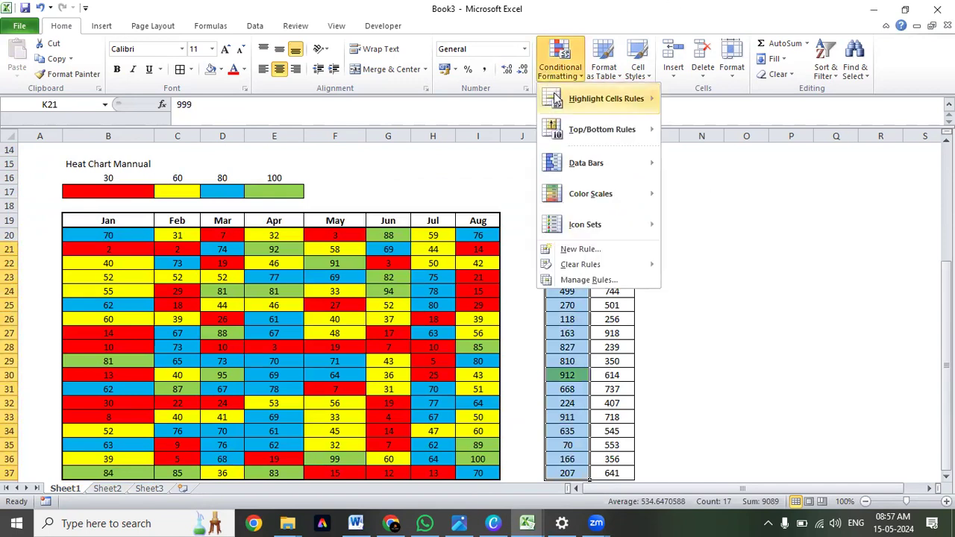
mouse_move(585, 142)
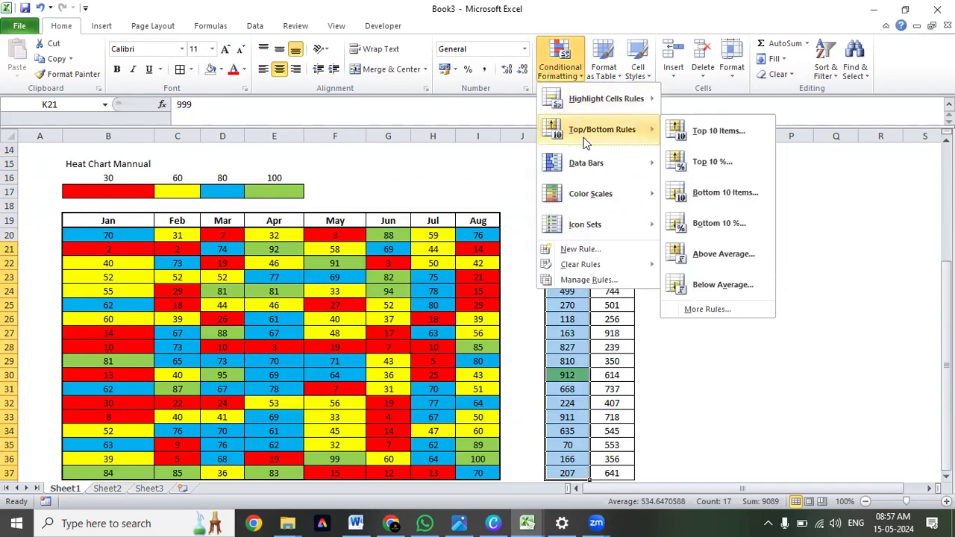
click(732, 191)
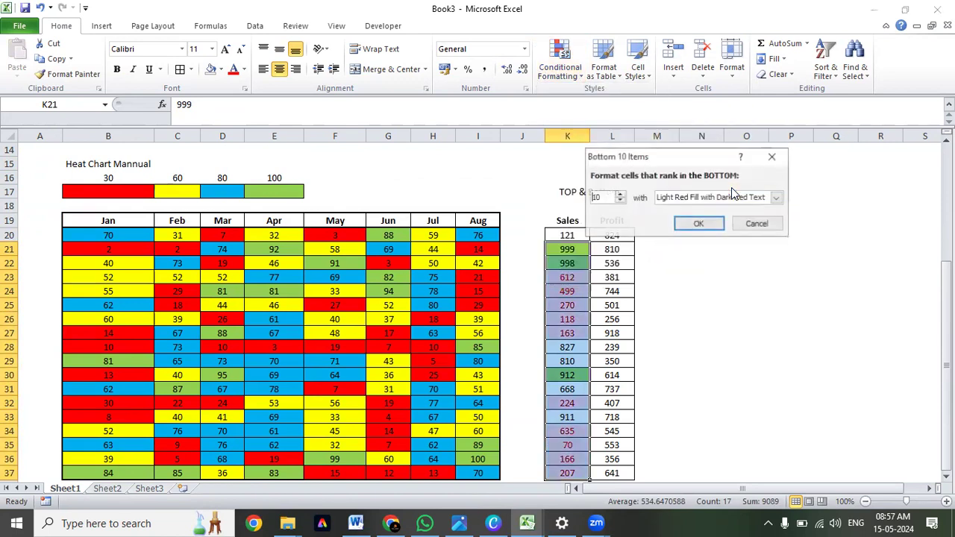
double_click(589, 197)
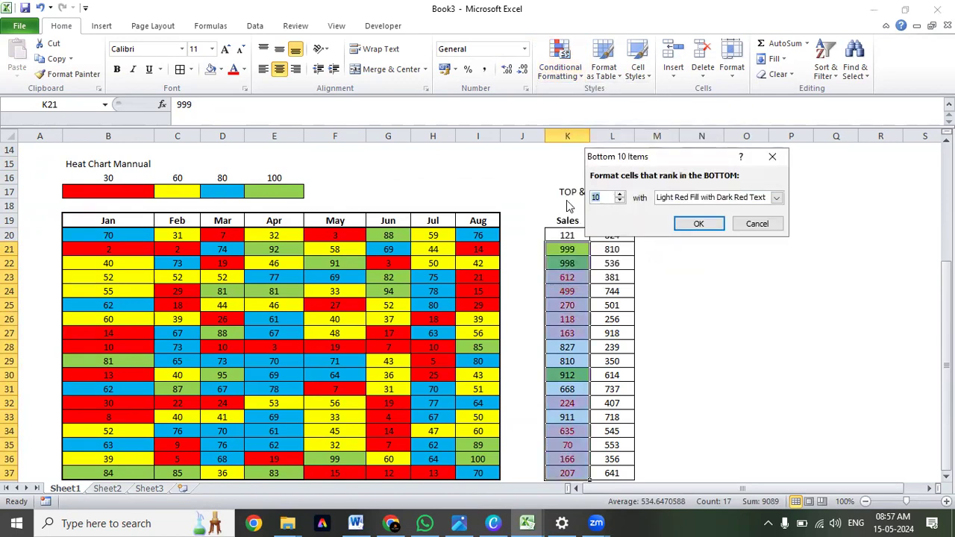
text(3)
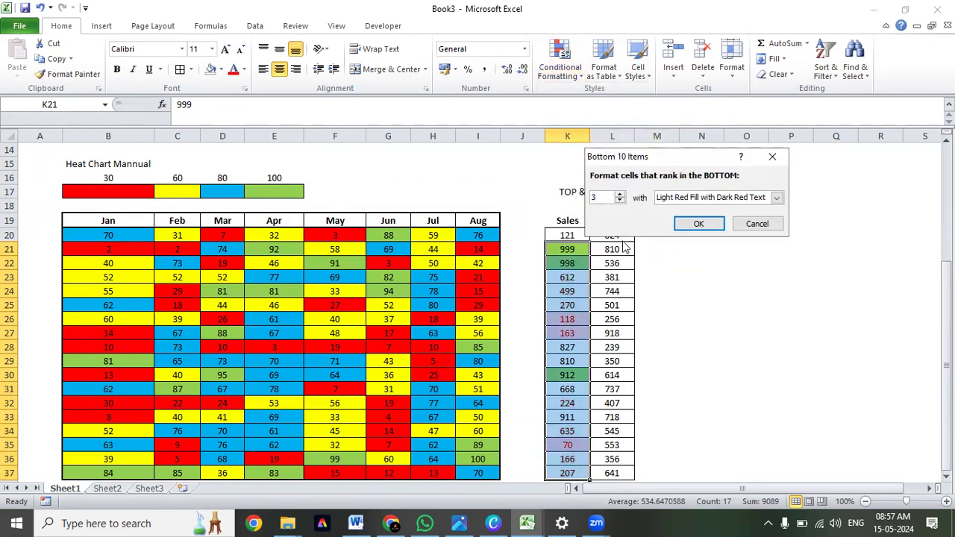
Give the bottom 3 rule a custom format with a red fill and apply it to K21:K37.
click(776, 197)
click(716, 266)
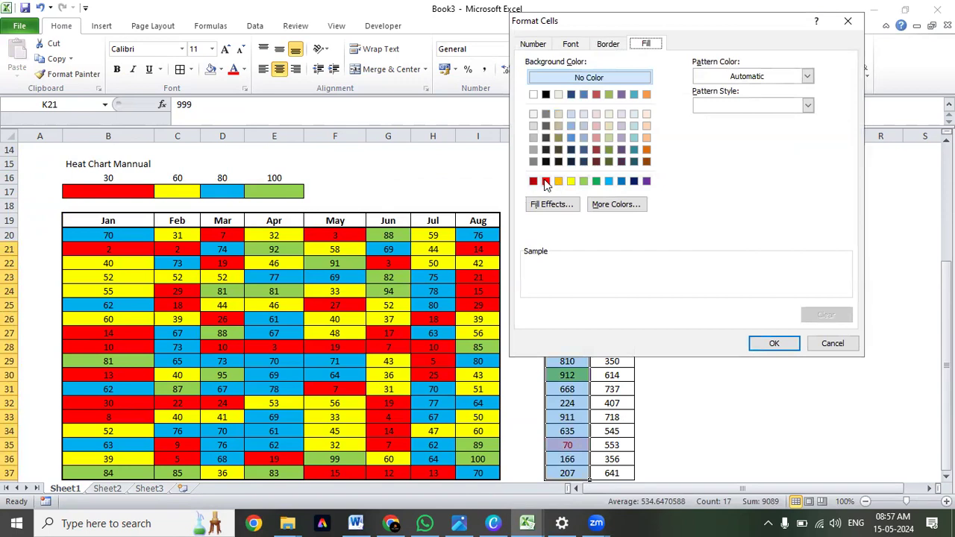
click(546, 180)
click(776, 343)
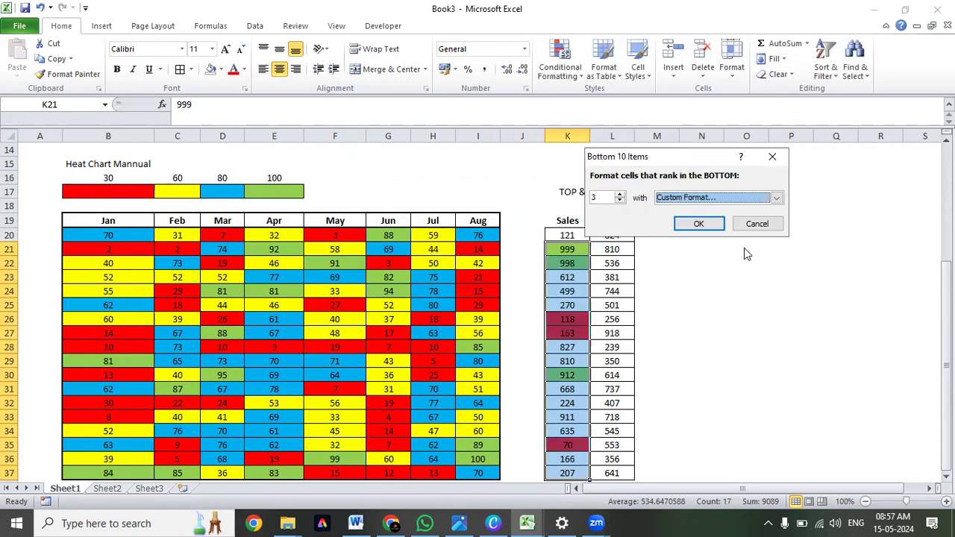
click(698, 228)
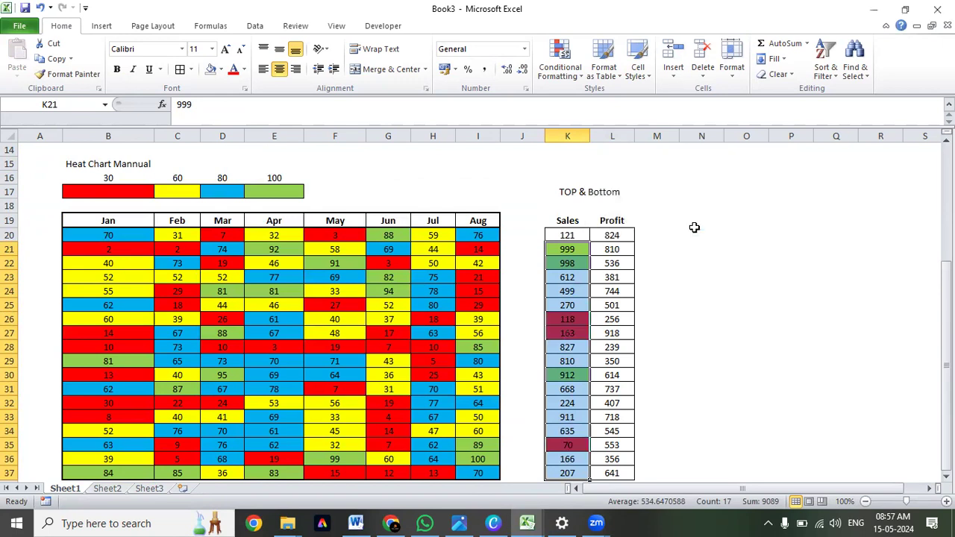
Compare the green top 3 and red bottom 3 cells across the Sales column K20:K37.
scroll(683, 246, down, 1)
click(657, 305)
click(567, 207)
drag(567, 193, 570, 432)
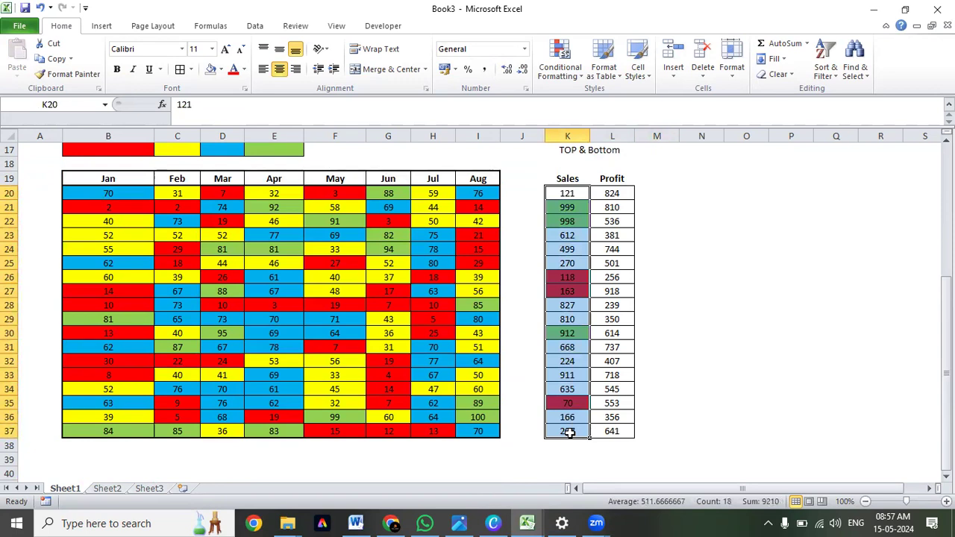
scroll(570, 433, up, 1)
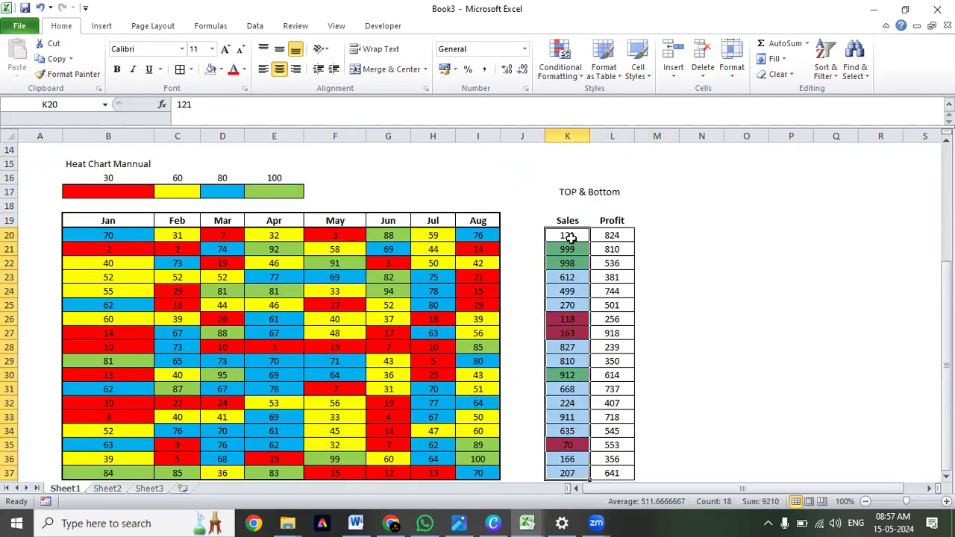
drag(570, 247, 572, 265)
click(565, 380)
click(573, 373)
drag(571, 319, 571, 333)
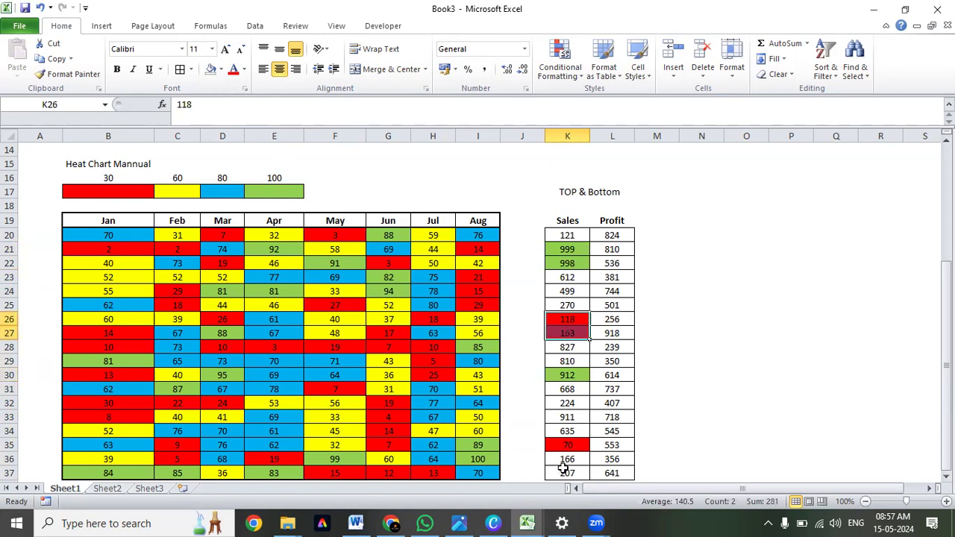
click(561, 447)
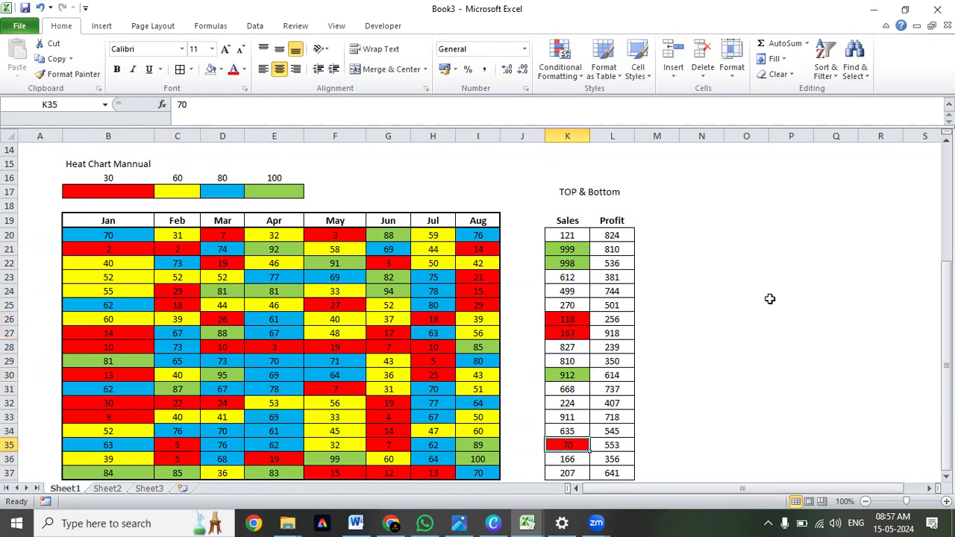
drag(570, 235, 567, 427)
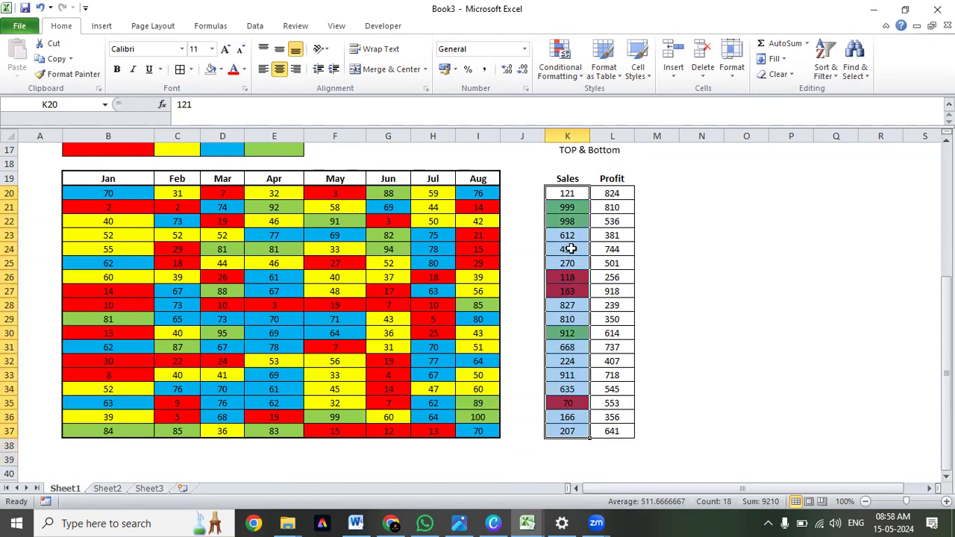
scroll(571, 249, up, 2)
click(608, 276)
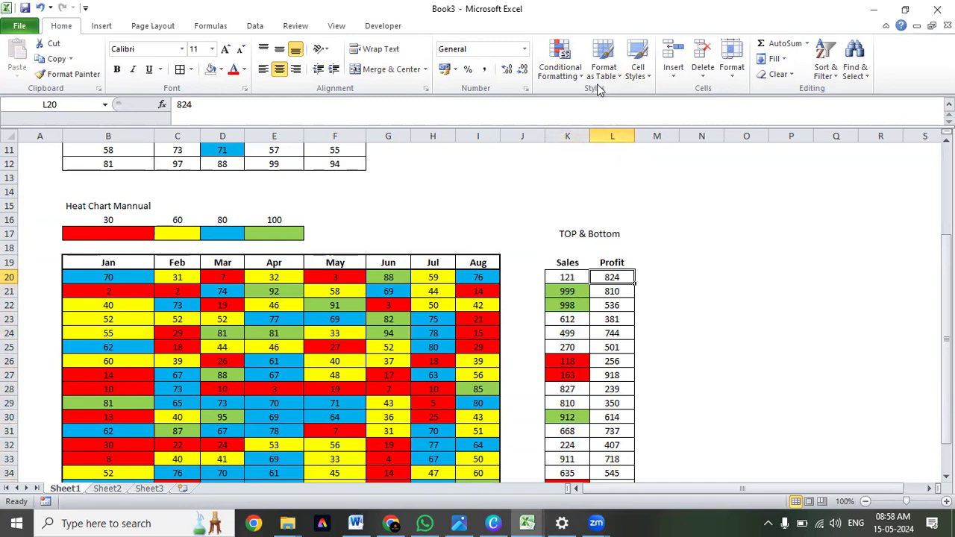
click(558, 65)
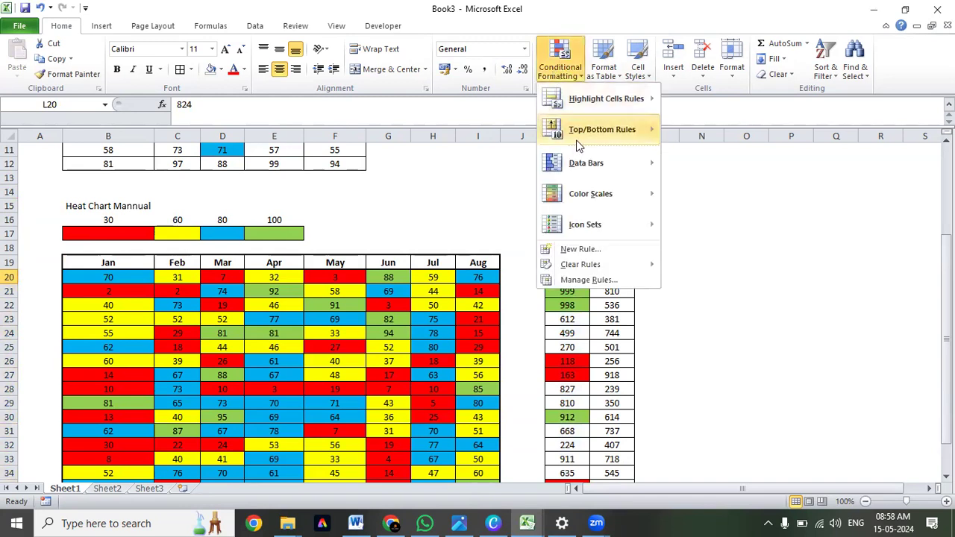
mouse_move(581, 142)
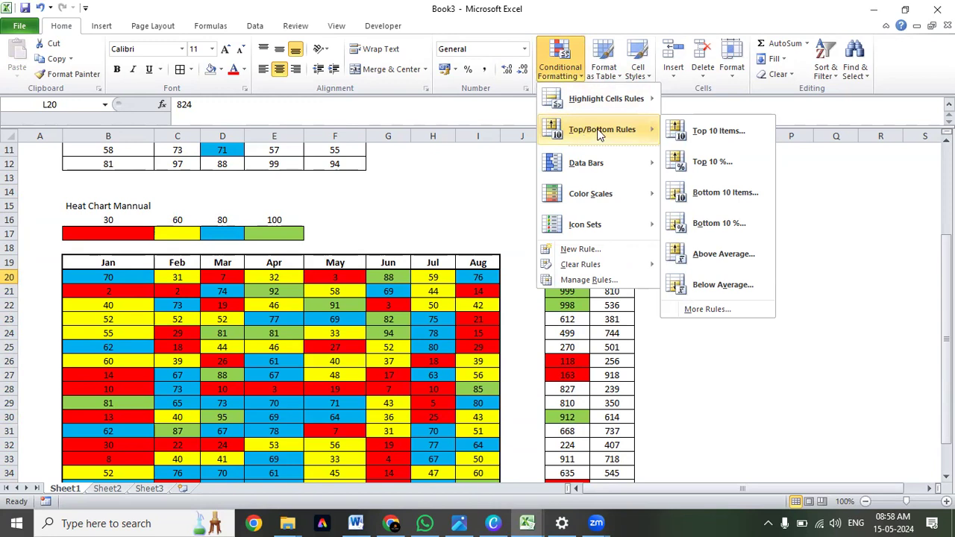
click(561, 290)
drag(567, 291, 572, 444)
drag(579, 399, 572, 445)
scroll(606, 258, up, 2)
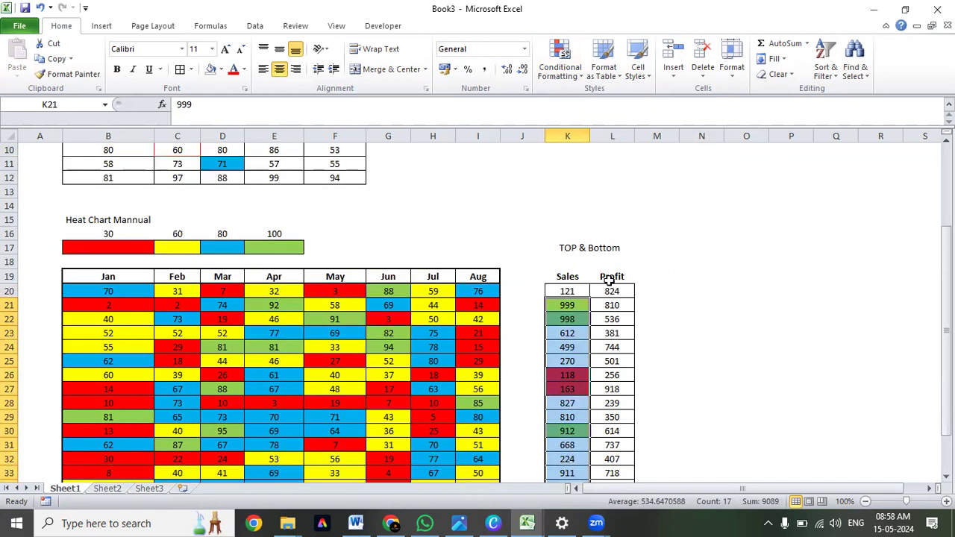
Start a Top 10% conditional formatting rule on the Profit values in L20:L37, keeping its dialog clear of the column.
scroll(610, 261, down, 1)
click(611, 263)
drag(612, 249, 612, 459)
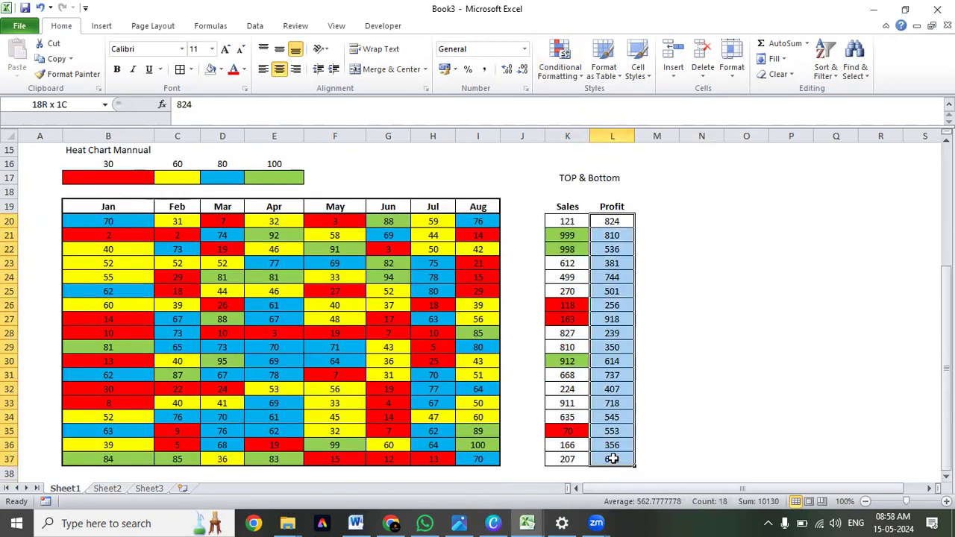
click(560, 67)
mouse_move(571, 129)
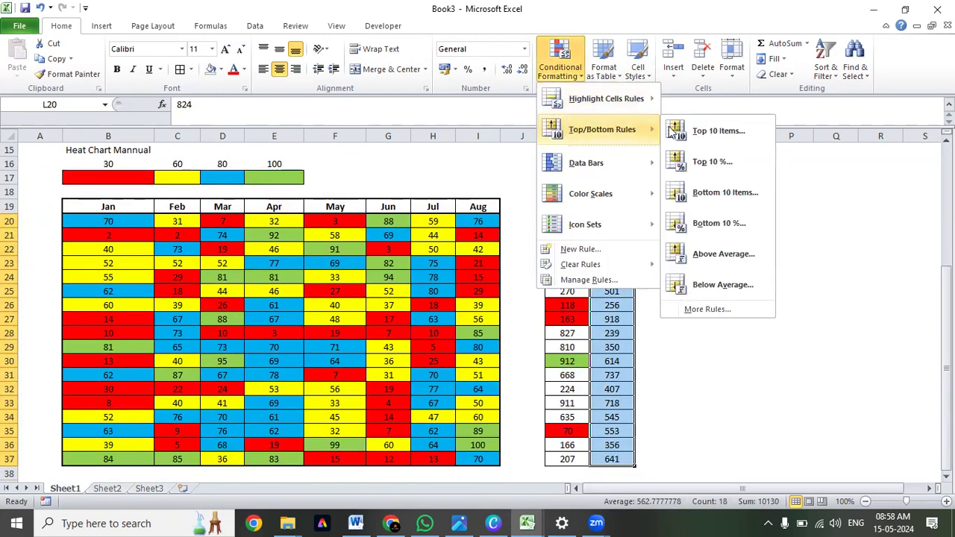
click(737, 168)
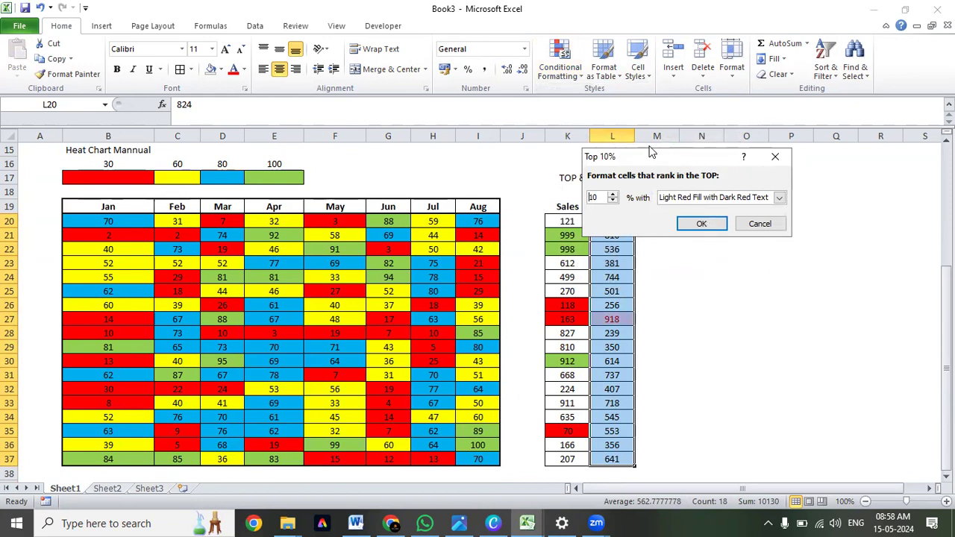
drag(642, 157, 637, 158)
drag(332, 177, 331, 177)
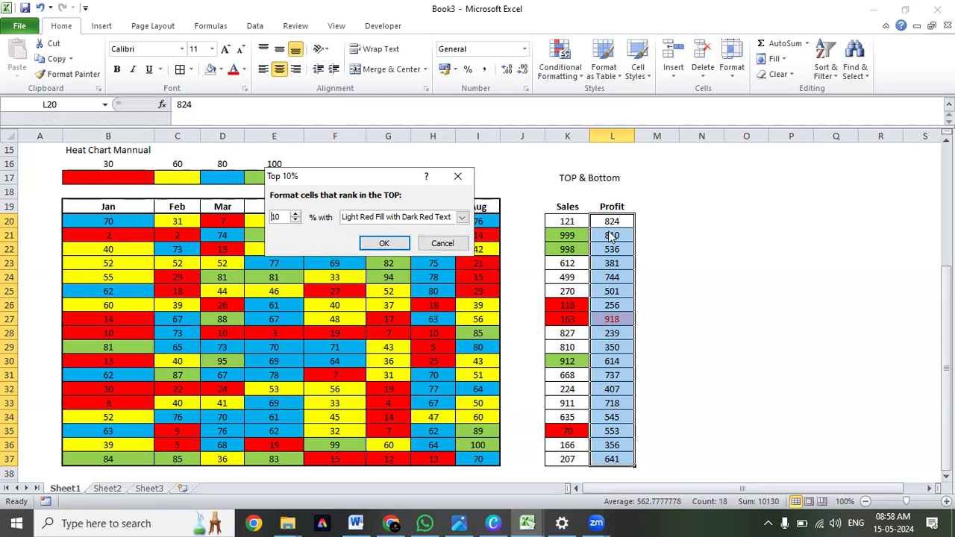
Preview the top-percent rule on Profit at 50, 100, 25 and 30 percent, and cancel it.
double_click(268, 217)
text(50)
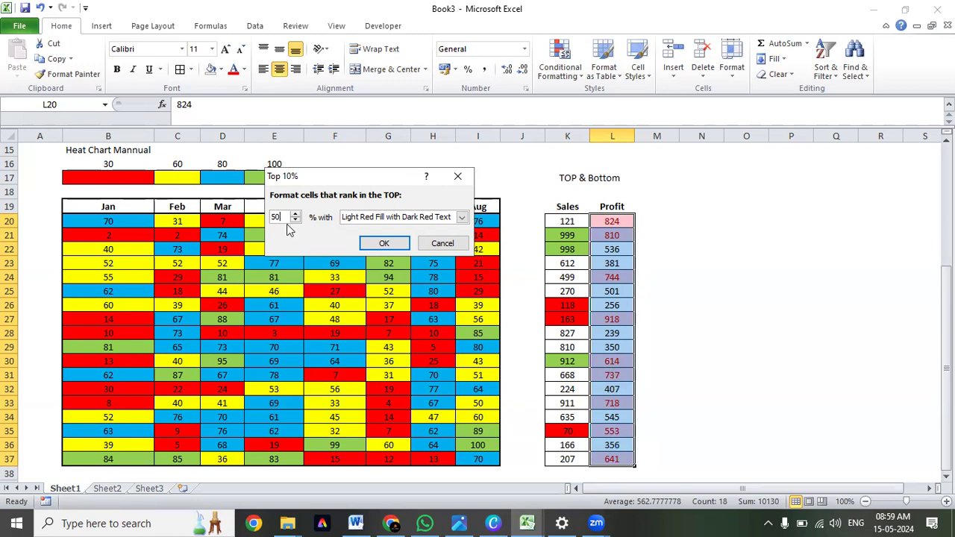
drag(287, 221, 267, 217)
text(100)
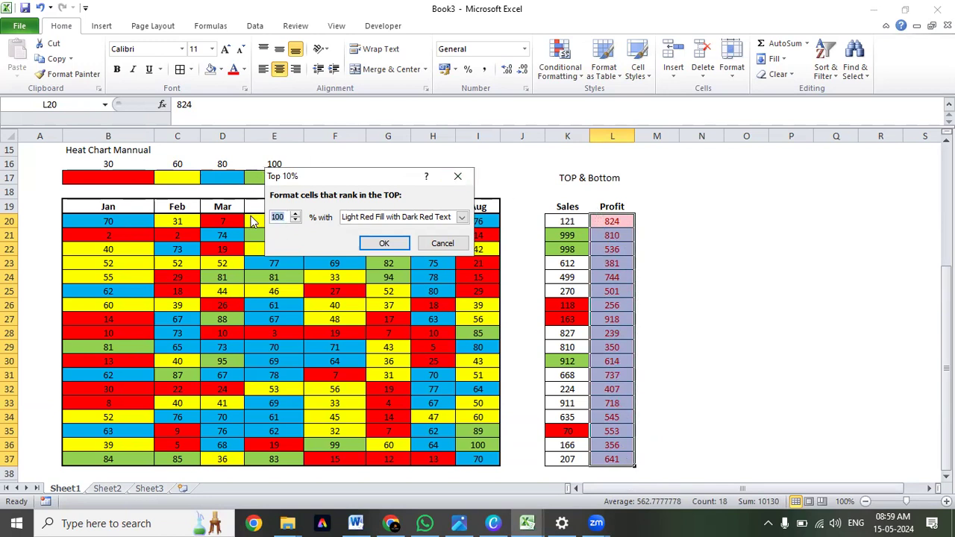
text(25)
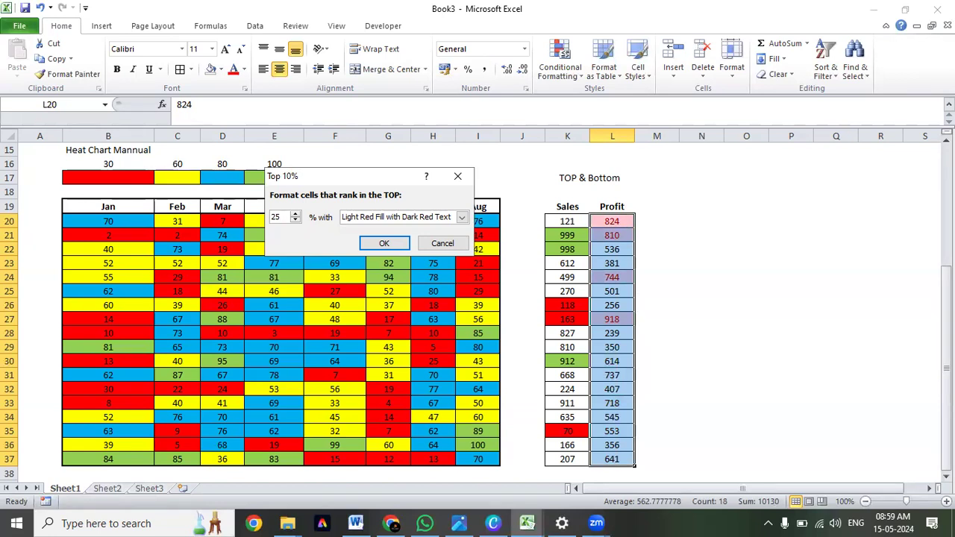
key(BackSpace)
key(BackSpace)
text(30)
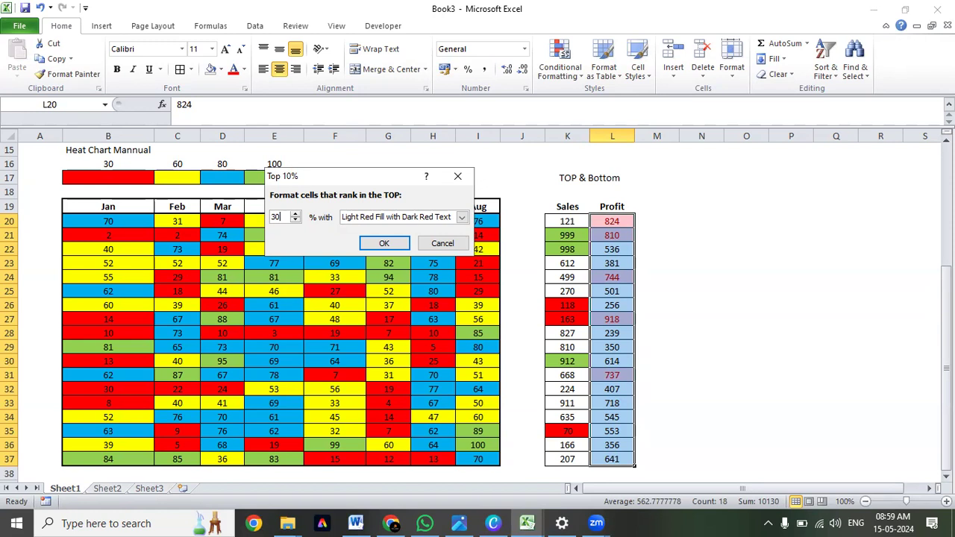
key(Escape)
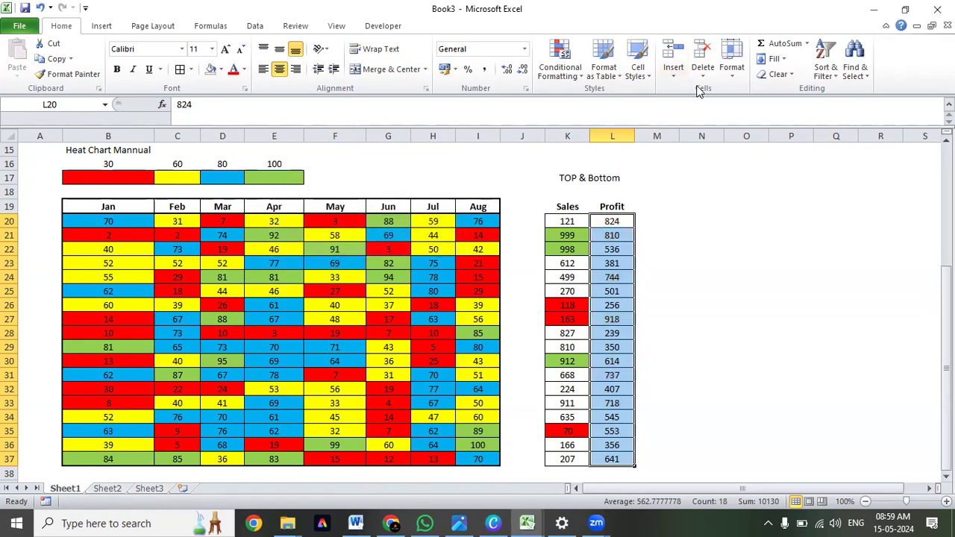
Preview an Above Average rule with Light Red Fill with Dark Red Text on the Profit values and cancel it.
click(560, 63)
mouse_move(586, 140)
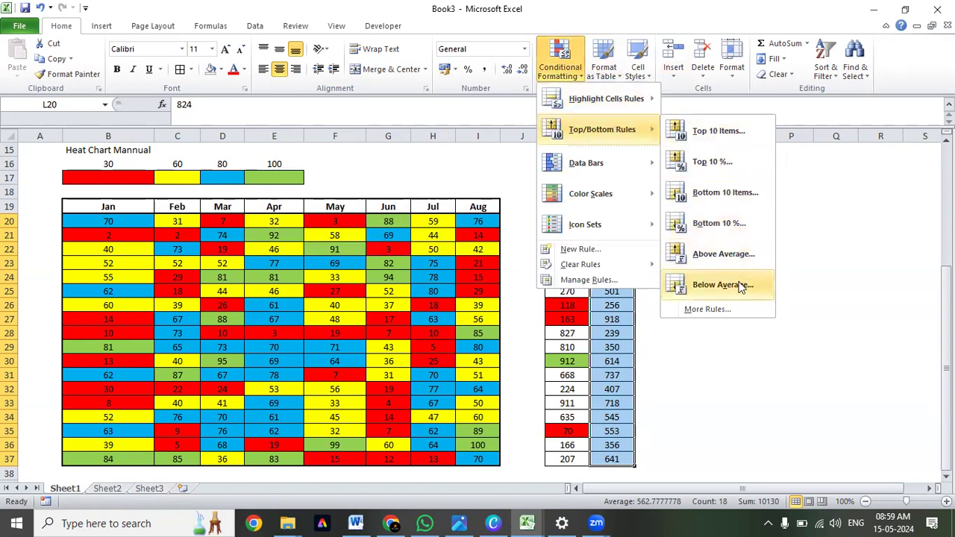
click(724, 254)
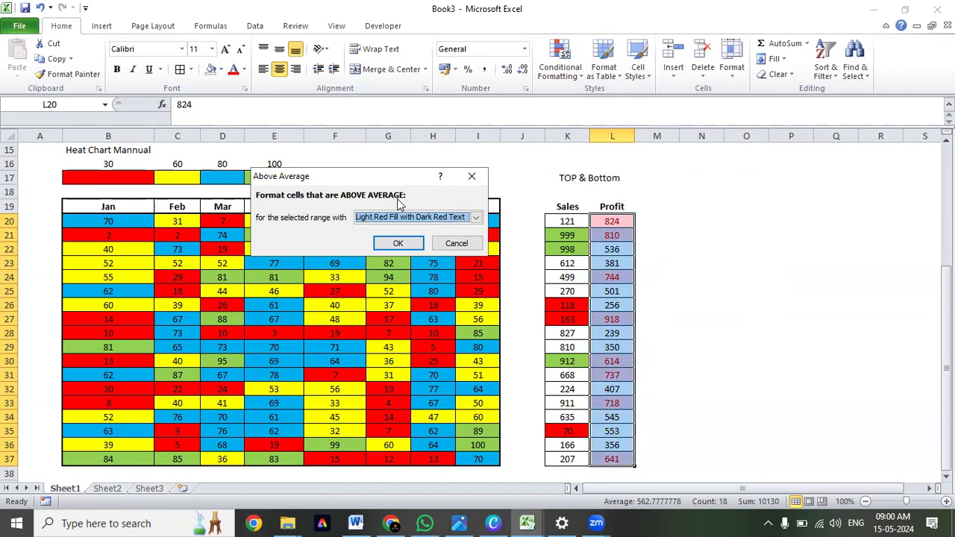
click(457, 244)
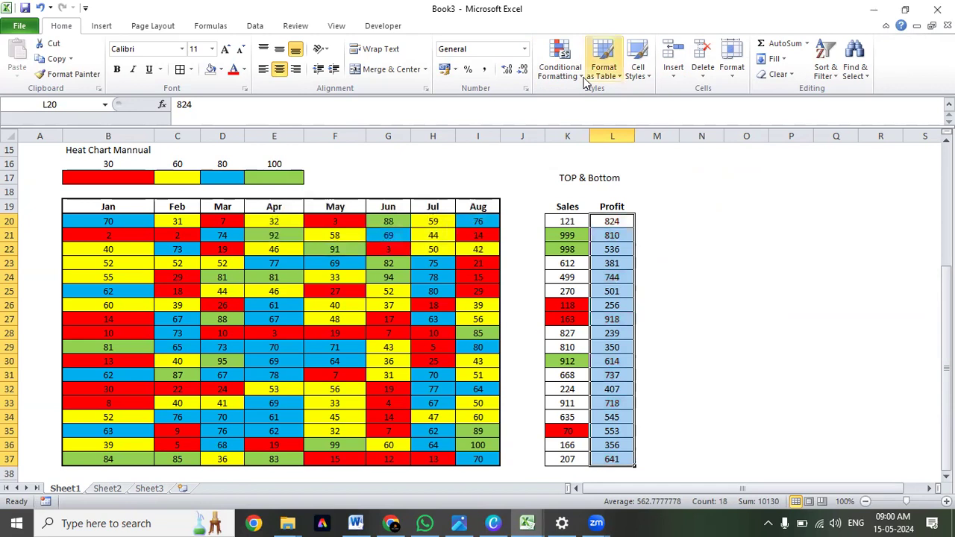
click(560, 60)
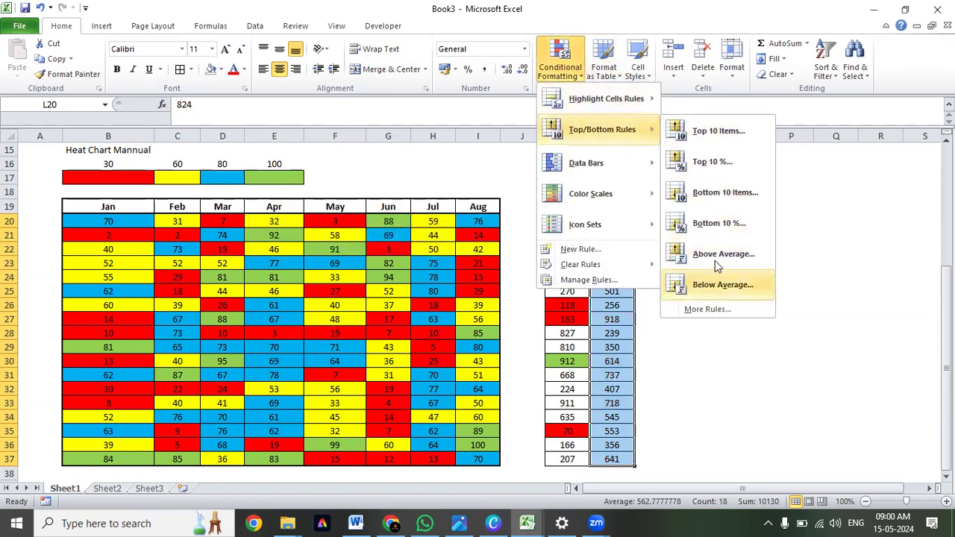
key(Escape)
key(Escape)
click(720, 277)
click(703, 178)
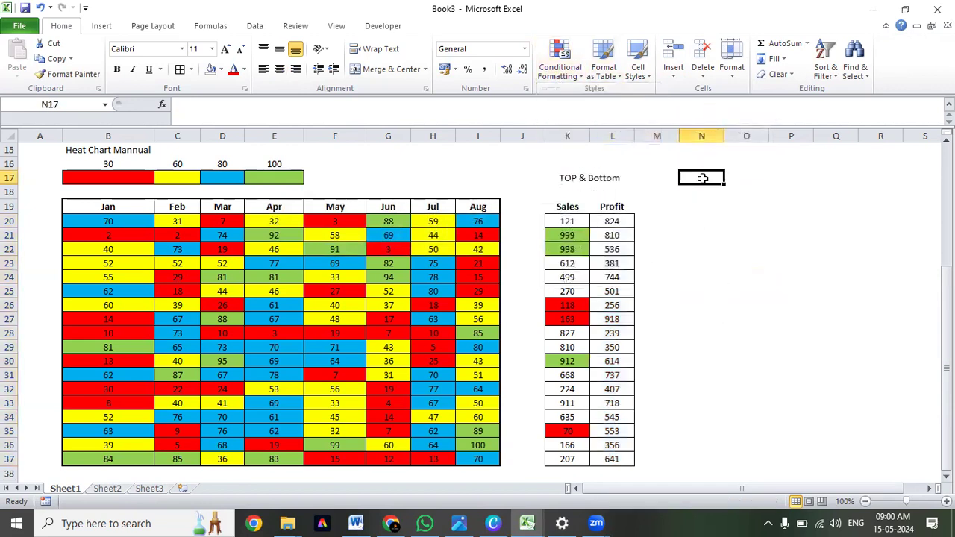
click(560, 61)
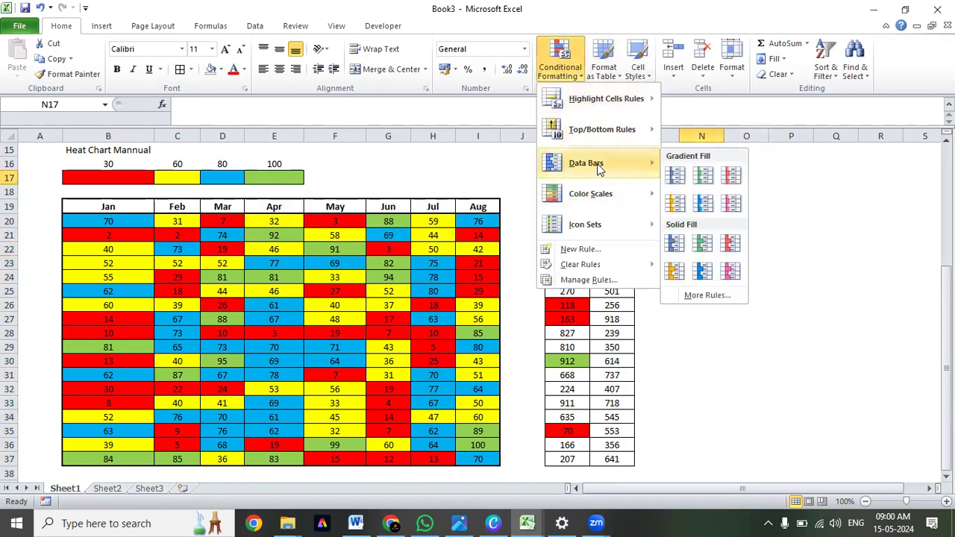
mouse_move(597, 203)
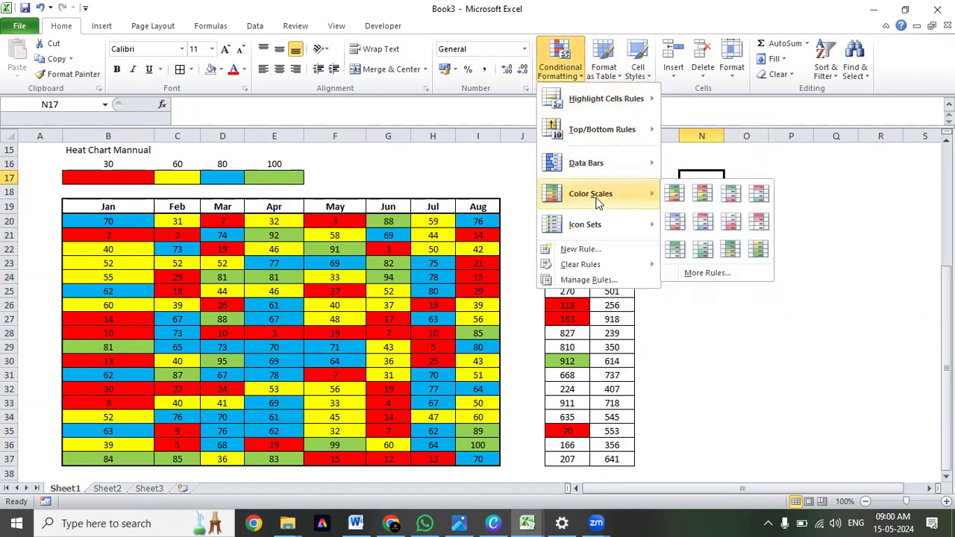
click(761, 188)
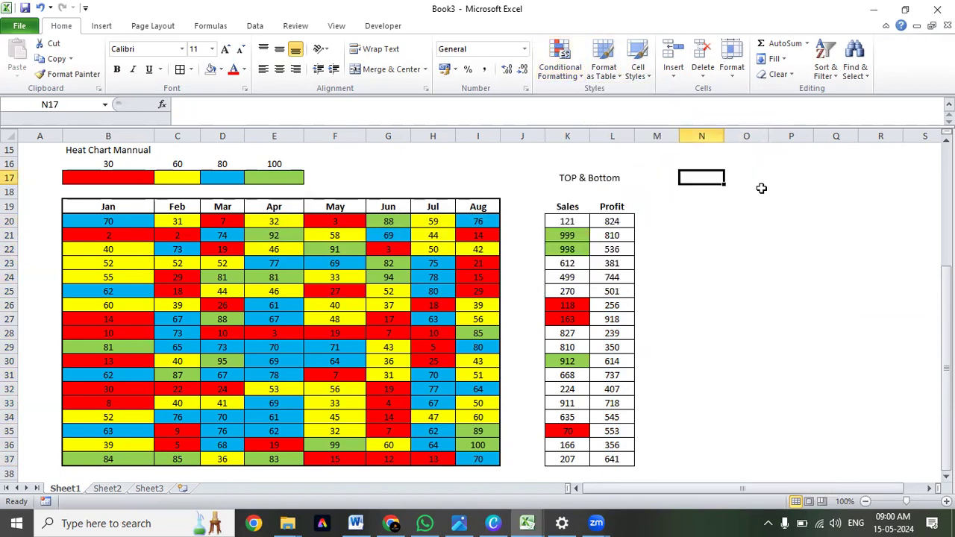
click(761, 188)
Switch to the Chapter 15 - Conditional Formating workbook and examine the "Select Cells Equal To Bassed on the Value" table and its reference cell B42.
key(alt+Tab)
scroll(242, 300, down, 4)
click(222, 364)
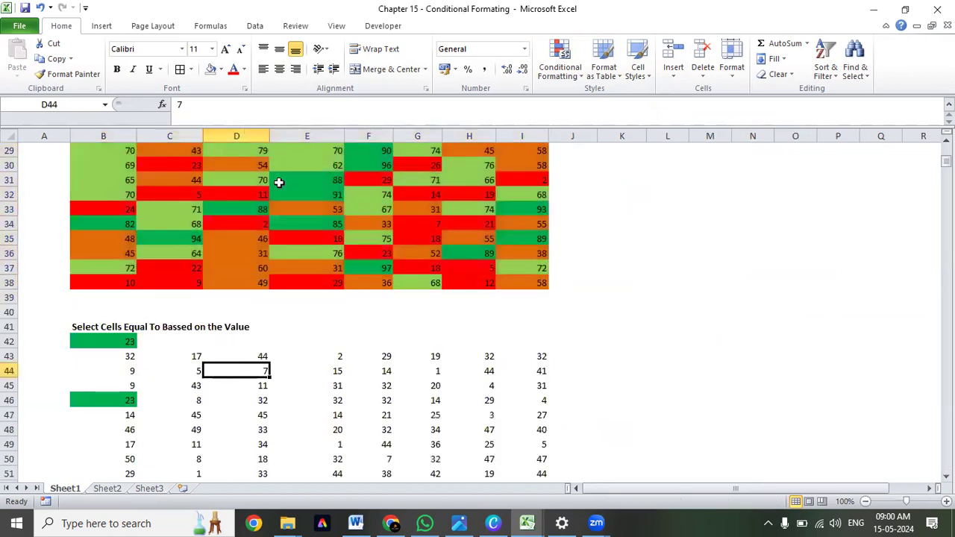
scroll(191, 379, down, 2)
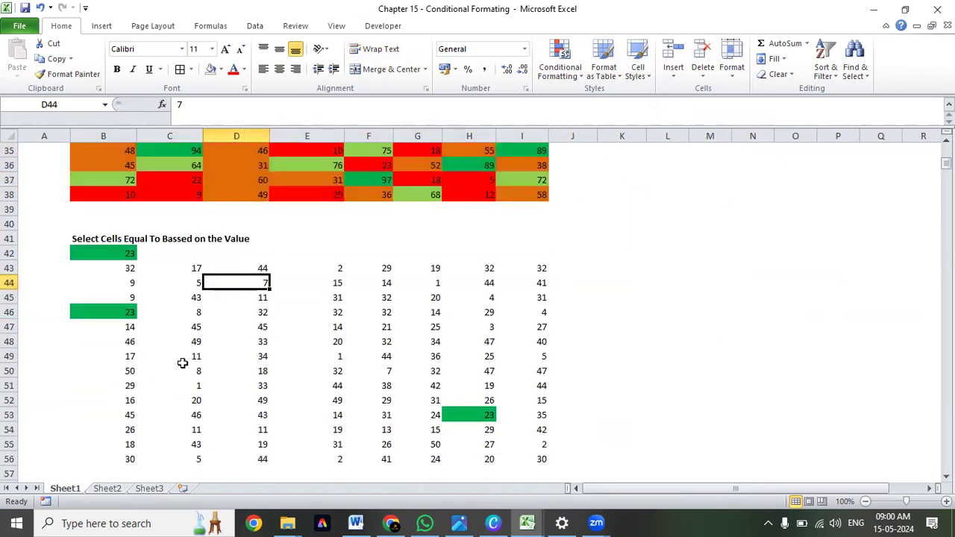
scroll(179, 343, down, 1)
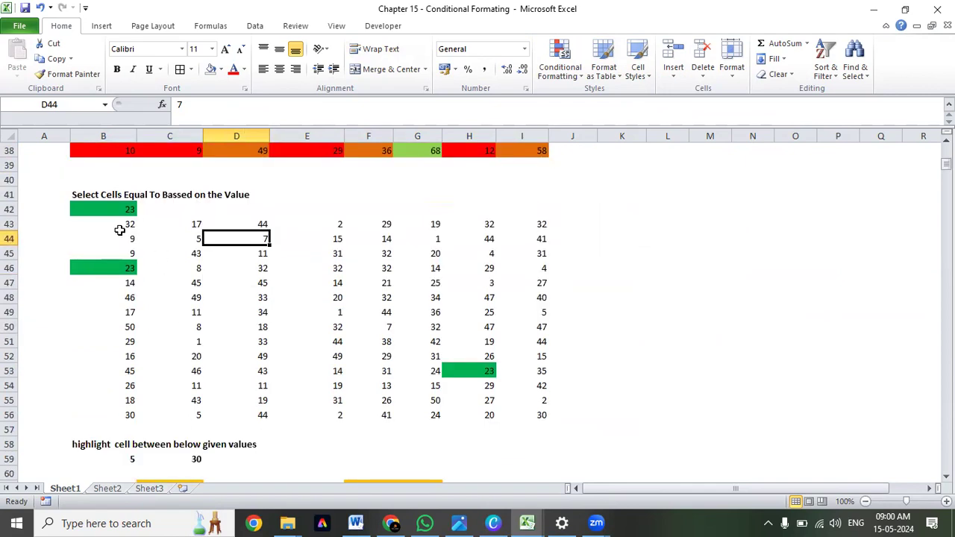
drag(119, 230, 550, 412)
click(123, 226)
drag(126, 231, 522, 411)
click(106, 211)
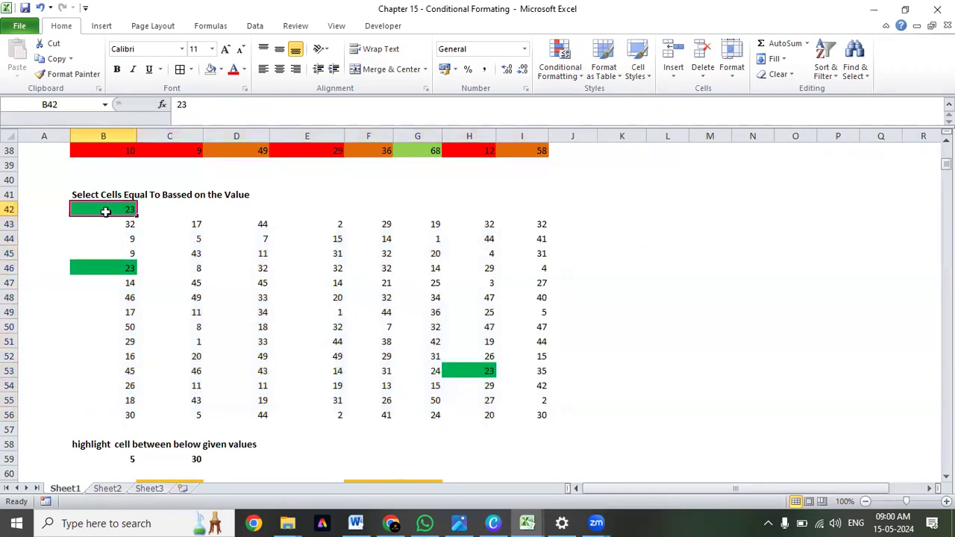
Insert a blank row at row 43, between the reference value and the number table, and clear the fill in B43.
click(9, 223)
right_click(11, 223)
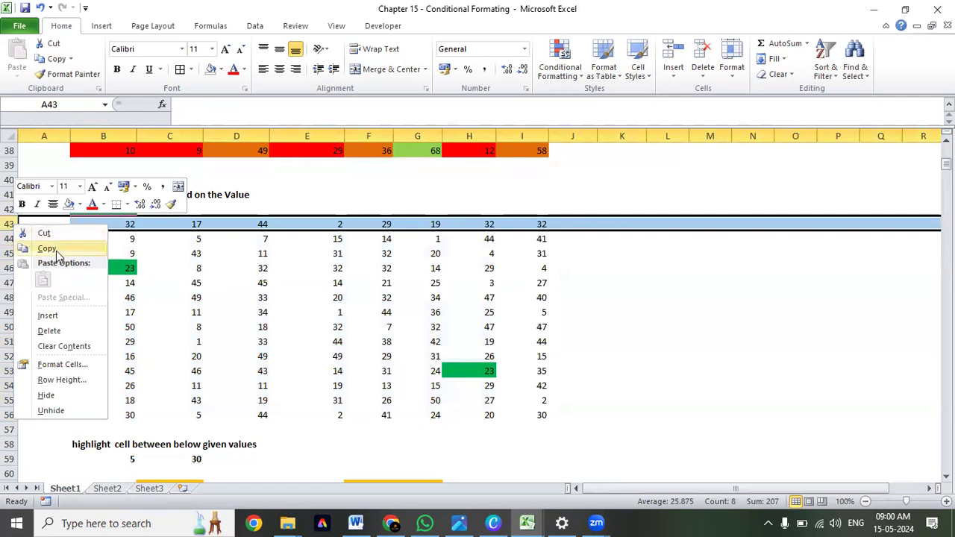
click(48, 316)
click(179, 312)
click(91, 223)
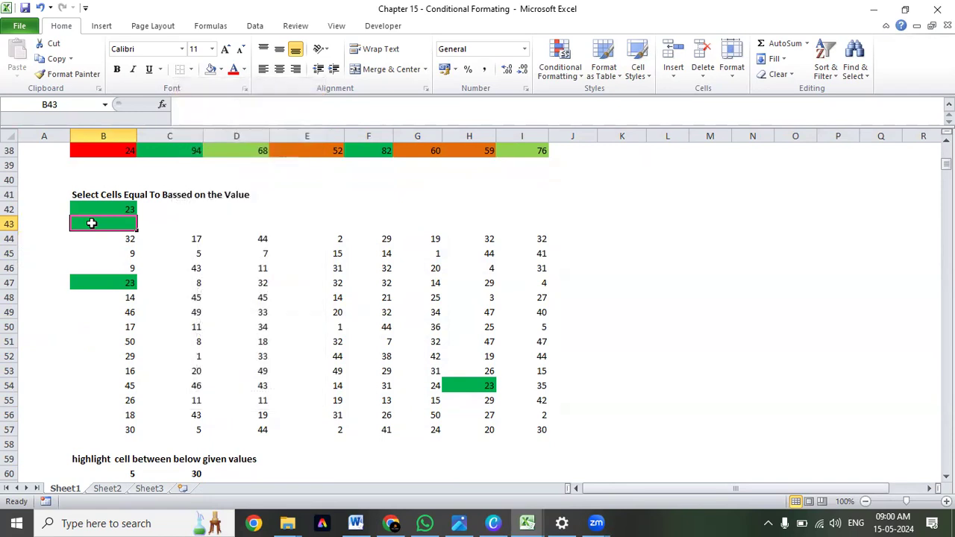
Center-align the reference value in B42 and all numbers in B44:I57.
click(114, 209)
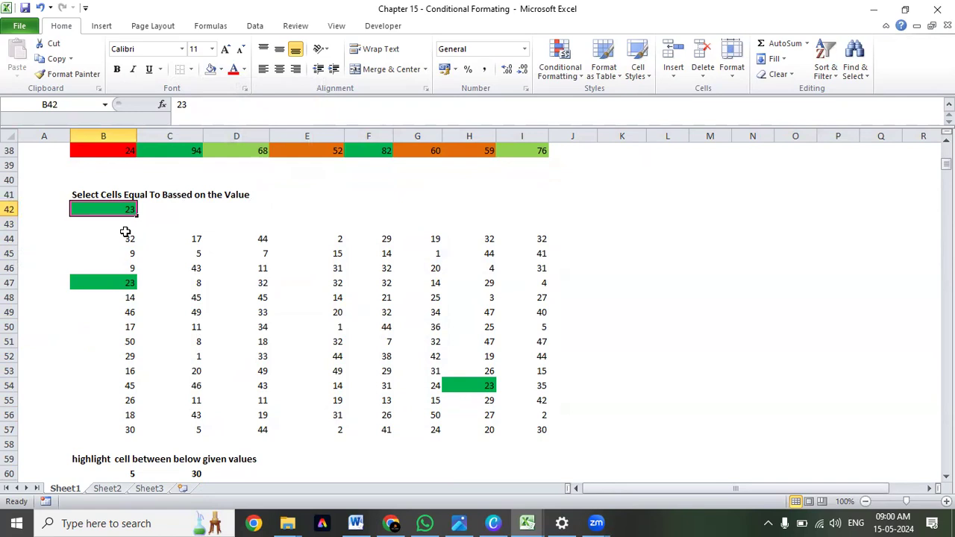
click(280, 68)
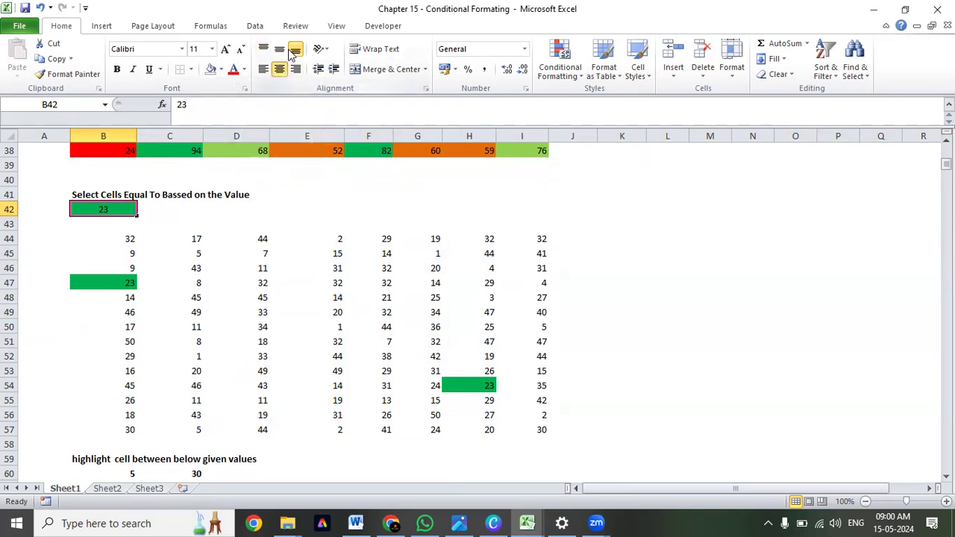
drag(110, 246, 522, 427)
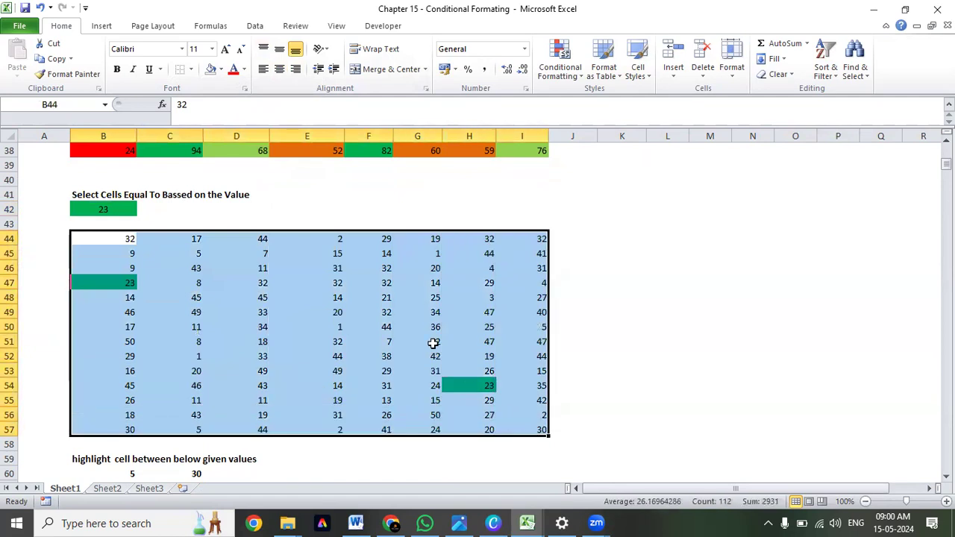
click(279, 68)
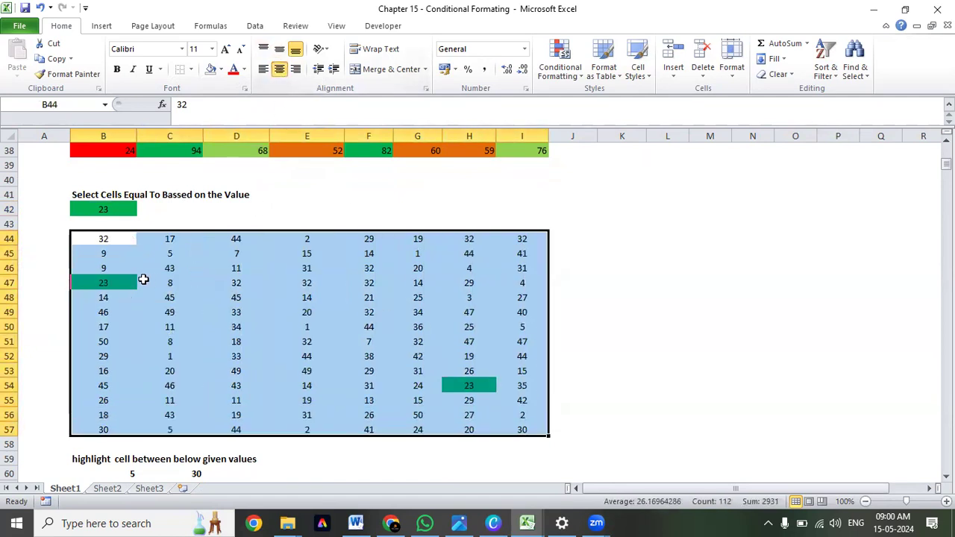
Compare the green cells B47 and H54 in the number table with the reference value in B42.
click(115, 282)
click(470, 389)
click(118, 282)
click(458, 386)
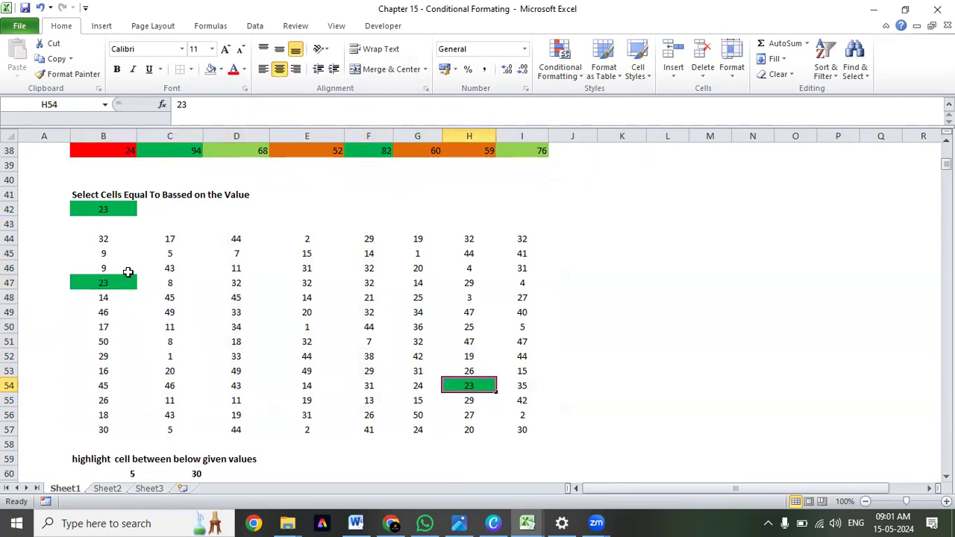
drag(105, 238, 521, 431)
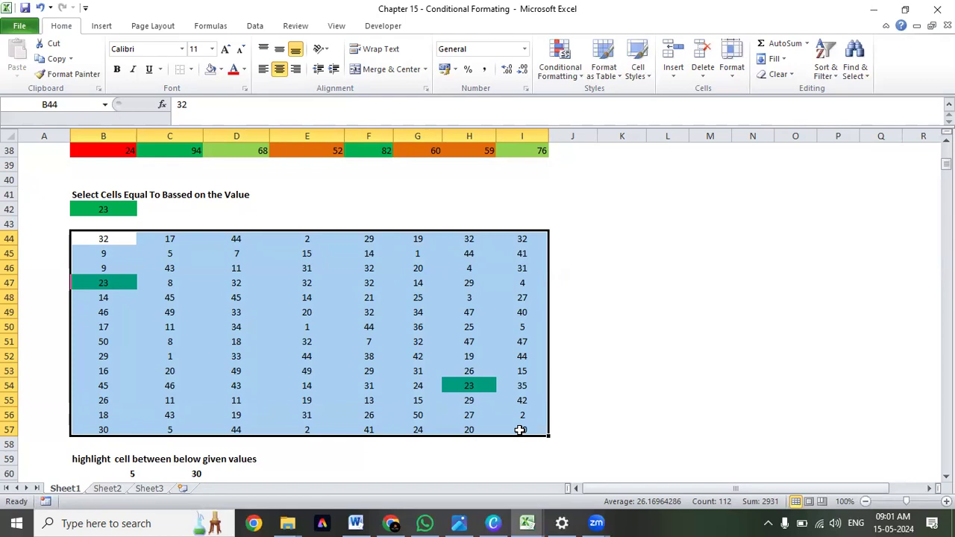
click(100, 211)
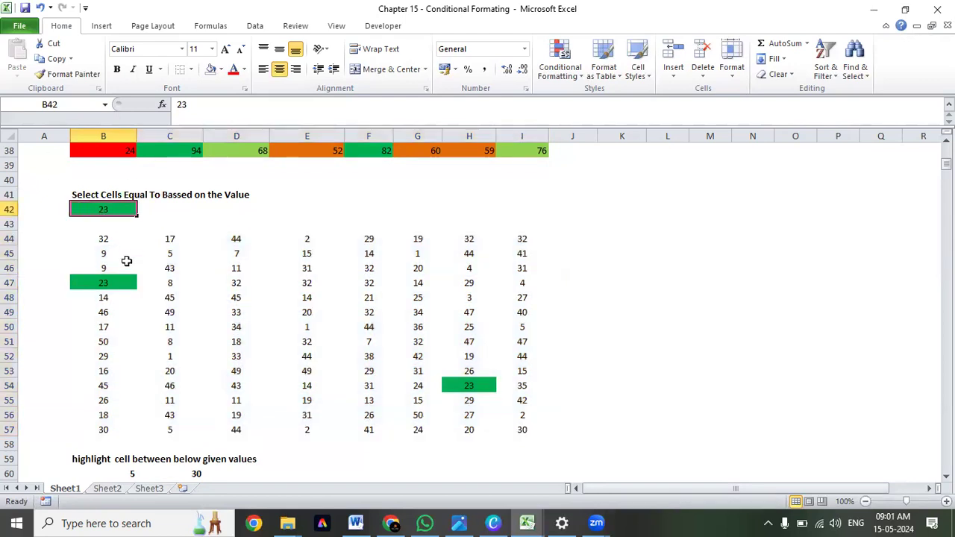
Apply all borders to the number table B44:I57 and to the reference cell B42.
drag(96, 239, 520, 424)
click(191, 69)
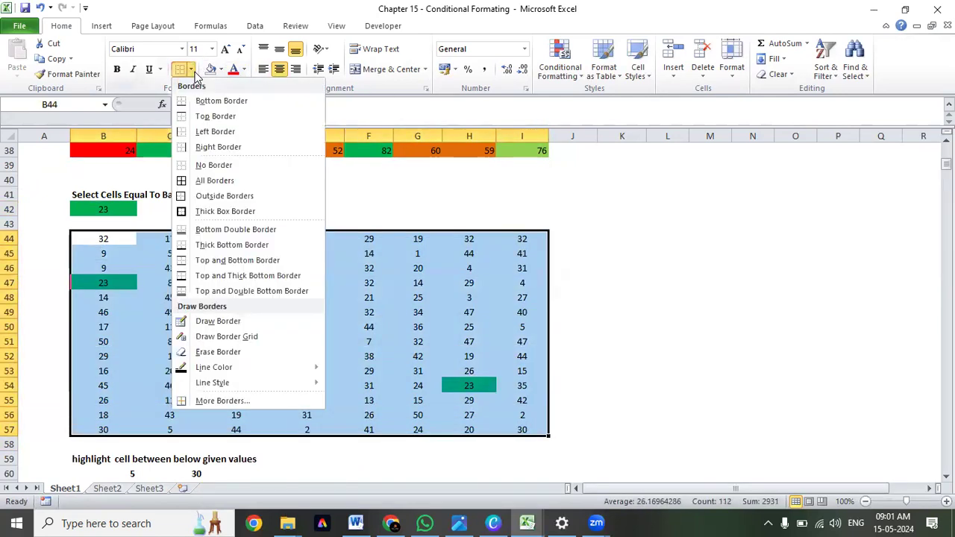
click(208, 180)
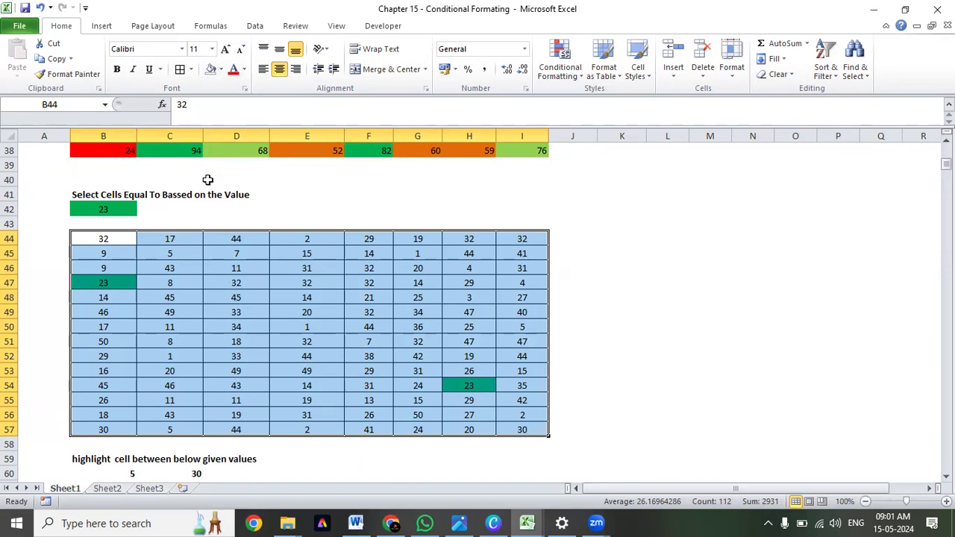
click(109, 210)
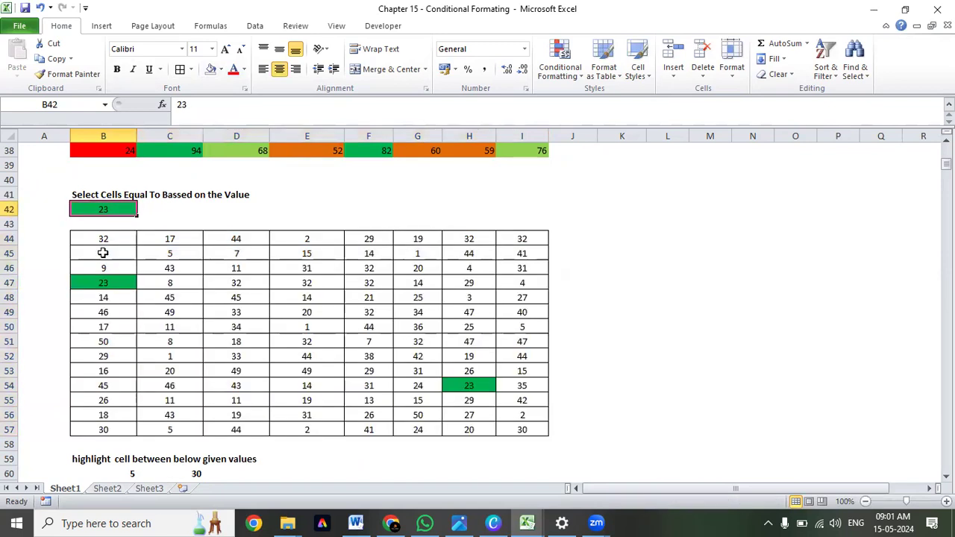
Set the reference value in B42 to 43.
click(152, 293)
click(105, 239)
drag(104, 240, 507, 426)
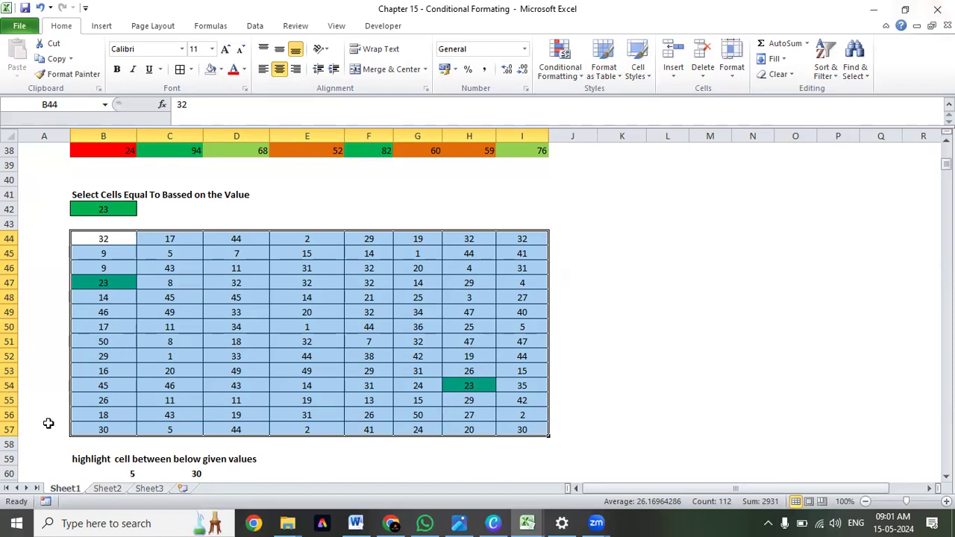
click(96, 210)
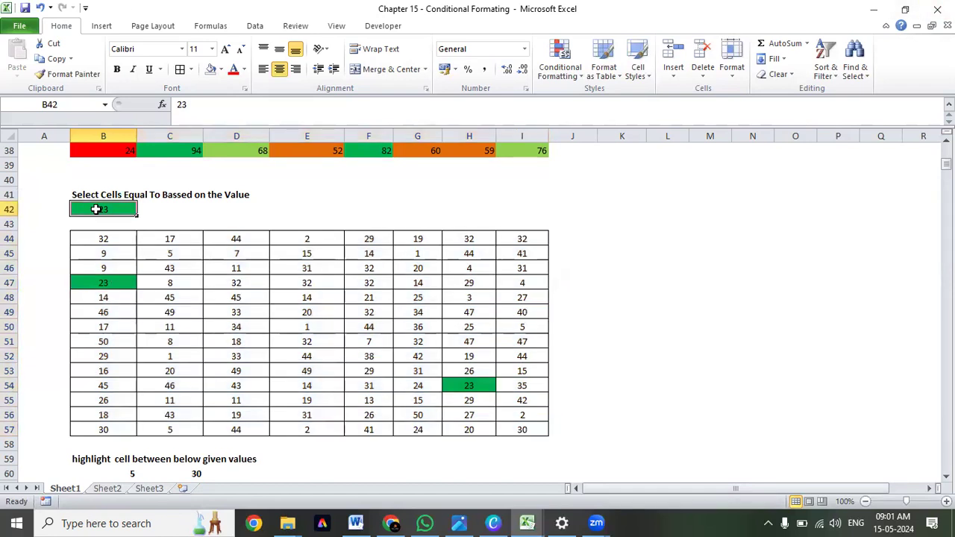
text(43)
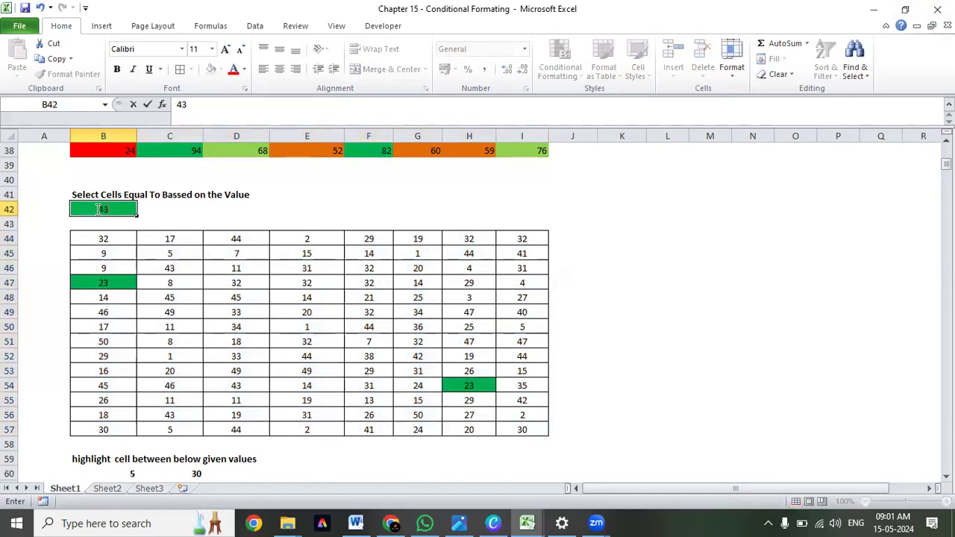
key(Return)
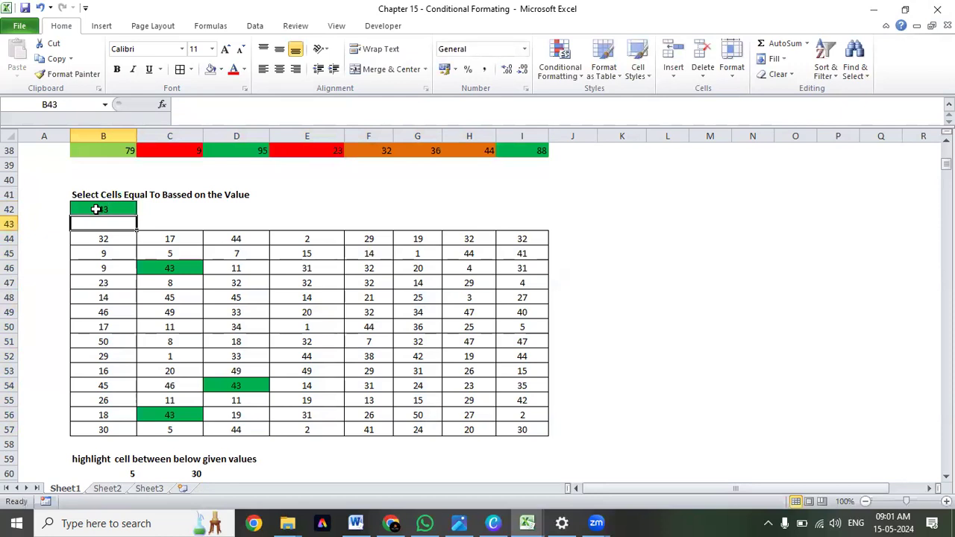
Compare the green cells C46, D54 and C56 in the number table with the reference value in B42.
click(177, 270)
click(237, 385)
click(200, 411)
click(272, 287)
click(248, 258)
drag(121, 242, 533, 429)
Enter 45 in cell K41 and center-align it.
click(620, 193)
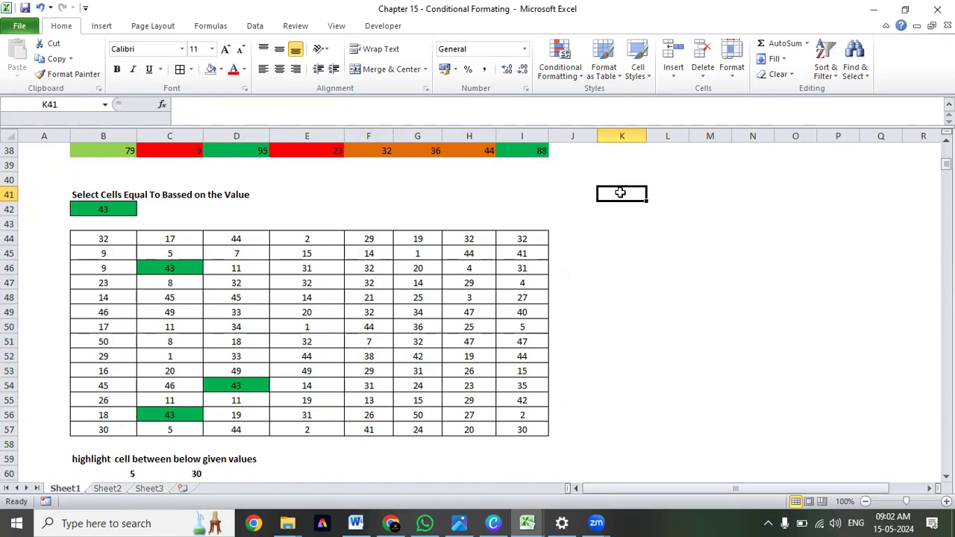
text(45)
key(ctrl+Return)
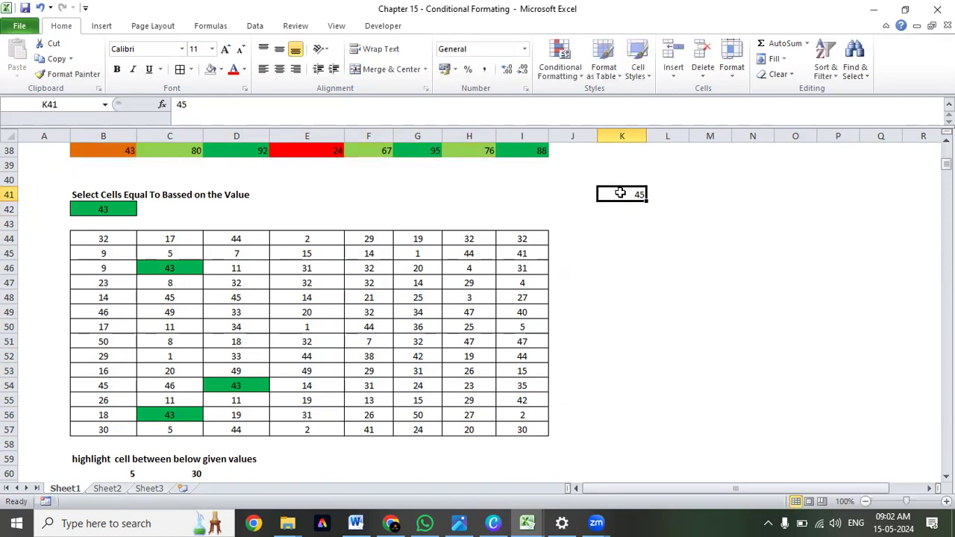
key(alt+h)
key(a)
key(c)
key(Right)
key(Left)
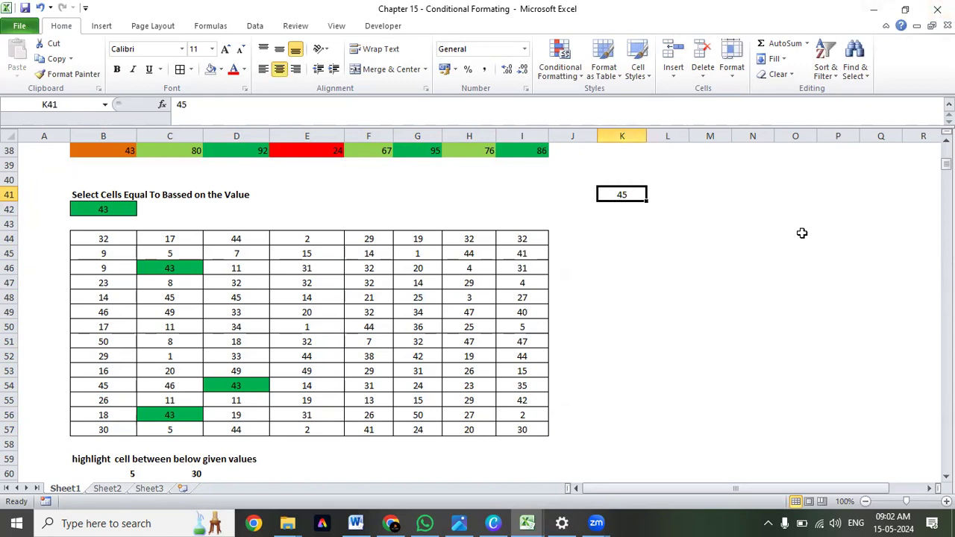
Change the reference value in B42 to 45.
key(Left)
key(Left)
key(Left)
key(Left)
key(Left)
key(Left)
key(Left)
key(Left)
key(Left)
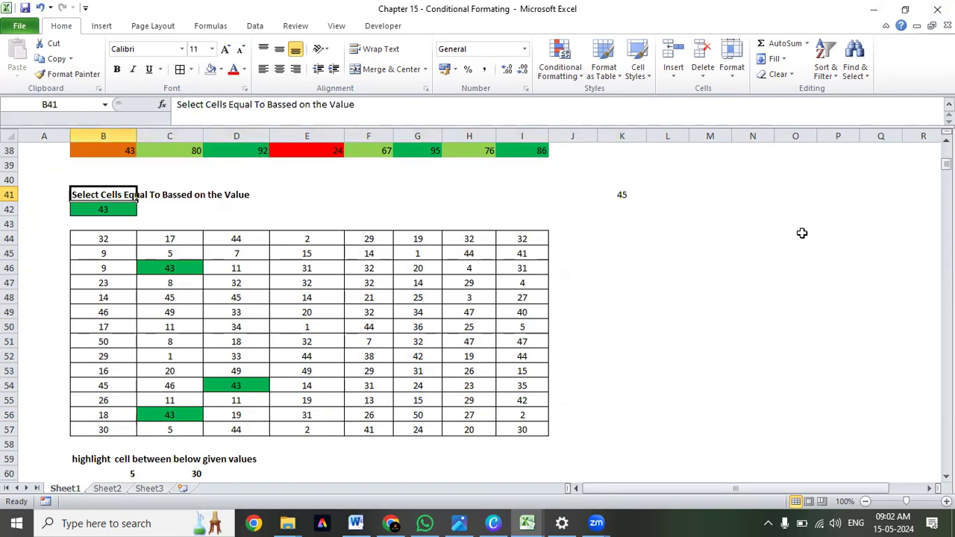
key(Down)
text(45)
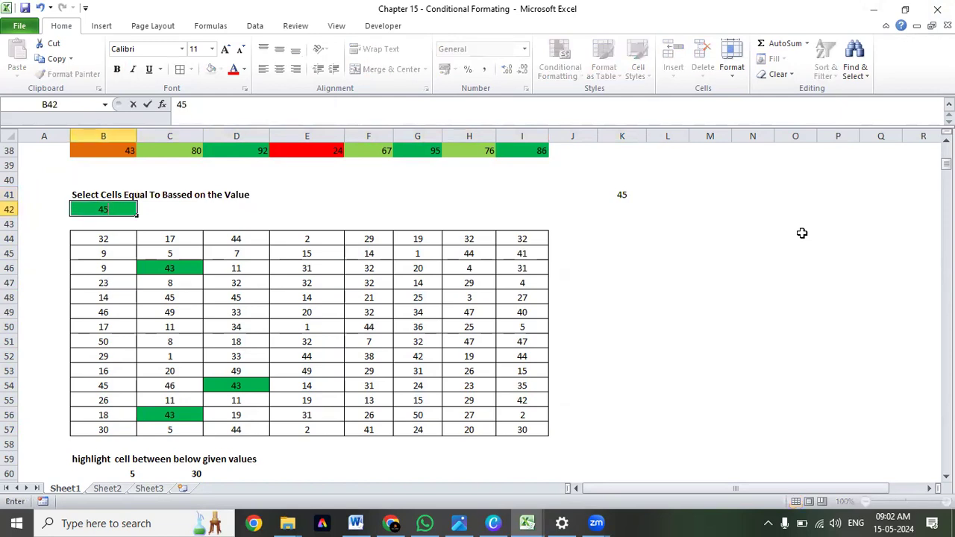
key(Return)
Examine the table's rows and columns and check the green cells C48, D48 and B54 against the reference value.
key(Down)
key(Down)
key(Down)
key(Right)
key(Down)
key(Down)
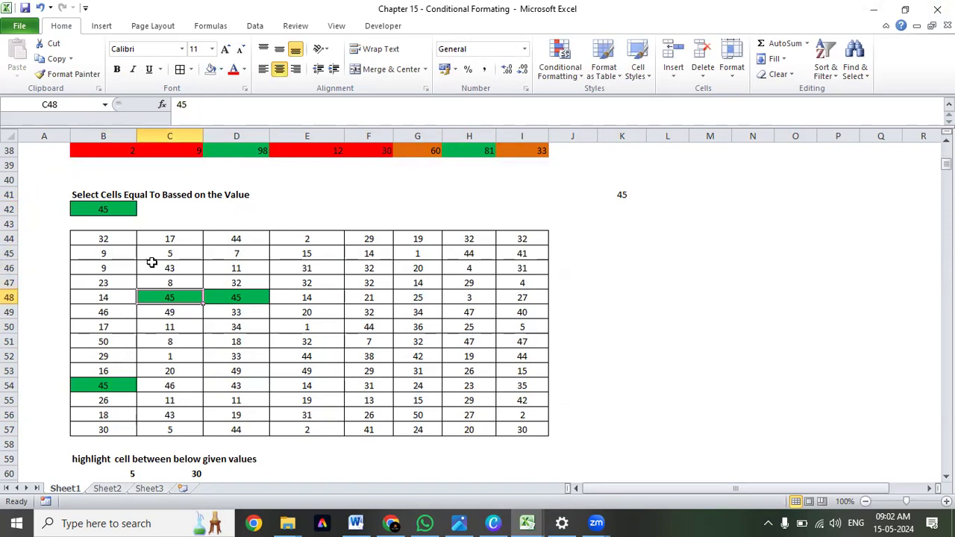
drag(97, 237, 100, 430)
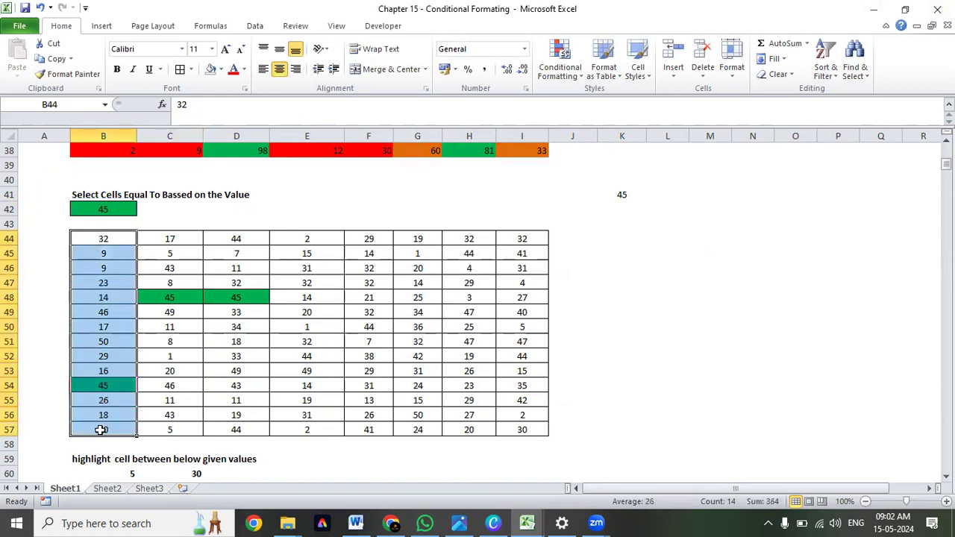
drag(103, 235, 108, 433)
drag(111, 239, 512, 240)
click(240, 306)
drag(107, 239, 130, 424)
click(114, 239)
drag(113, 239, 256, 426)
click(111, 386)
click(170, 297)
click(249, 295)
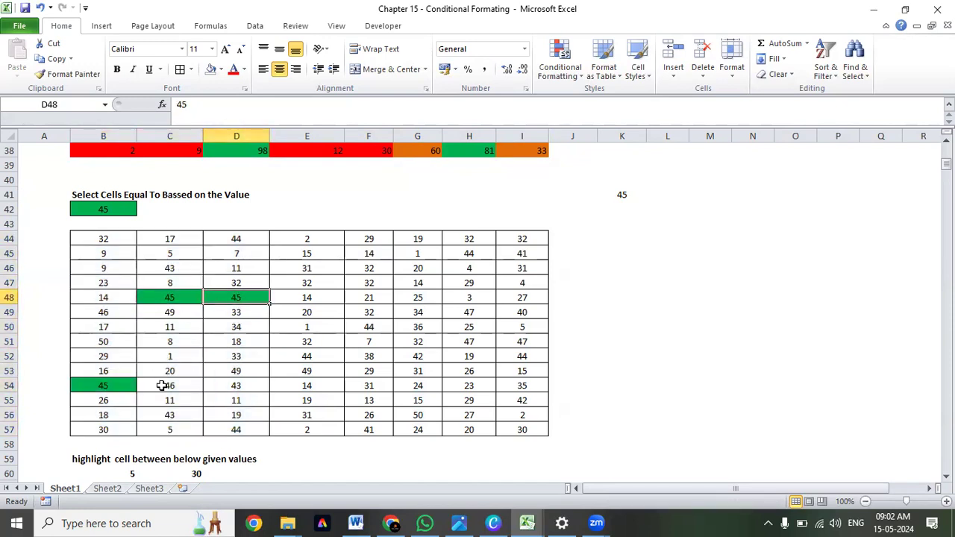
click(117, 342)
click(117, 314)
click(118, 284)
click(121, 241)
click(119, 309)
click(131, 384)
click(208, 295)
click(152, 294)
Open the Conditional Formatting Rules Manager for B44:I57 and examine the rule applied to the table.
drag(109, 233, 532, 428)
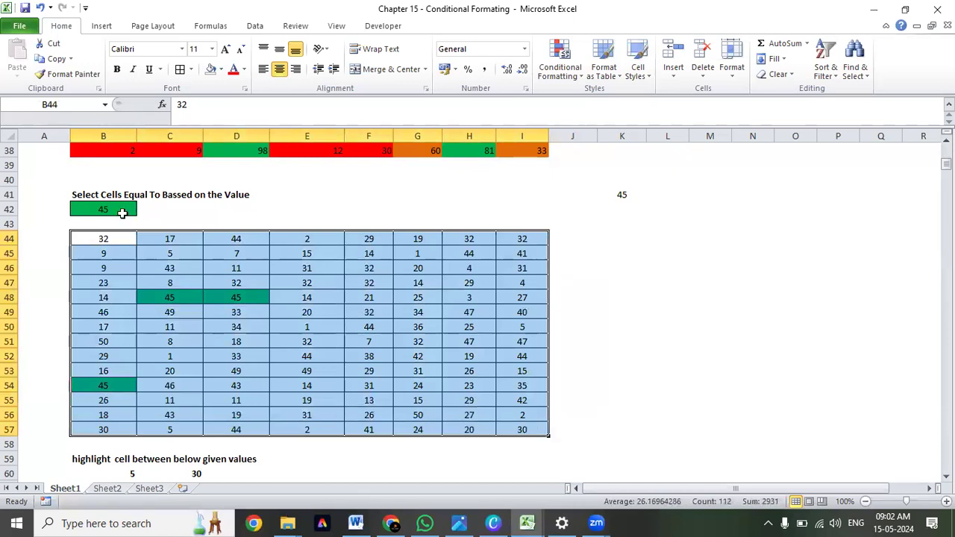
drag(121, 241, 527, 441)
drag(103, 241, 514, 439)
drag(97, 242, 508, 430)
click(559, 73)
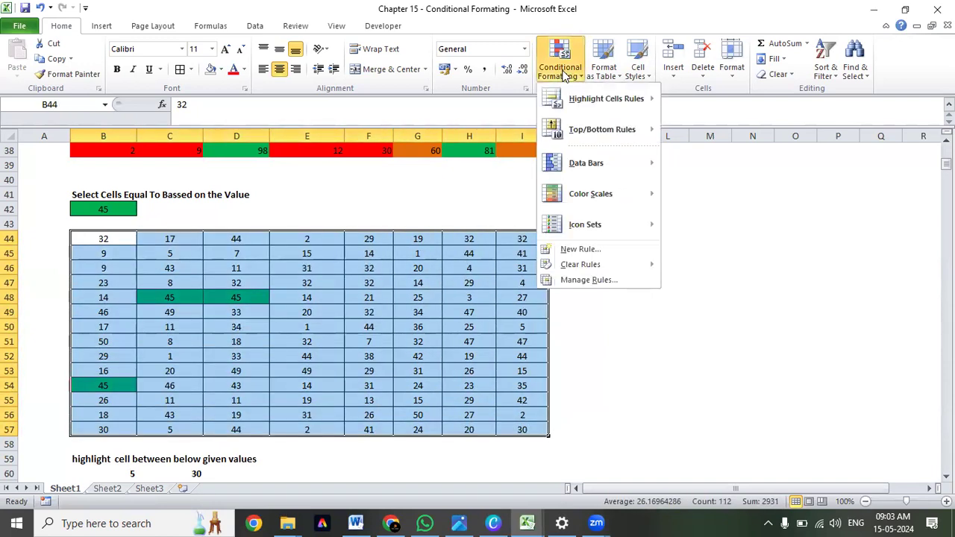
click(590, 280)
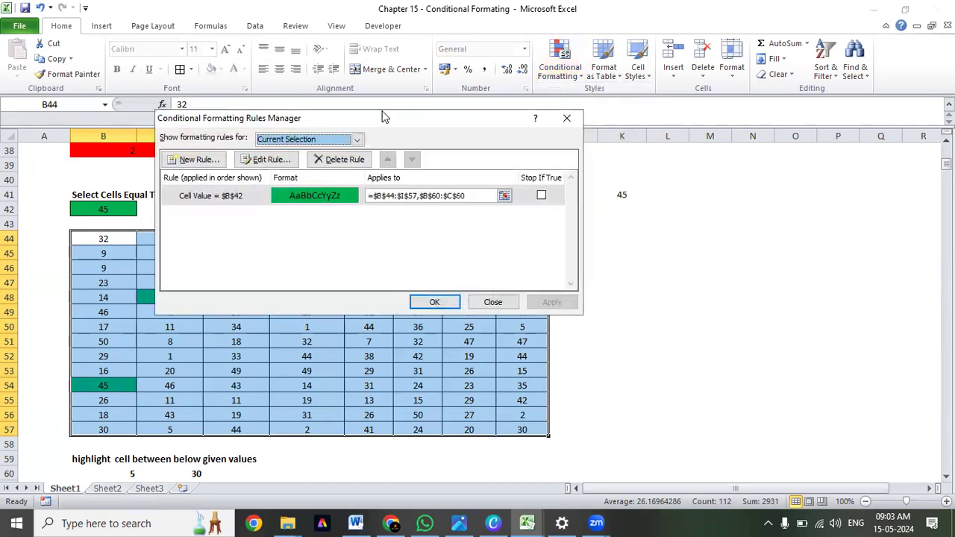
drag(403, 127, 445, 158)
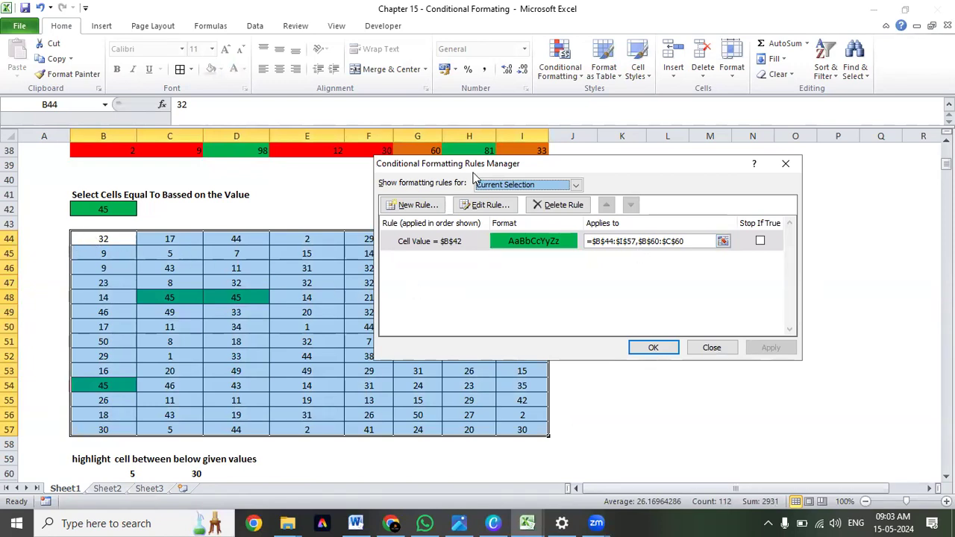
drag(489, 172, 723, 252)
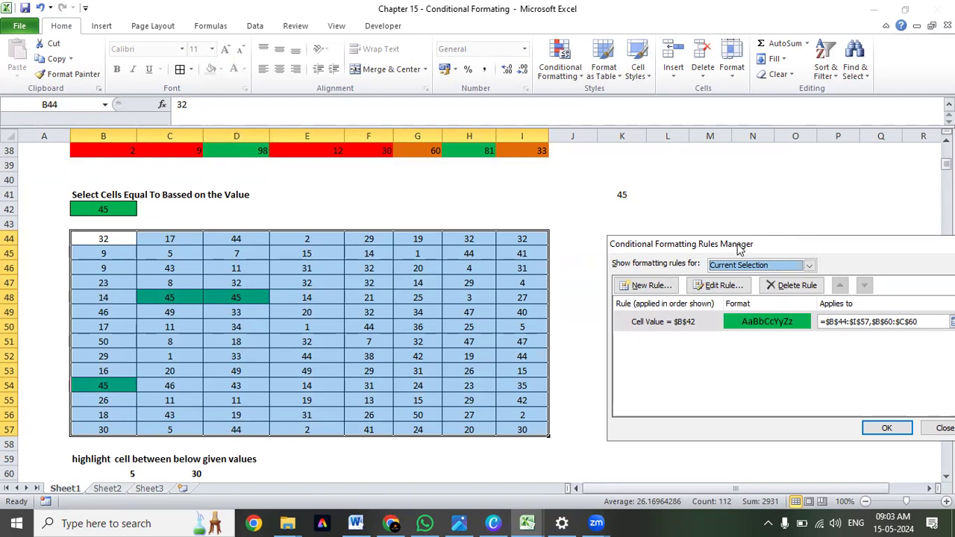
drag(739, 248, 452, 246)
Open the equal-to rule for editing, inspect its comparison operator and $B$42 reference, and close the rule editor.
click(399, 323)
click(446, 287)
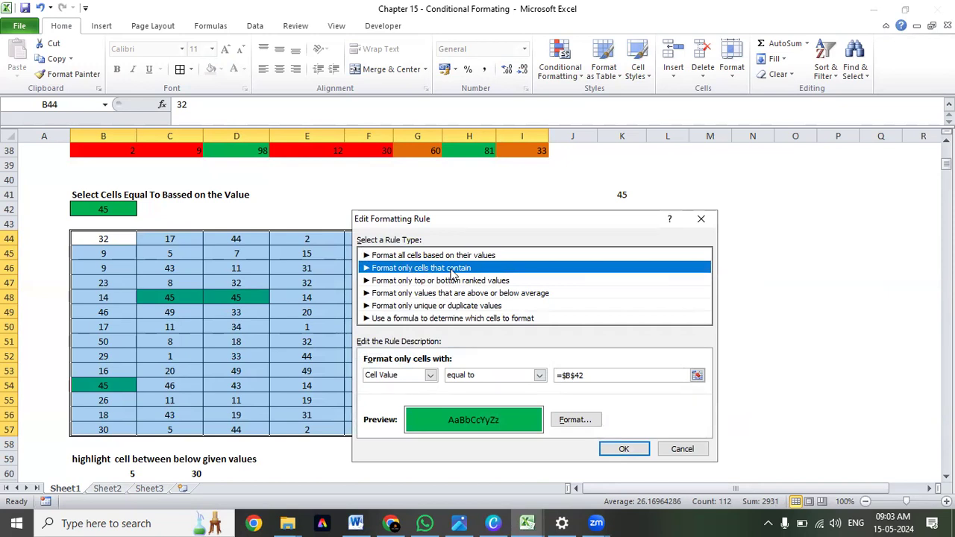
click(463, 377)
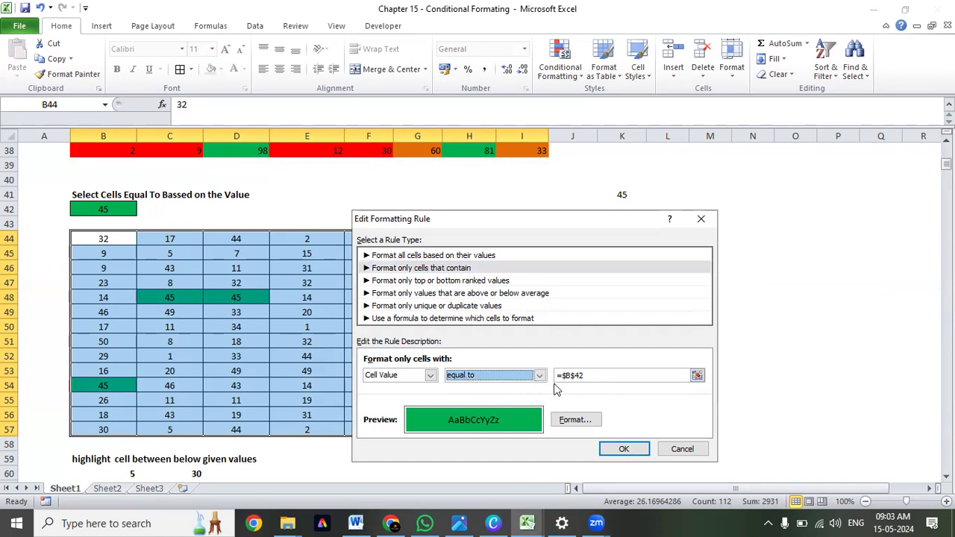
drag(586, 375, 556, 375)
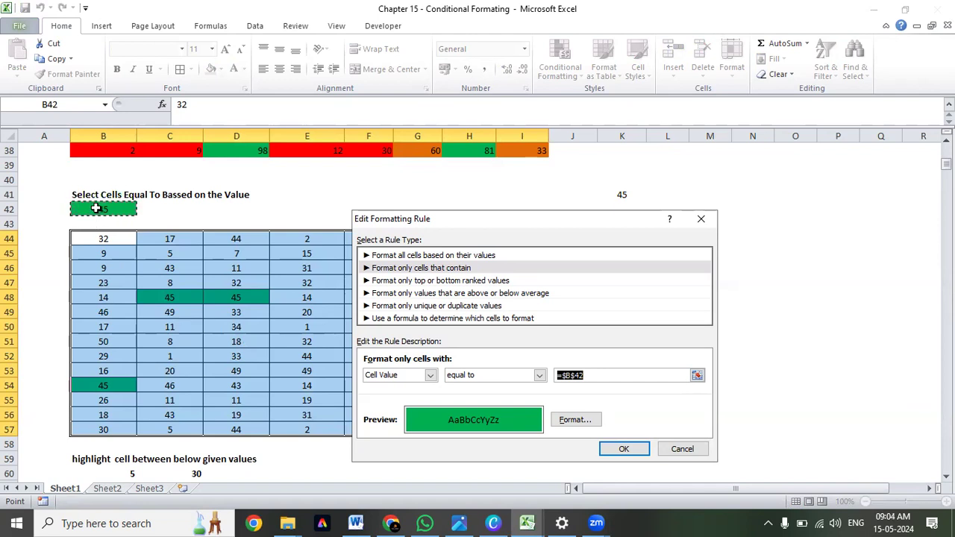
click(626, 450)
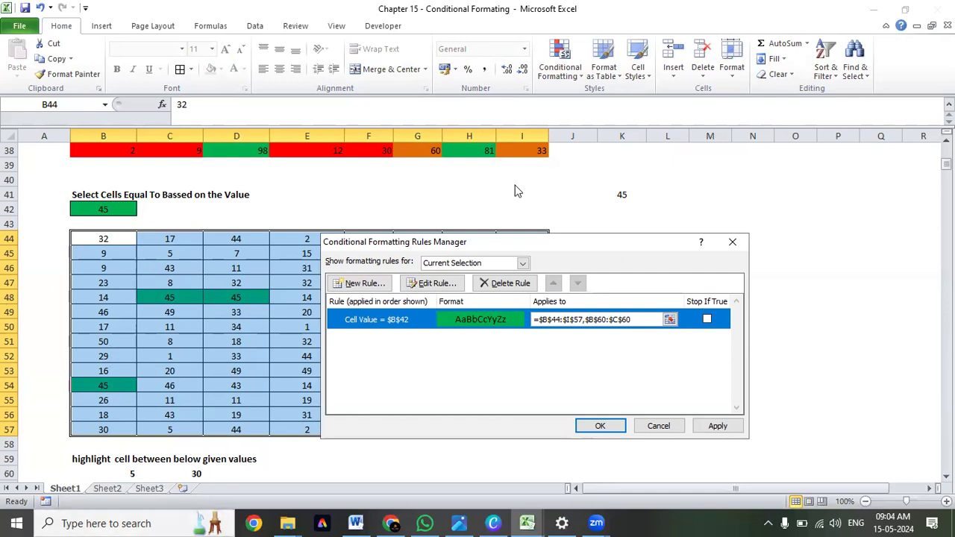
Start a new rule that formats only cells whose value is greater than =$B$42.
click(357, 287)
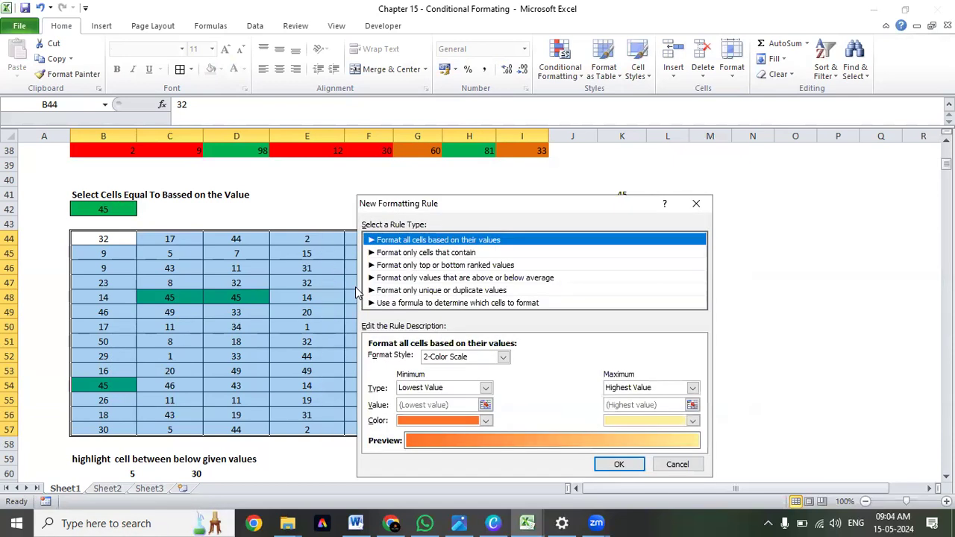
click(455, 254)
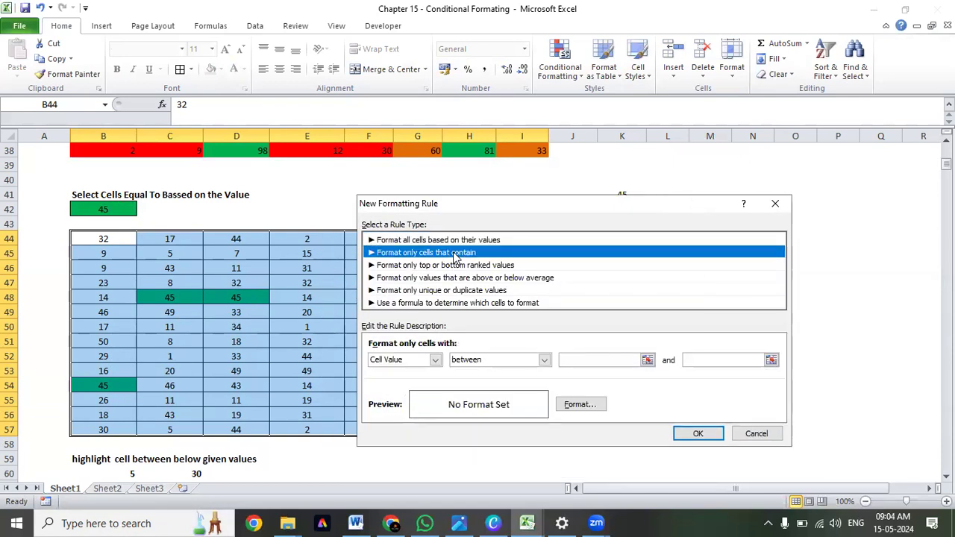
click(544, 361)
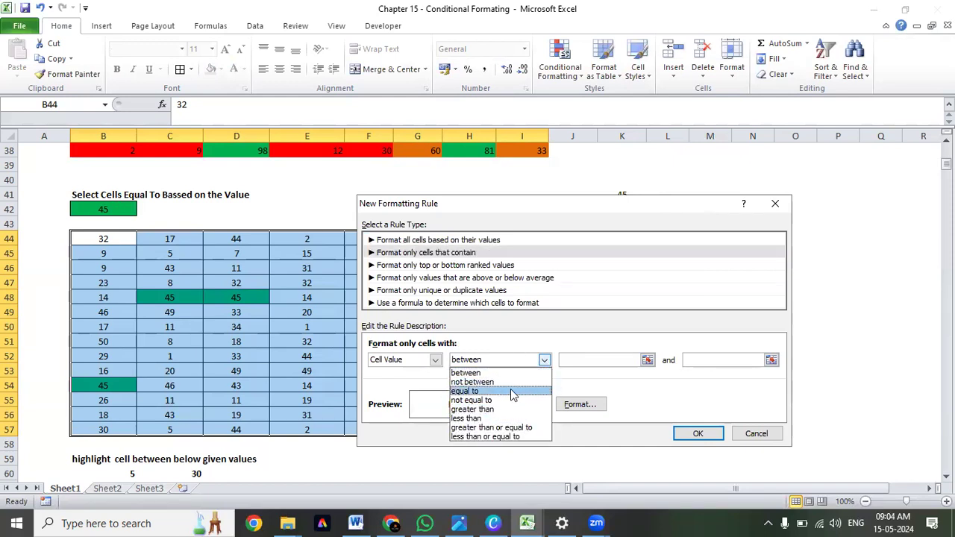
click(510, 411)
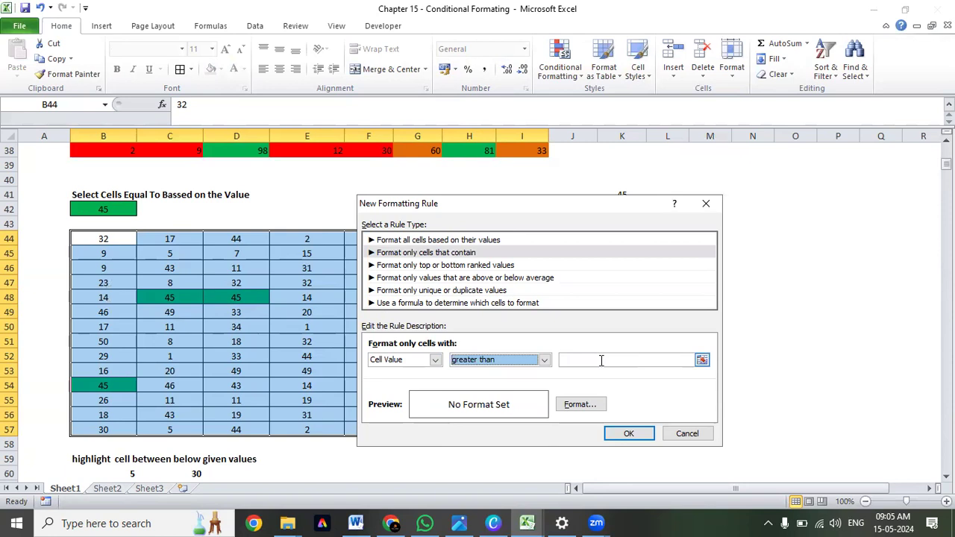
click(702, 360)
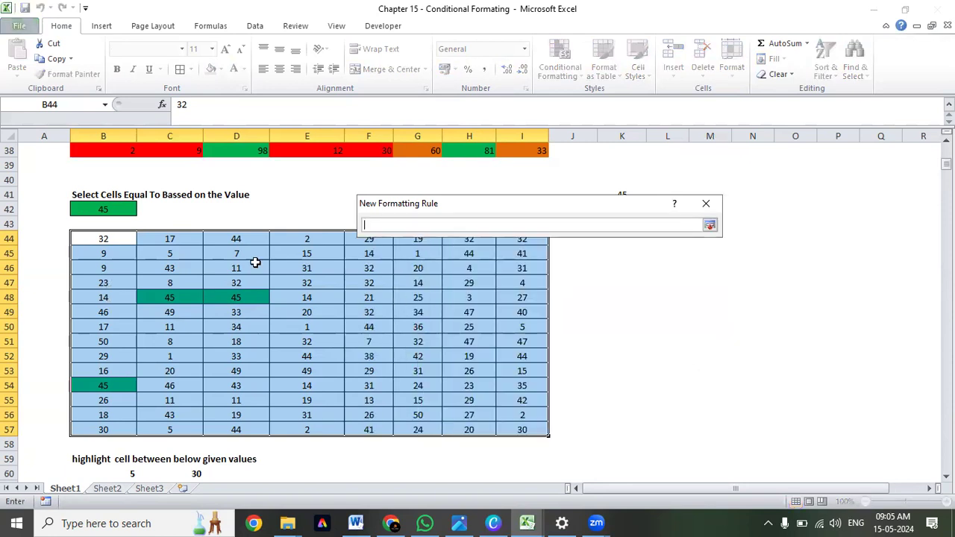
click(100, 210)
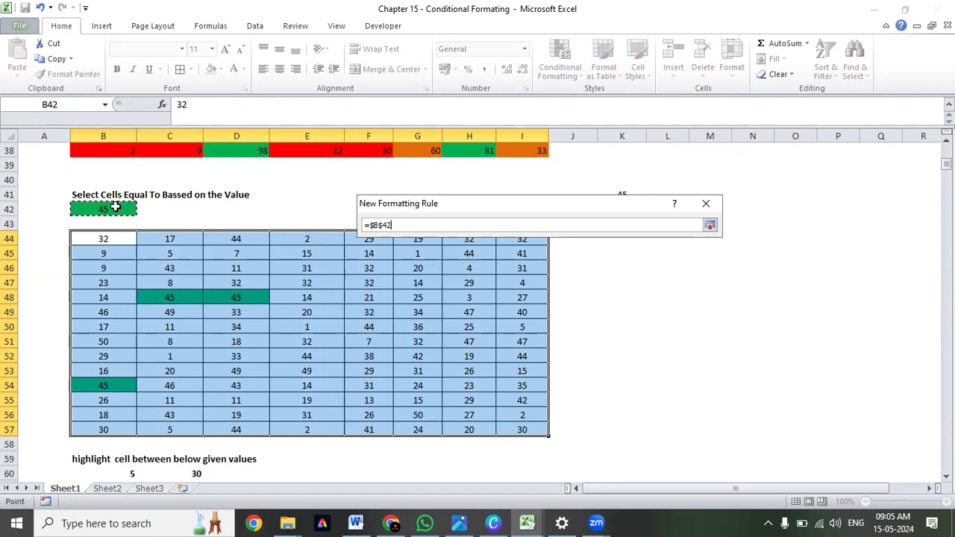
click(710, 225)
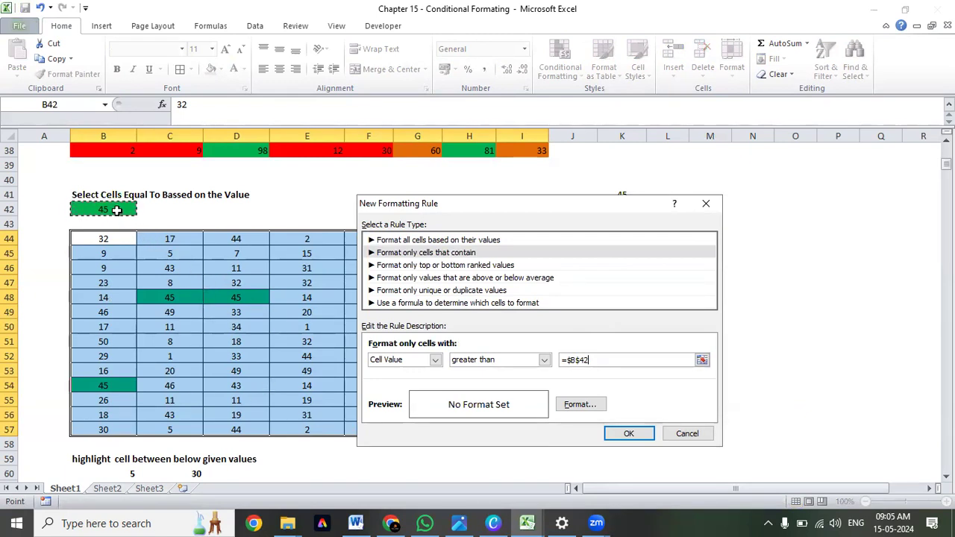
Format the greater-than rule with the light orange theme fill and a bold font style.
click(590, 406)
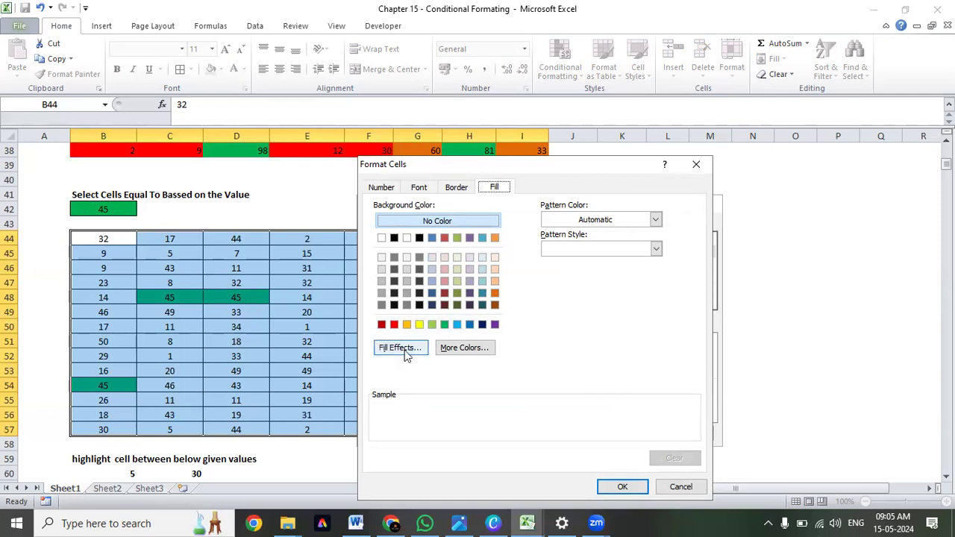
click(495, 238)
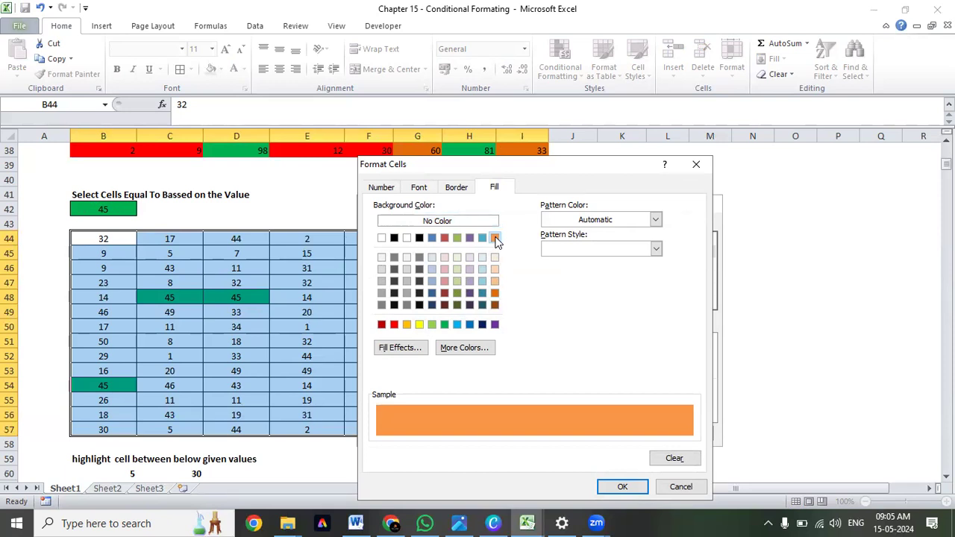
click(418, 188)
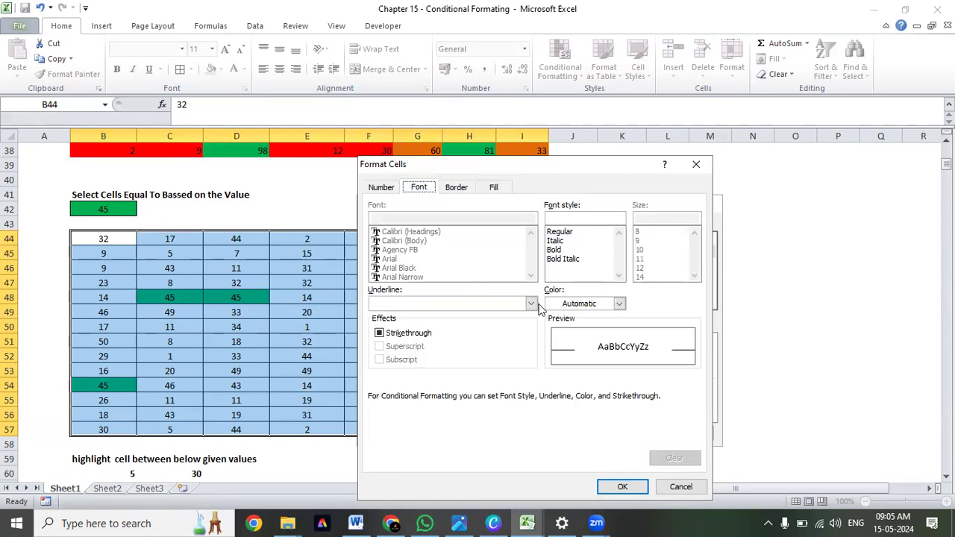
click(619, 303)
click(580, 320)
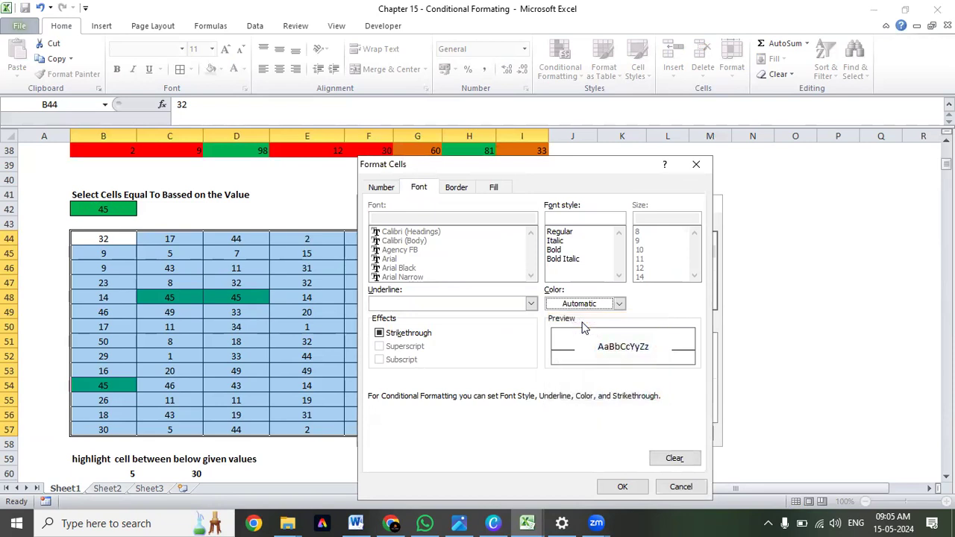
click(576, 252)
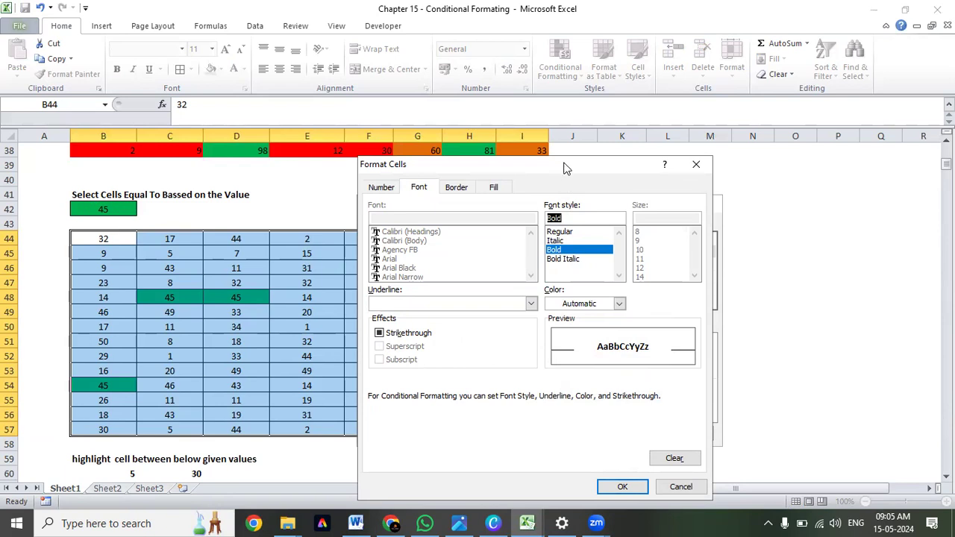
drag(565, 169, 646, 116)
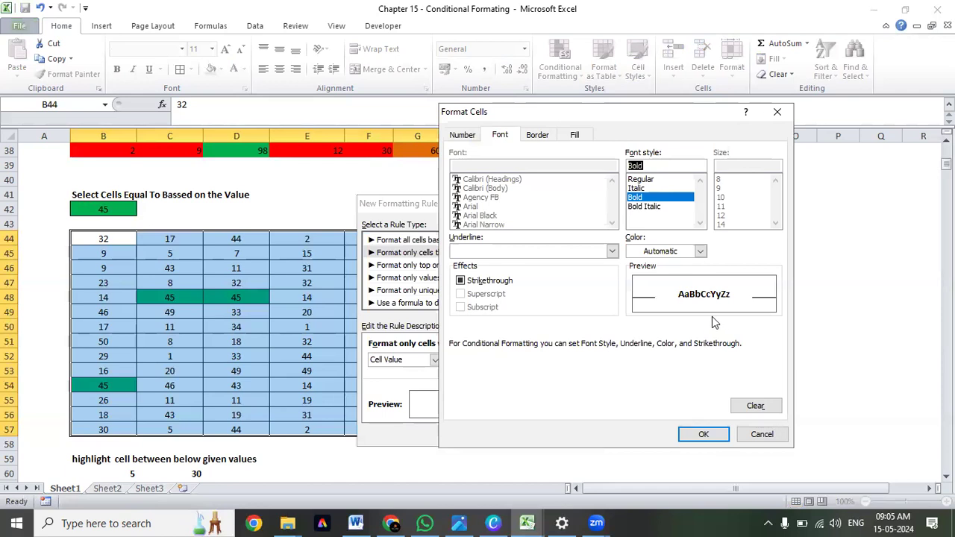
click(651, 252)
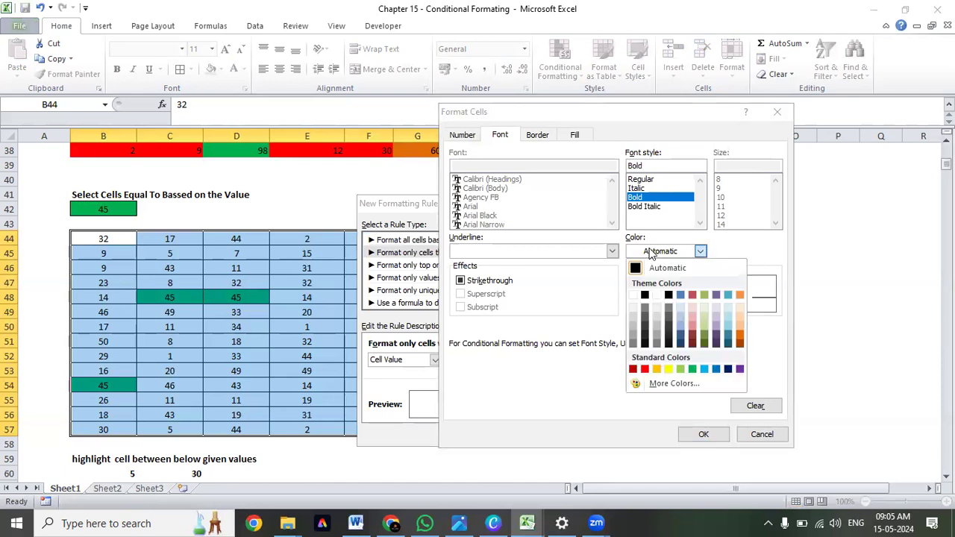
click(646, 251)
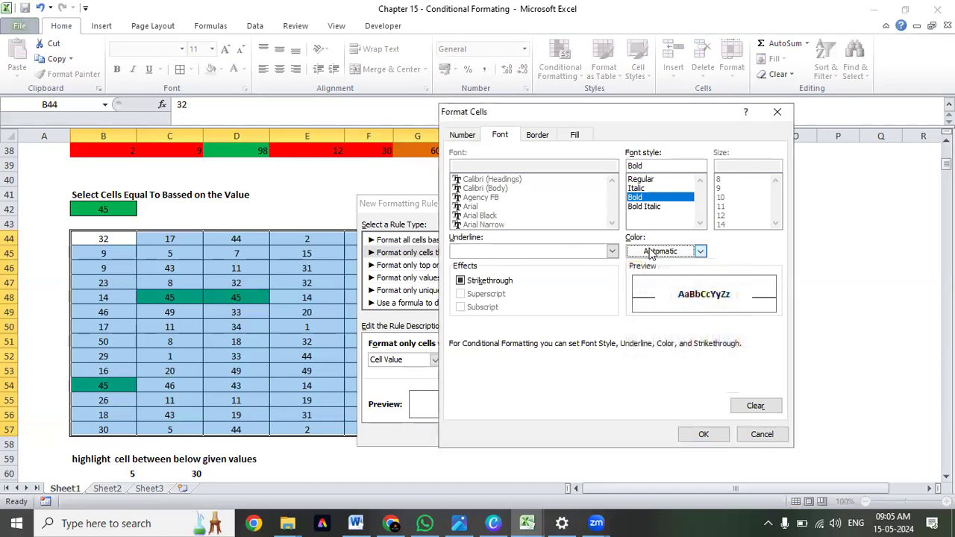
click(704, 434)
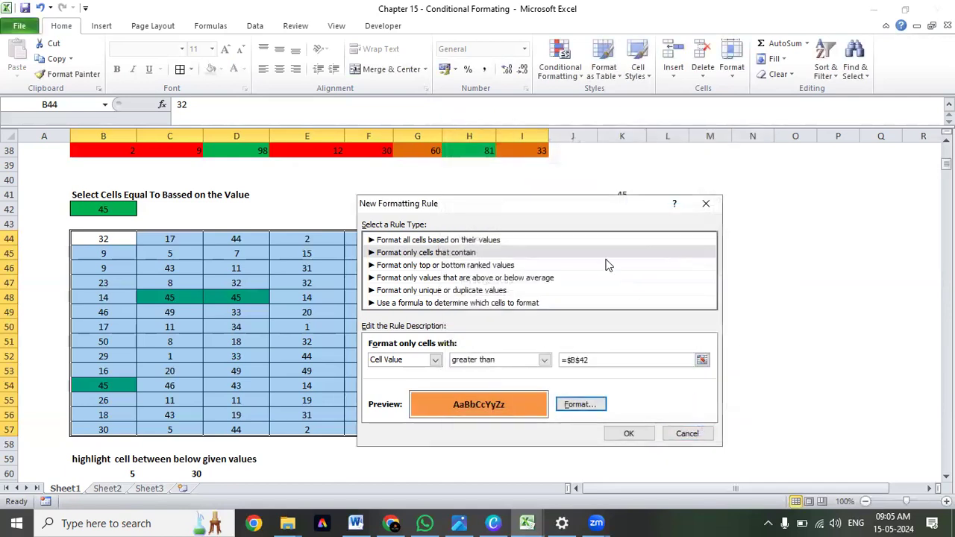
Add the greater-than rule to the table B44:I57, apply it and close the rules manager.
click(639, 438)
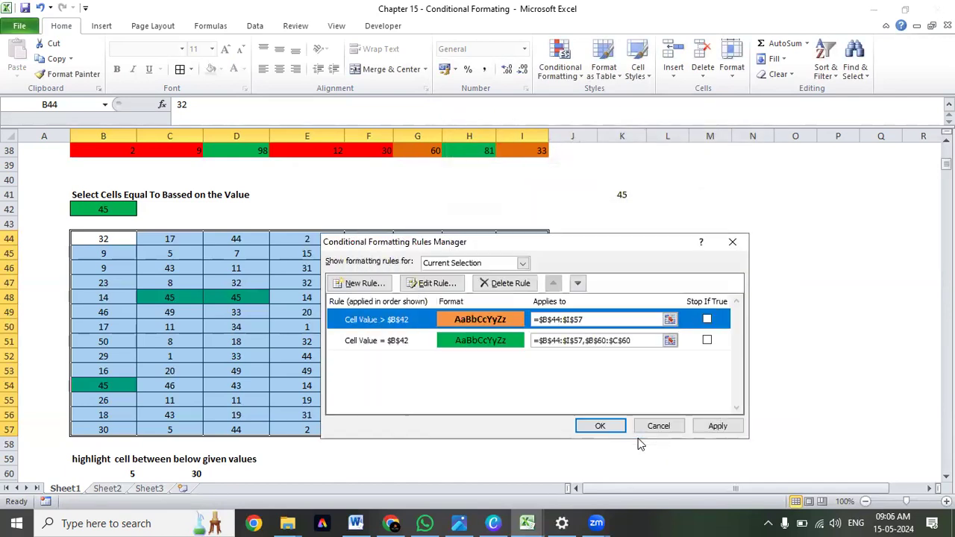
click(718, 431)
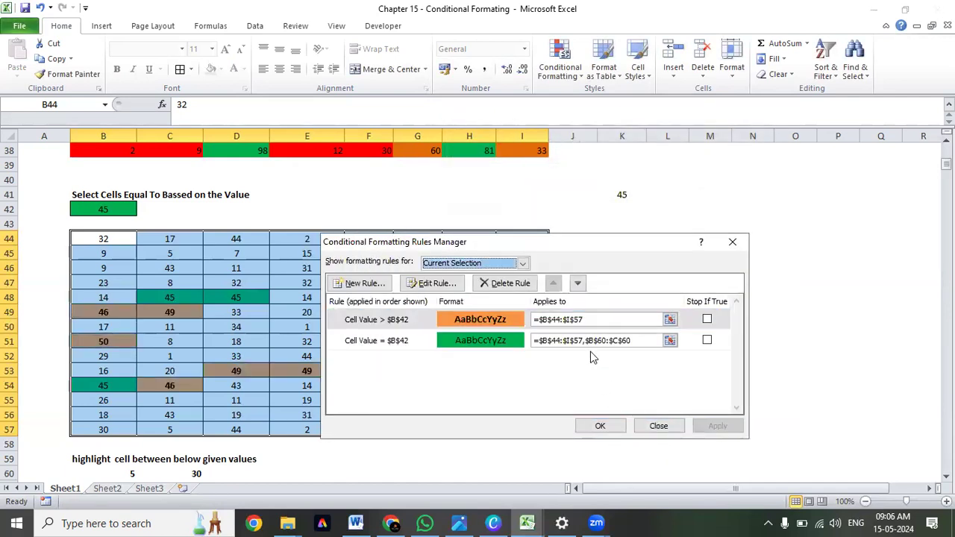
drag(526, 243, 734, 188)
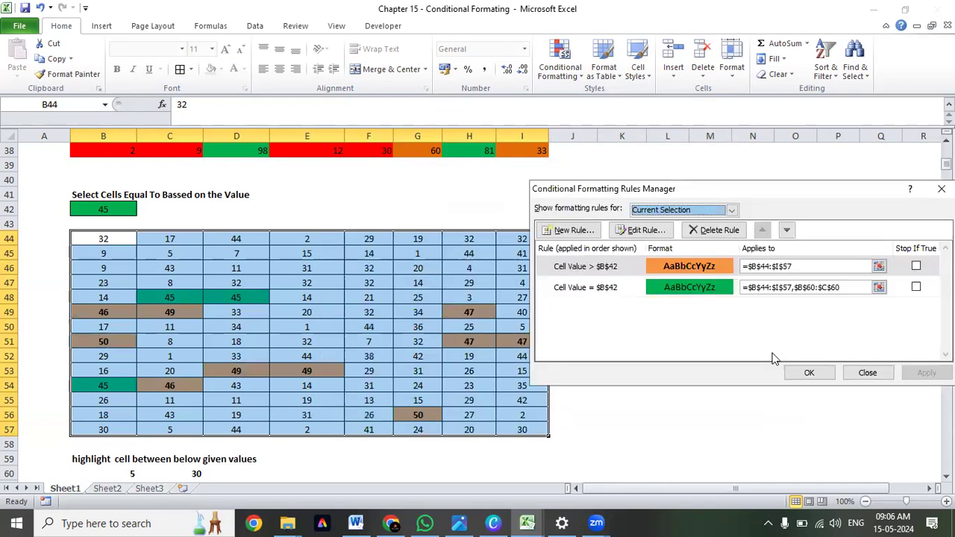
click(810, 372)
Examine the orange cells across the table's columns and compare them with the reference value in B42.
click(299, 287)
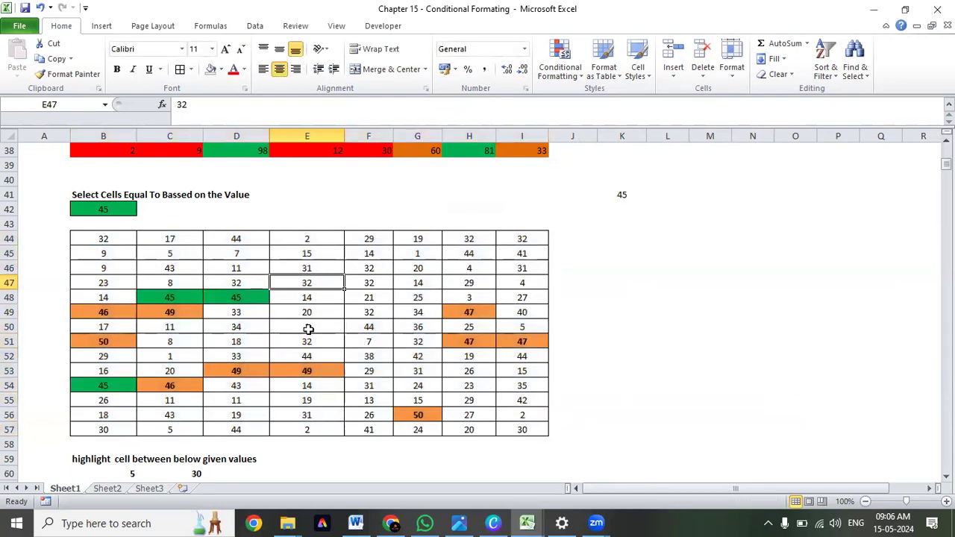
drag(463, 239, 522, 430)
drag(407, 239, 375, 429)
click(407, 415)
click(460, 313)
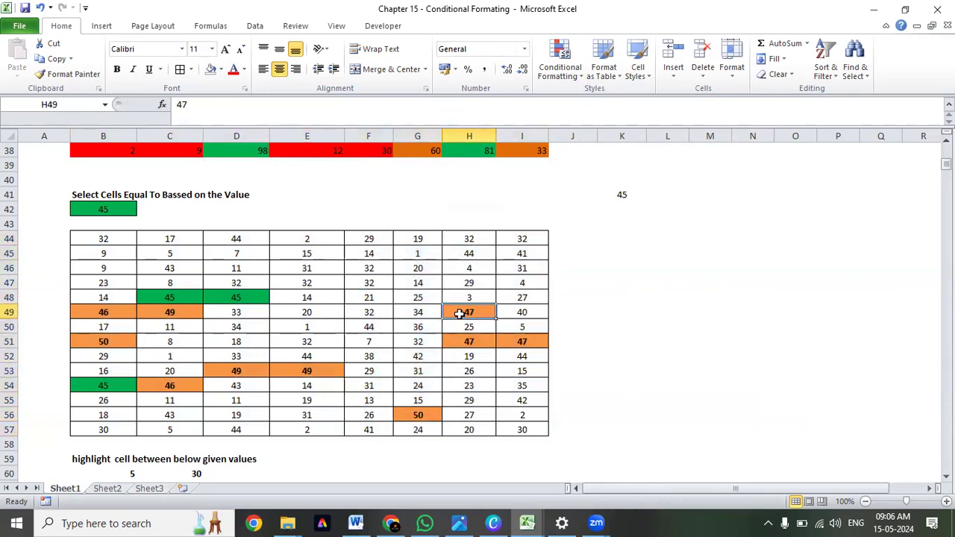
click(469, 341)
click(505, 337)
click(418, 415)
click(493, 339)
click(509, 337)
drag(98, 238, 124, 428)
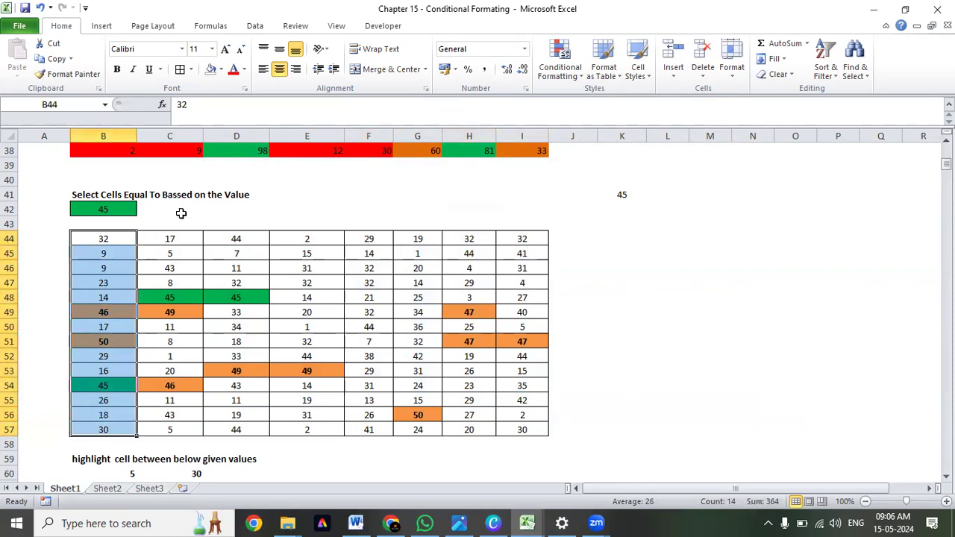
click(117, 213)
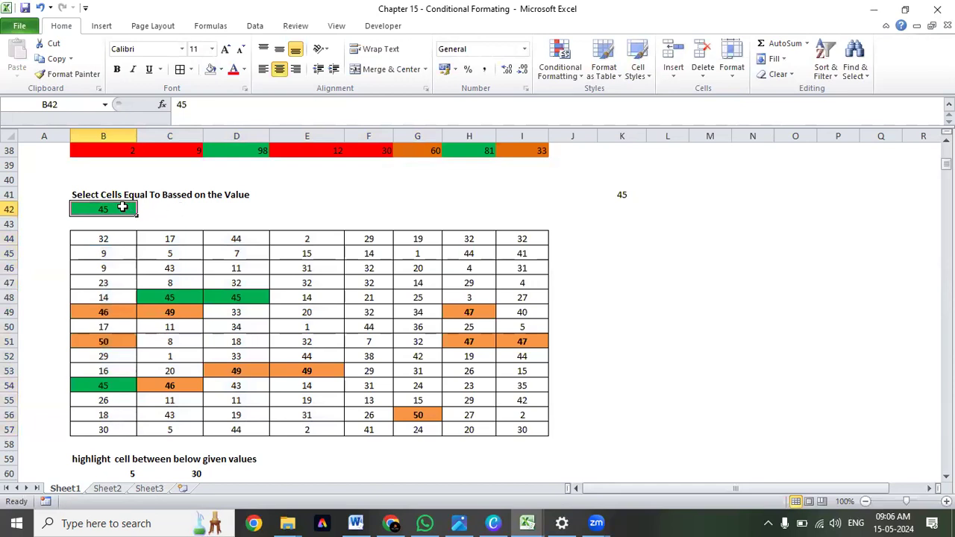
Fill cell C42 with the same light orange theme color and enter >45 as the legend text.
click(177, 211)
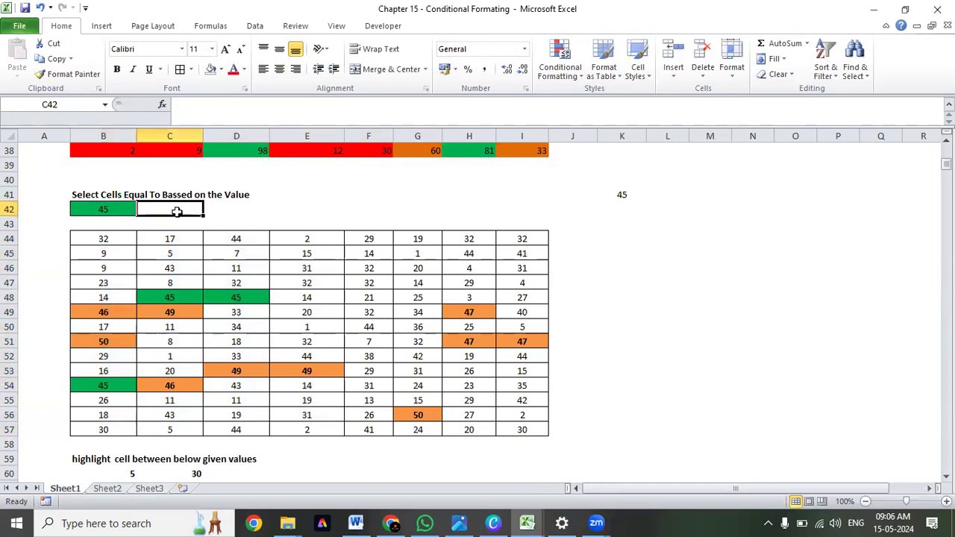
click(222, 69)
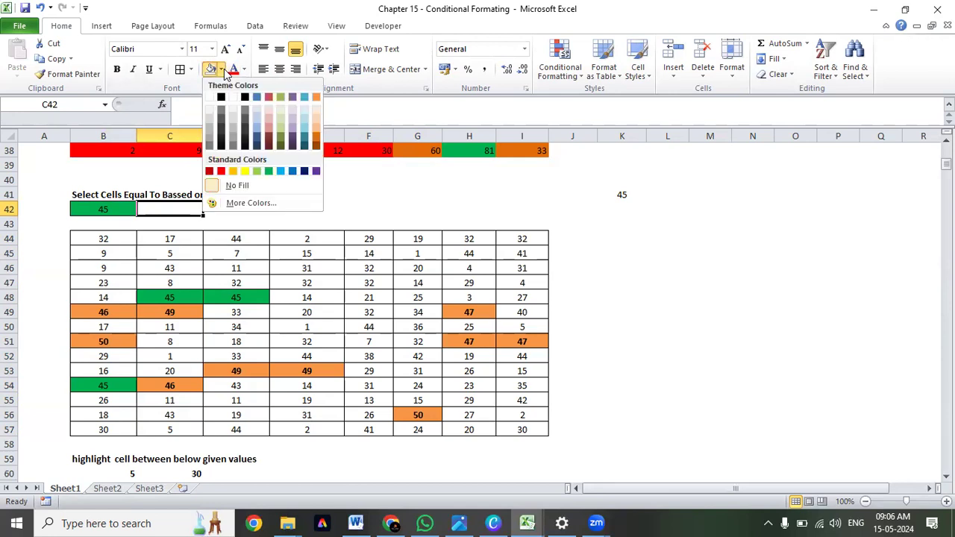
click(316, 97)
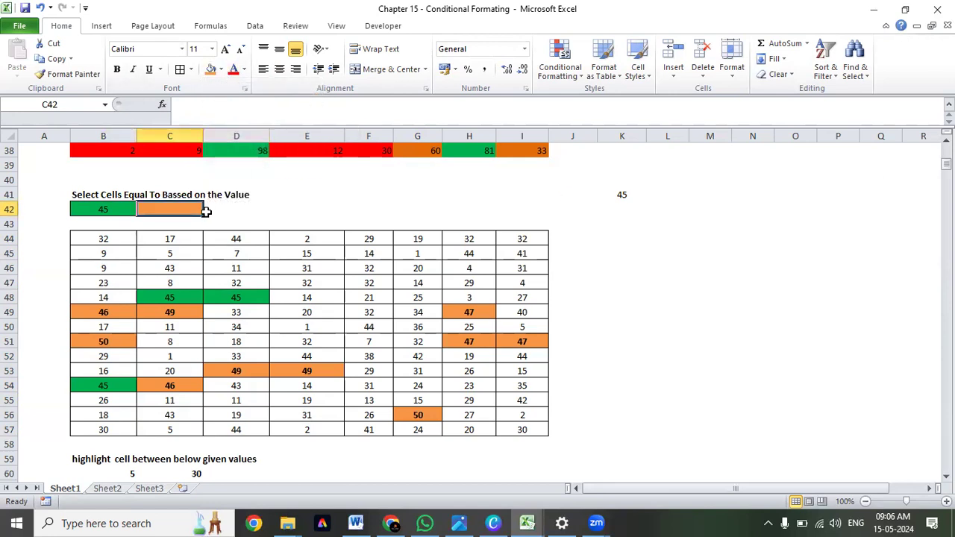
double_click(172, 208)
text(>45)
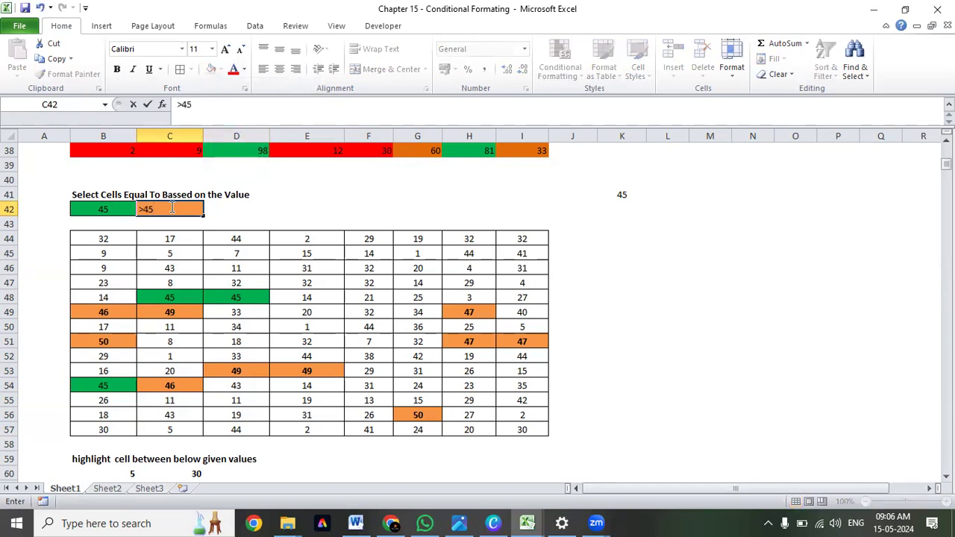
key(ctrl+Return)
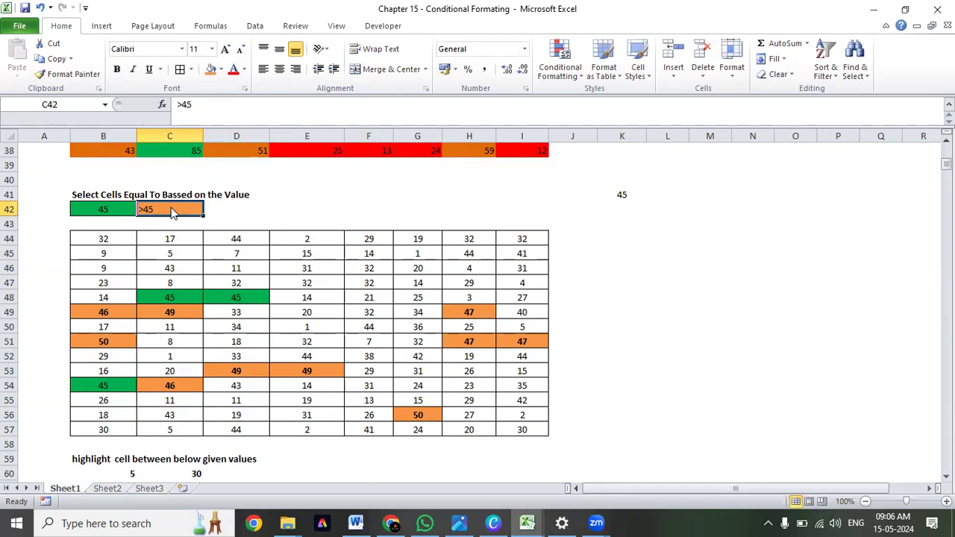
Center the legend text in C42 and make it bold.
key(alt+h)
key(a)
key(c)
key(ctrl+b)
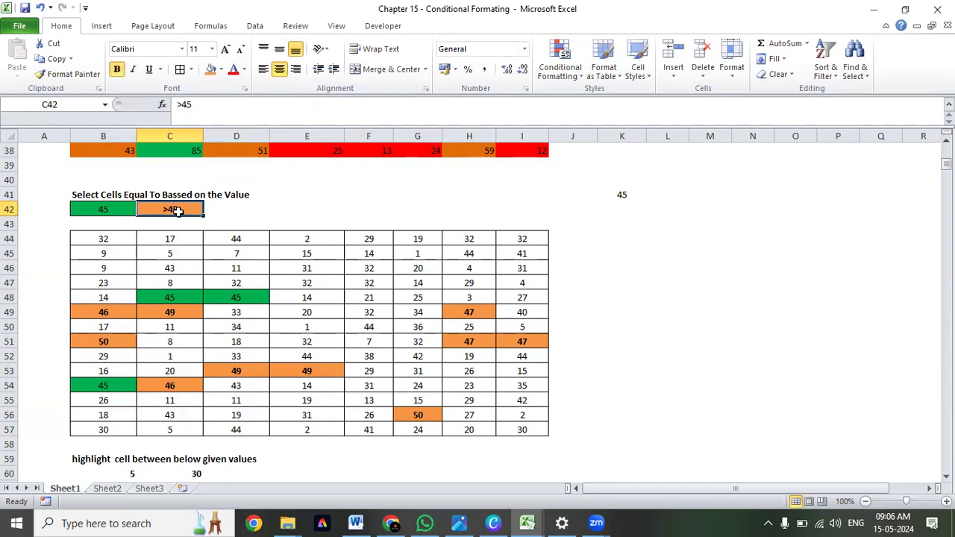
click(275, 207)
drag(109, 208, 150, 210)
click(162, 210)
Center the limit values in B60:C60 and review them against the between-values table B62:I75.
scroll(288, 283, down, 3)
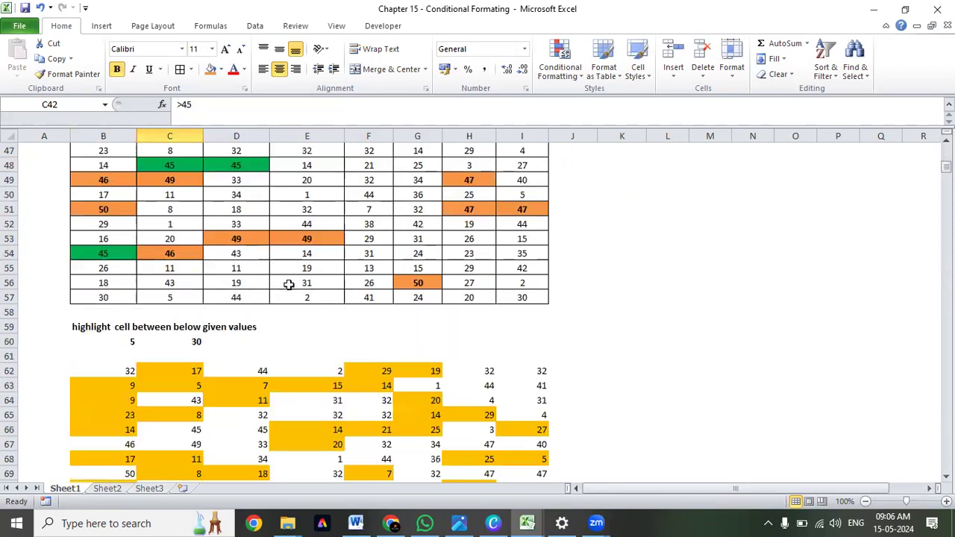
scroll(296, 288, down, 3)
drag(96, 209, 192, 208)
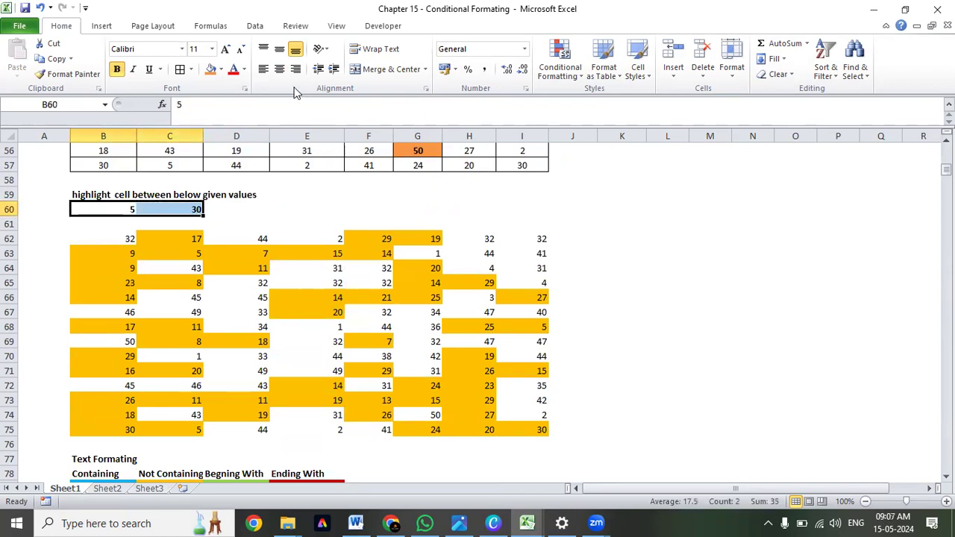
click(280, 69)
drag(124, 237, 535, 427)
click(106, 209)
click(154, 209)
drag(108, 237, 537, 428)
Apply all borders to the Text Formatting month table in B78:E90.
scroll(350, 309, down, 3)
scroll(350, 310, down, 3)
drag(96, 214, 335, 384)
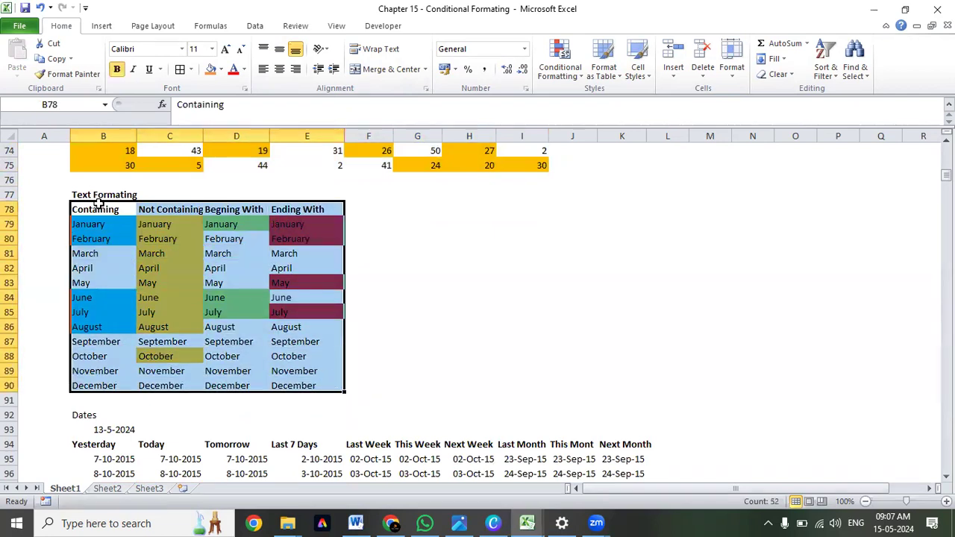
click(100, 197)
key(Down)
drag(97, 210, 320, 385)
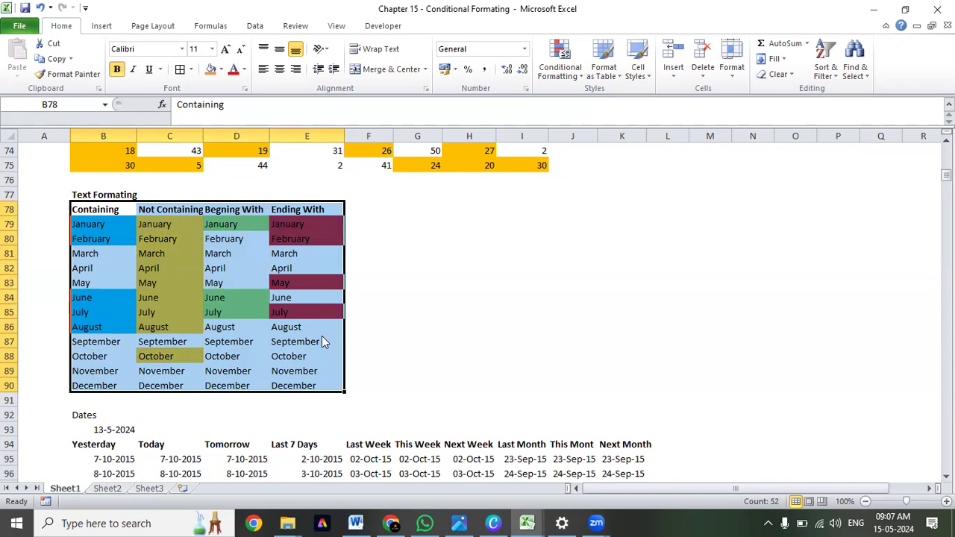
key(alt+h)
key(b)
key(a)
Center the headings and month names in the Text Formatting table B78:E90.
click(172, 211)
click(236, 210)
click(309, 210)
drag(99, 210, 330, 386)
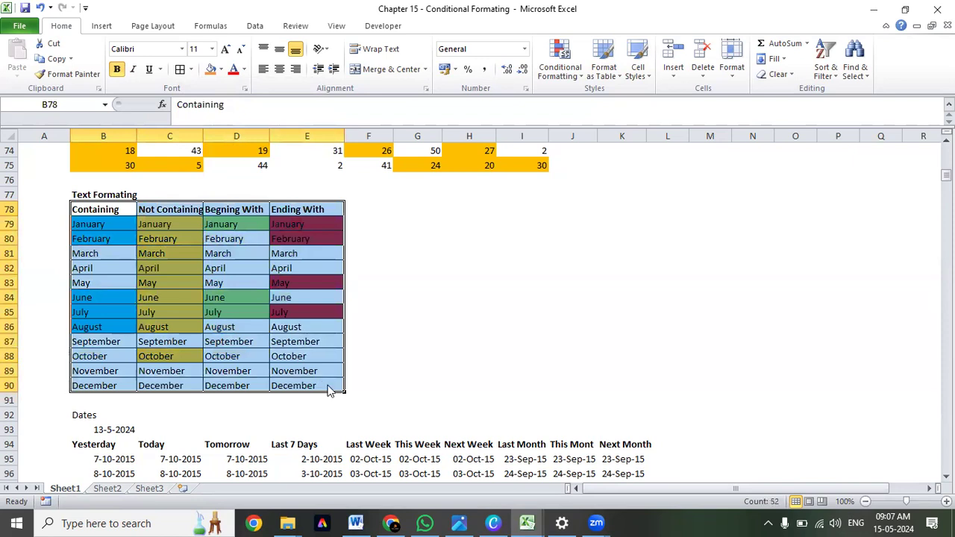
key(alt+h)
key(a)
key(c)
Examine which months in the Containing column B79:B90 are highlighted blue and which are not.
drag(107, 209, 314, 385)
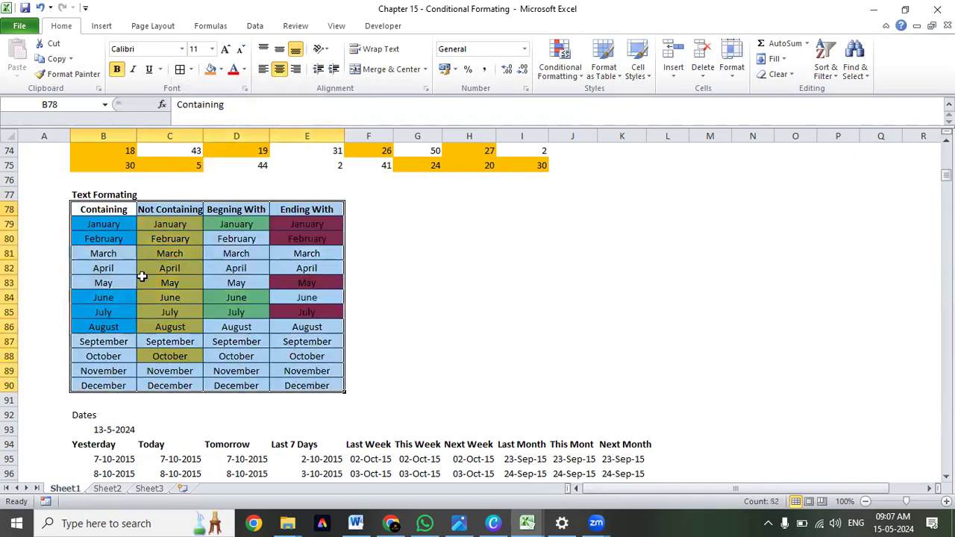
click(89, 224)
drag(88, 254, 86, 386)
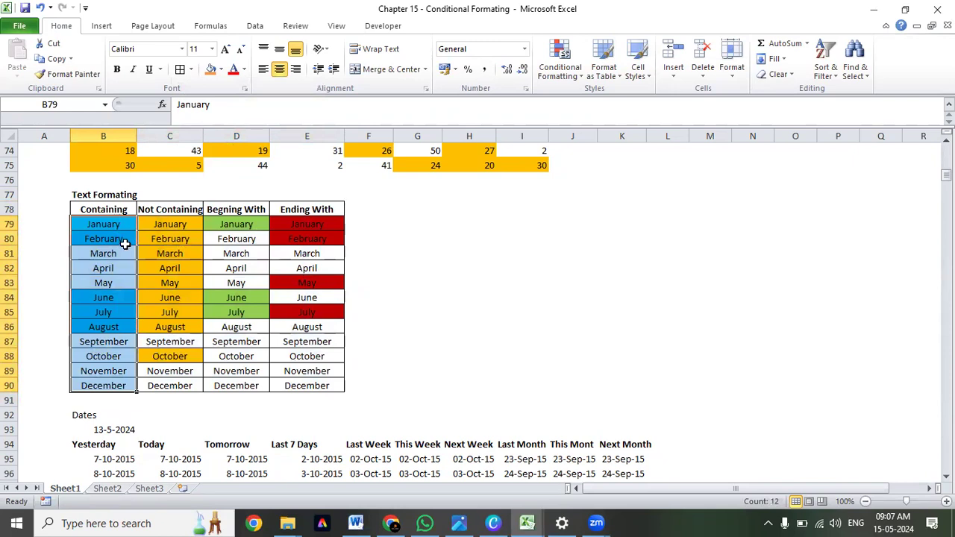
drag(119, 252, 120, 282)
click(118, 339)
drag(118, 340, 117, 380)
click(100, 238)
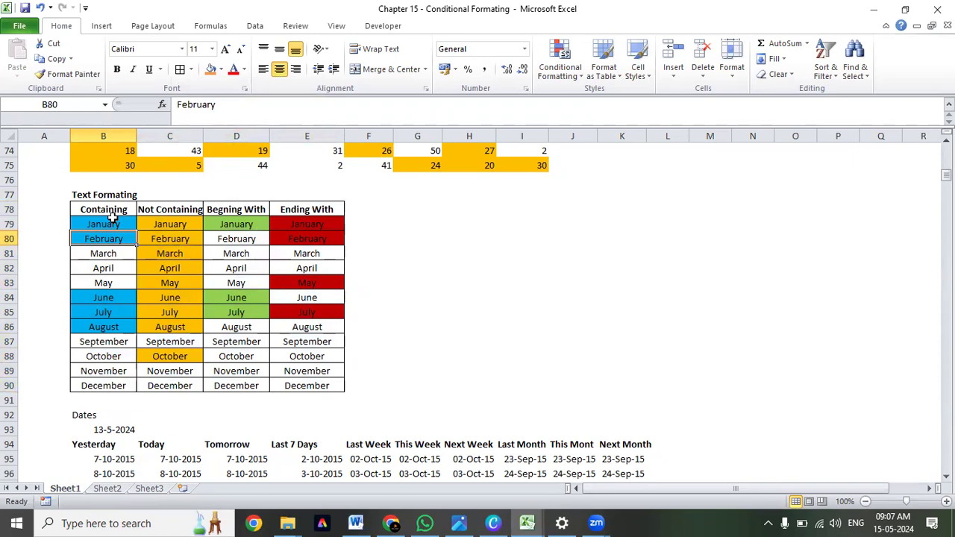
click(117, 300)
click(114, 326)
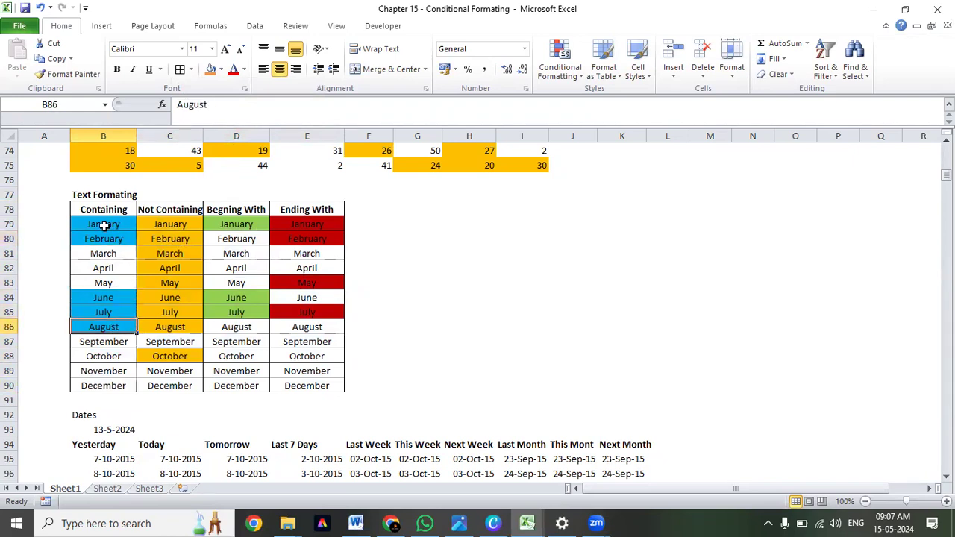
drag(119, 253, 123, 282)
drag(120, 341, 122, 385)
drag(119, 224, 114, 385)
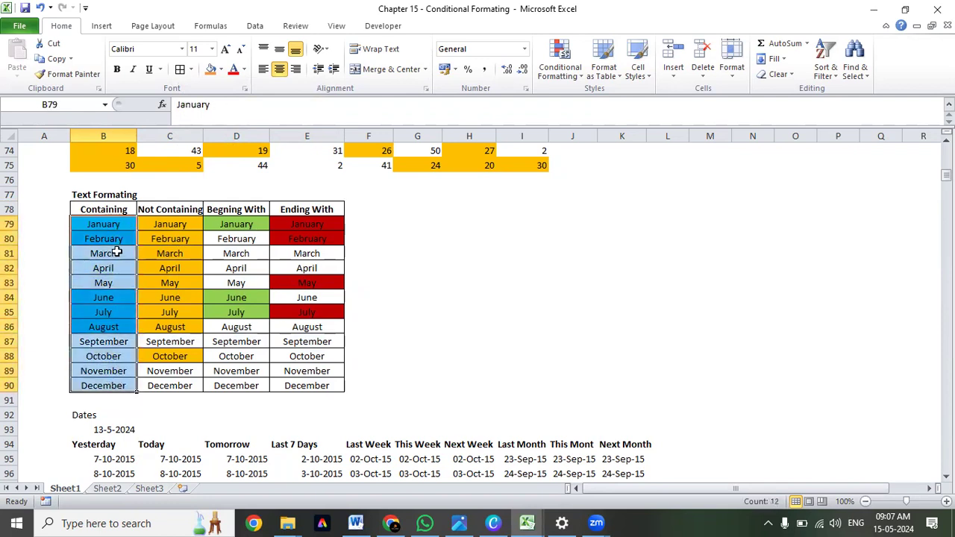
Compare the blue cells B79:B80 and B84:B86 under the Containing heading for the text they share.
click(113, 211)
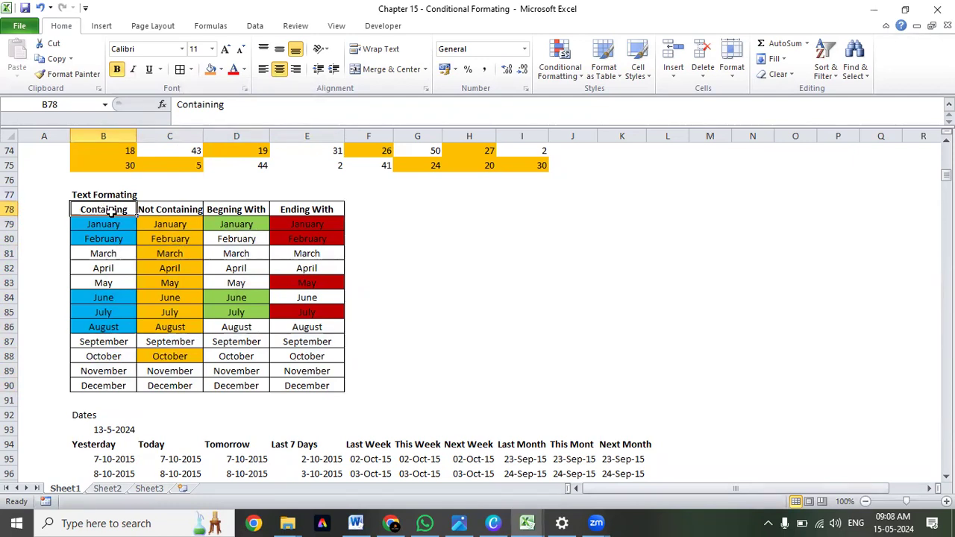
drag(109, 224, 103, 381)
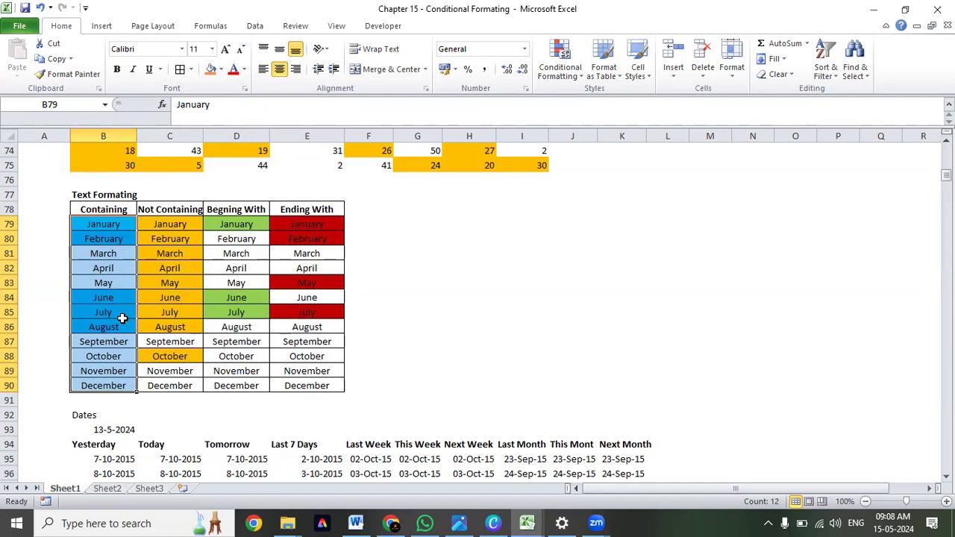
mouse_move(121, 228)
mouse_down()
mouse_move(125, 247)
mouse_move(109, 229)
mouse_move(110, 239)
mouse_up()
drag(115, 302, 115, 322)
drag(107, 218, 106, 237)
drag(106, 300, 106, 328)
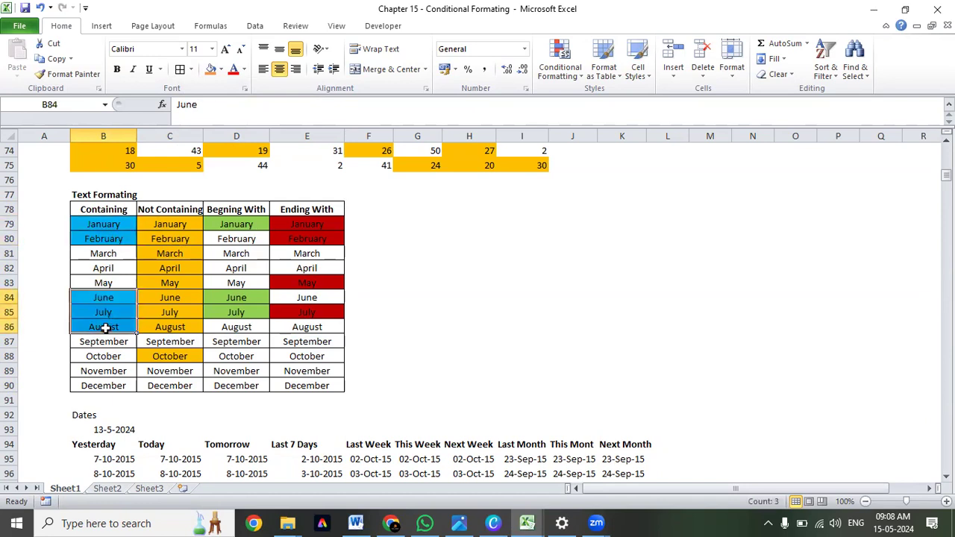
Open the conditional formatting rule on the Containing months B79:B90 for editing.
drag(106, 218, 106, 237)
click(110, 298)
drag(110, 298, 114, 323)
drag(115, 224, 110, 385)
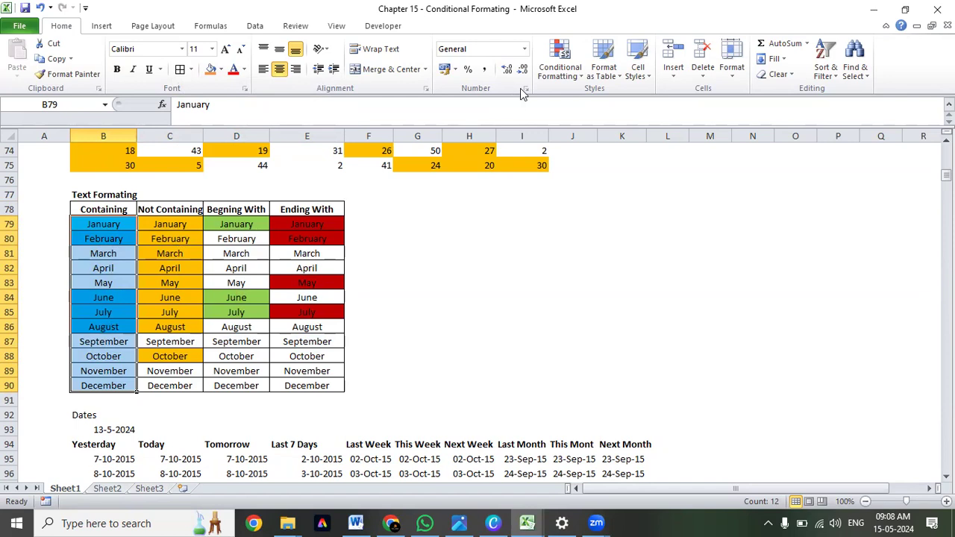
click(560, 65)
click(607, 280)
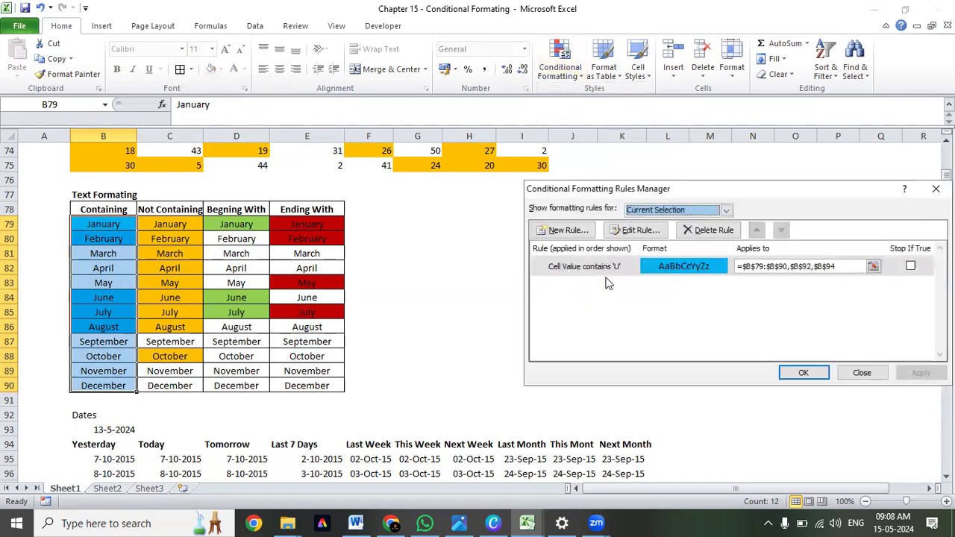
drag(645, 190, 468, 154)
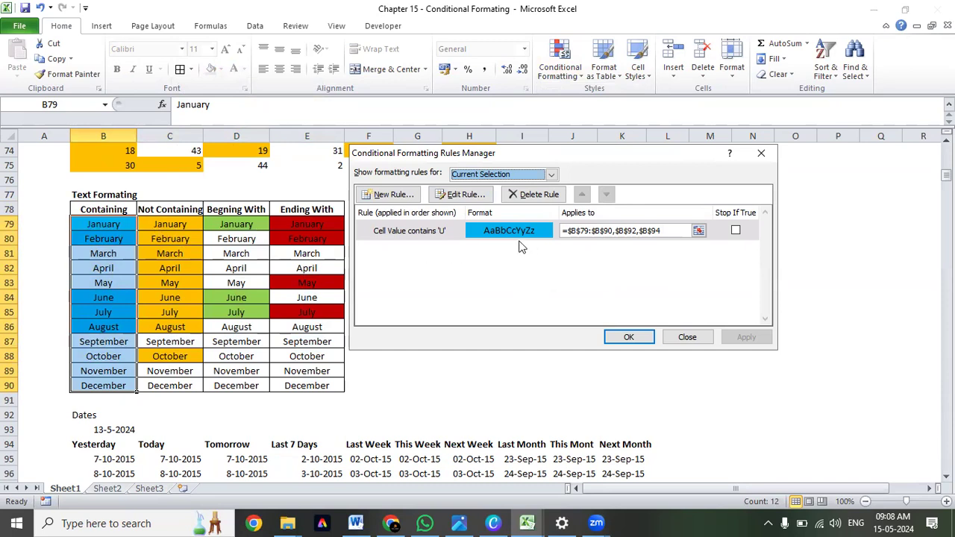
click(403, 234)
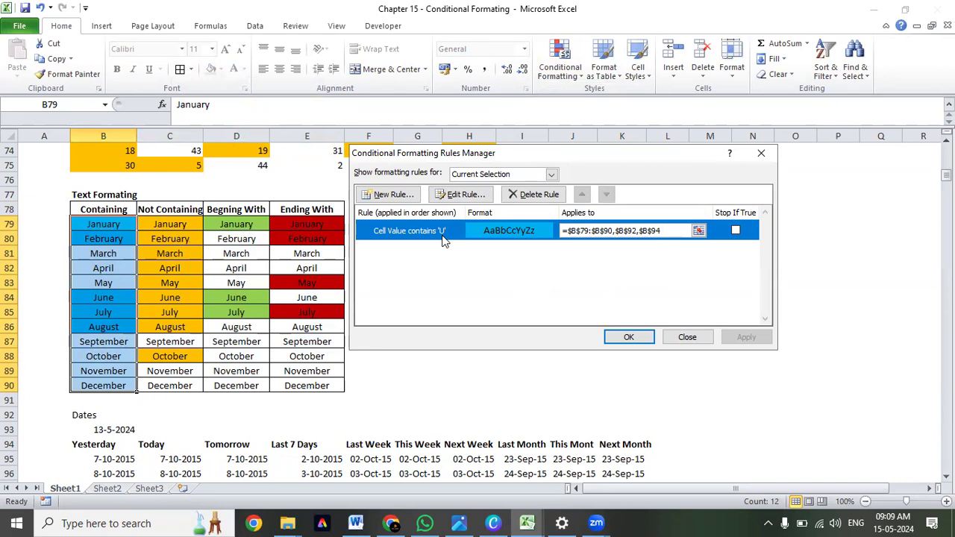
click(455, 193)
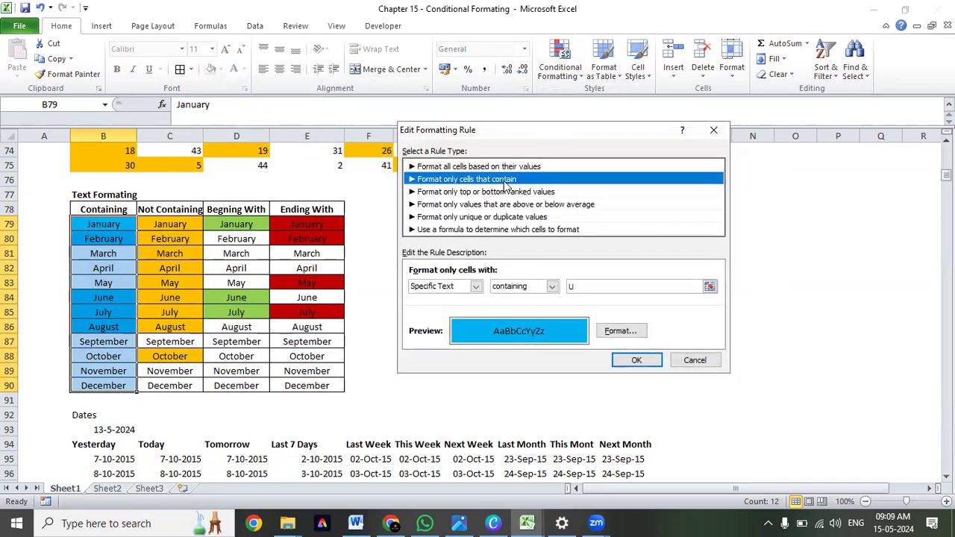
Review the text operators and condition types available for the rule, keeping Specific Text and containing selected.
click(553, 288)
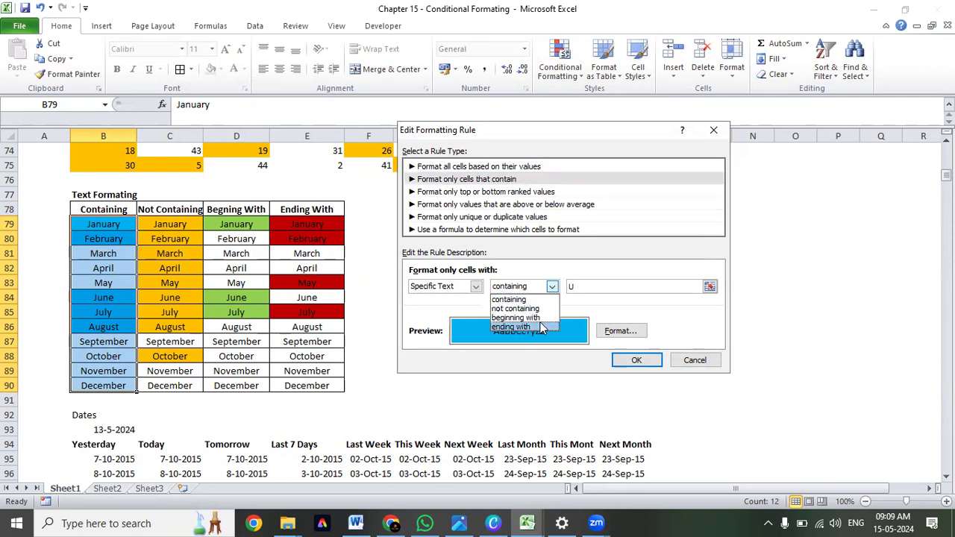
click(539, 285)
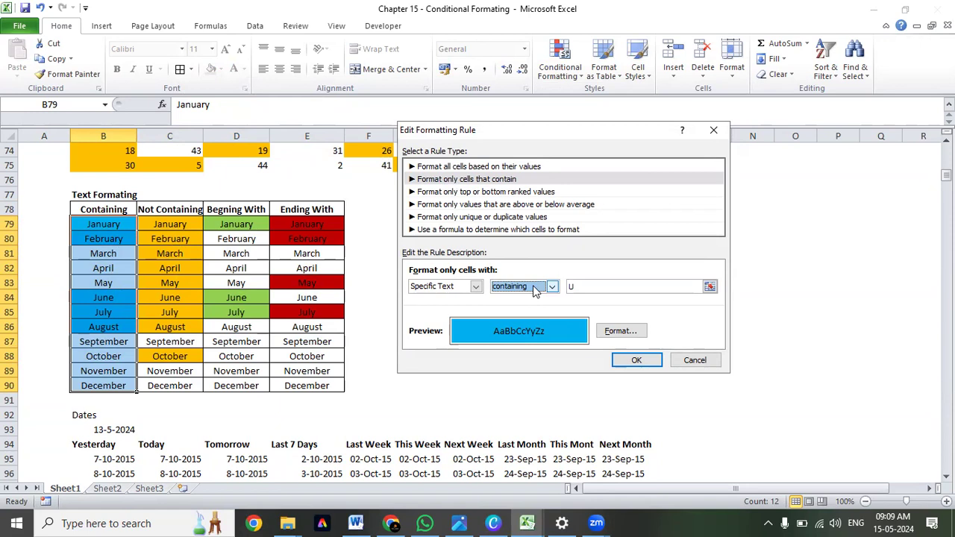
click(534, 288)
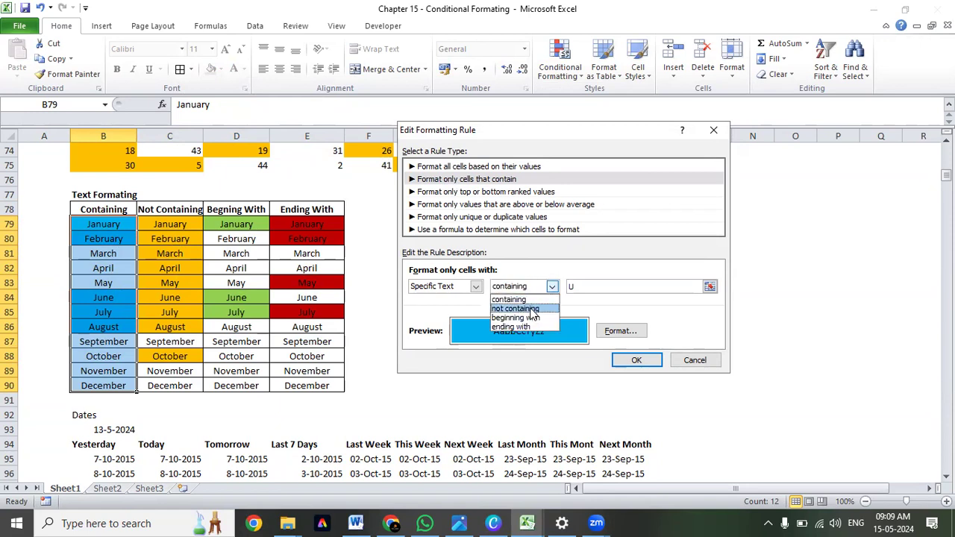
click(528, 297)
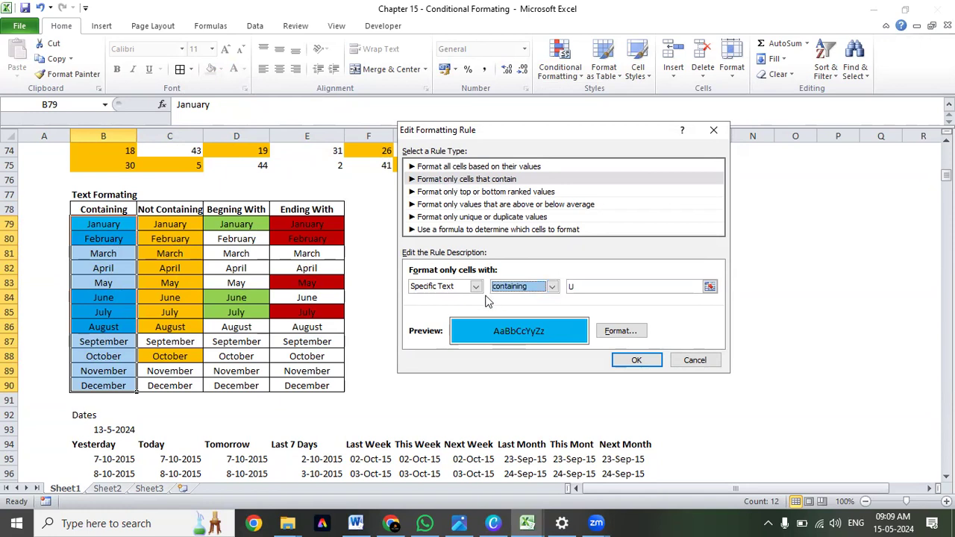
click(476, 289)
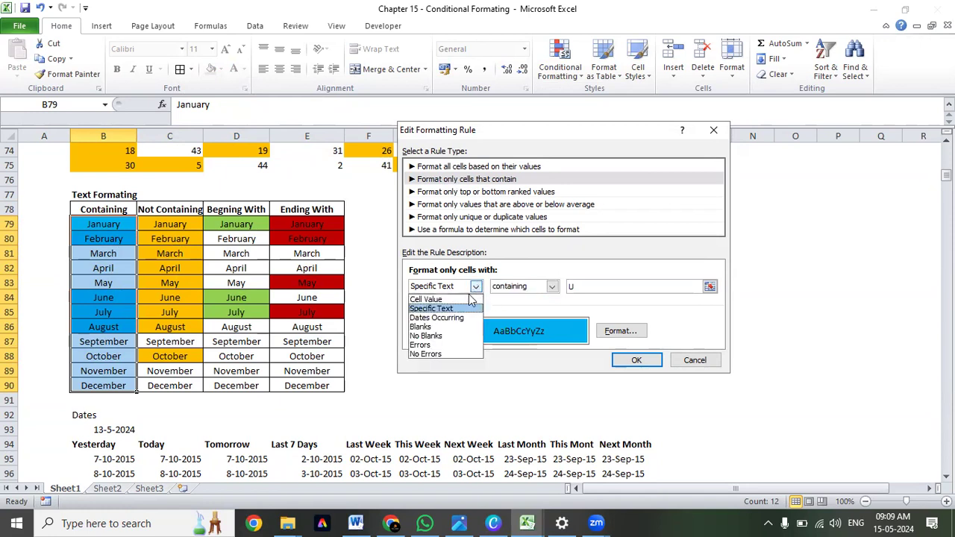
click(430, 309)
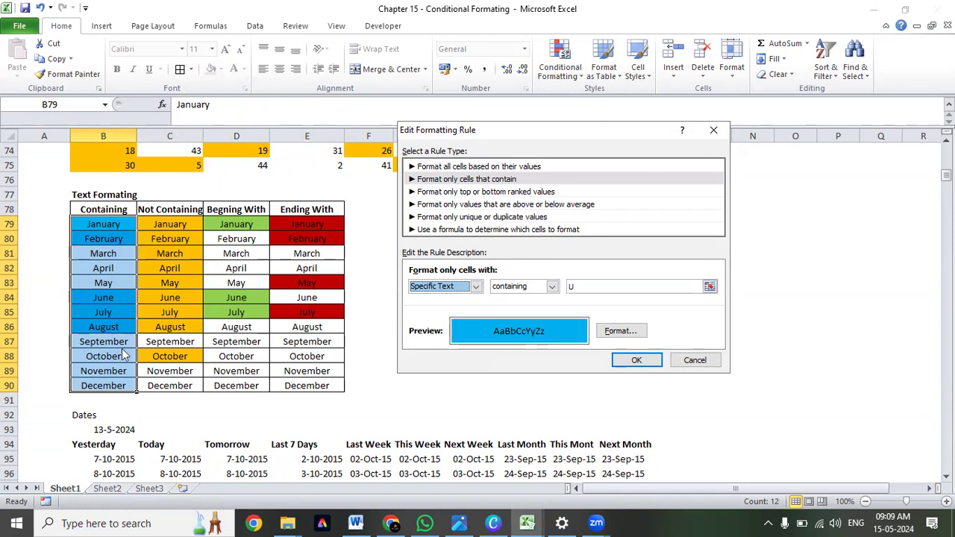
Change the rule's containing text to J and apply it to the Containing column.
click(581, 288)
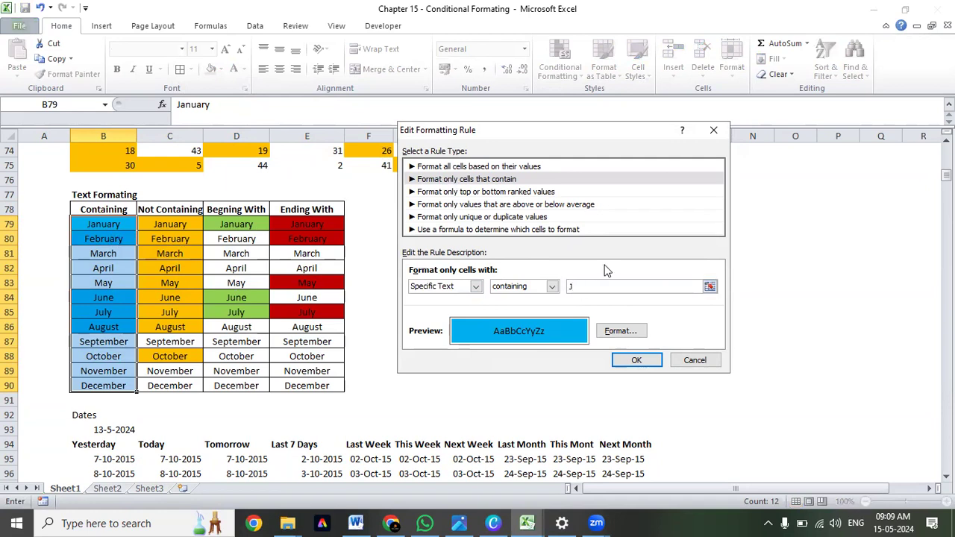
click(638, 362)
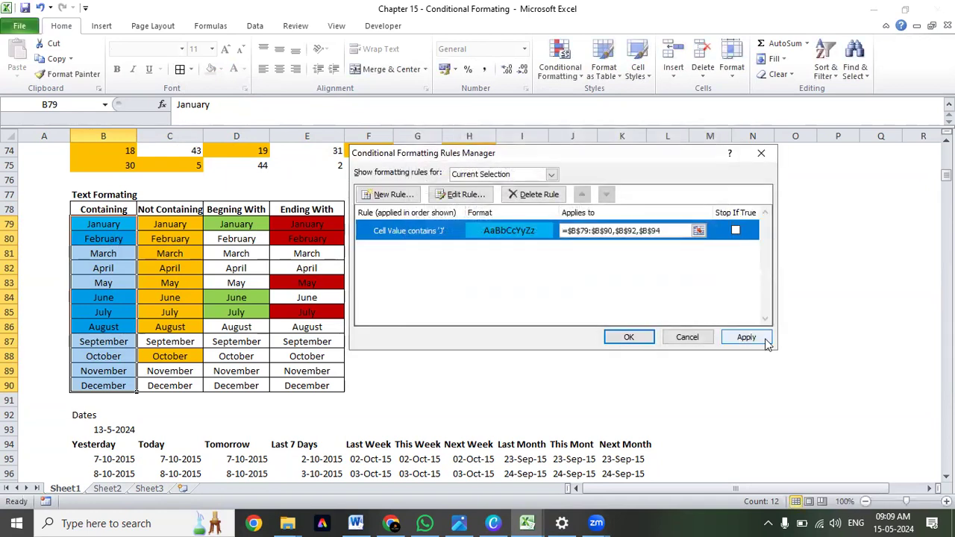
click(747, 338)
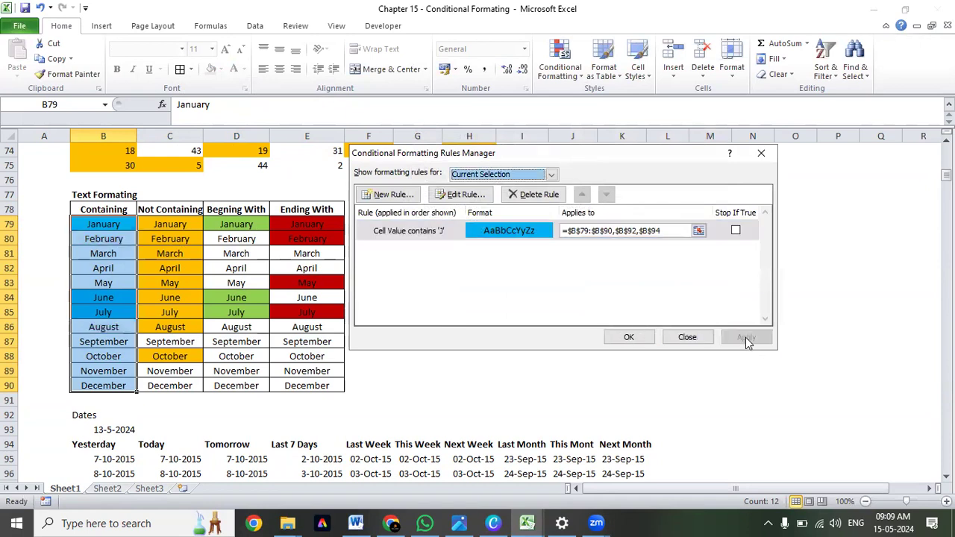
click(629, 338)
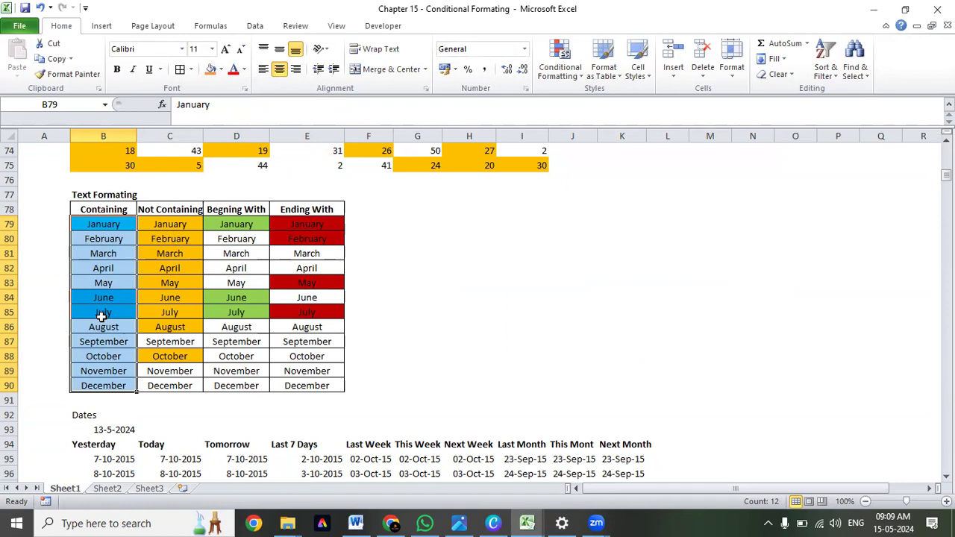
Look over the Text Formatting columns B78:E90 and the Dates table starting at row 94.
drag(184, 219, 196, 386)
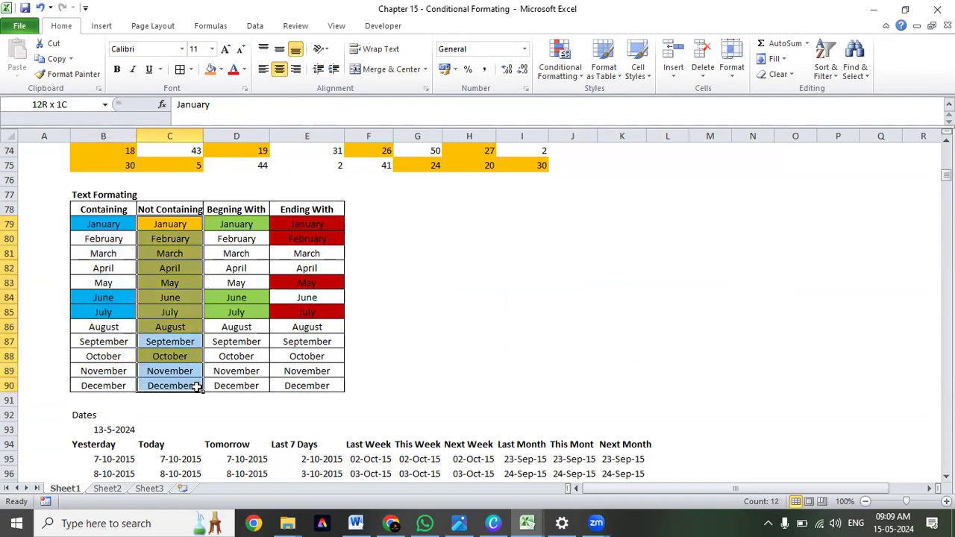
click(307, 312)
click(283, 258)
scroll(284, 258, down, 5)
scroll(284, 259, up, 20)
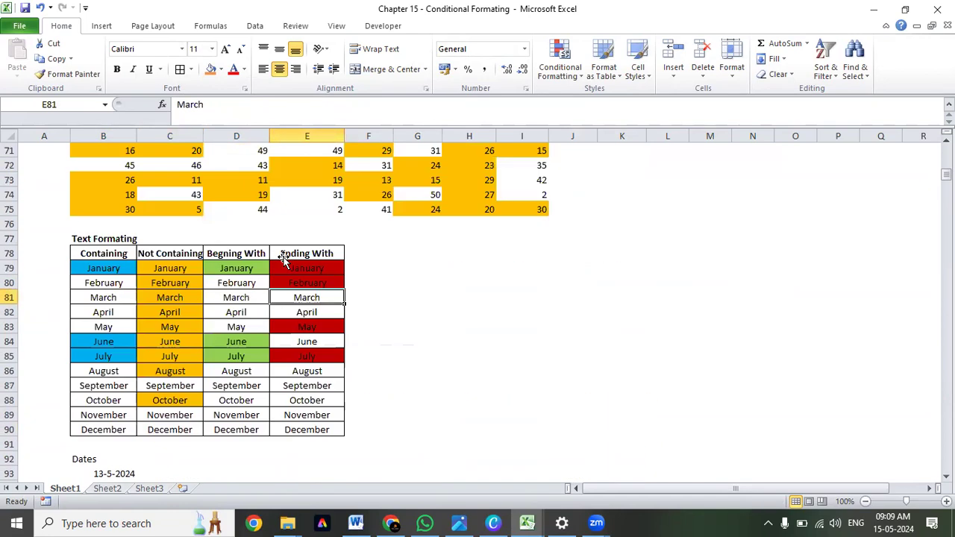
scroll(284, 258, down, 20)
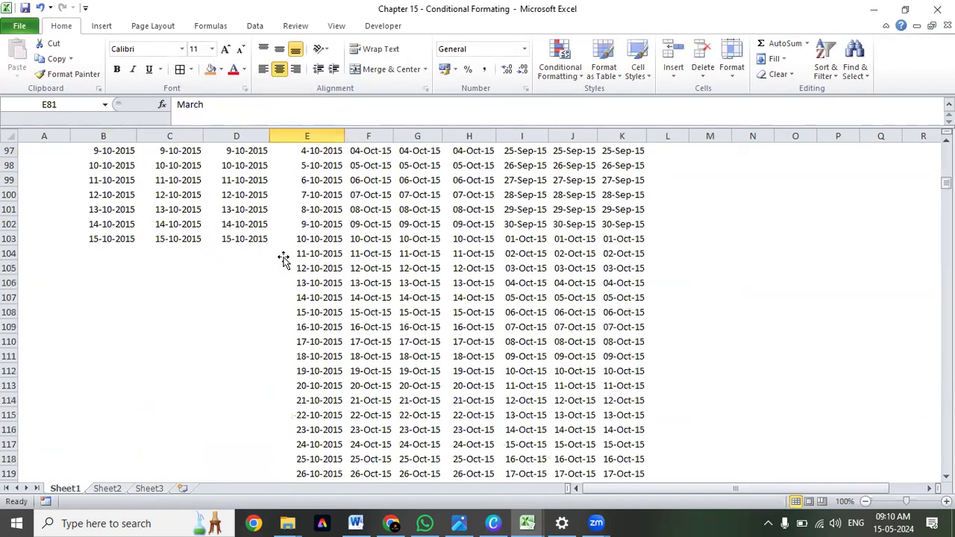
scroll(284, 258, up, 9)
drag(112, 273, 331, 441)
scroll(356, 316, down, 6)
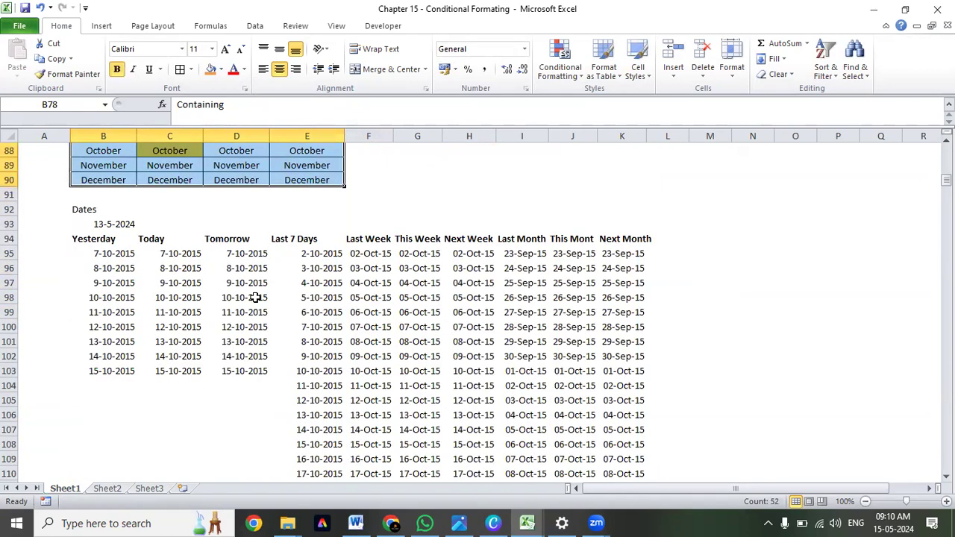
drag(97, 255, 640, 484)
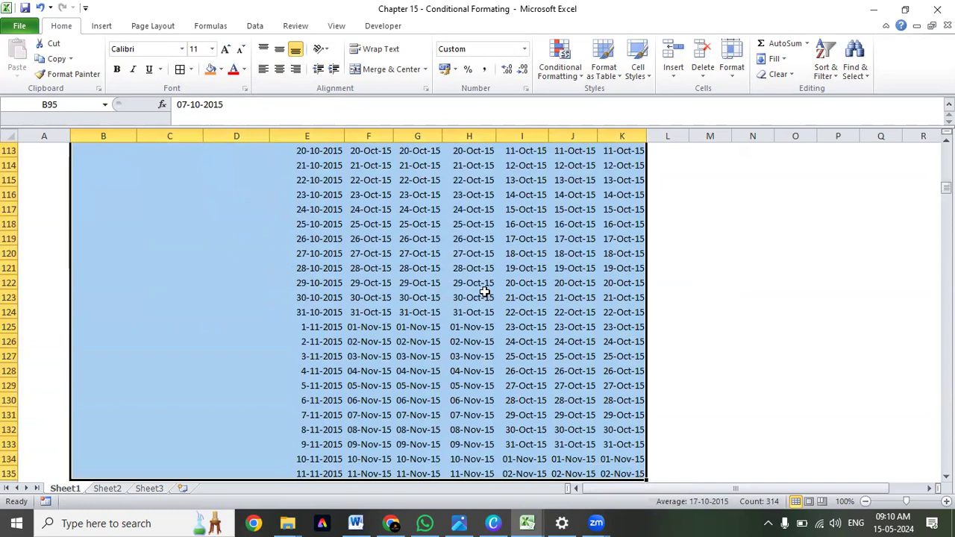
Survey the practice sections from Blanks and Error in row 139 down to Unique & Duplicate Values in row 190.
scroll(485, 291, down, 5)
scroll(342, 271, down, 1)
drag(79, 284, 280, 347)
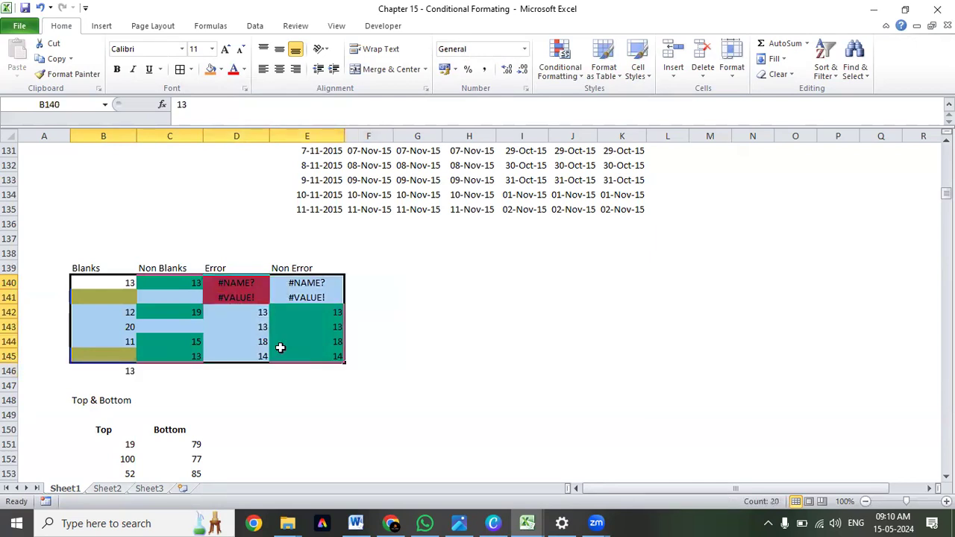
scroll(280, 348, down, 4)
drag(121, 270, 215, 332)
scroll(214, 329, down, 5)
scroll(214, 329, down, 7)
scroll(171, 244, down, 2)
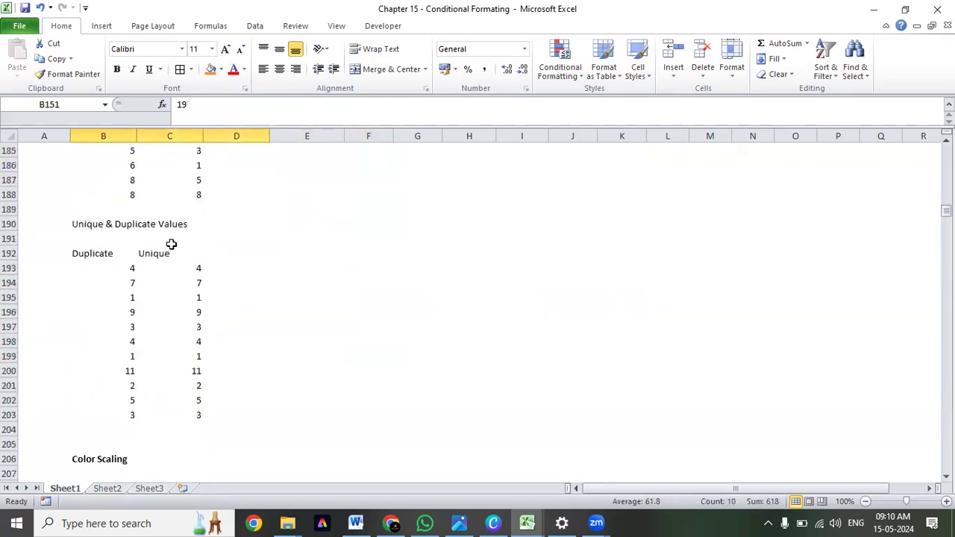
click(125, 280)
scroll(126, 280, down, 3)
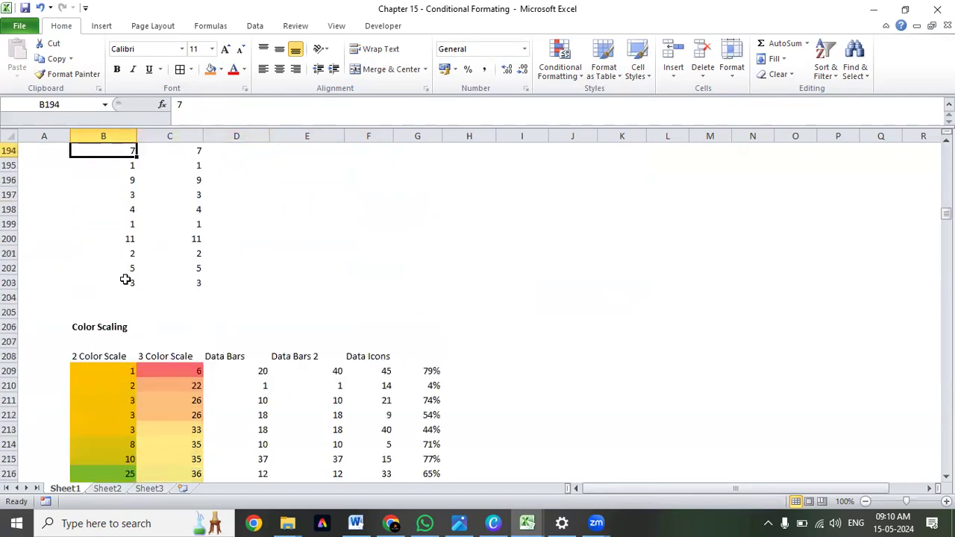
Look over the Color Scaling table B208:G221 and the Formula examples in B228:C233.
scroll(125, 280, down, 3)
drag(96, 224, 415, 411)
scroll(416, 412, down, 4)
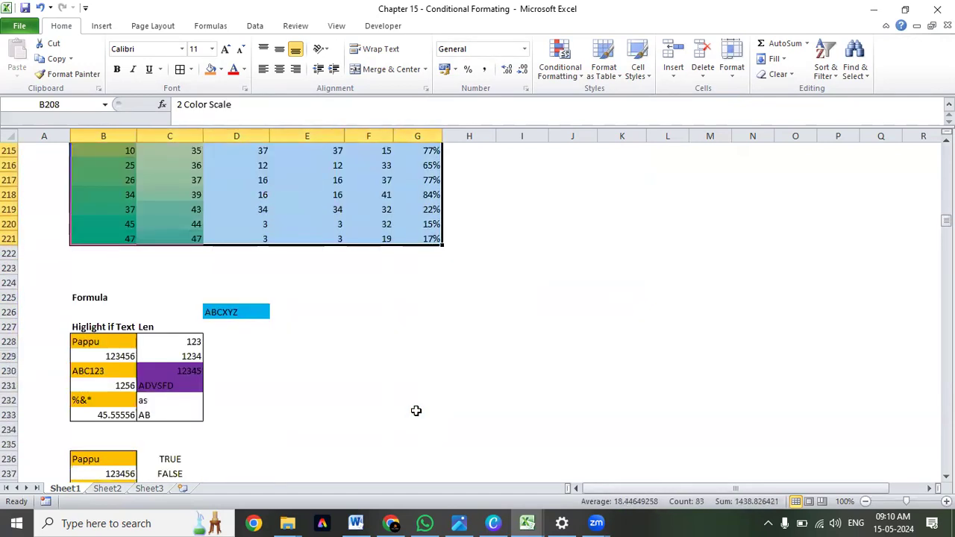
drag(75, 341, 176, 410)
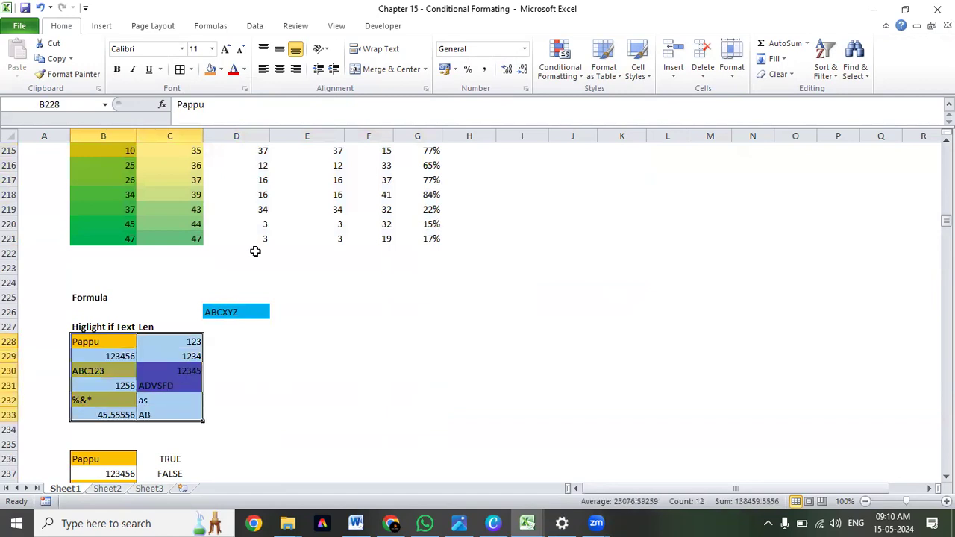
Show the available color scales for the 2 Color Scale and 3 Color Scale values in B209:C221.
scroll(255, 251, up, 6)
drag(97, 327, 168, 458)
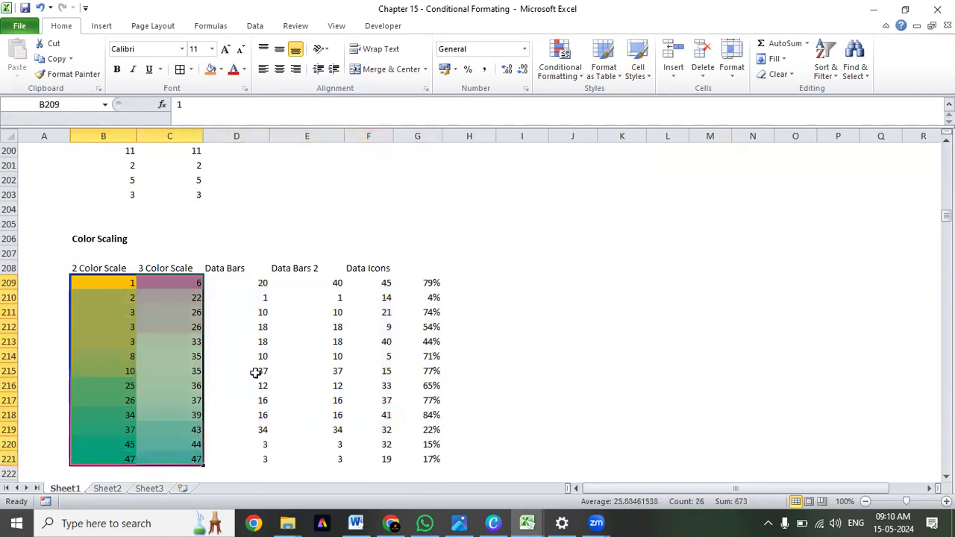
click(579, 79)
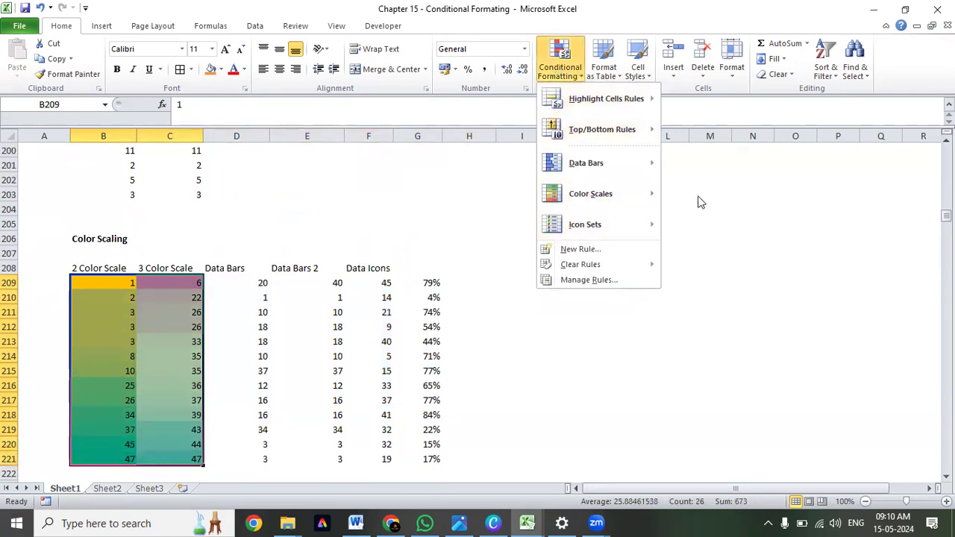
mouse_move(608, 194)
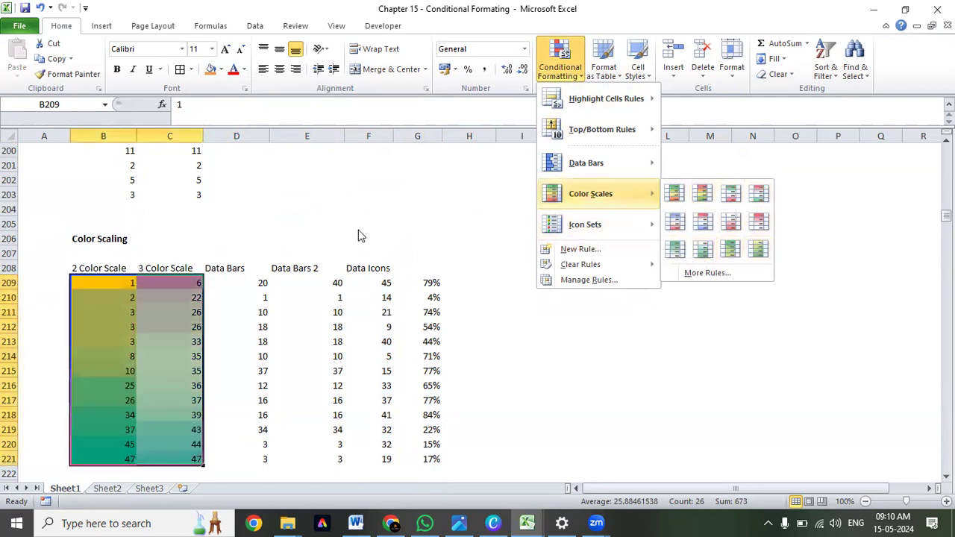
Preview the blue gradient fill data bars on the Data Bars values in D209:D221.
click(239, 283)
drag(239, 283, 252, 459)
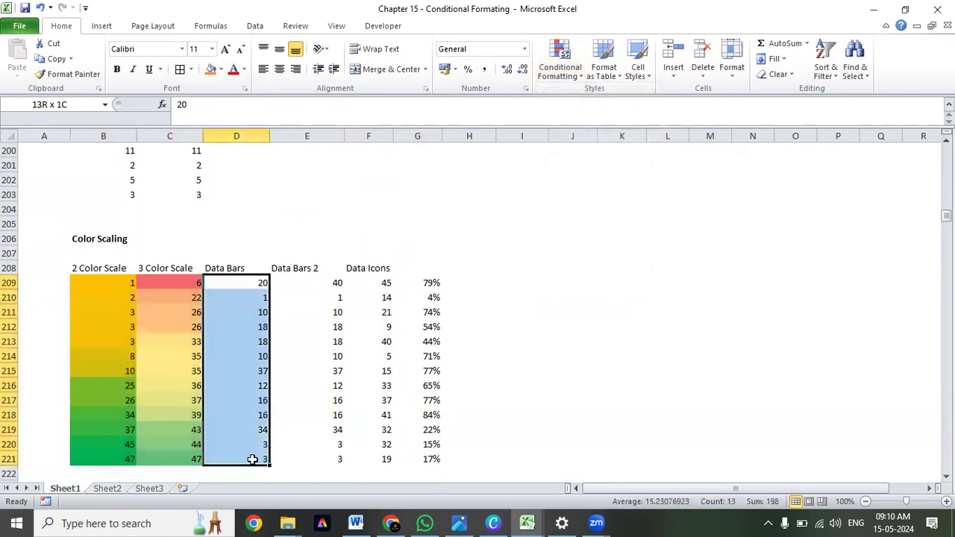
click(564, 78)
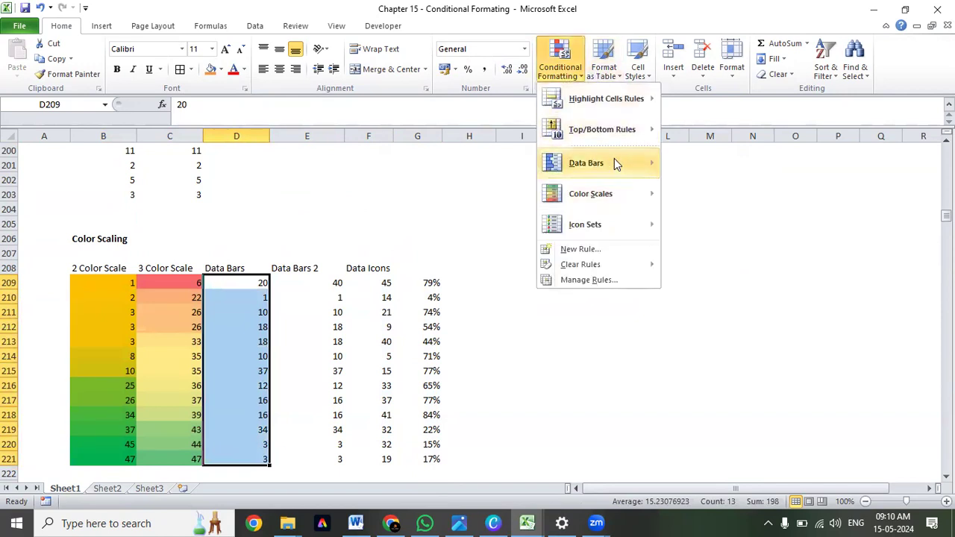
mouse_move(614, 158)
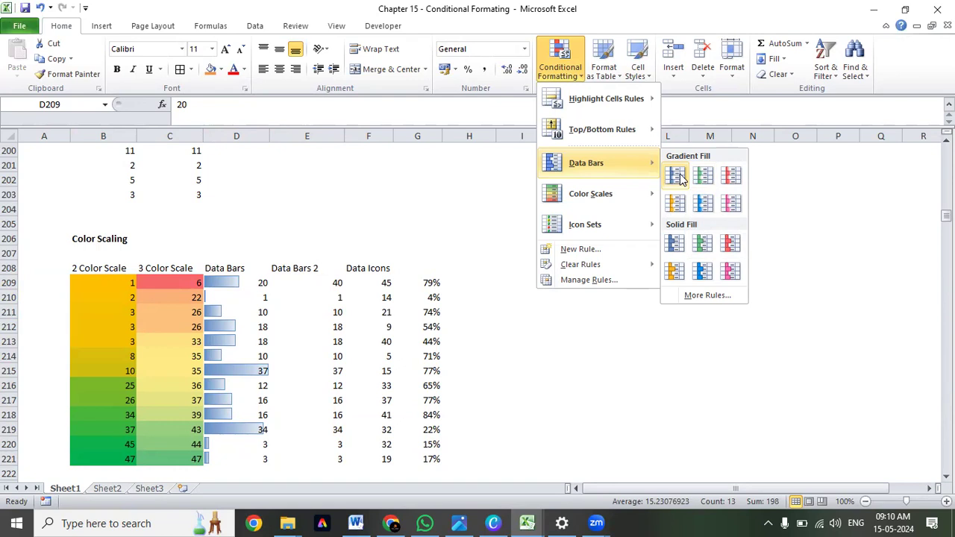
Apply the colored three-arrow icon set to the Data Icons values in F209:F221.
drag(377, 283, 374, 457)
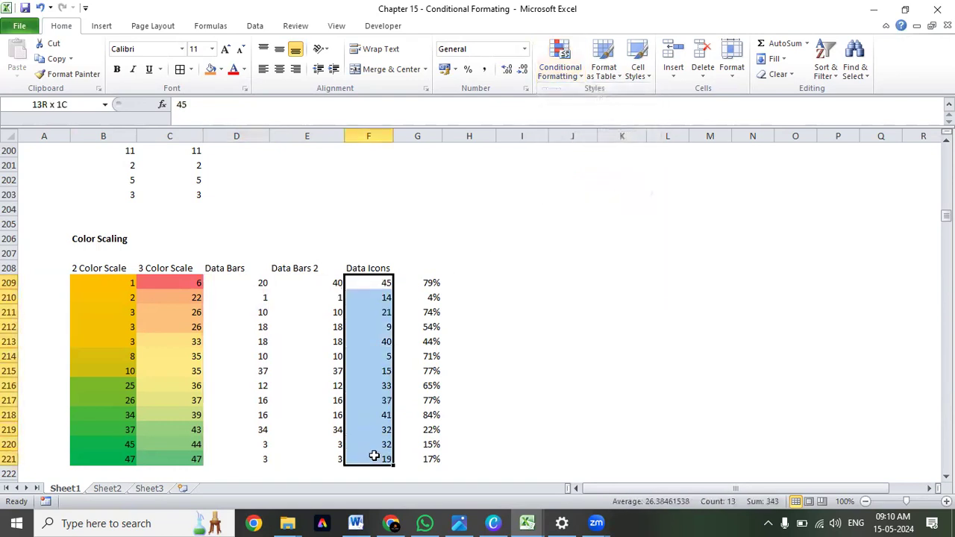
click(561, 69)
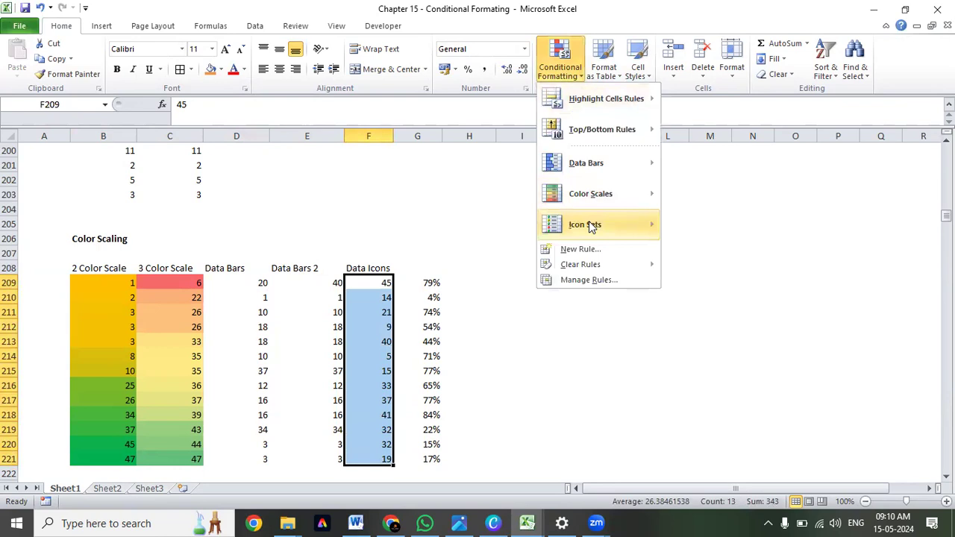
mouse_move(605, 223)
click(691, 235)
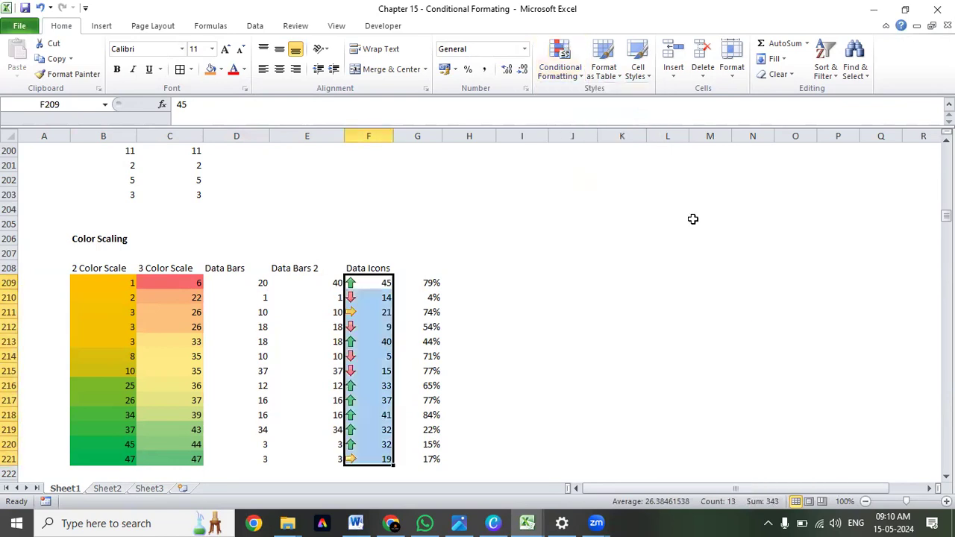
Examine how the arrow icons relate to the values in the Data Icons column F209:F221.
click(377, 283)
drag(377, 283, 381, 457)
drag(377, 281, 383, 457)
click(379, 313)
click(383, 459)
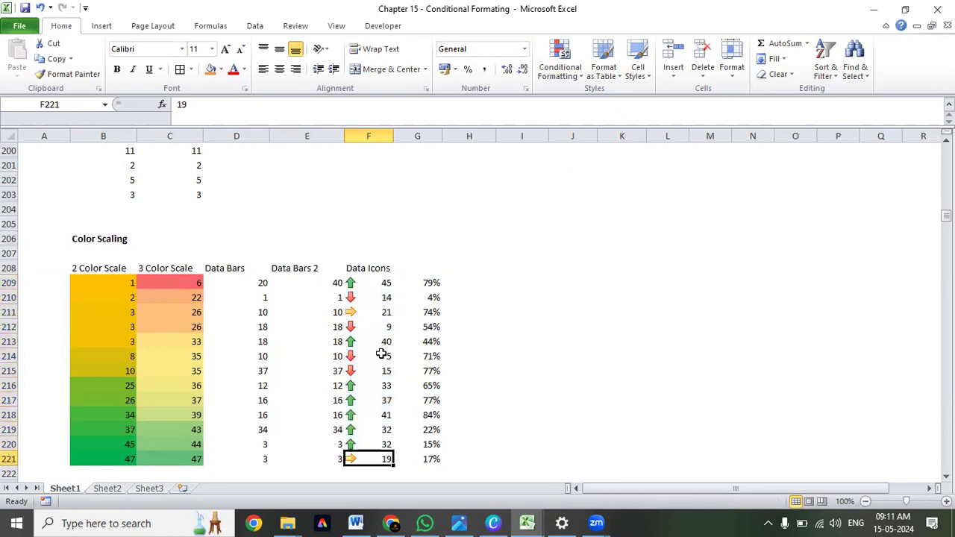
Examine which values in the Data Icons range F209:F221 carry red down arrows compared with the whole range.
drag(385, 282, 385, 459)
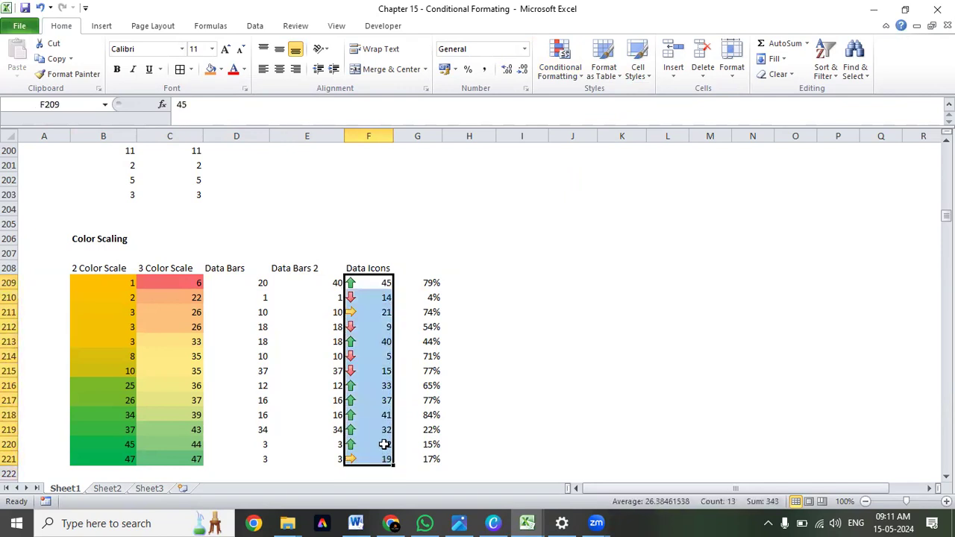
mouse_move(386, 356)
mouse_down()
mouse_move(380, 372)
mouse_move(369, 355)
mouse_move(375, 371)
mouse_up()
click(380, 300)
click(373, 311)
click(372, 297)
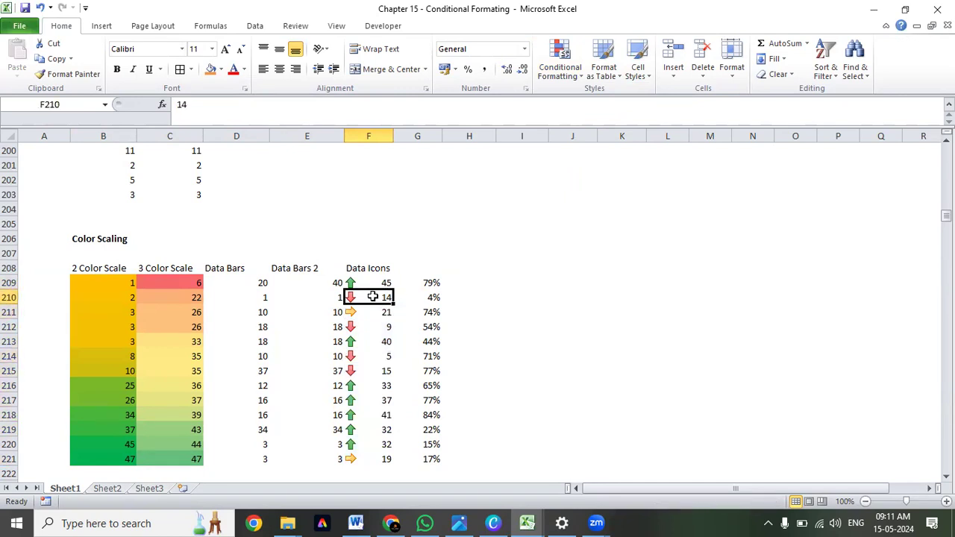
click(371, 327)
drag(377, 283, 374, 454)
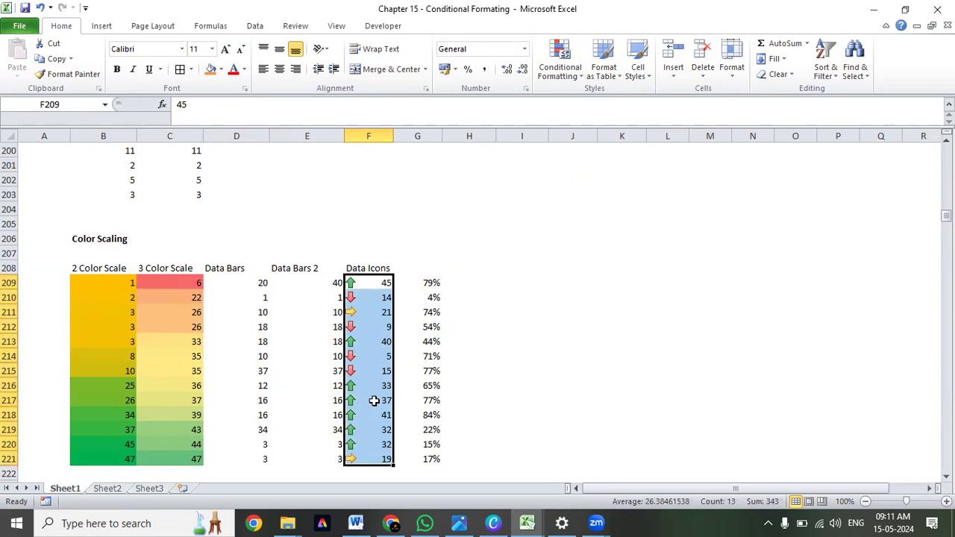
drag(373, 281, 371, 457)
drag(373, 370, 373, 357)
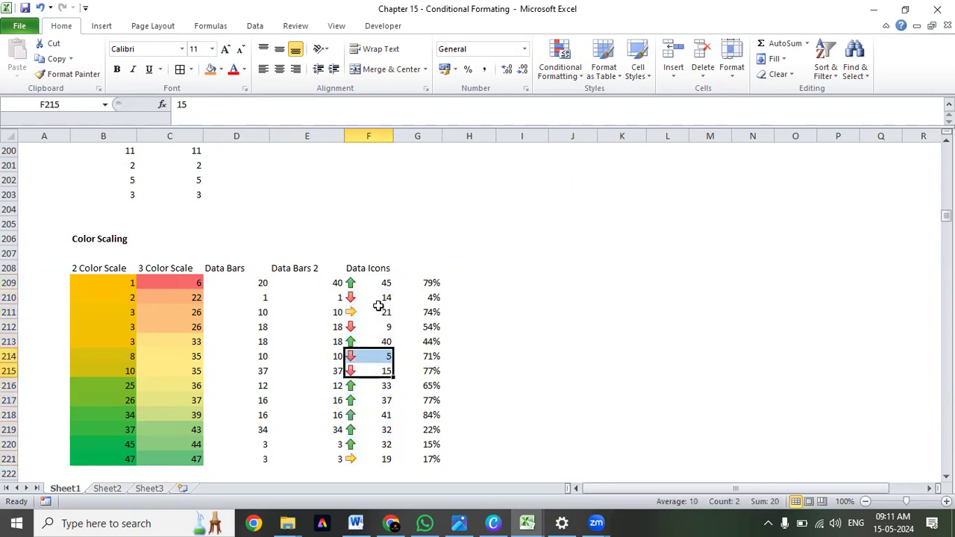
click(378, 299)
click(382, 327)
click(381, 382)
click(374, 324)
drag(379, 282, 374, 459)
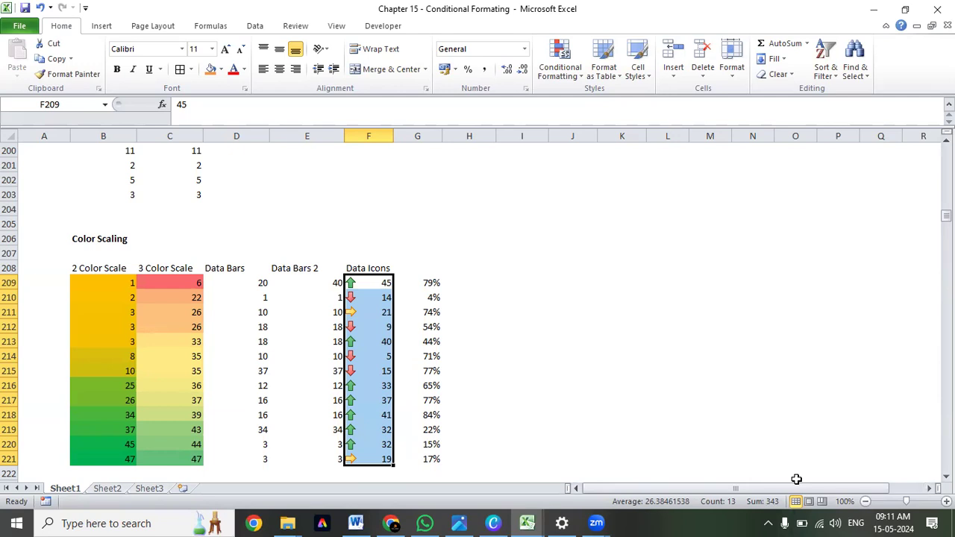
Examine which Data Icons values carry green up arrows and which carry yellow sideways arrows within F209:F221.
click(378, 445)
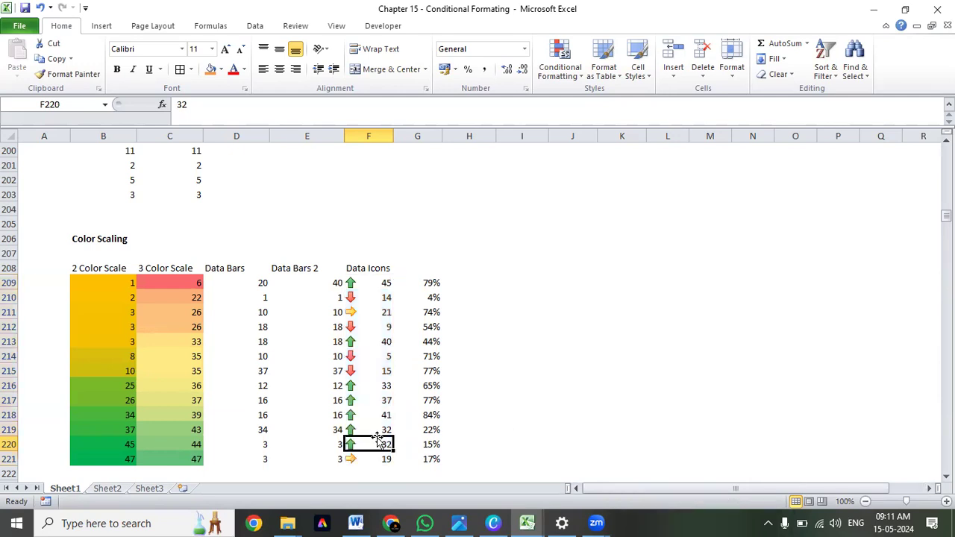
drag(375, 445, 376, 385)
click(386, 283)
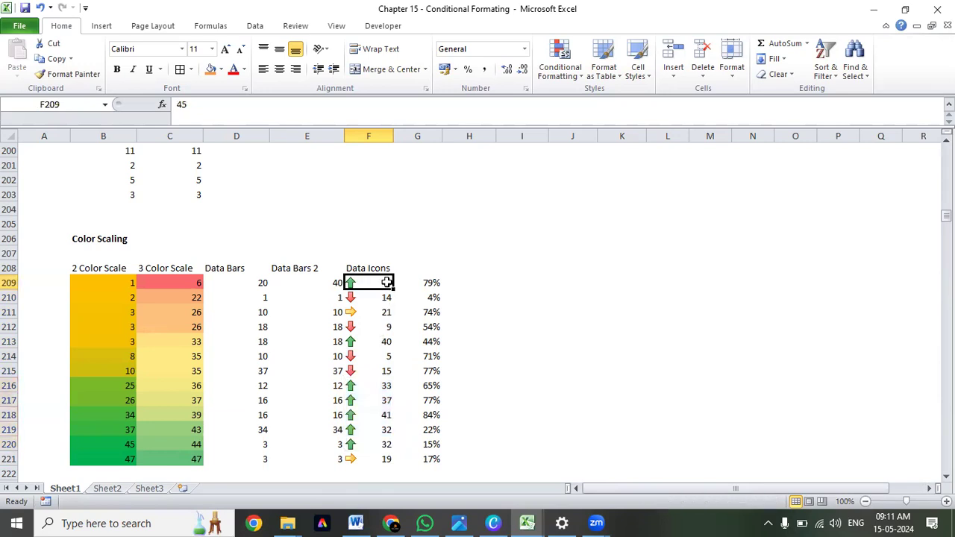
click(386, 340)
drag(381, 283, 373, 455)
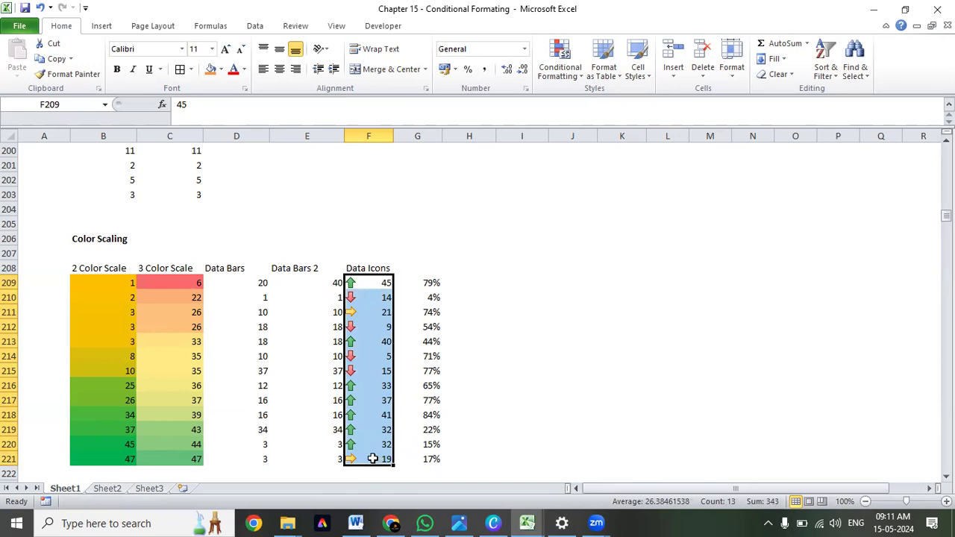
click(372, 459)
click(383, 314)
click(390, 458)
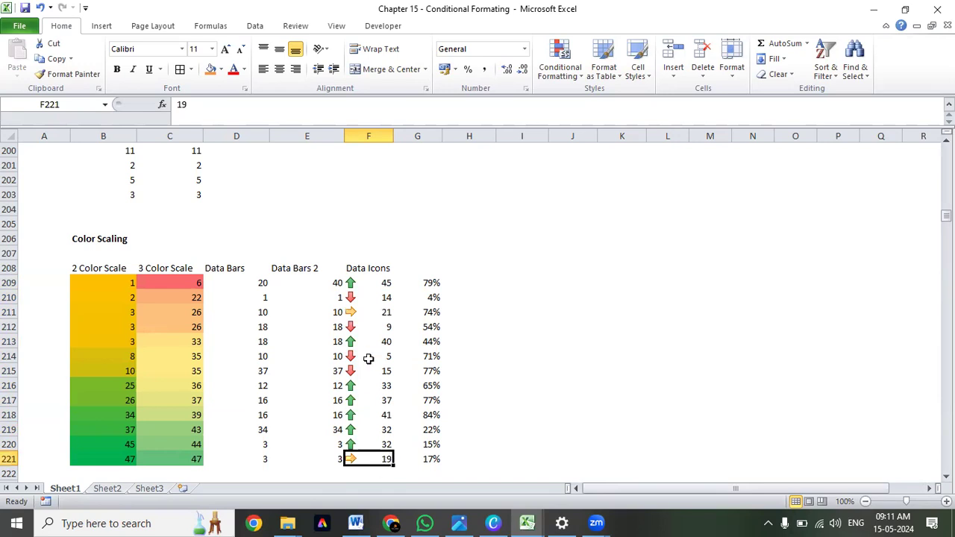
click(380, 306)
click(378, 457)
drag(380, 459, 381, 284)
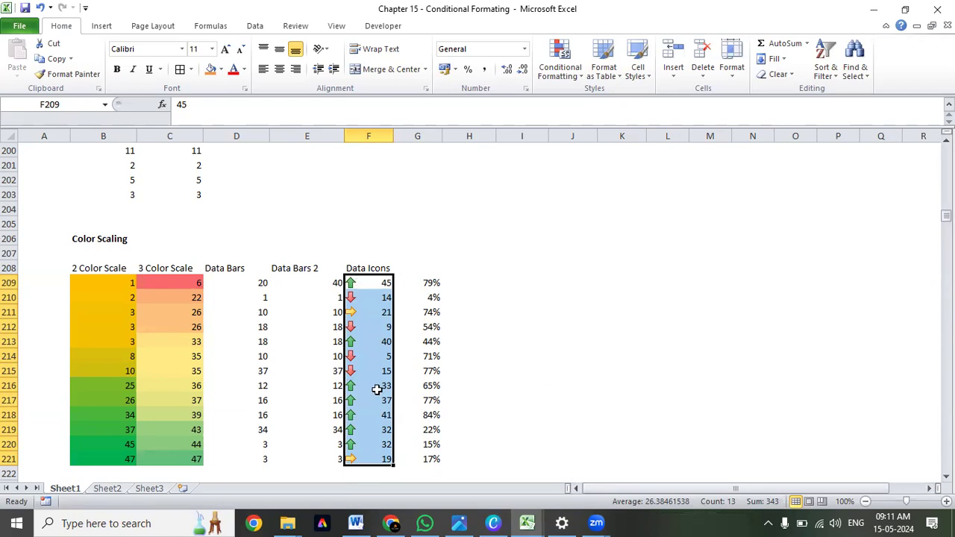
Look through the Formula and Heat Chart examples below the Color Scaling section, then return to the earlier examples.
scroll(553, 240, down, 5)
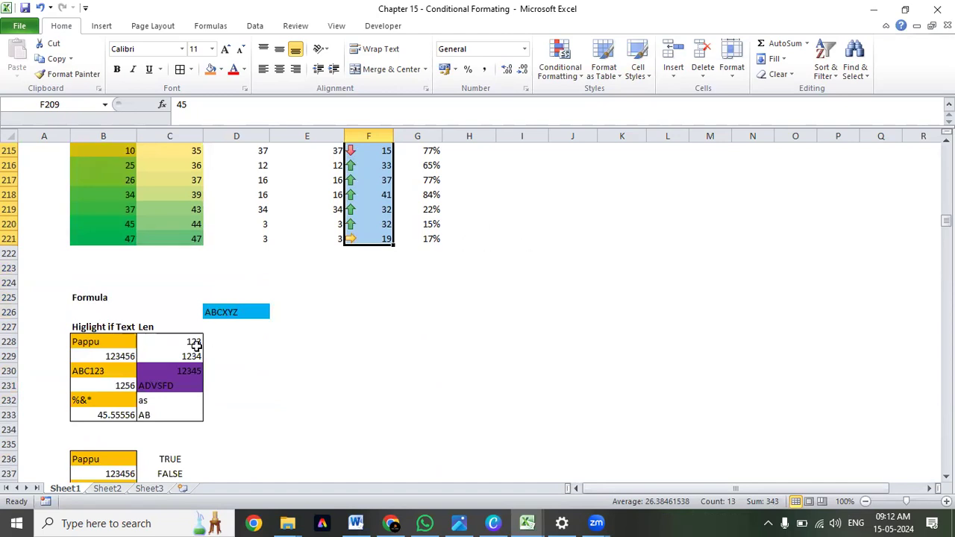
scroll(195, 344, down, 9)
scroll(193, 341, up, 15)
scroll(190, 341, down, 11)
drag(82, 380, 405, 390)
click(322, 295)
scroll(321, 292, up, 7)
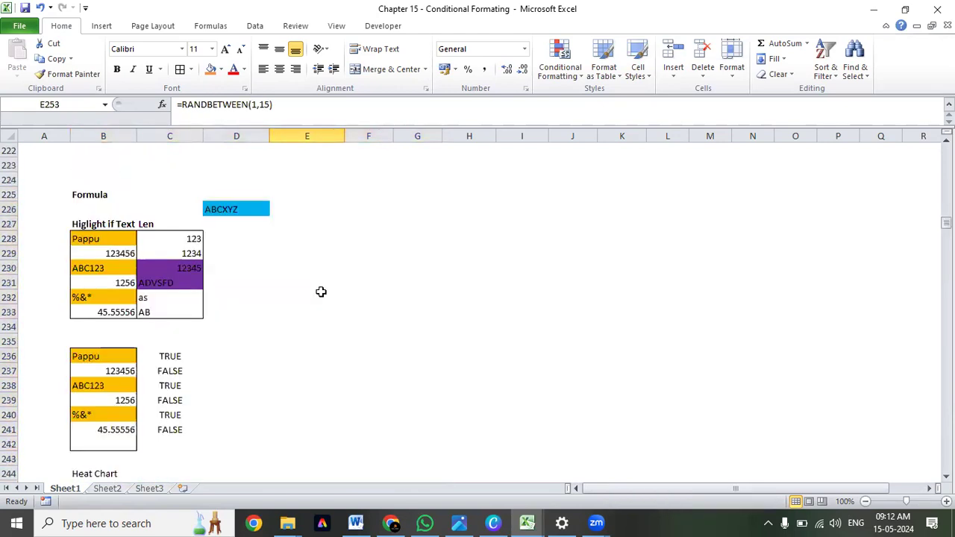
scroll(321, 292, up, 20)
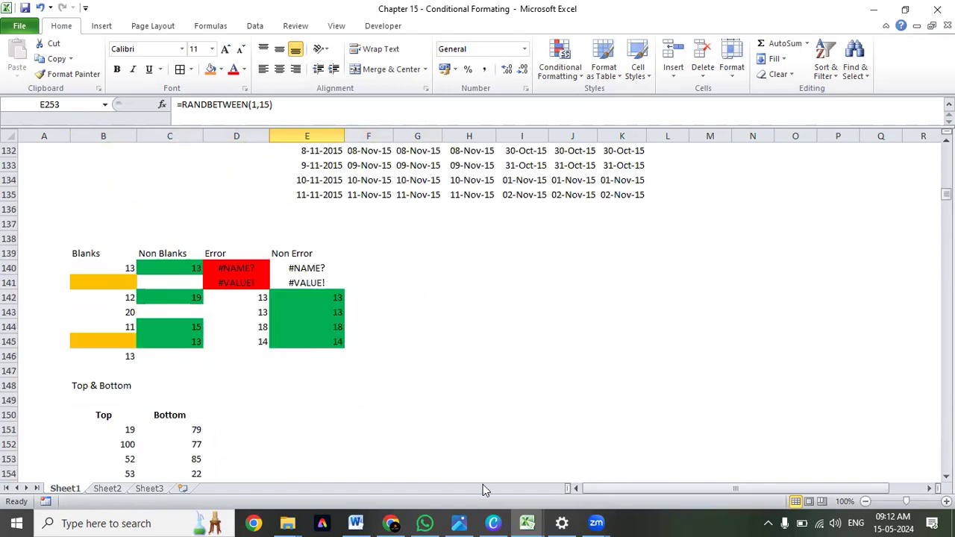